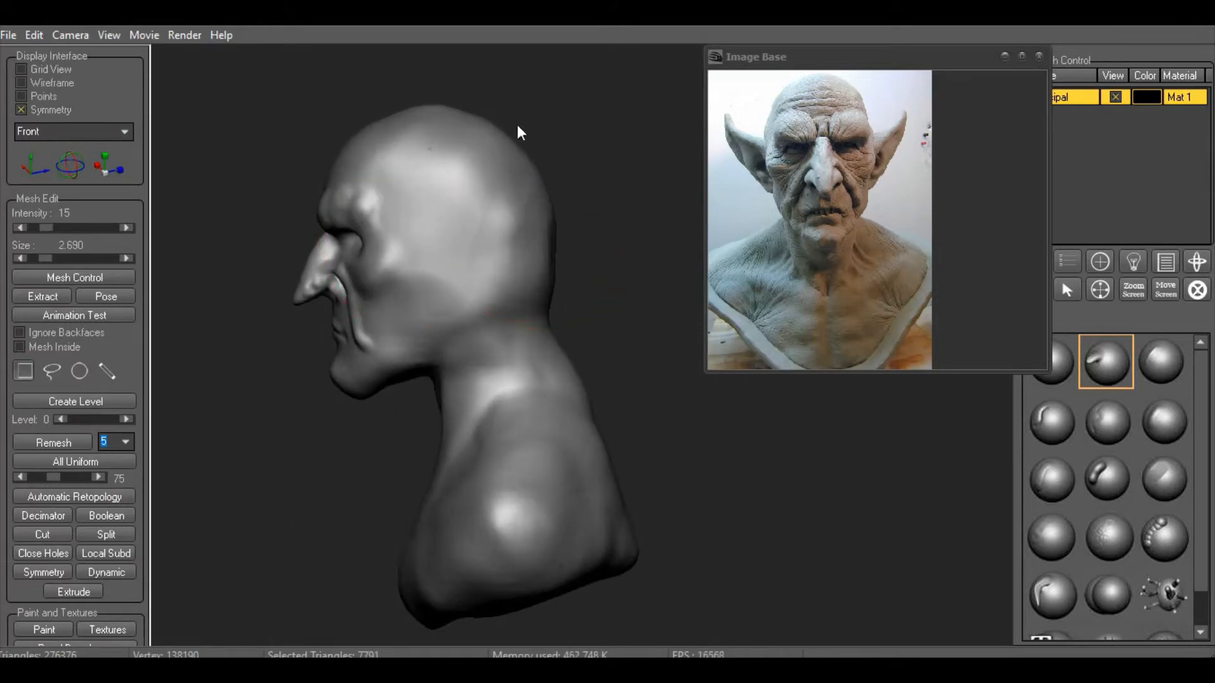
Check the head from above and at an angle, and smooth the side of the forehead down to the brow
mouse_move(518, 133)
middle_down()
mouse_move(559, 117)
mouse_move(479, 216)
mouse_move(582, 183)
mouse_move(615, 186)
middle_up()
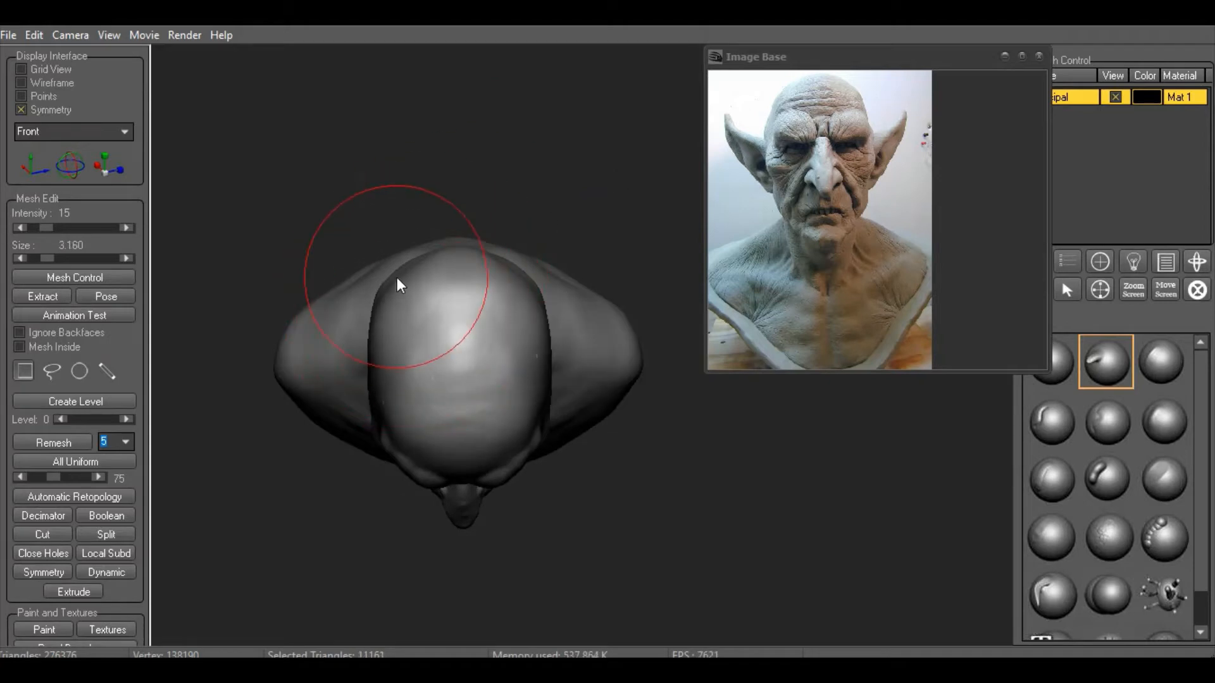
middle_drag(533, 218, 530, 113)
middle_drag(433, 212, 586, 153)
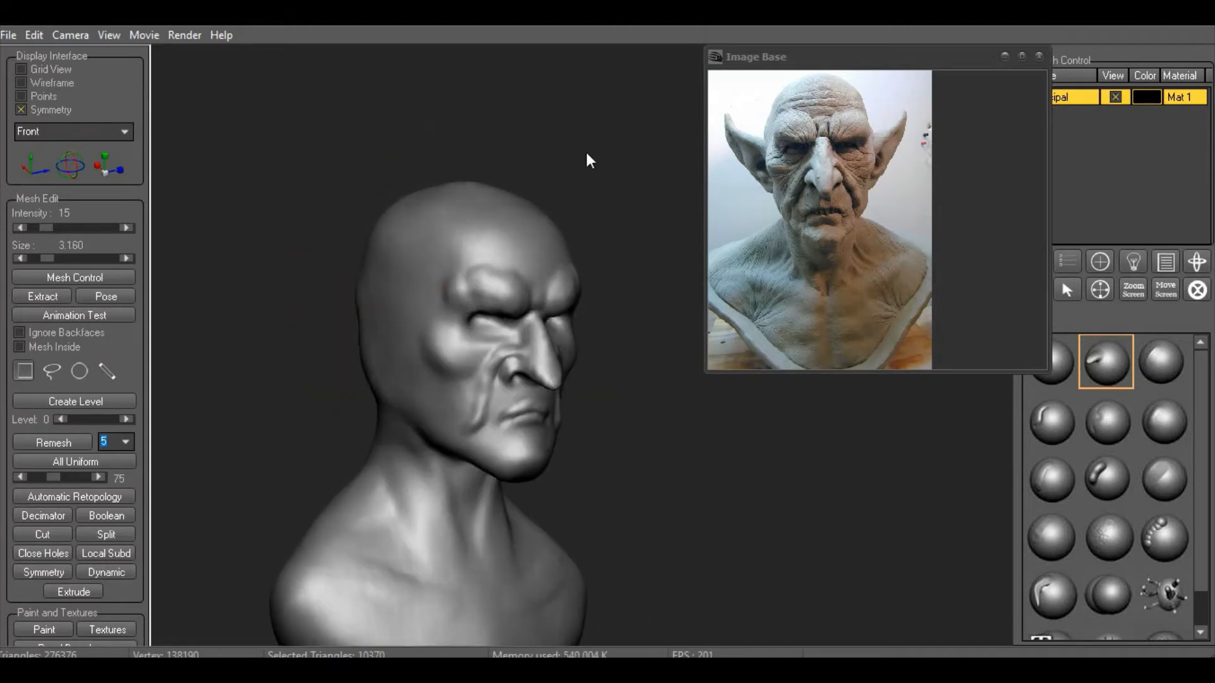
shift+drag(415, 236, 486, 294)
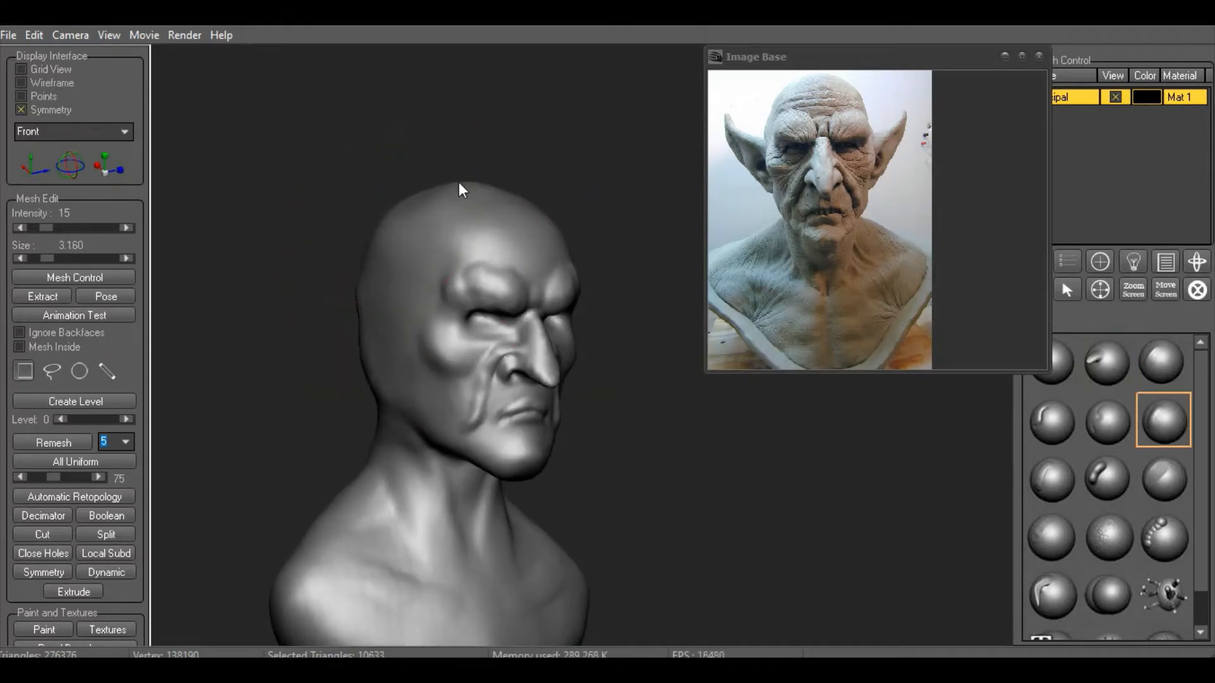
Pull the outer end of the brow upward and set the Move brush size to 1.680
middle_drag(636, 159, 585, 237)
right_click(480, 264)
drag(568, 301, 561, 301)
drag(443, 269, 460, 237)
mouse_move(582, 252)
middle_down()
mouse_move(588, 214)
mouse_move(499, 221)
middle_up()
key(2)
right_click(554, 324)
drag(615, 353, 611, 354)
middle_drag(588, 323, 430, 346)
middle_drag(372, 401, 500, 425)
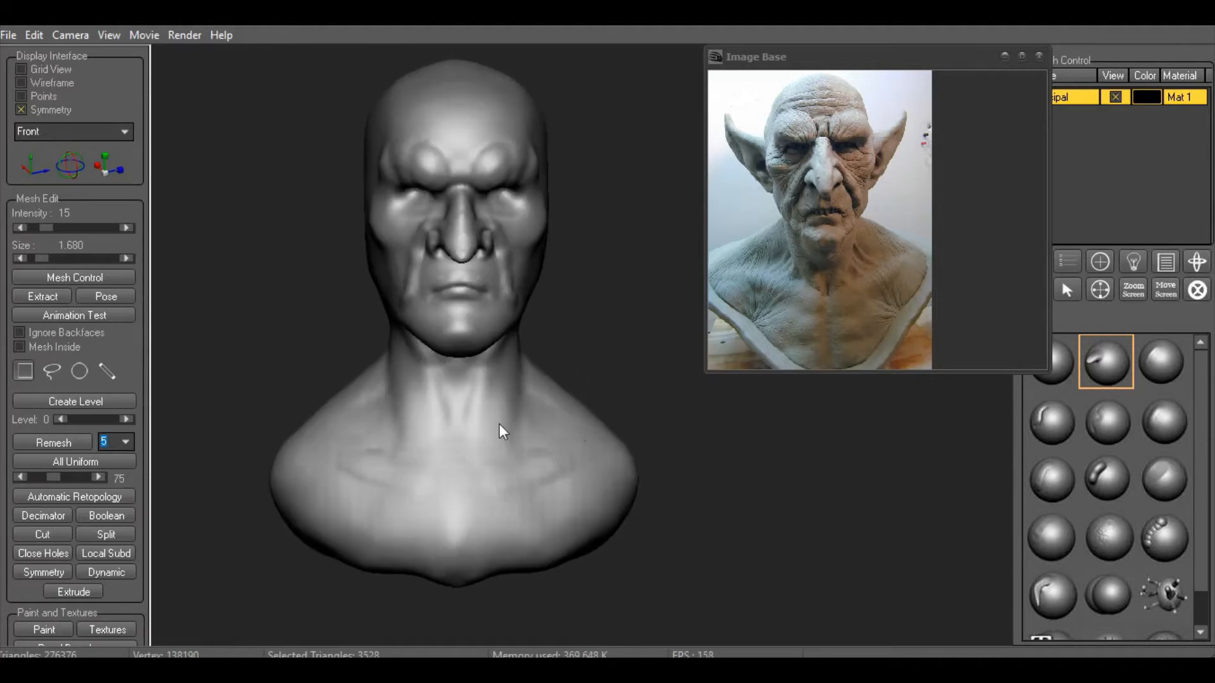
Pull the shoulders and upper chest outward with the Move brush to broaden the bust
scroll(491, 437, down, 2)
right_click(363, 466)
drag(430, 500, 460, 499)
drag(362, 441, 340, 435)
mouse_move(453, 514)
mouse_down()
mouse_move(461, 539)
mouse_move(438, 530)
mouse_up()
mouse_move(370, 461)
mouse_down()
mouse_move(346, 424)
mouse_move(333, 446)
mouse_up()
mouse_move(303, 380)
middle_down()
mouse_move(415, 407)
mouse_move(442, 482)
mouse_move(439, 471)
mouse_move(673, 523)
mouse_move(624, 480)
mouse_move(664, 496)
mouse_move(653, 591)
middle_up()
Sculpt the contour around the brow bulges with the crease brush at intensity 5, working down from size 1.350
scroll(670, 506, up, 2)
click(1055, 480)
right_click(504, 238)
drag(608, 273, 567, 275)
right_click(513, 262)
drag(590, 339, 571, 340)
scroll(513, 266, up, 3)
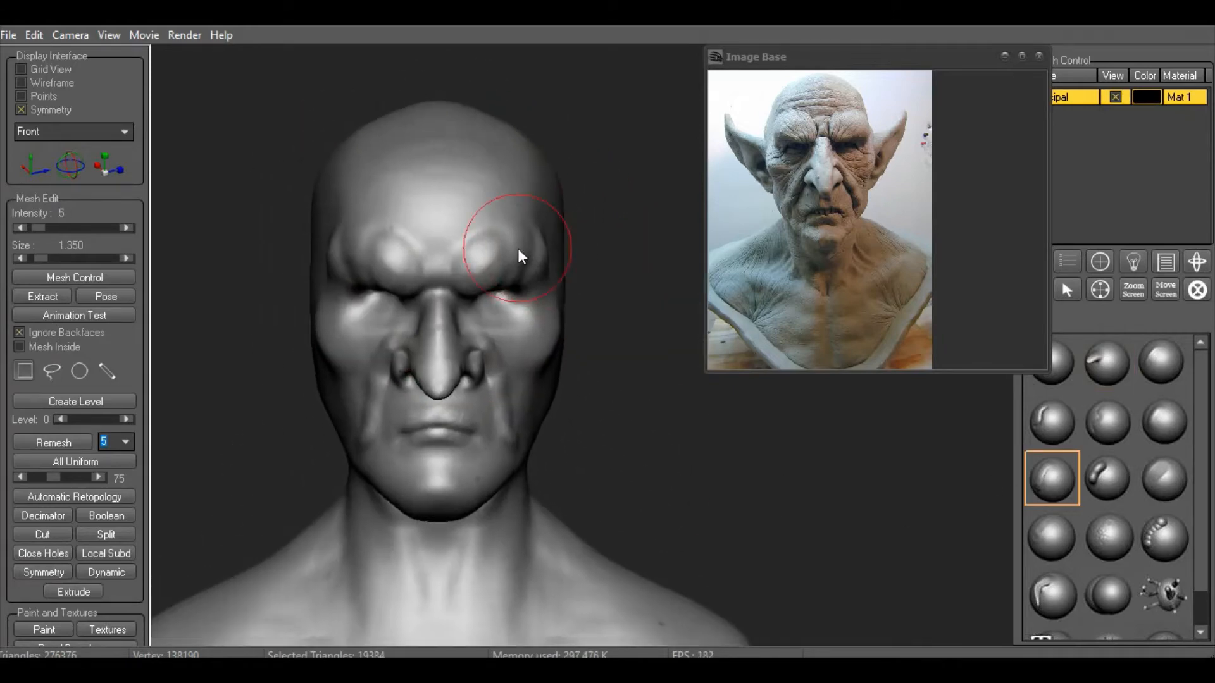
right_click(517, 248)
click(549, 285)
click(549, 285)
drag(475, 253, 501, 226)
Carve the nasolabial fold from beside the nose toward the mouth corner at brush size 0.480 and intensity 5
middle_drag(562, 380, 625, 404)
right_click(515, 360)
drag(575, 396, 570, 395)
drag(500, 340, 444, 407)
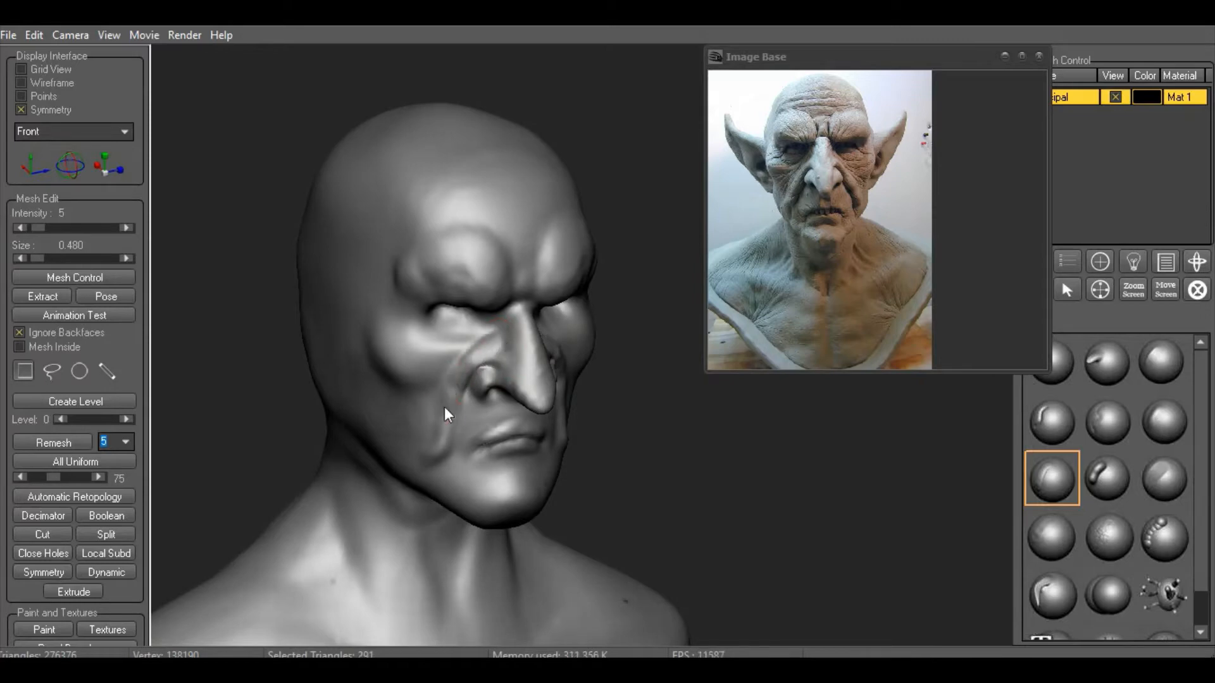
middle_drag(443, 408, 412, 358)
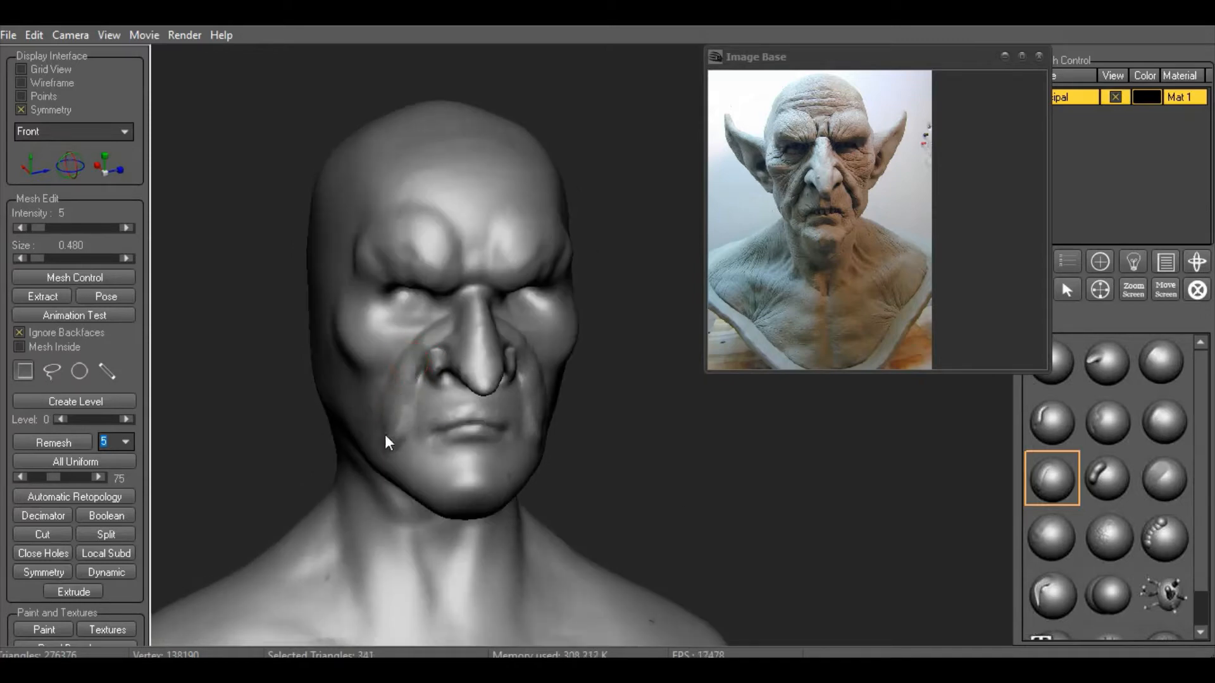
Build up the cheek flesh along the outer side of the nasolabial fold at size 0.480 and intensity 4
mouse_move(593, 449)
middle_down()
mouse_move(580, 384)
mouse_move(597, 427)
mouse_move(702, 405)
middle_up()
scroll(601, 428, up, 3)
click(1051, 429)
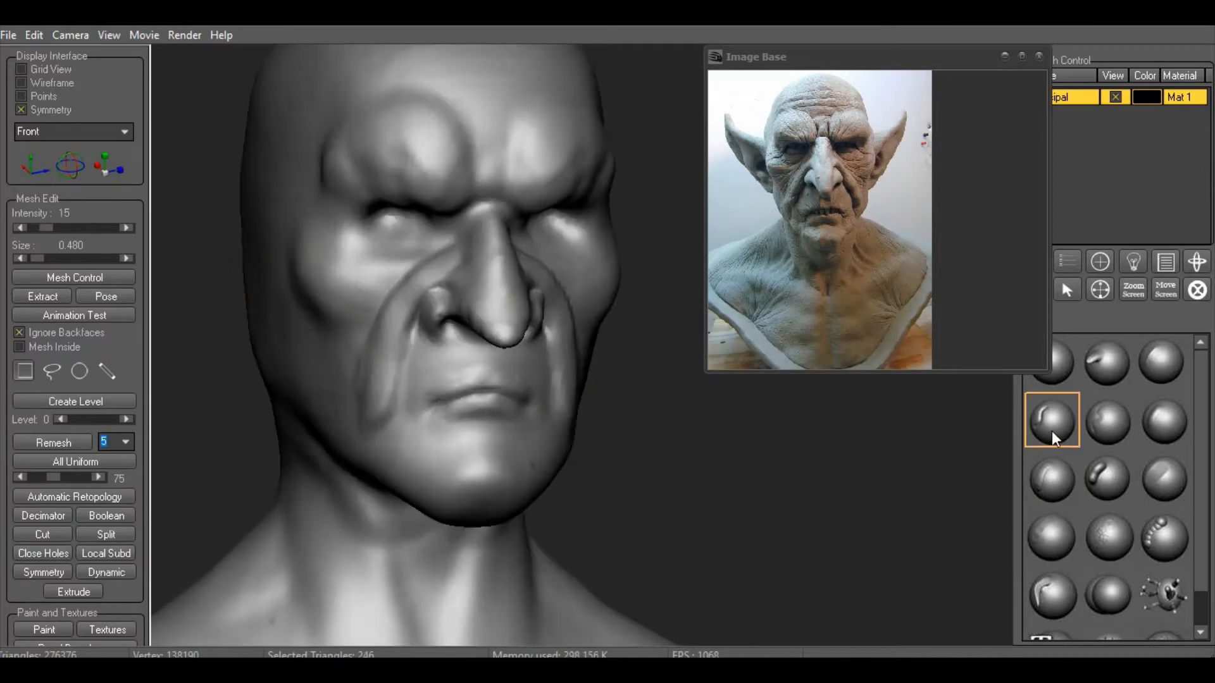
right_click(355, 334)
drag(410, 412, 408, 411)
mouse_move(411, 326)
mouse_down()
mouse_move(374, 411)
mouse_move(387, 379)
mouse_up()
mouse_move(614, 437)
middle_down()
mouse_move(589, 442)
mouse_move(632, 455)
mouse_move(654, 412)
mouse_move(730, 436)
mouse_move(642, 428)
middle_up()
scroll(635, 450, up, 3)
scroll(722, 439, down, 2)
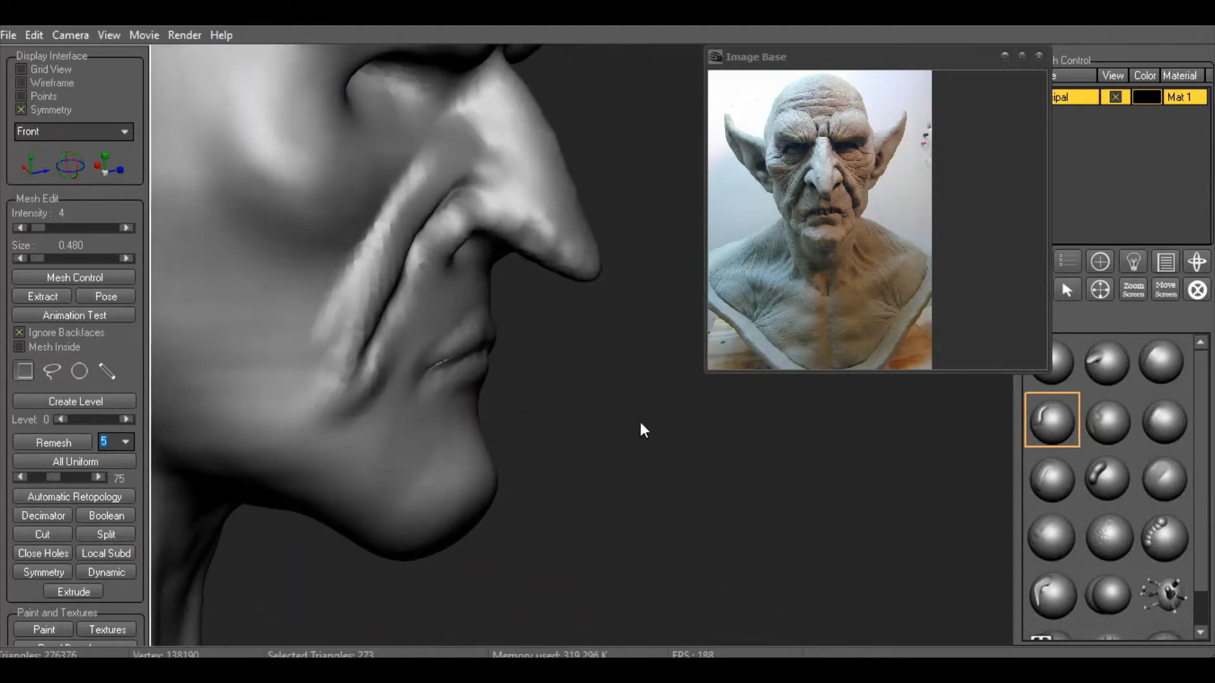
Sculpt the edge of the nostril wing down toward the upper lip
key(shift)
right_click(539, 264)
drag(540, 265, 534, 265)
mouse_move(462, 211)
mouse_down()
mouse_move(494, 238)
mouse_move(474, 244)
mouse_move(494, 206)
mouse_move(480, 285)
mouse_up()
Raise the nostril wings with the Move brush at size 0.410 and enlarge the brush to 1.210
mouse_move(480, 285)
middle_down()
mouse_move(496, 348)
mouse_move(693, 468)
mouse_move(481, 418)
middle_up()
key(2)
scroll(481, 417, up, 3)
right_click(399, 418)
mouse_move(361, 354)
mouse_down()
mouse_move(353, 334)
mouse_move(348, 412)
mouse_move(399, 403)
mouse_move(364, 335)
mouse_up()
right_click(411, 404)
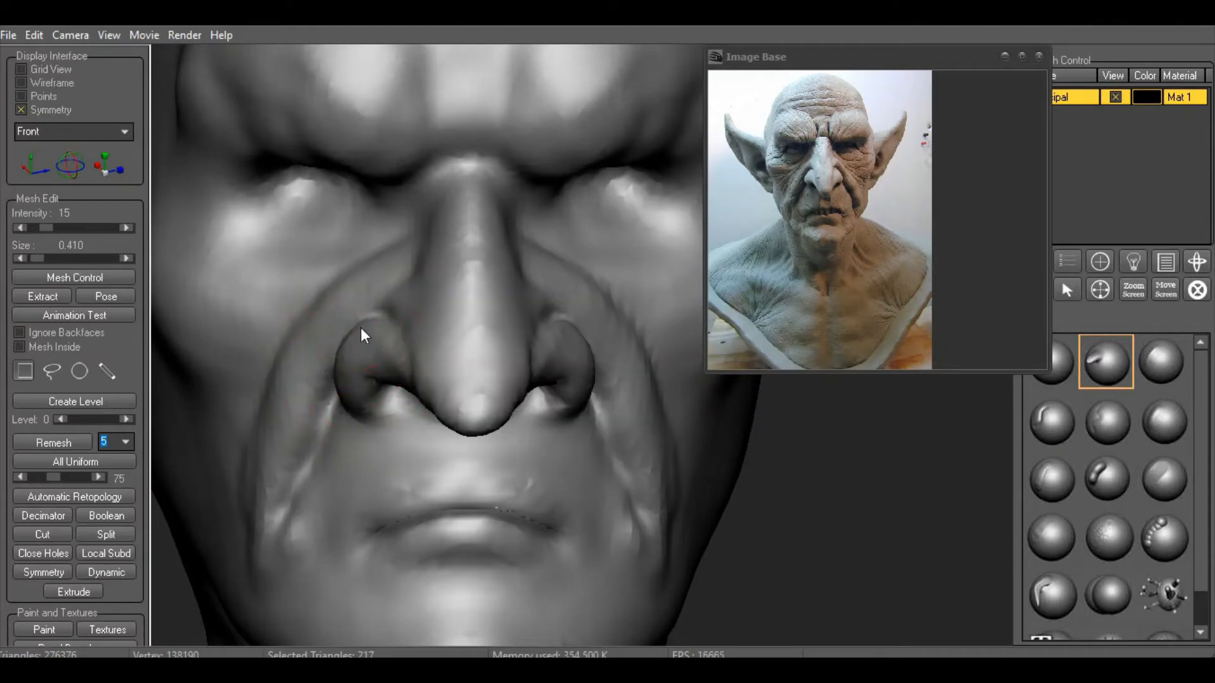
right_click(400, 396)
drag(399, 396, 434, 396)
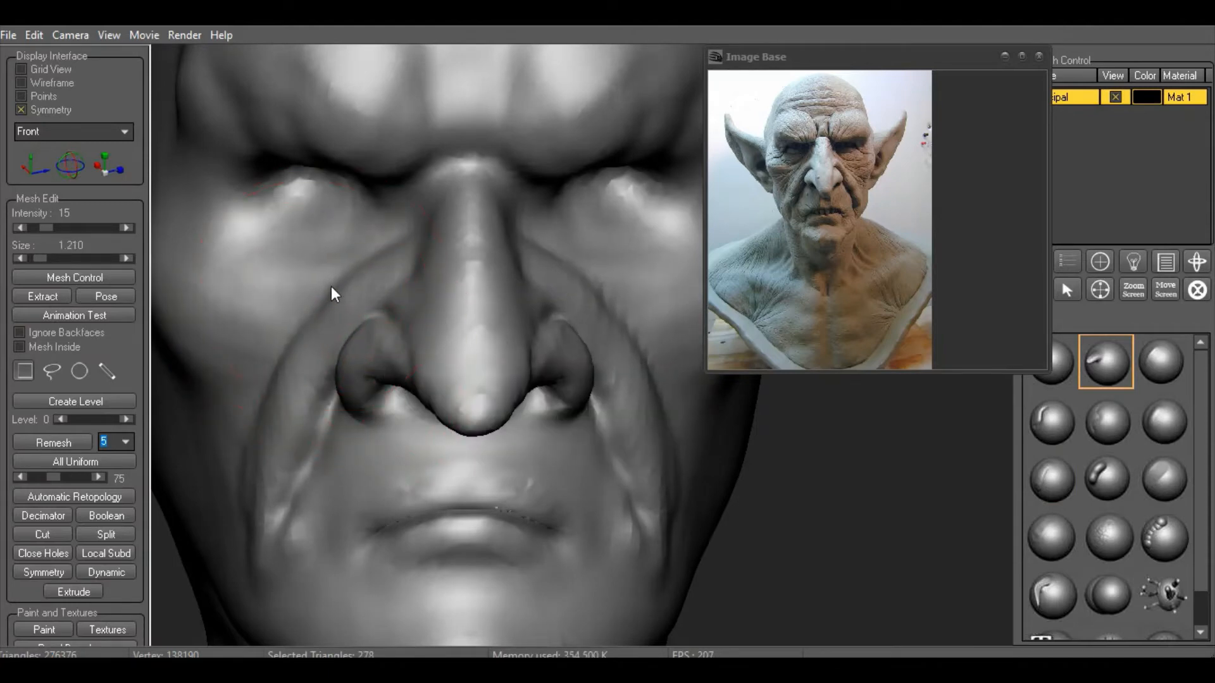
scroll(669, 480, down, 3)
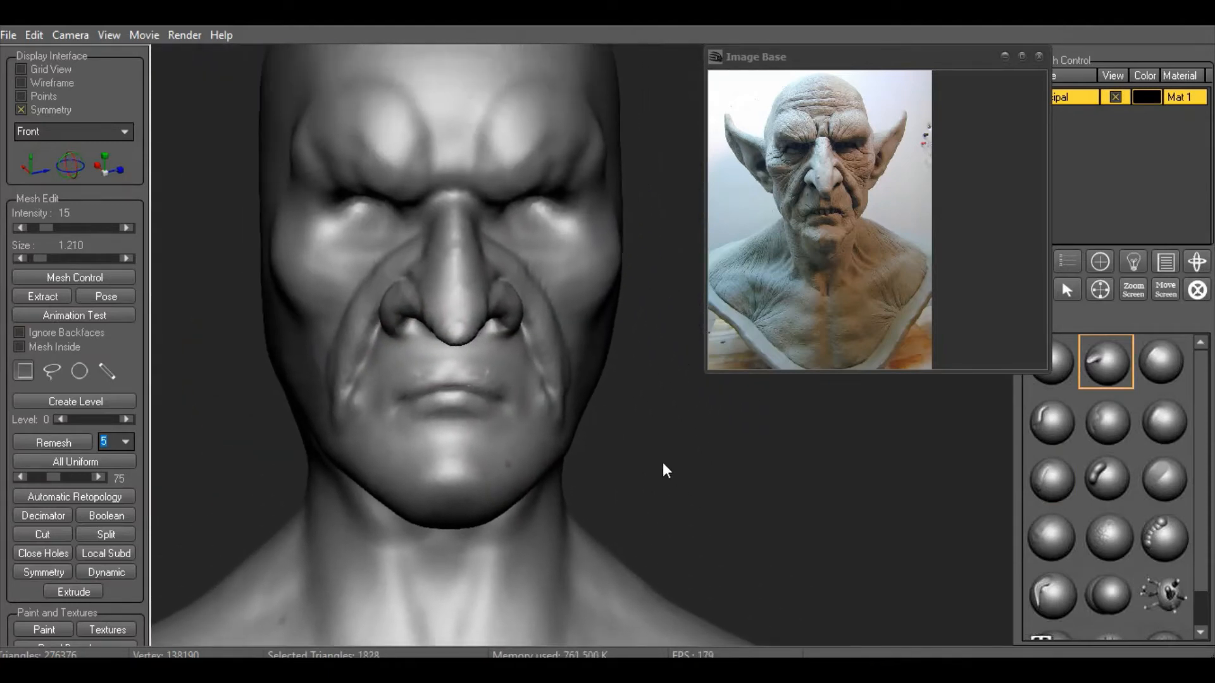
Carve creases across the cheek outside the nasolabial fold at brush size 0.480 and intensity 5
drag(706, 466, 730, 467)
key(c)
right_click(461, 324)
mouse_move(507, 357)
mouse_down()
mouse_move(399, 336)
mouse_move(415, 353)
mouse_move(415, 412)
mouse_up()
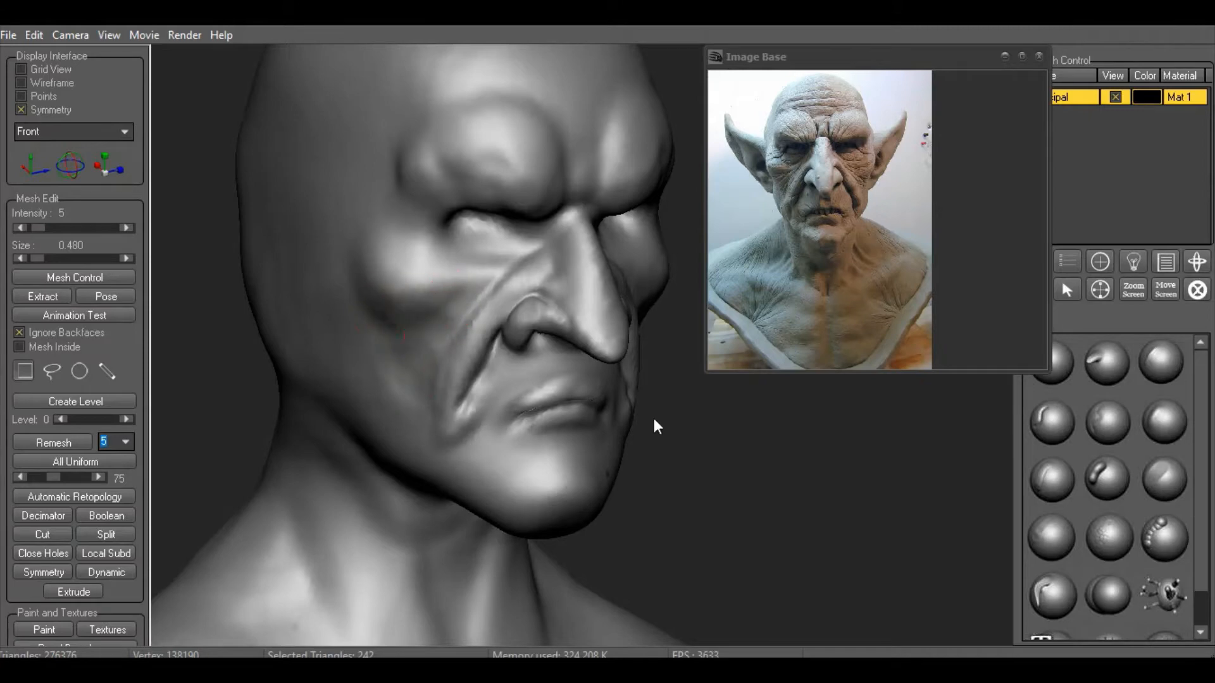
drag(653, 426, 709, 464)
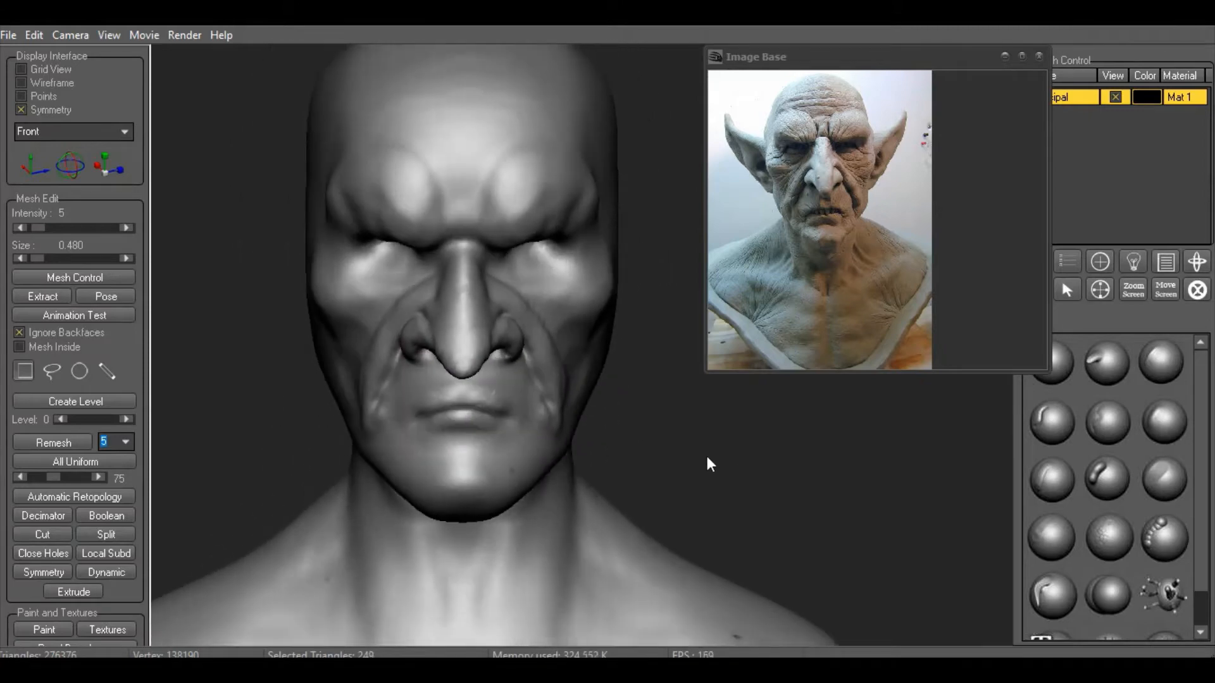
Mask everything except the lips, sculpt the lip area at brush size 2.490, and clear the mask
click(1058, 380)
mouse_move(463, 409)
mouse_down()
mouse_move(430, 413)
mouse_move(462, 432)
mouse_up()
ctrl+click(756, 458)
right_click(701, 488)
drag(700, 489, 723, 489)
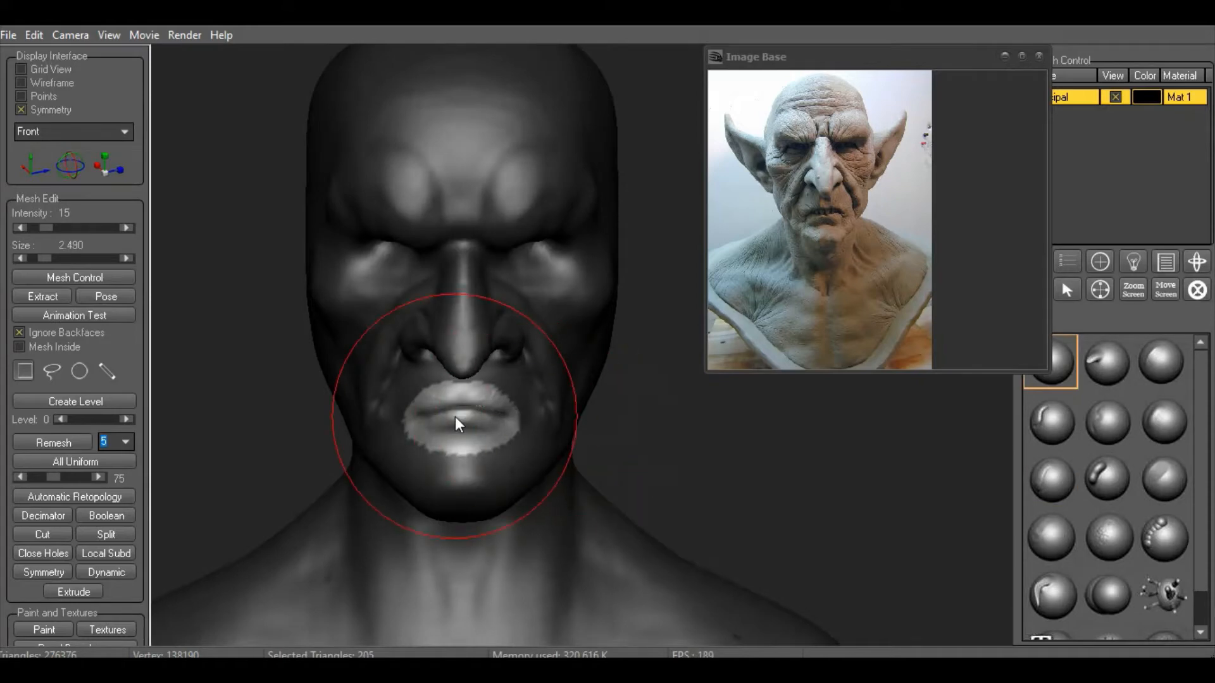
drag(456, 417, 450, 430)
ctrl+drag(798, 481, 800, 486)
Move the Image Base window clear of the Mesh Control list and smooth the jagged outline around the lips
drag(851, 66, 806, 62)
shift+drag(443, 393, 493, 398)
middle_drag(770, 471, 791, 471)
click(1163, 420)
right_click(516, 399)
drag(593, 436, 570, 437)
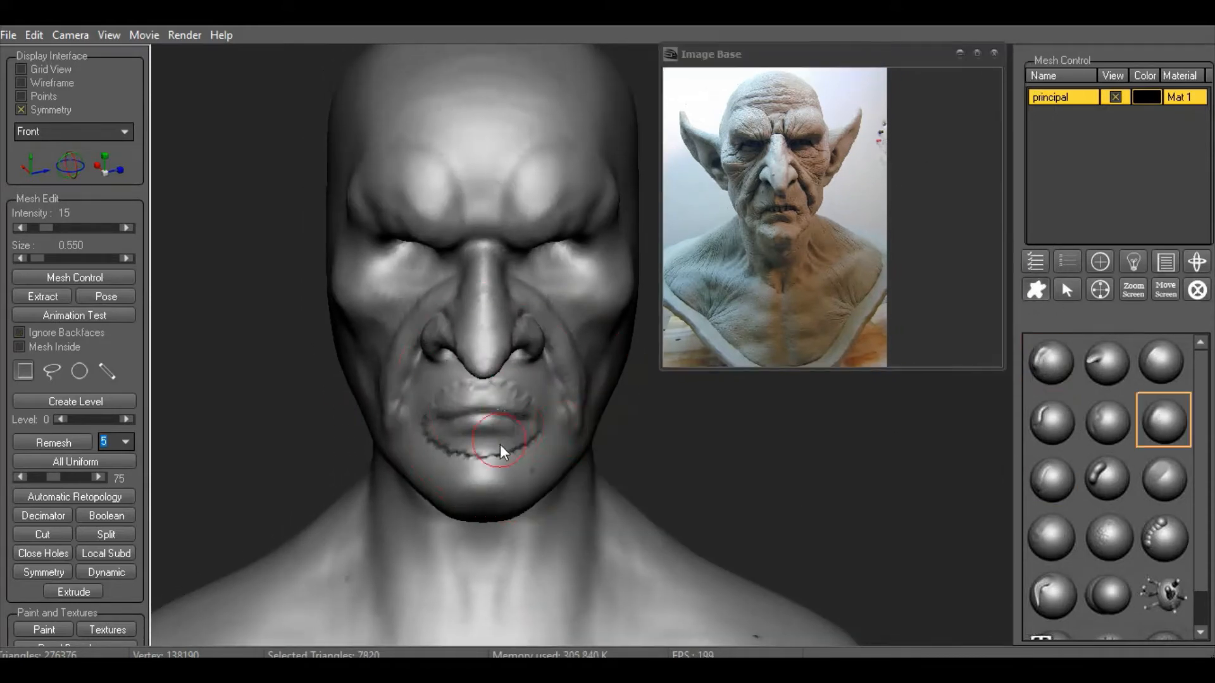
scroll(453, 449, up, 2)
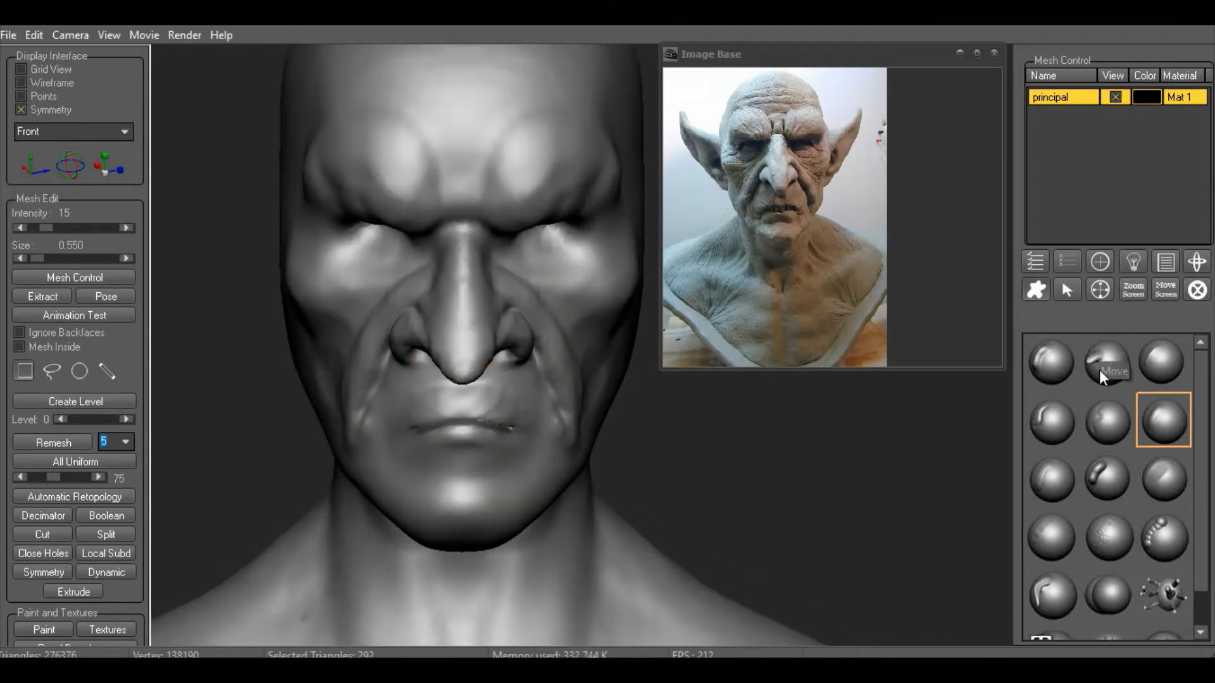
middle_drag(759, 443, 746, 446)
right_click(472, 394)
drag(542, 430, 547, 431)
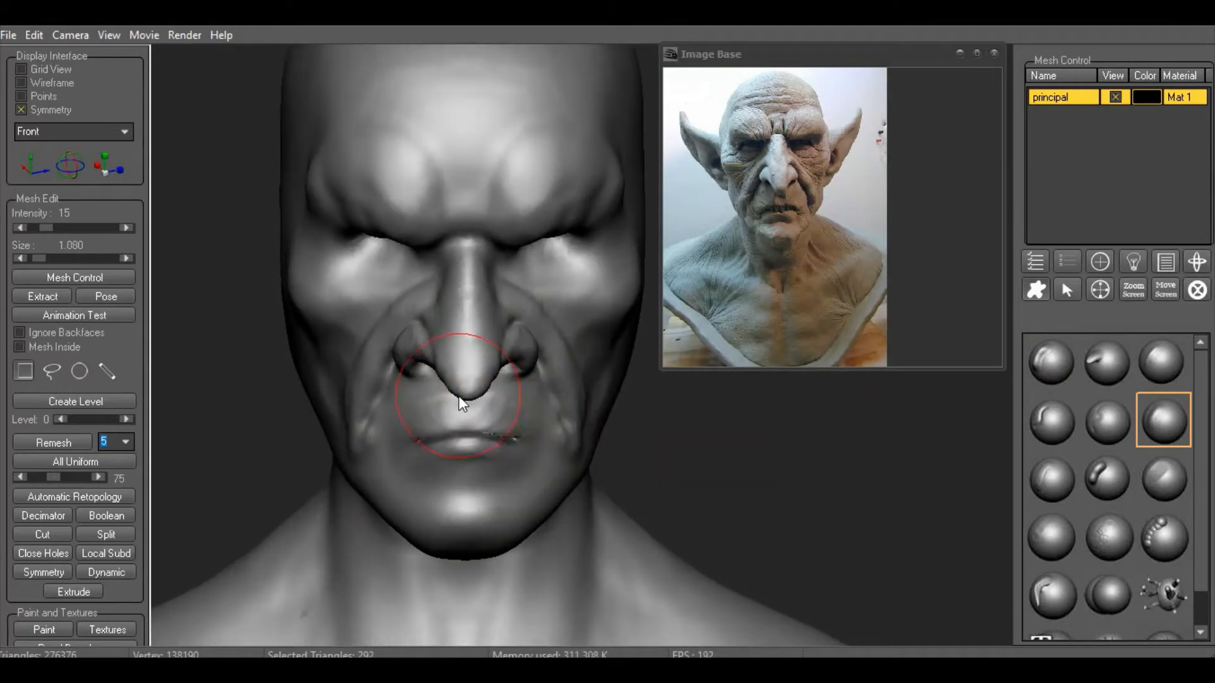
Paint a mask over the lower lip at brush size 0.340
click(1096, 364)
drag(643, 454, 706, 448)
middle_drag(707, 449, 553, 456)
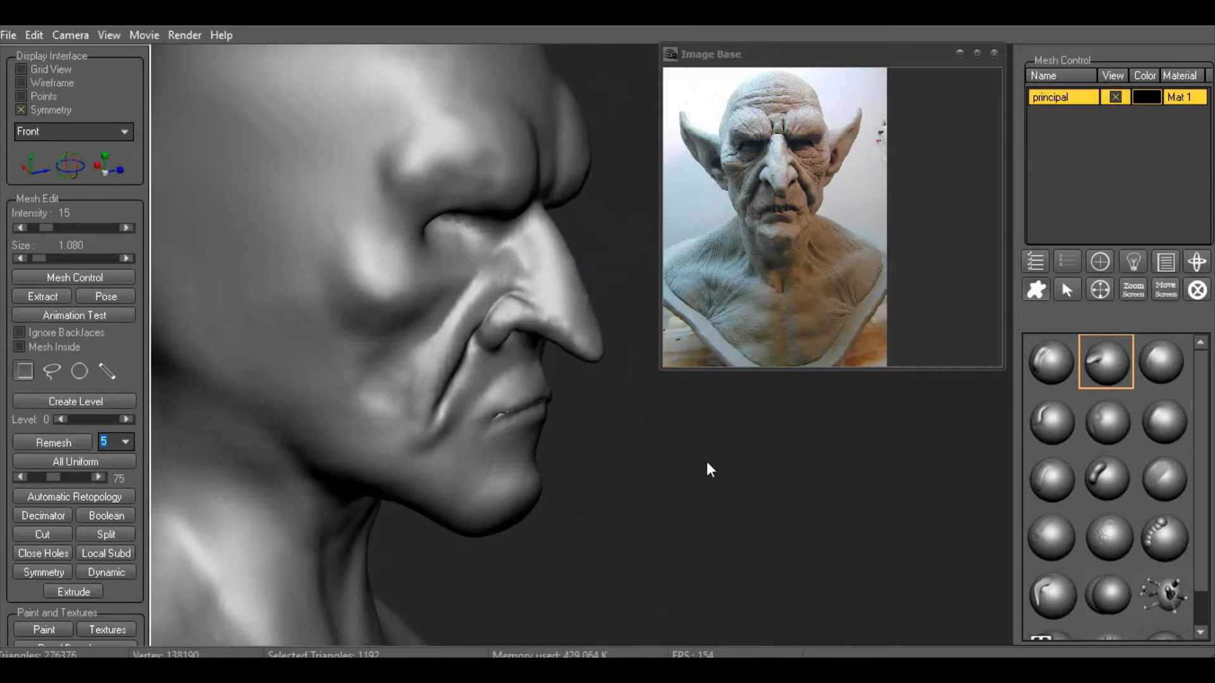
drag(706, 461, 644, 466)
scroll(644, 466, up, 2)
mouse_move(643, 466)
middle_down()
mouse_move(678, 494)
mouse_move(706, 424)
middle_up()
click(1052, 478)
right_click(508, 421)
drag(565, 452, 558, 474)
right_click(512, 439)
ctrl+drag(492, 427, 553, 425)
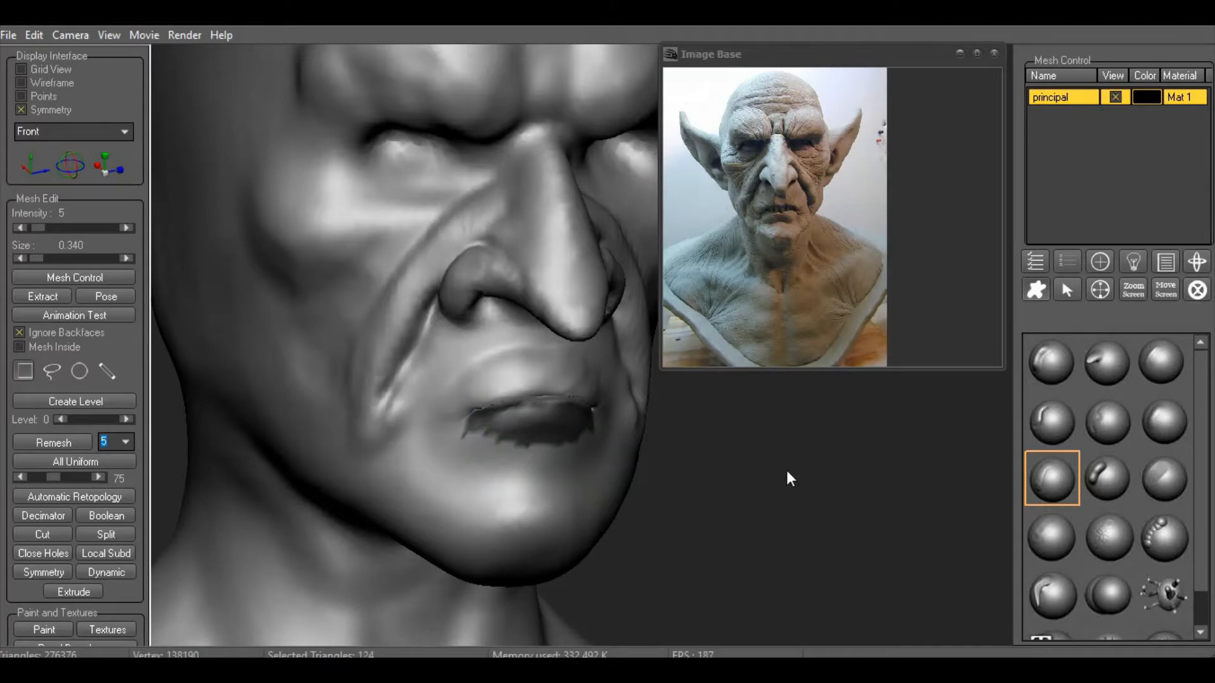
Invert the lip mask, reshape the lower lip in profile with the Move brush at size 2.080, and clear the mask
ctrl+click(787, 470)
click(1106, 363)
drag(696, 451, 748, 437)
middle_drag(748, 436, 585, 423)
right_click(510, 410)
drag(557, 441, 563, 442)
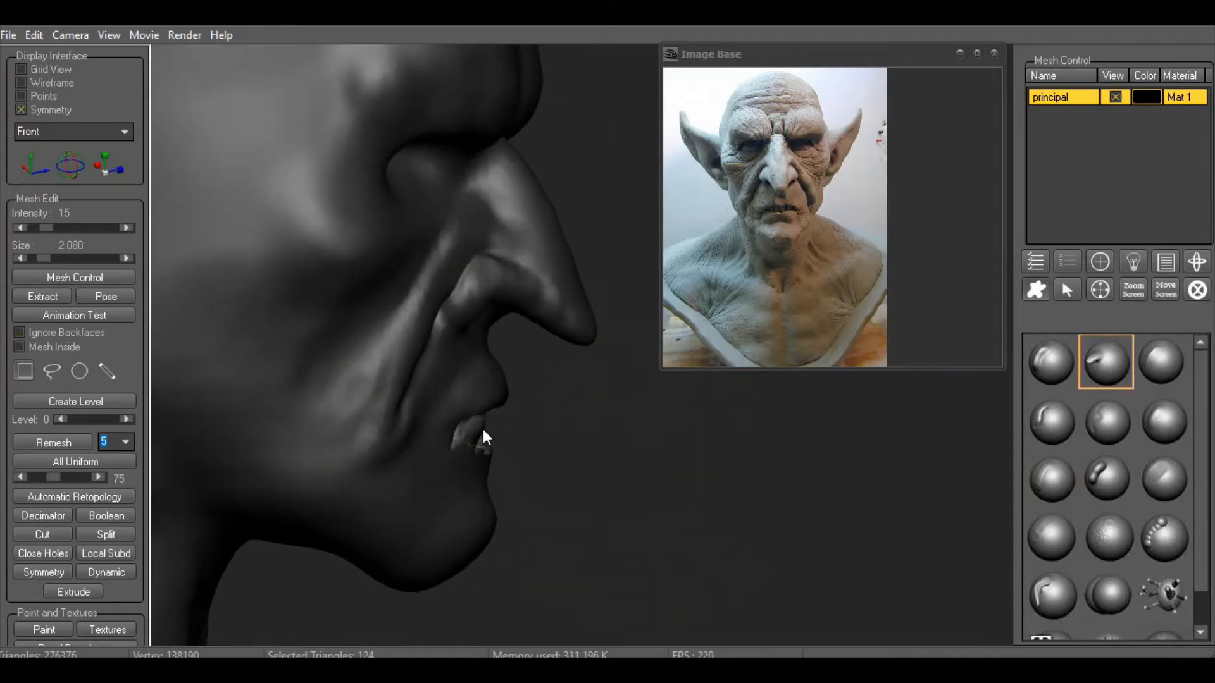
middle_drag(484, 430, 665, 489)
ctrl+click(794, 466)
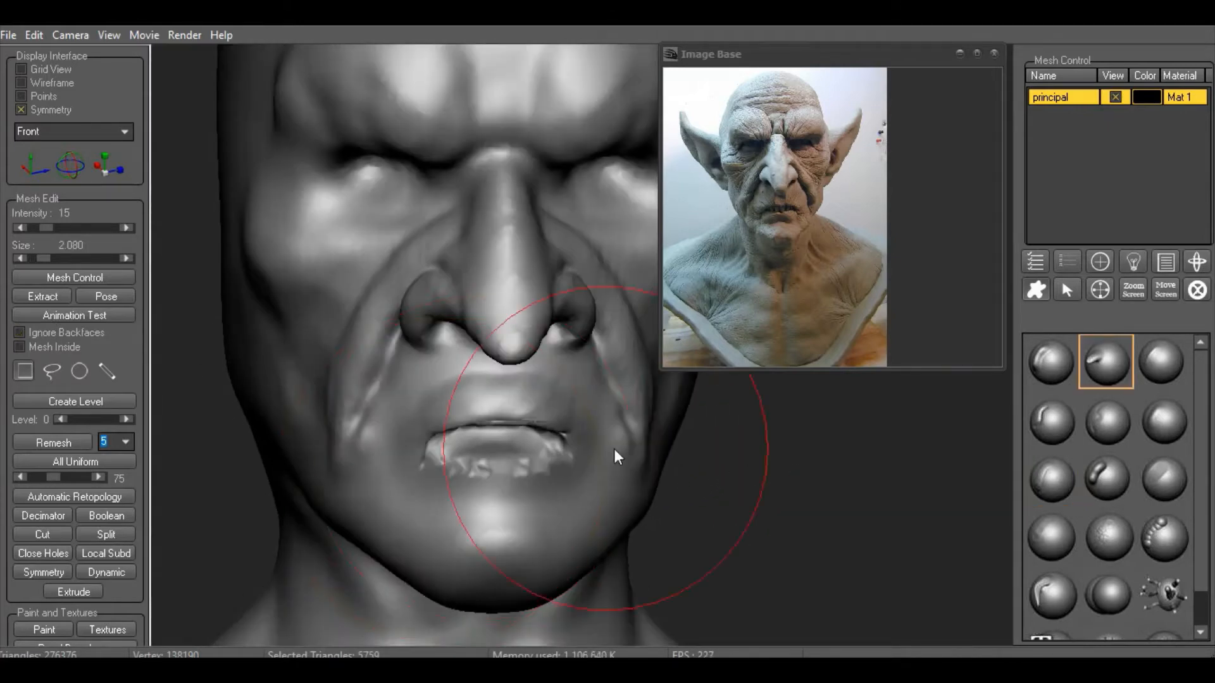
Pull the mouth corners outward and down with the Move brush at size 0.750
right_click(692, 450)
drag(760, 484, 753, 482)
mouse_move(432, 445)
mouse_down()
mouse_move(419, 455)
mouse_move(474, 480)
mouse_up()
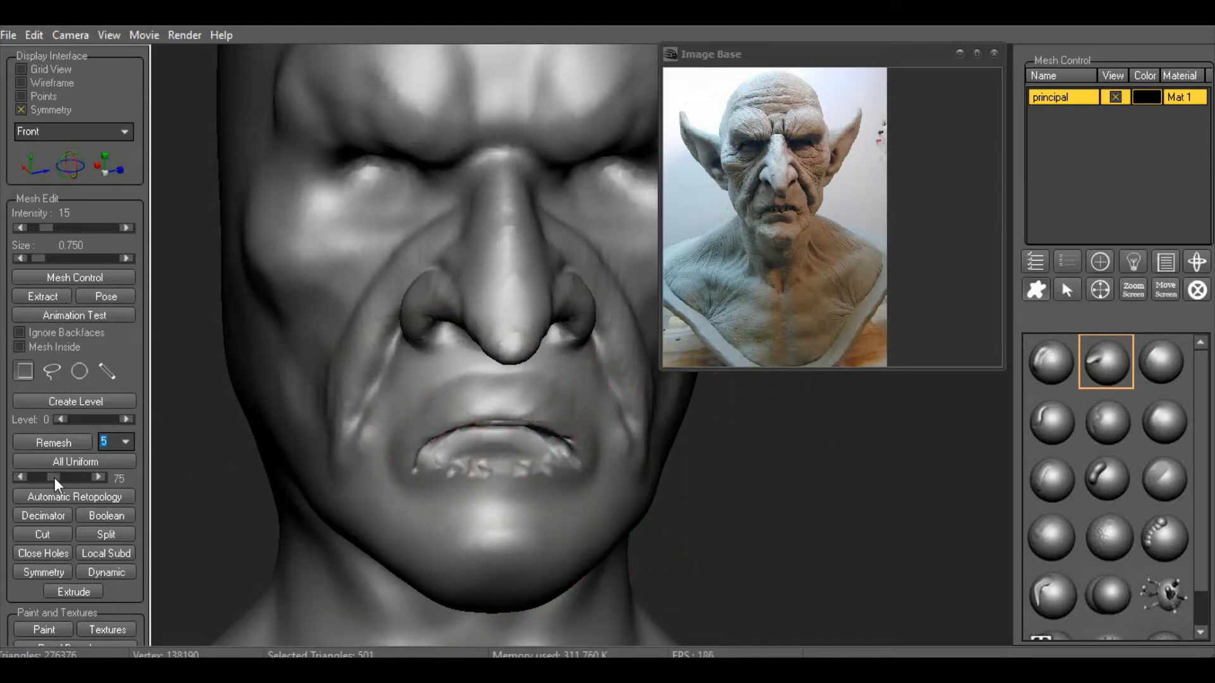
Set the uniform remesh value to 50 and remesh the whole model uniformly
drag(54, 477, 36, 481)
click(24, 476)
click(81, 460)
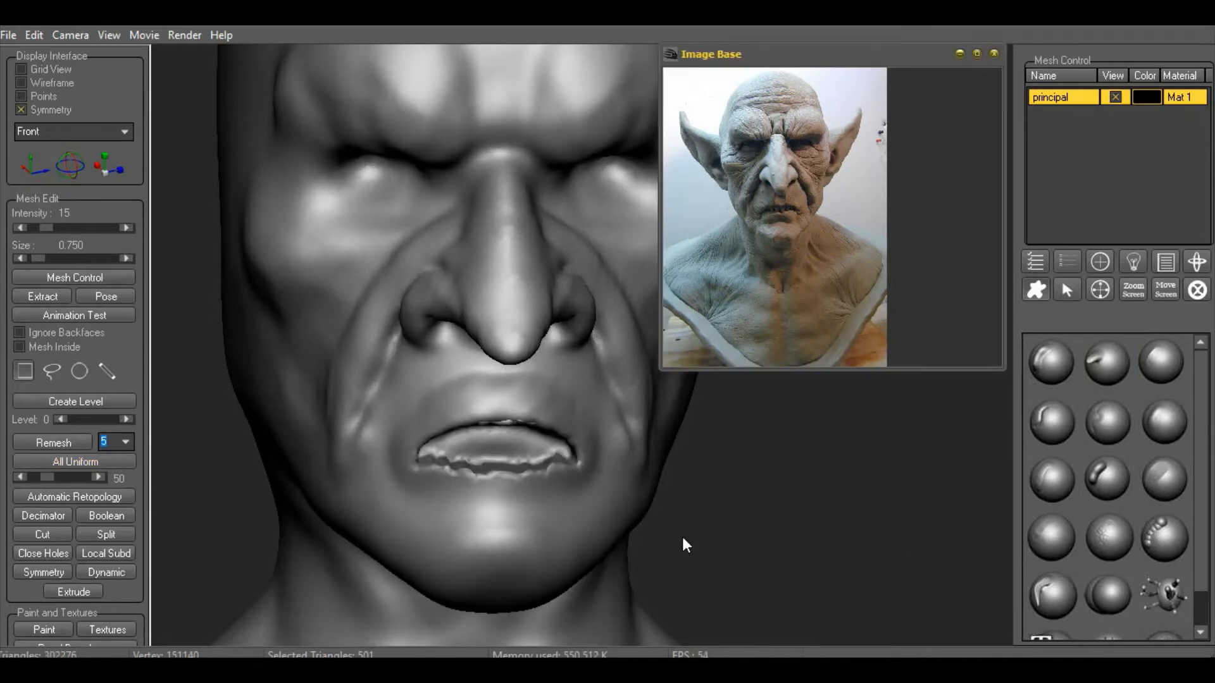
Smooth the jagged edge of the lower lip at brush size 0.410
click(1163, 420)
right_click(513, 445)
drag(571, 482, 565, 483)
mouse_move(514, 442)
mouse_down()
mouse_move(430, 457)
mouse_move(475, 464)
mouse_up()
Define the rim of the lower lip with the crease brush at intensity 5, using sizes 0.280 and 0.210
middle_drag(475, 464, 528, 452)
scroll(734, 477, up, 2)
click(1063, 484)
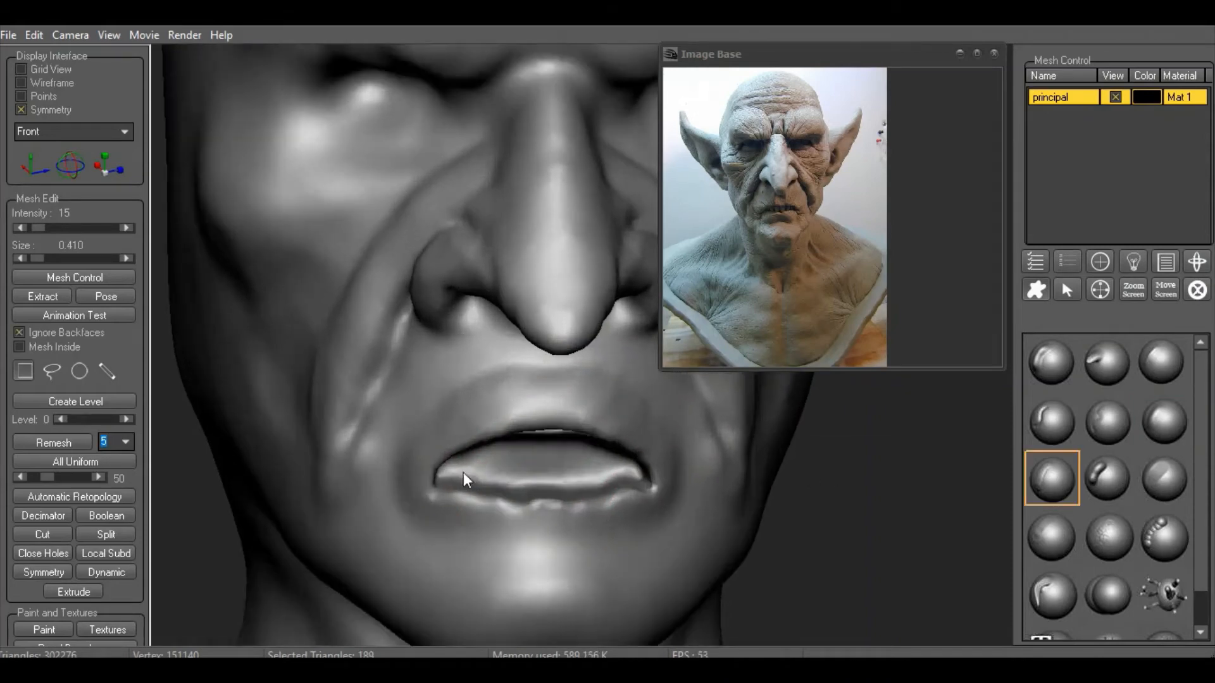
right_click(469, 471)
drag(523, 505, 442, 500)
drag(833, 517, 871, 549)
middle_drag(870, 549, 655, 430)
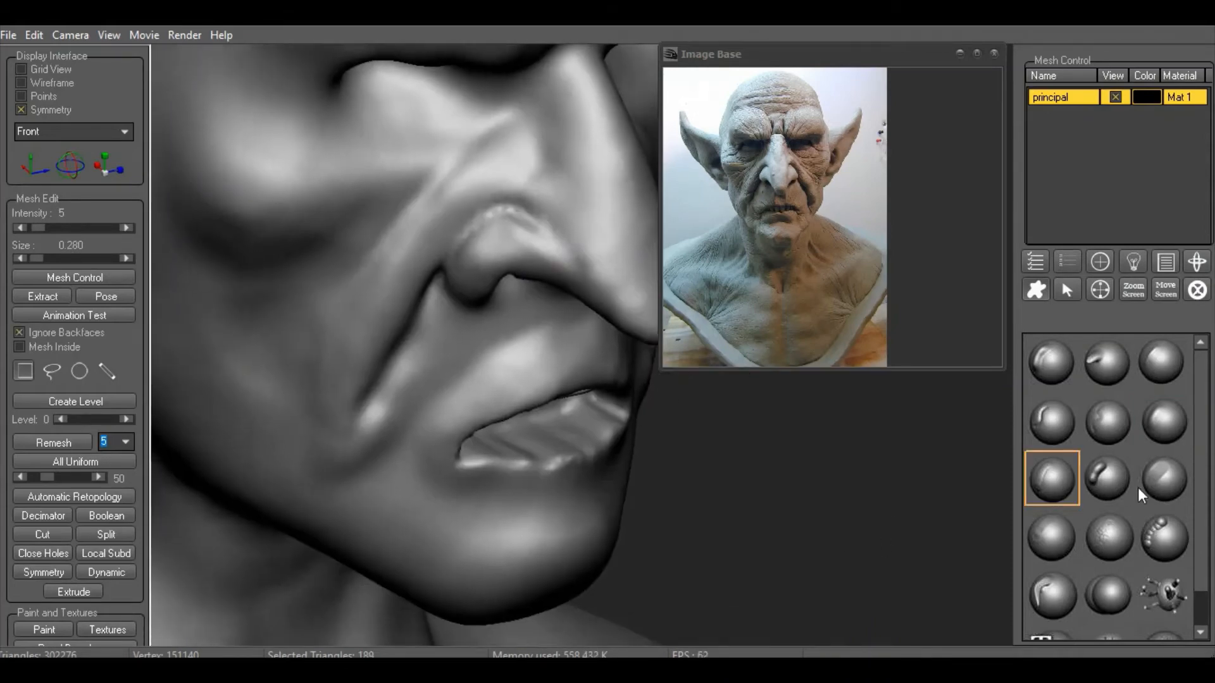
right_click(590, 477)
drag(635, 512, 642, 512)
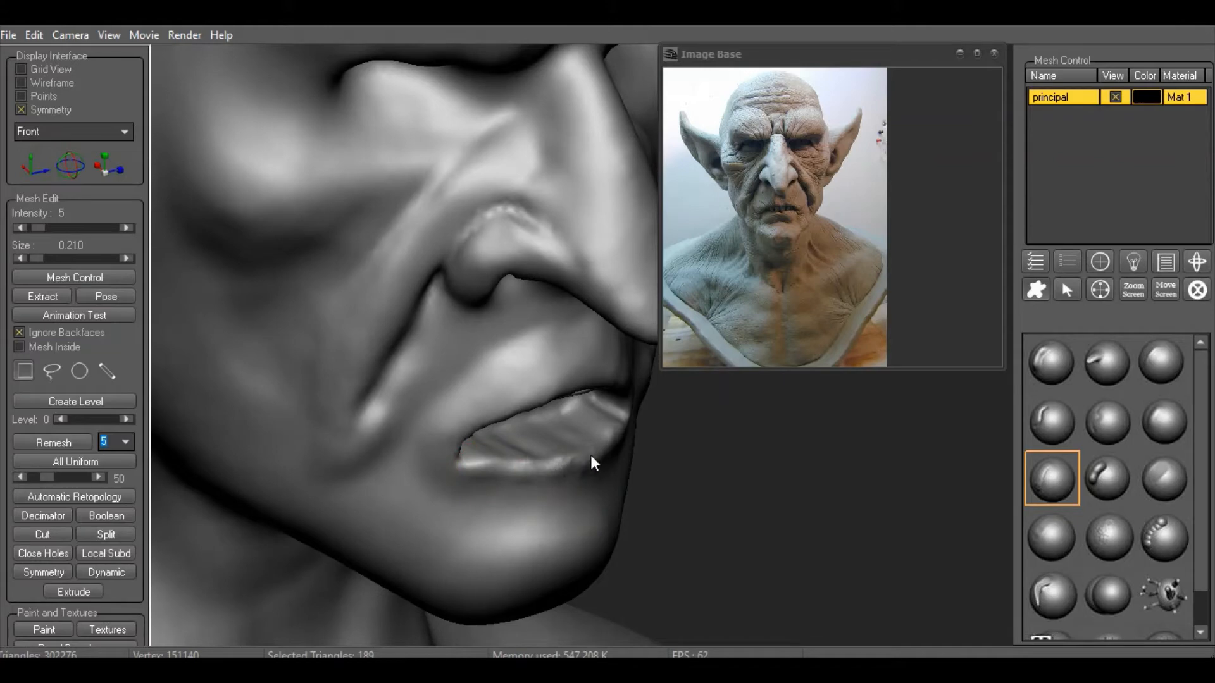
Smooth and sharpen the inner edge of the upper lip at brush size 0.210
click(1161, 481)
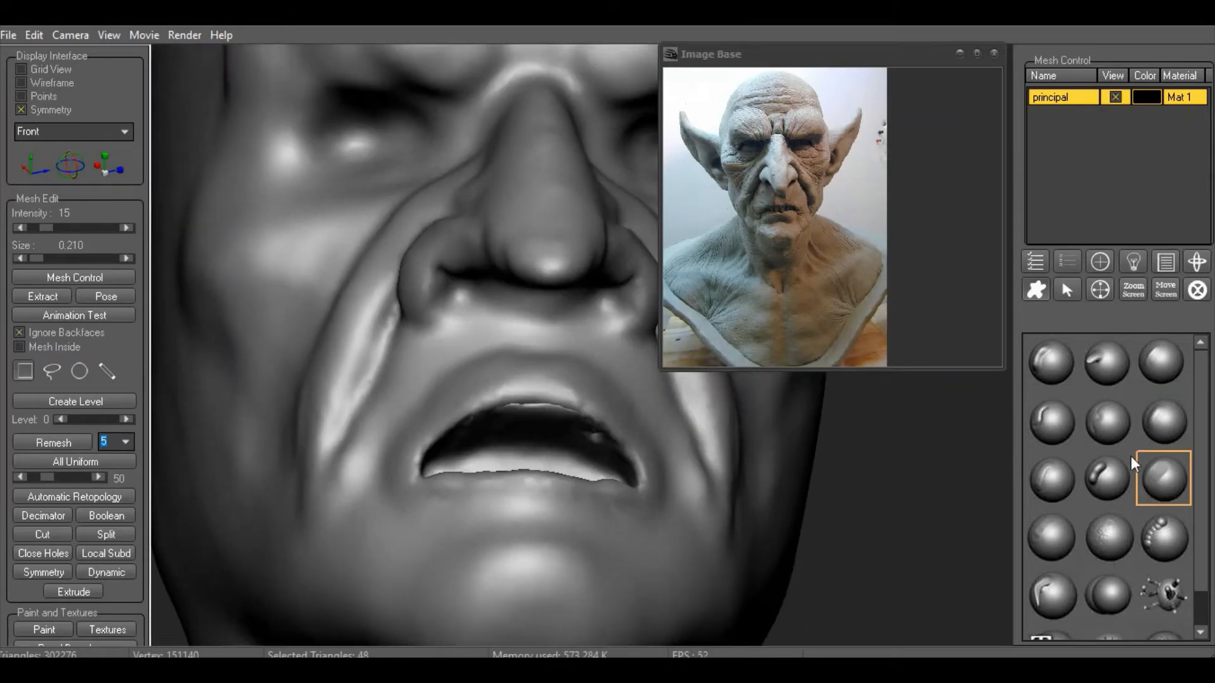
click(1169, 424)
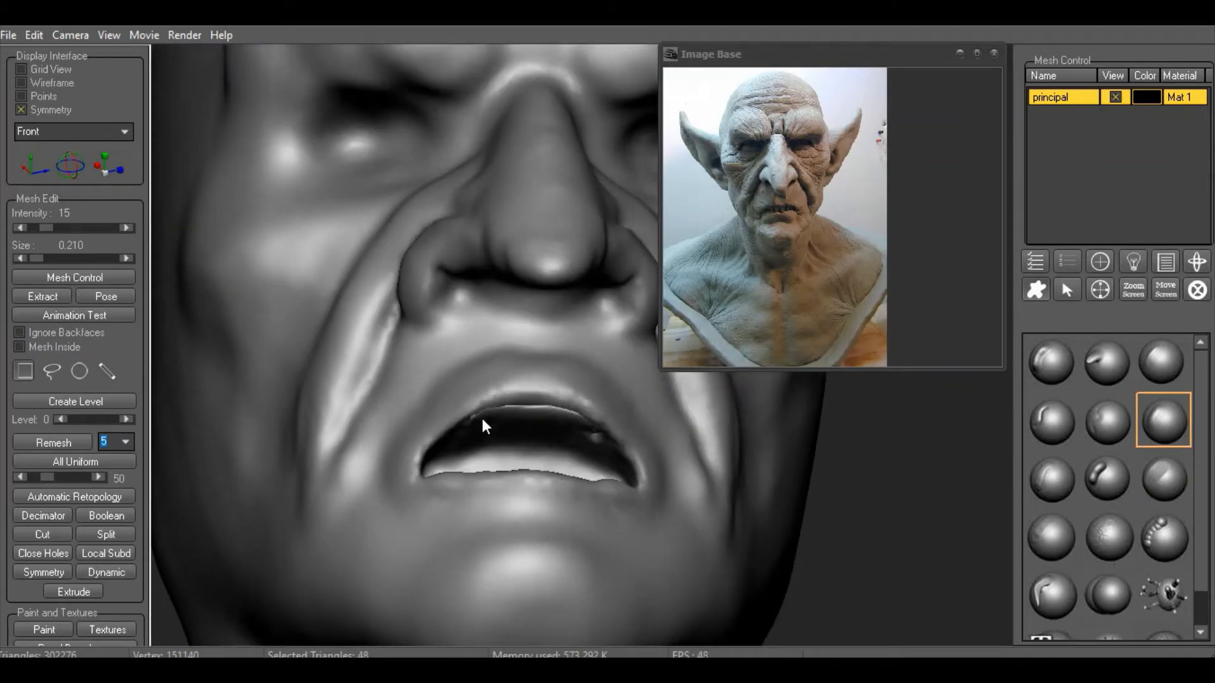
click(1064, 490)
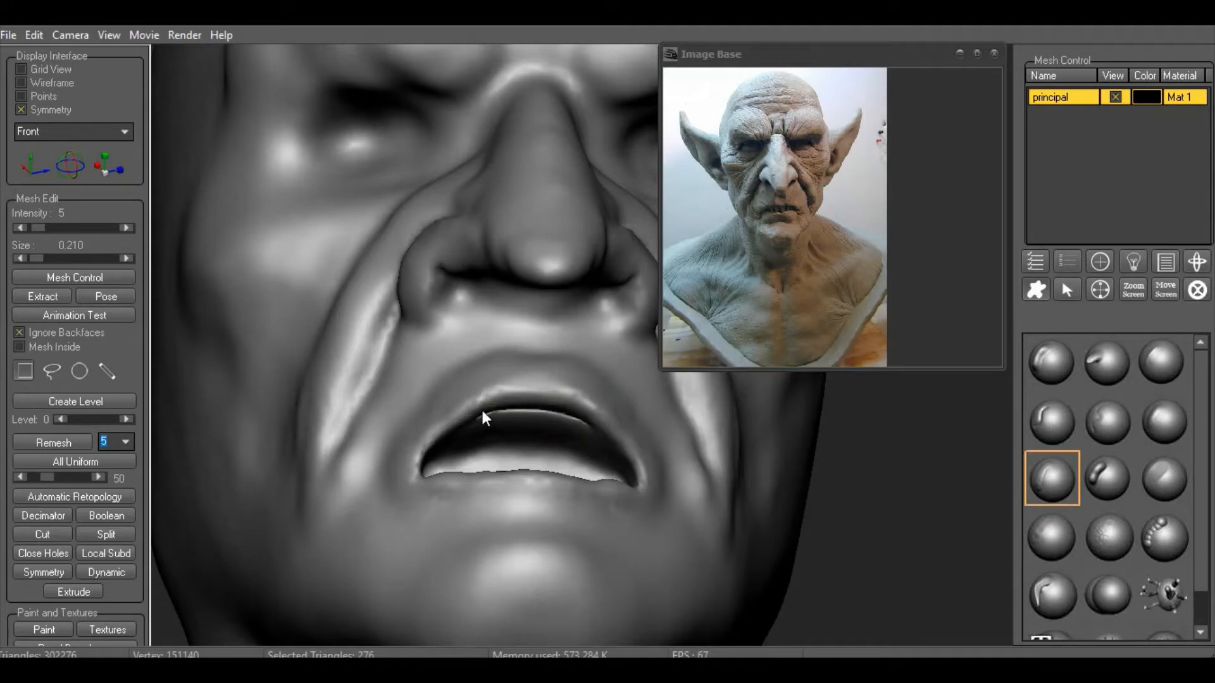
scroll(749, 480, down, 5)
scroll(719, 473, up, 4)
Reshape the lower cheeks and jaw around the mouth with the Move brush at size 1.950
drag(749, 481, 700, 475)
click(1106, 363)
drag(694, 559, 423, 477)
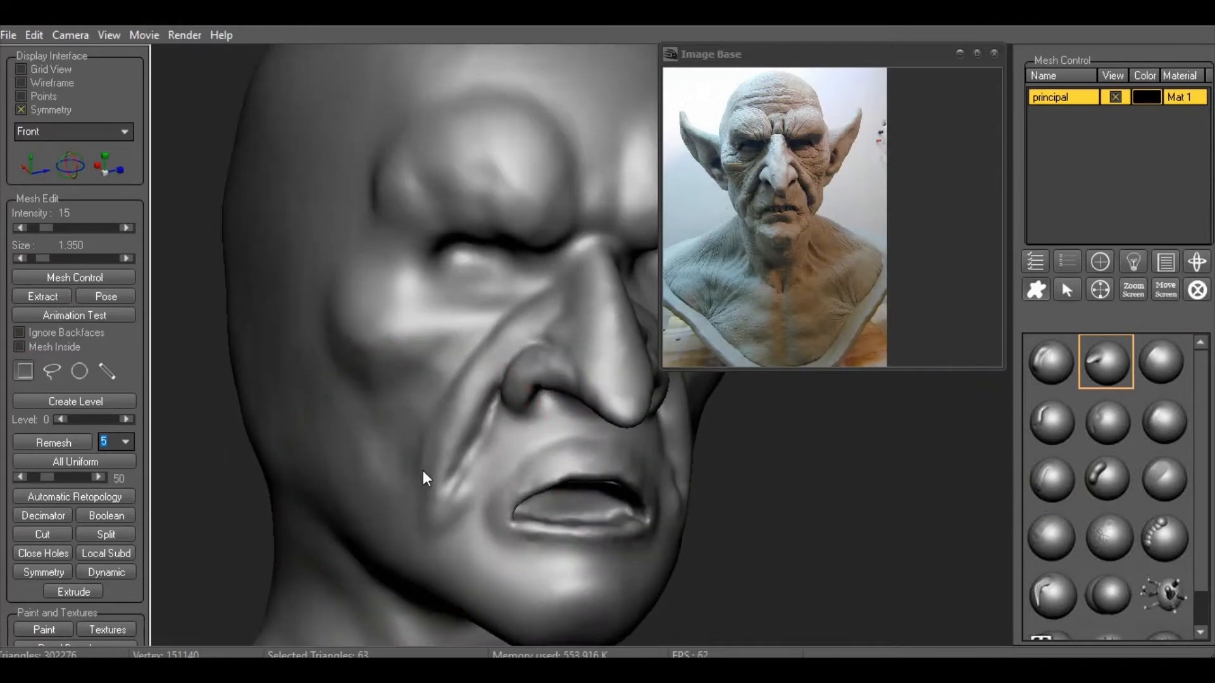
drag(793, 517, 776, 488)
scroll(771, 519, down, 3)
scroll(762, 508, up, 4)
right_click(623, 504)
drag(698, 540, 671, 540)
Sculpt the area between the nostril and the mouth corner with the crease brush at size 0.340 and intensity 5
click(1050, 480)
right_click(437, 387)
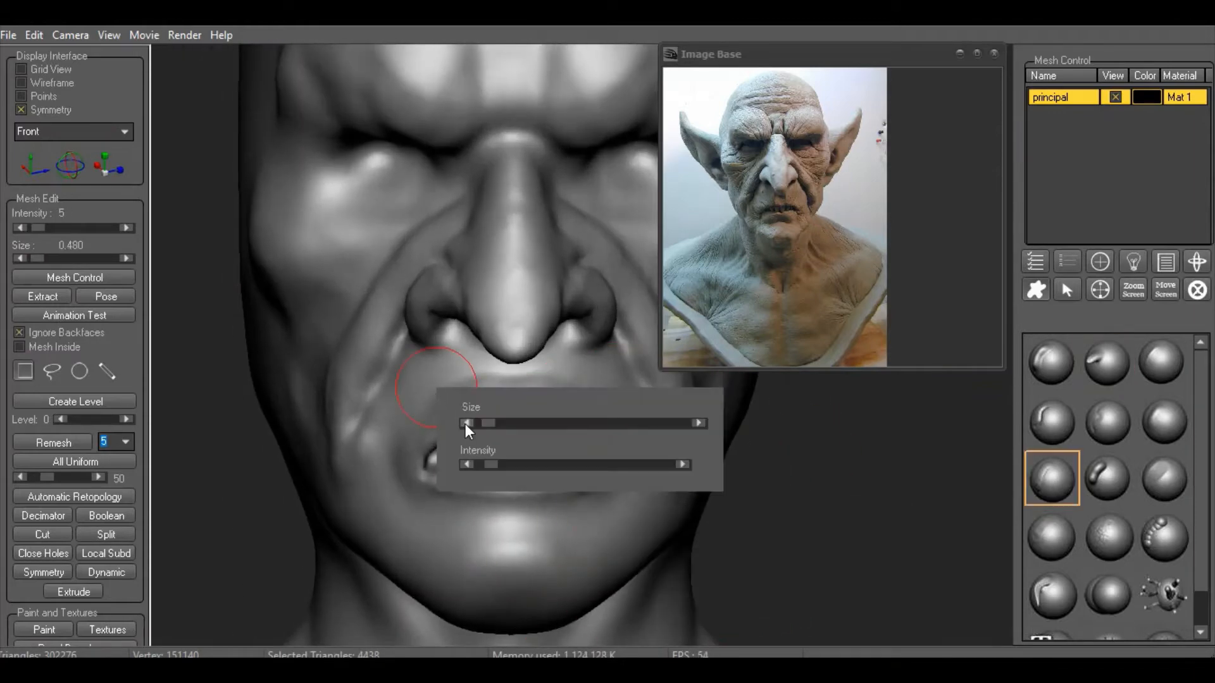
click(466, 423)
mouse_move(458, 373)
mouse_down()
mouse_move(481, 380)
mouse_move(441, 378)
mouse_up()
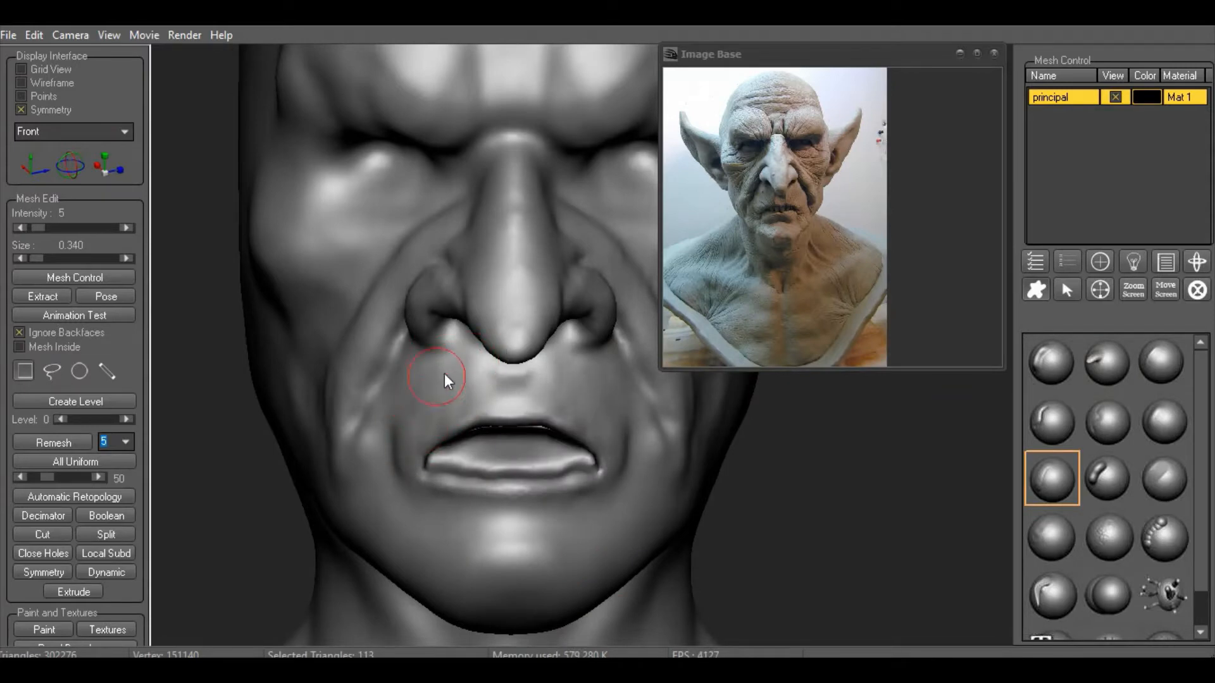
Sculpt the philtrum ridges between the nose and upper lip at brush size 0.140 and intensity 5
scroll(658, 481, up, 3)
drag(821, 537, 821, 492)
right_click(420, 323)
click(465, 362)
click(466, 362)
right_click(488, 344)
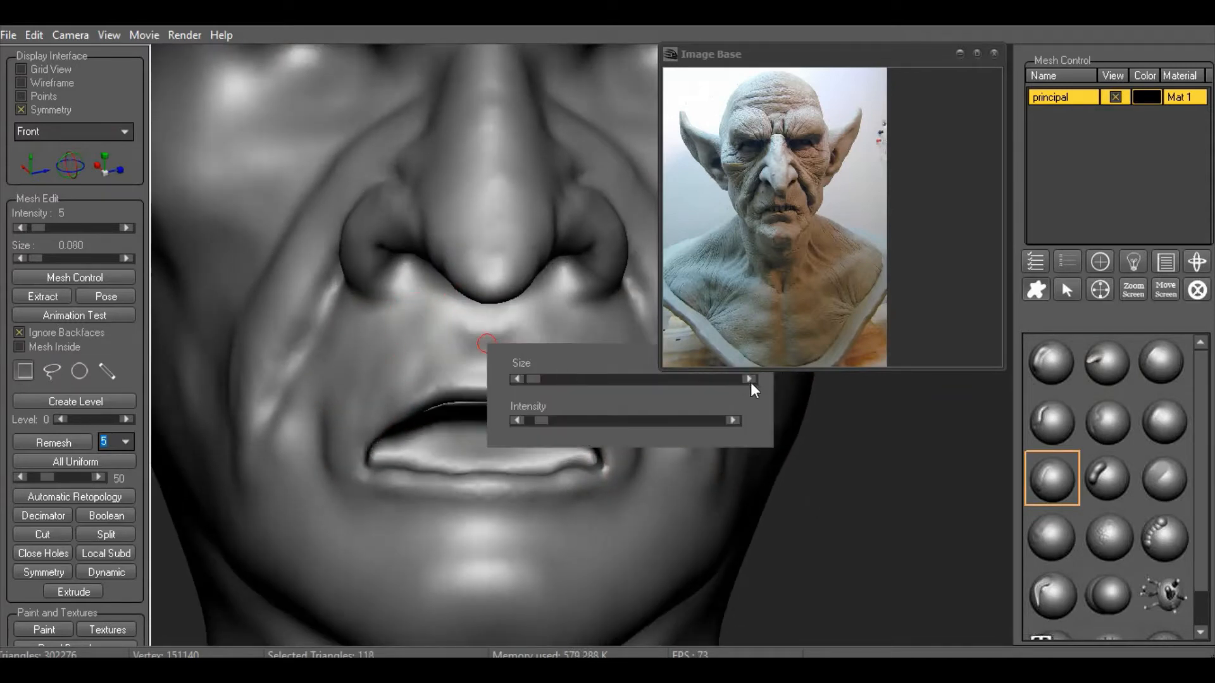
click(749, 381)
mouse_move(457, 294)
mouse_down()
mouse_move(453, 332)
mouse_move(453, 322)
mouse_up()
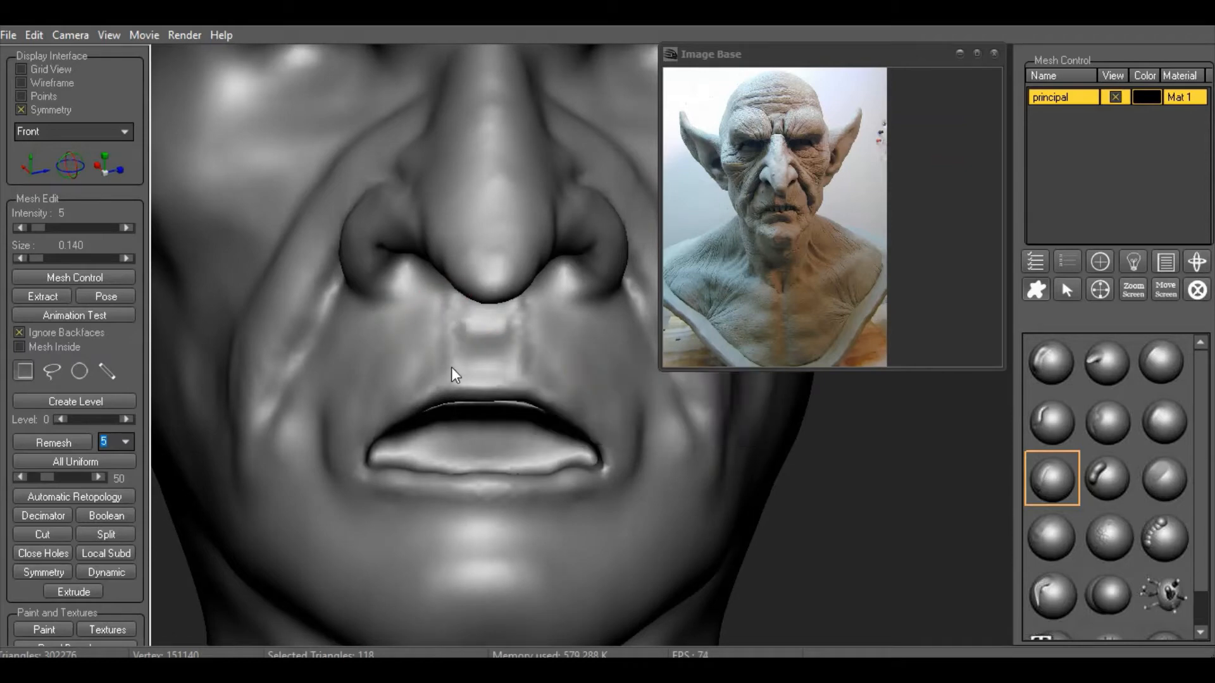
Carve the philtrum groove at brush size 0.250 and smooth it with the smoothing brush at intensity 6
right_click(491, 341)
click(806, 394)
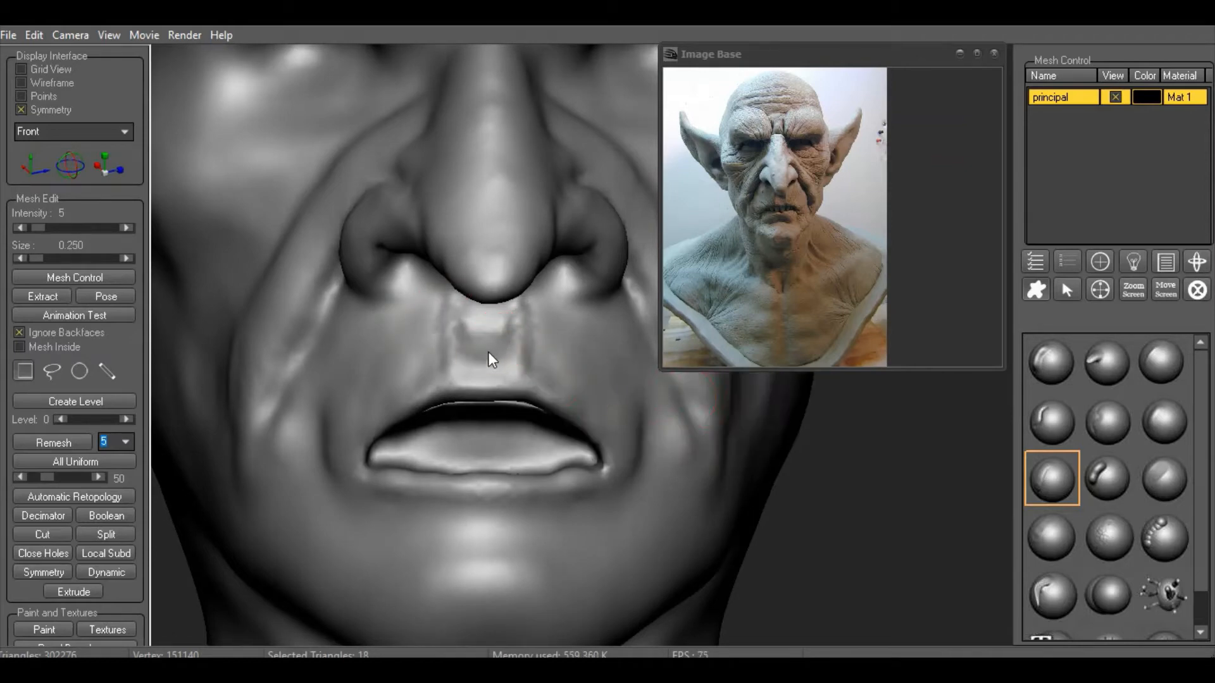
click(1163, 420)
right_click(571, 408)
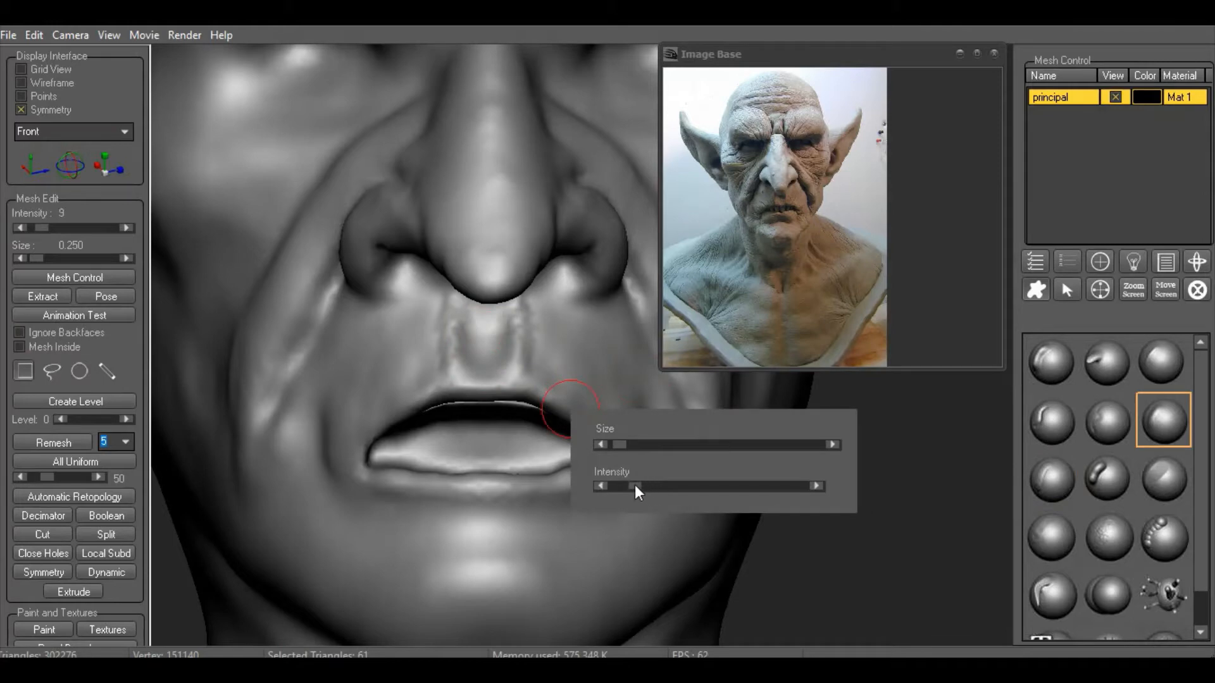
drag(635, 484, 630, 486)
scroll(437, 345, down, 5)
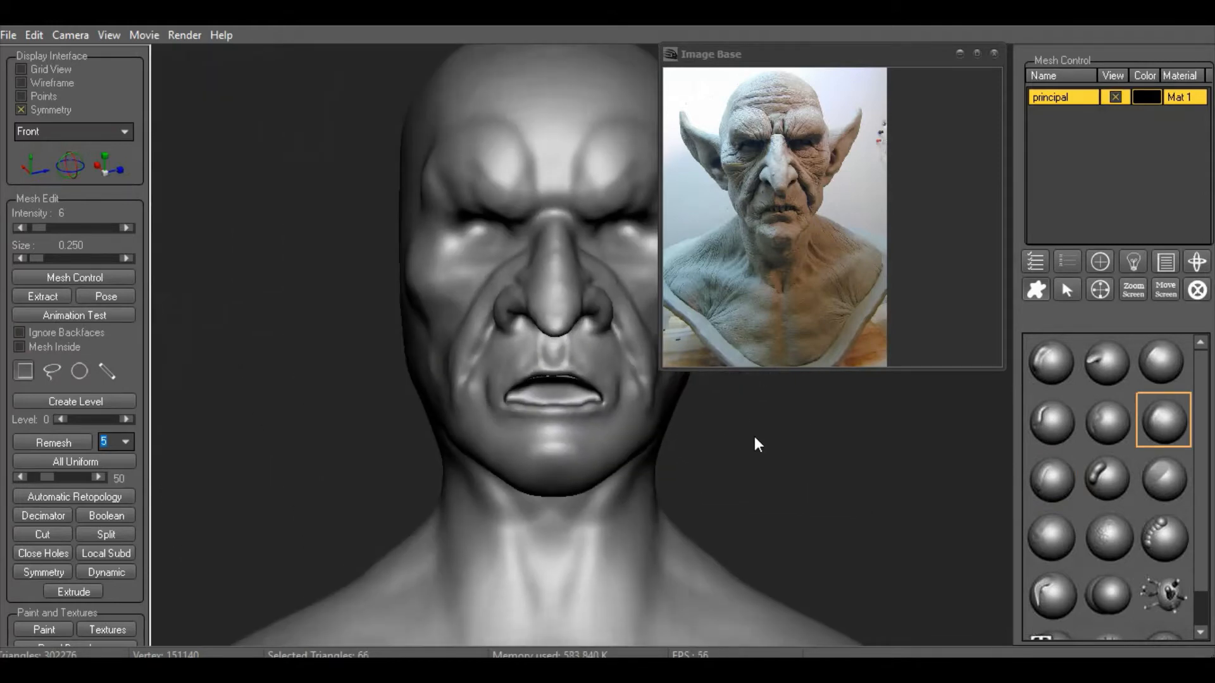
Reshape the chin and lower jaw with the Move brush at a larger size
scroll(753, 435, up, 2)
click(1098, 364)
right_click(423, 377)
drag(476, 413, 481, 412)
mouse_move(442, 503)
mouse_down()
mouse_move(427, 504)
mouse_move(457, 499)
mouse_up()
Sculpt the fold beneath the lower lip with the crease brush at size 0.350 and intensity 5
click(1056, 468)
right_click(440, 425)
drag(511, 461, 502, 462)
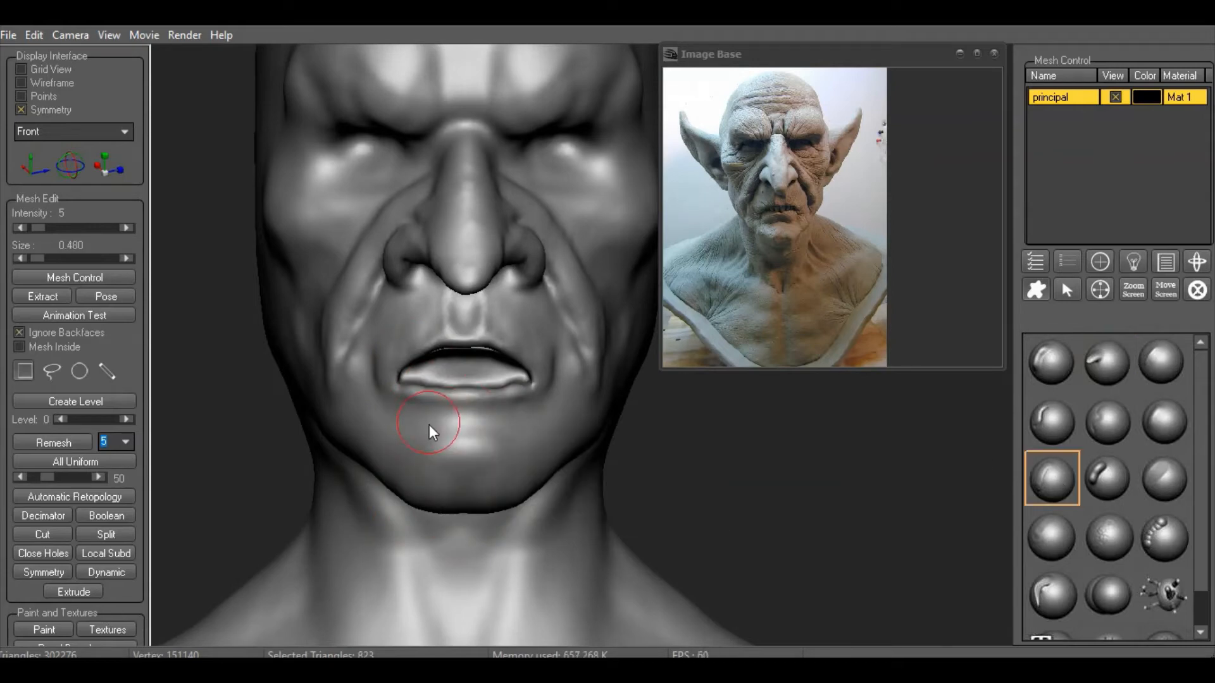
right_click(428, 427)
click(461, 465)
drag(442, 415, 386, 418)
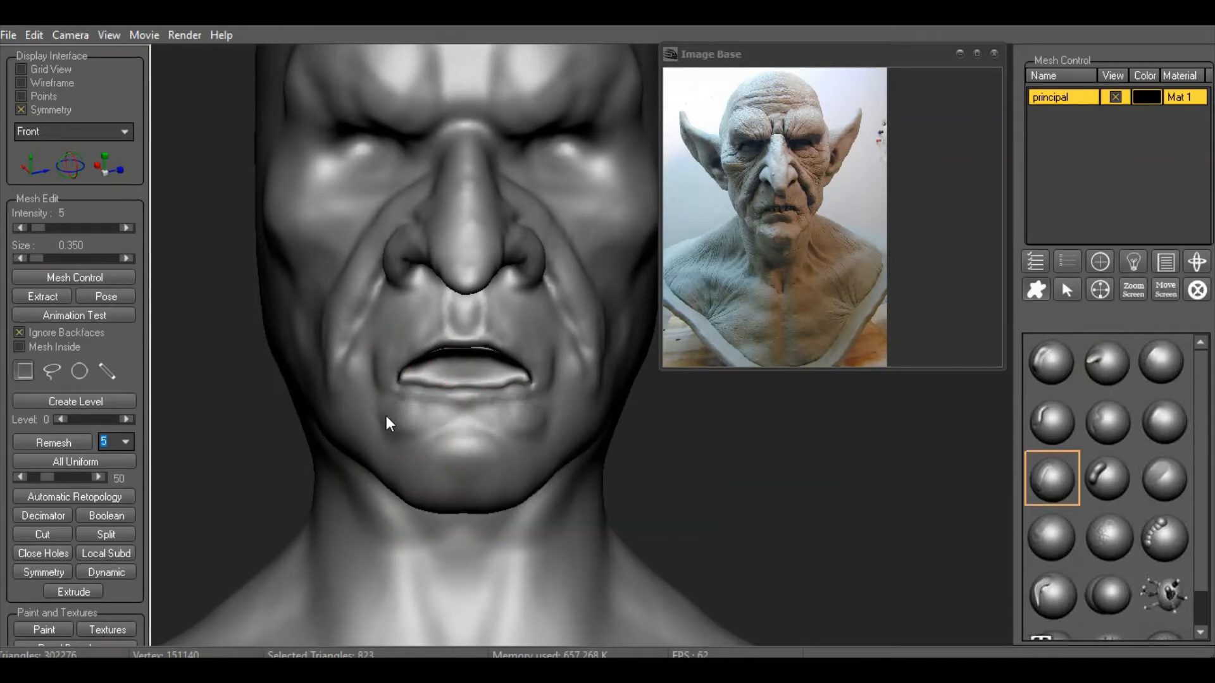
Sharpen the crease around the top of the chin at brush size 0.350 and intensity 4, and soften its outer ends
click(1051, 420)
scroll(269, 492, up, 3)
mouse_move(270, 492)
mouse_down()
mouse_move(380, 475)
mouse_move(256, 485)
mouse_up()
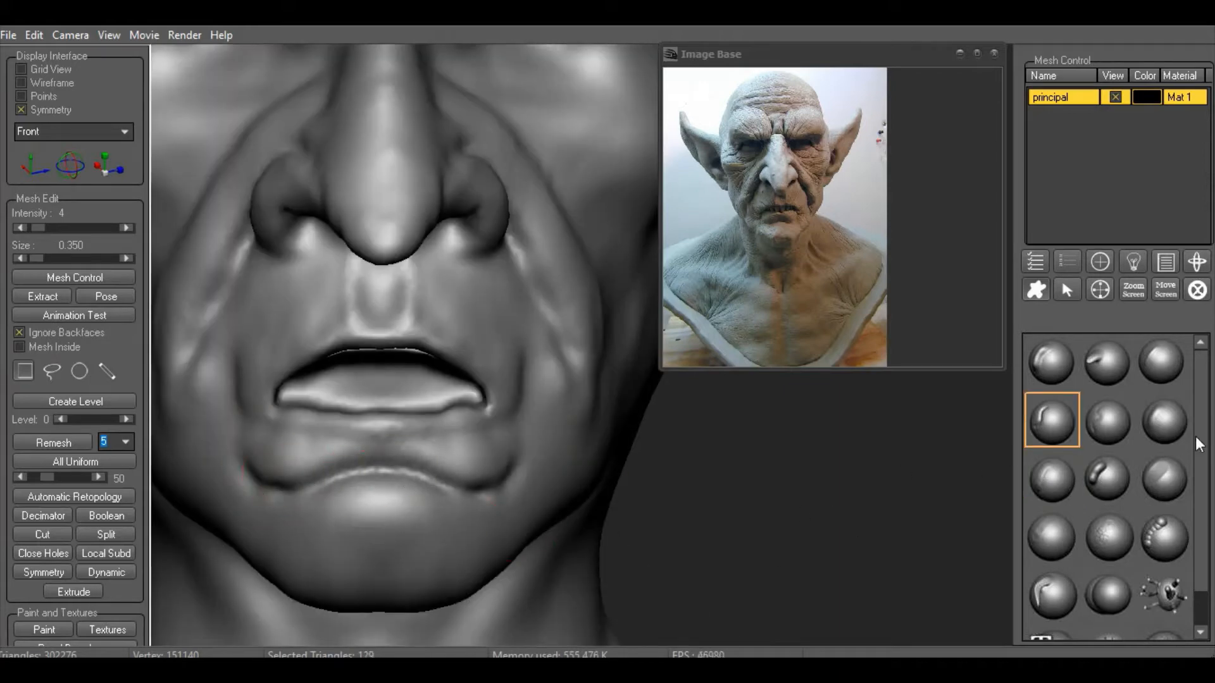
click(1163, 421)
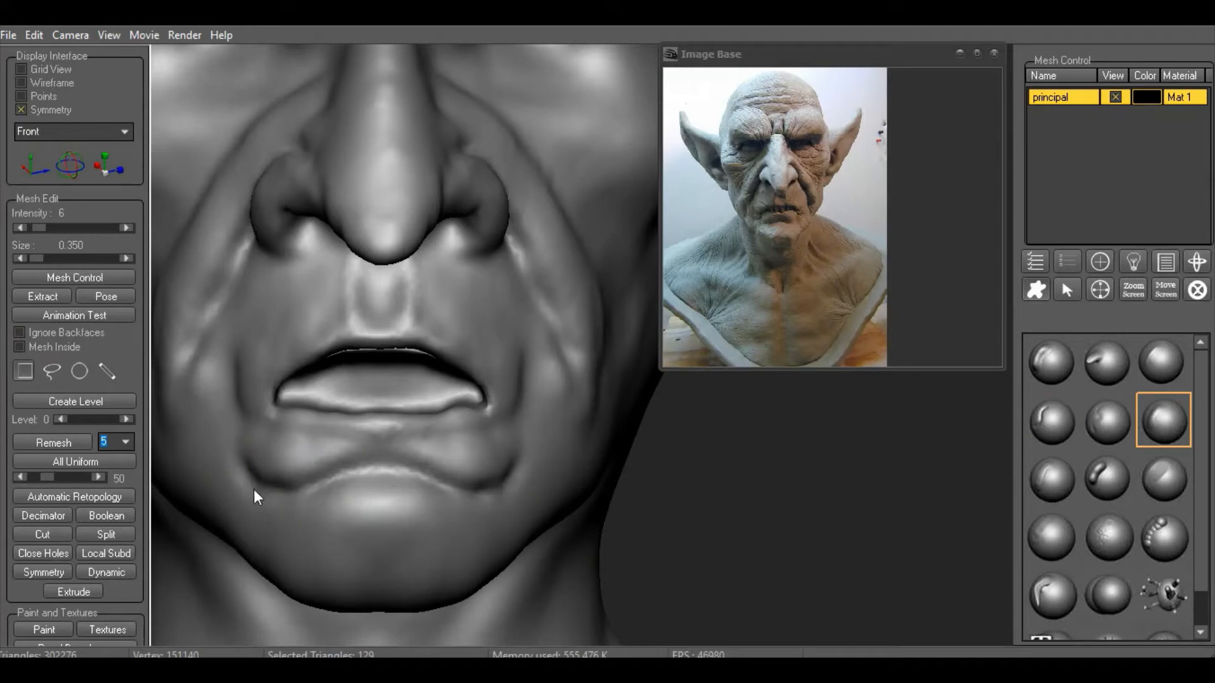
Mask the upper lip to protect it from reshaping with the Move brush
scroll(399, 457, down, 3)
middle_drag(662, 461, 734, 507)
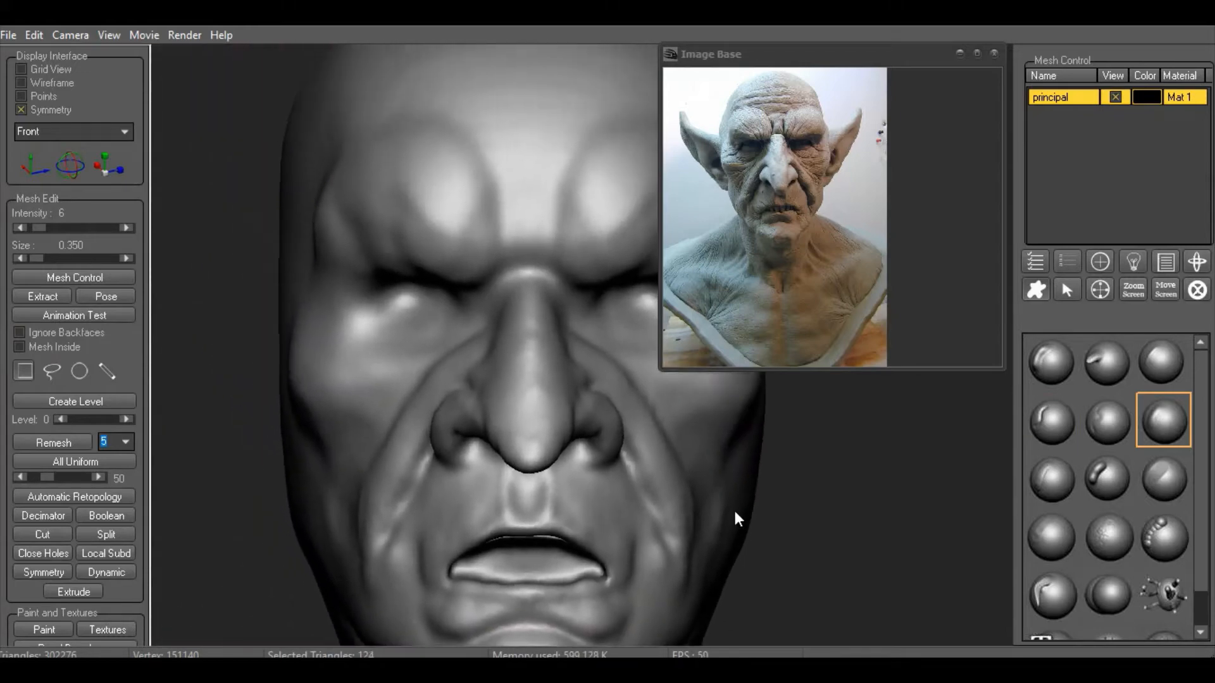
scroll(853, 473, down, 2)
click(1105, 373)
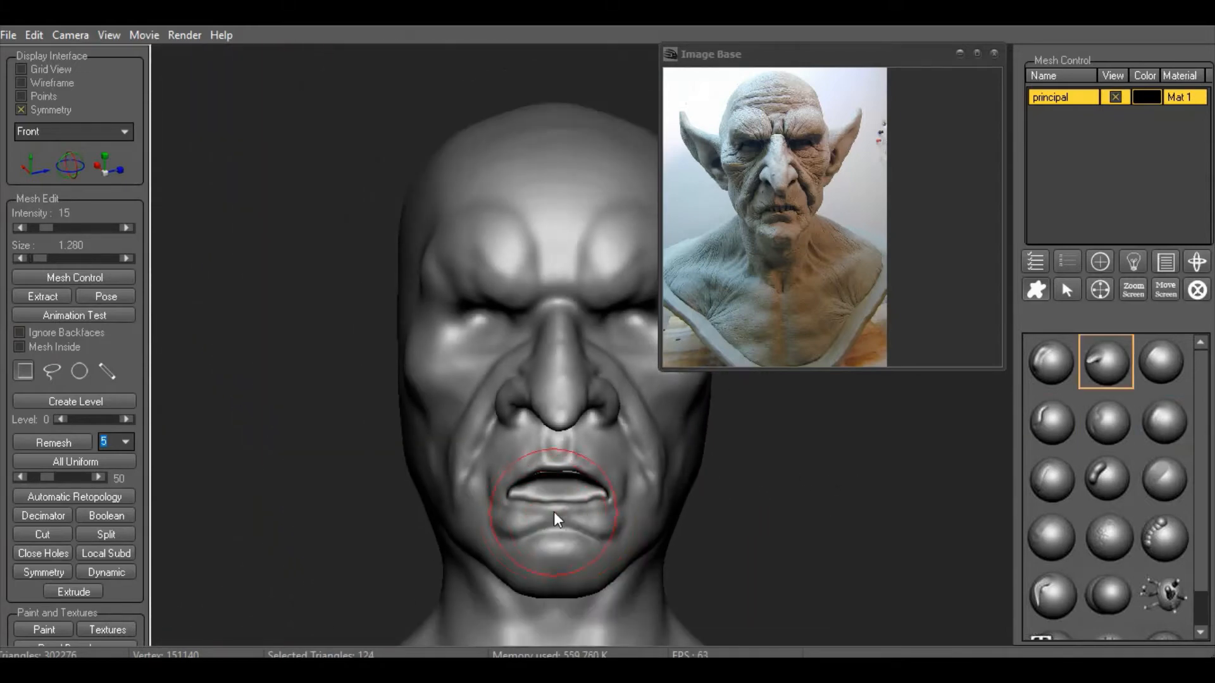
right_click(624, 473)
drag(687, 506, 681, 504)
mouse_move(606, 483)
ctrl+mouse_down()
mouse_move(521, 480)
mouse_move(539, 503)
mouse_move(528, 502)
ctrl+mouse_up()
click(1052, 367)
click(1103, 362)
Reshape the lower lip and the fold beneath it with the Move brush at size 0.810, and clear the mask
right_click(537, 506)
right_click(603, 506)
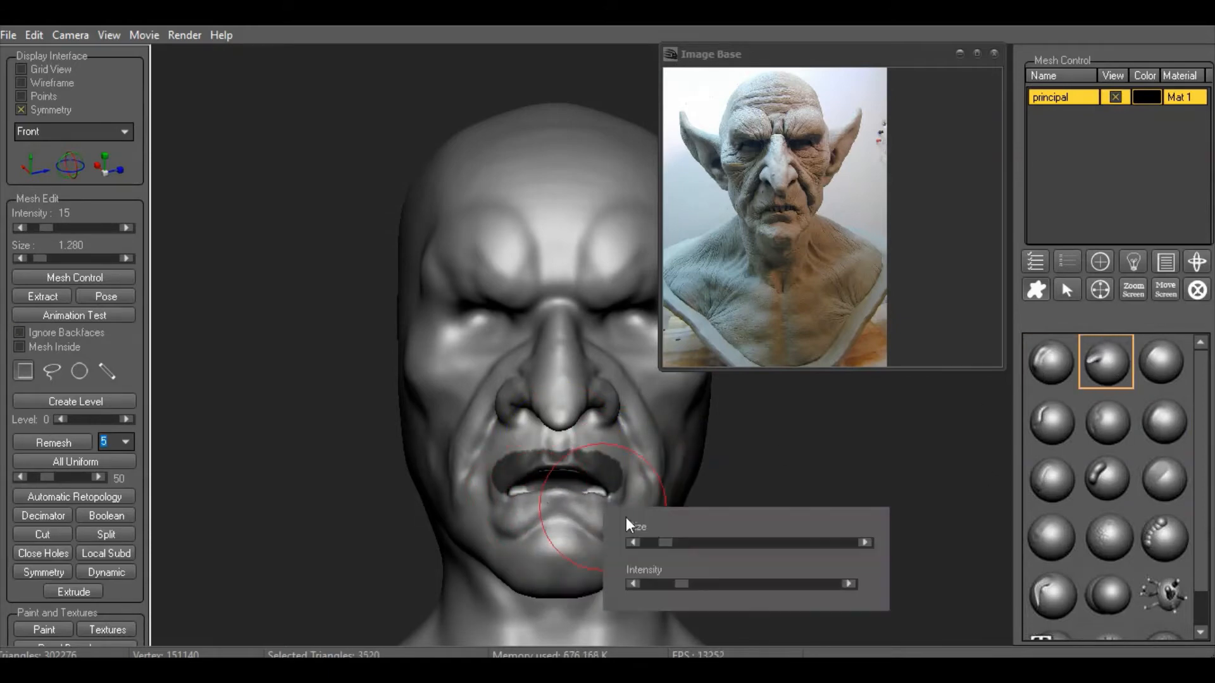
drag(665, 544, 655, 543)
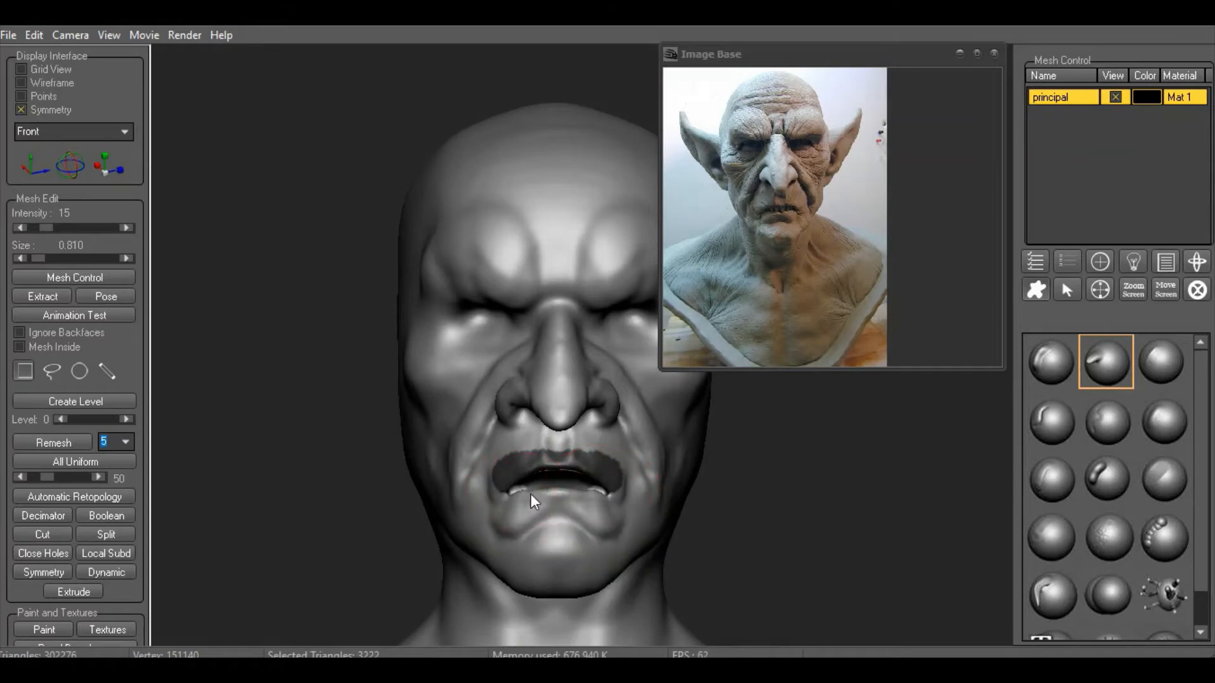
drag(529, 527, 506, 534)
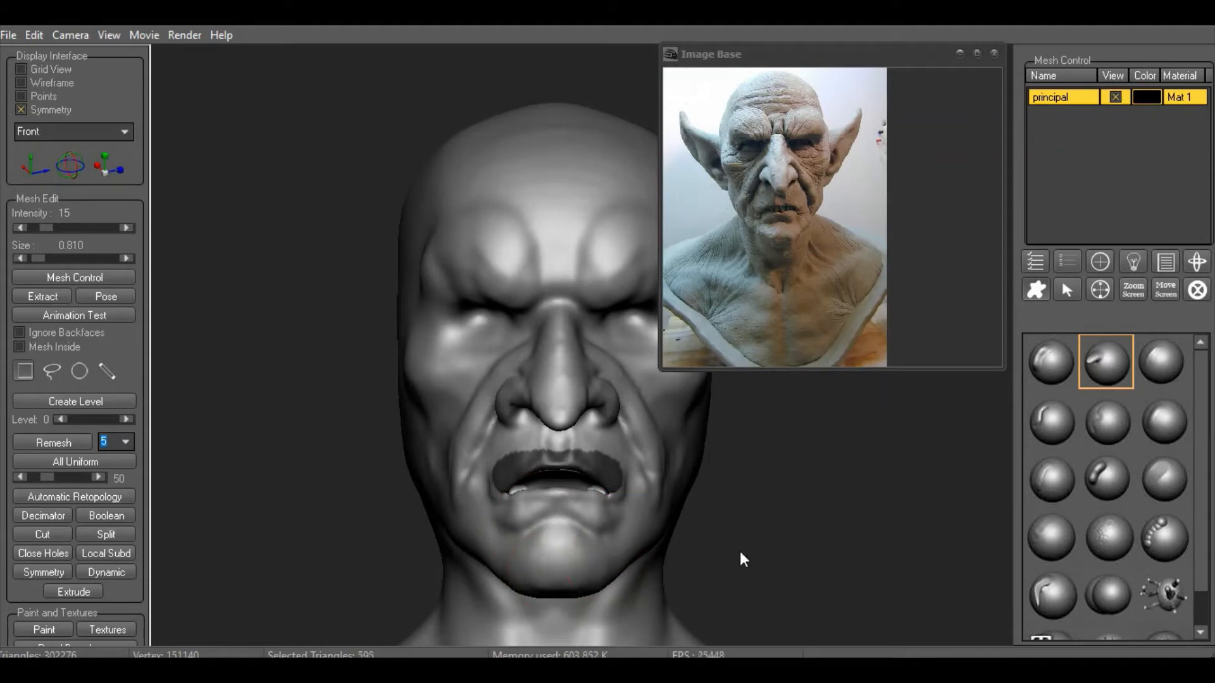
key(ctrl+z)
Mask an ear-shaped patch on the side of the head at brush size 0.570 and invert the mask
scroll(810, 524, down, 4)
middle_drag(769, 508, 712, 450)
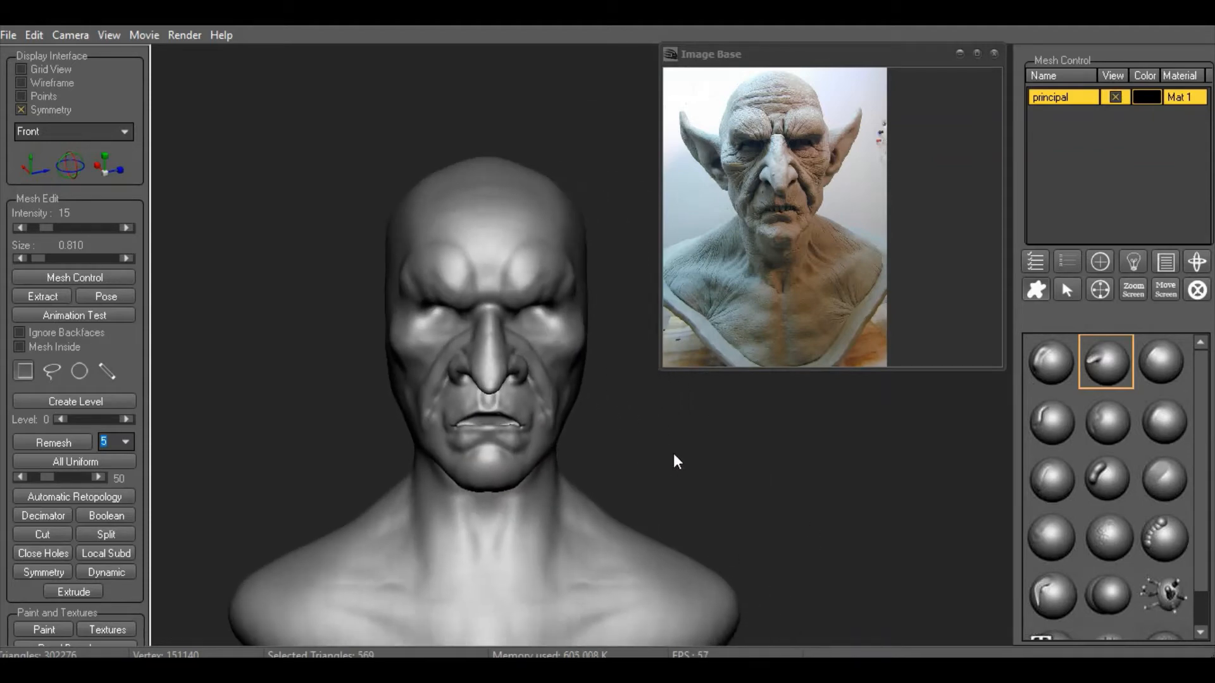
drag(673, 453, 768, 476)
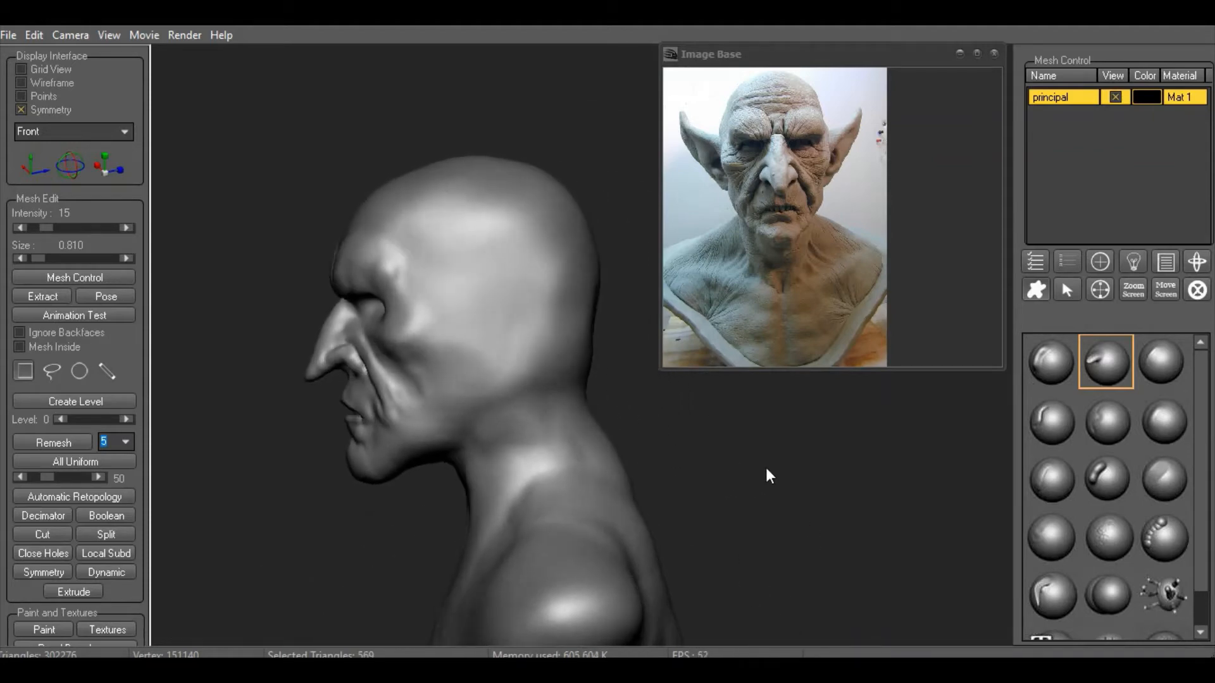
click(1048, 369)
right_click(463, 315)
click(496, 355)
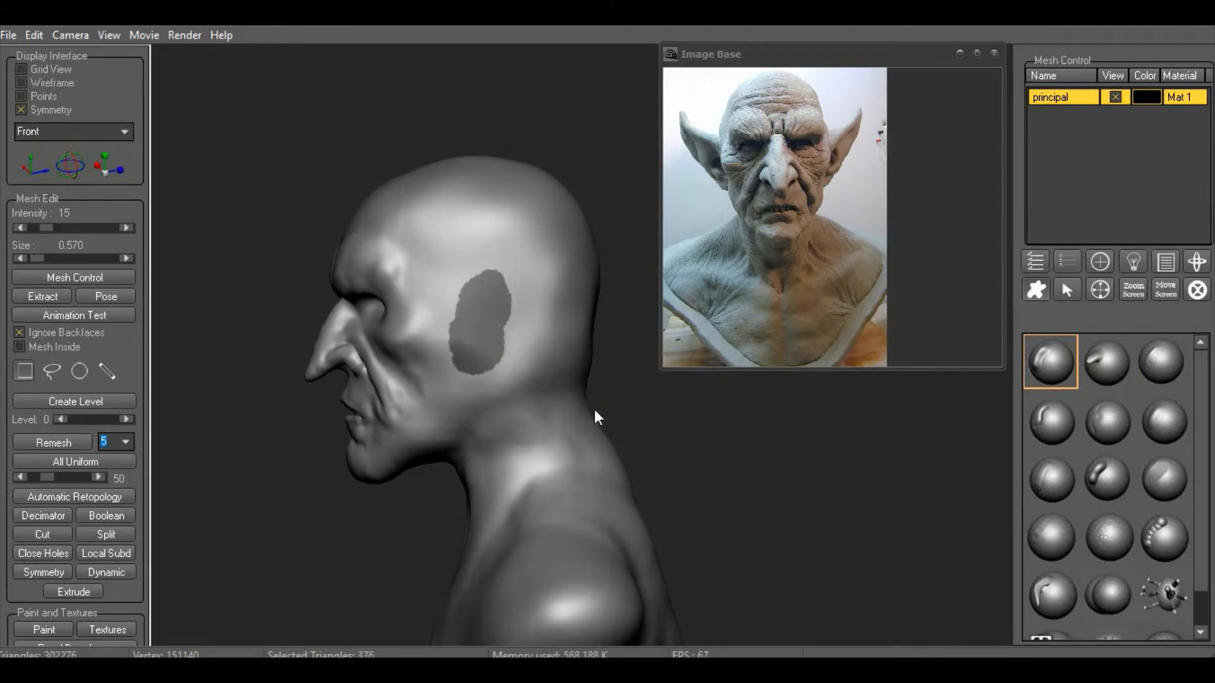
ctrl+click(666, 439)
drag(666, 439, 607, 438)
Pull pointed ears out from the unmasked patches with the Move brush at size 3.690
click(1115, 364)
right_click(591, 426)
drag(419, 331, 446, 331)
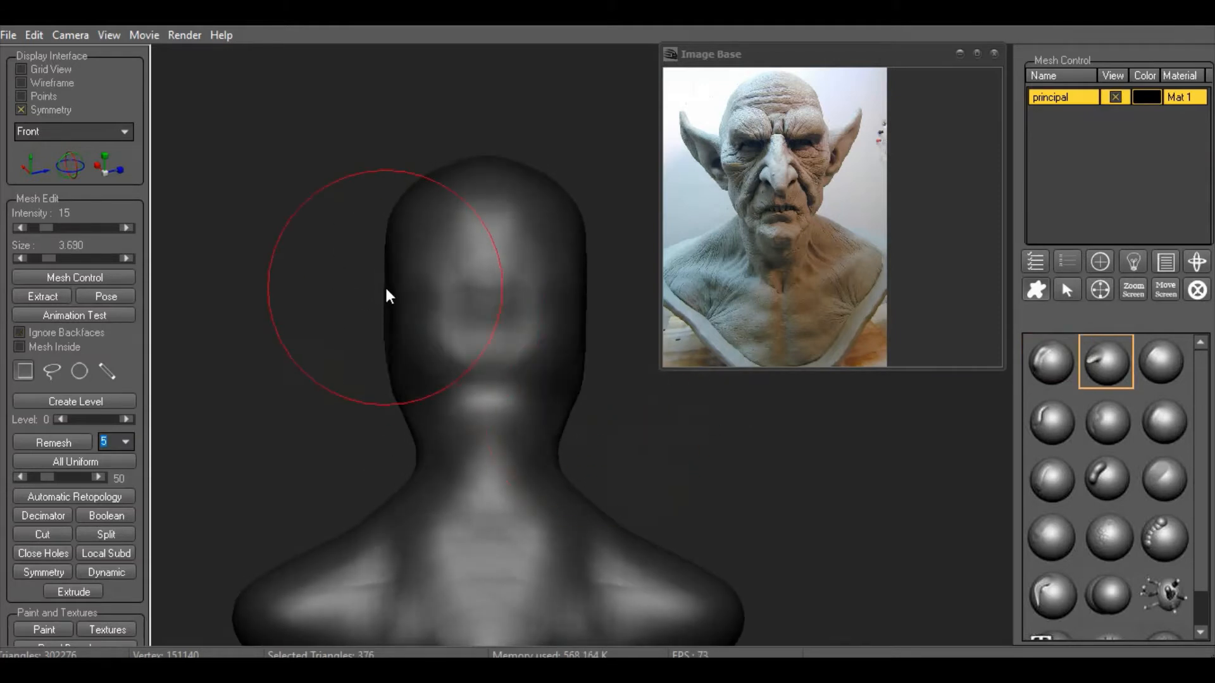
mouse_move(385, 288)
mouse_down()
mouse_move(318, 208)
mouse_move(372, 352)
mouse_up()
mouse_move(358, 420)
mouse_down()
mouse_move(420, 423)
mouse_move(412, 415)
mouse_up()
drag(497, 228, 529, 199)
drag(497, 292, 533, 308)
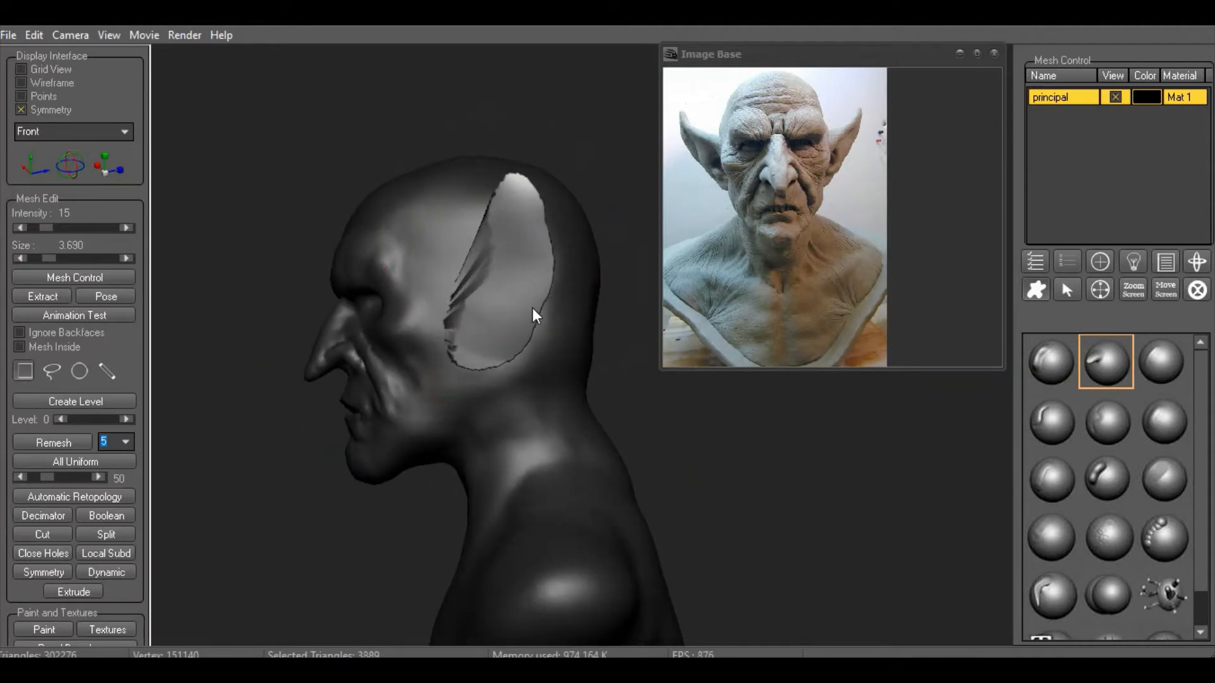
drag(709, 434, 799, 440)
Refine the ears' outline and tips with the Move brush at sizes 2.890 and 4.030
right_click(416, 310)
drag(508, 346, 502, 344)
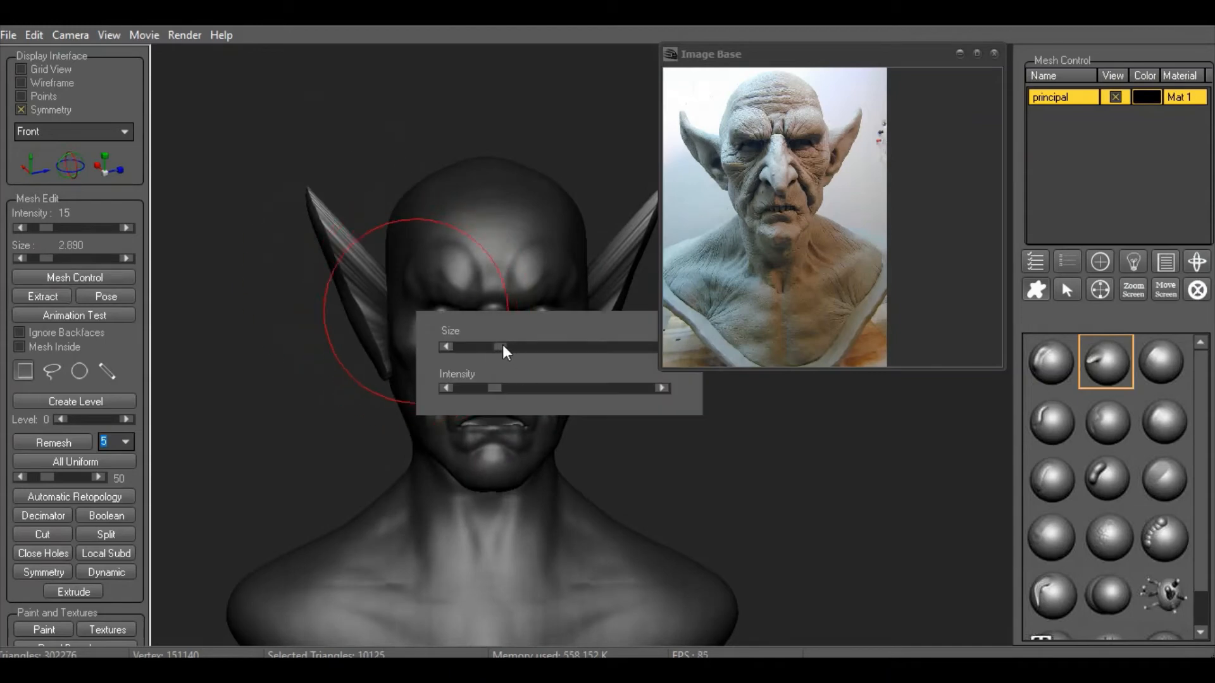
mouse_move(294, 299)
mouse_down()
mouse_move(324, 297)
mouse_move(295, 210)
mouse_move(310, 280)
mouse_up()
drag(652, 436, 690, 438)
right_click(383, 370)
drag(503, 345, 511, 344)
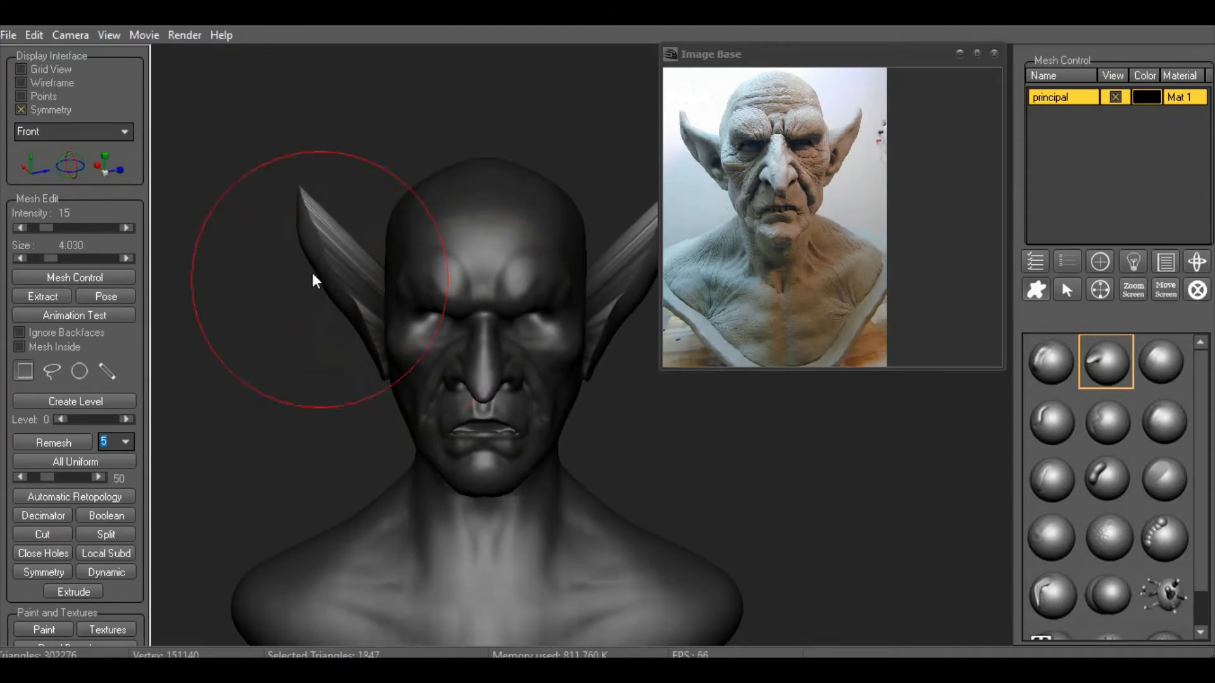
drag(300, 192, 292, 215)
Clear the mask and remesh the whole bust uniformly at a resolution of 55
scroll(784, 497, down, 3)
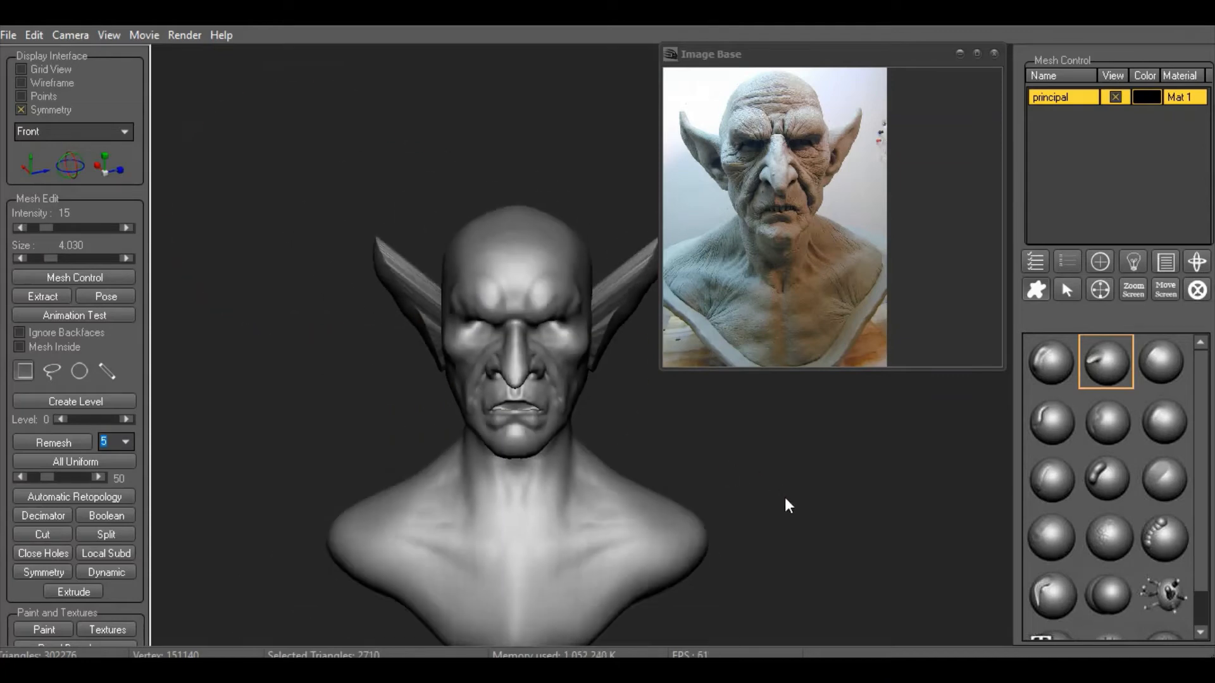
mouse_move(784, 497)
mouse_down()
mouse_move(749, 485)
mouse_move(767, 488)
mouse_up()
mouse_move(708, 438)
mouse_down()
mouse_move(746, 442)
mouse_move(731, 438)
mouse_up()
click(99, 477)
click(82, 462)
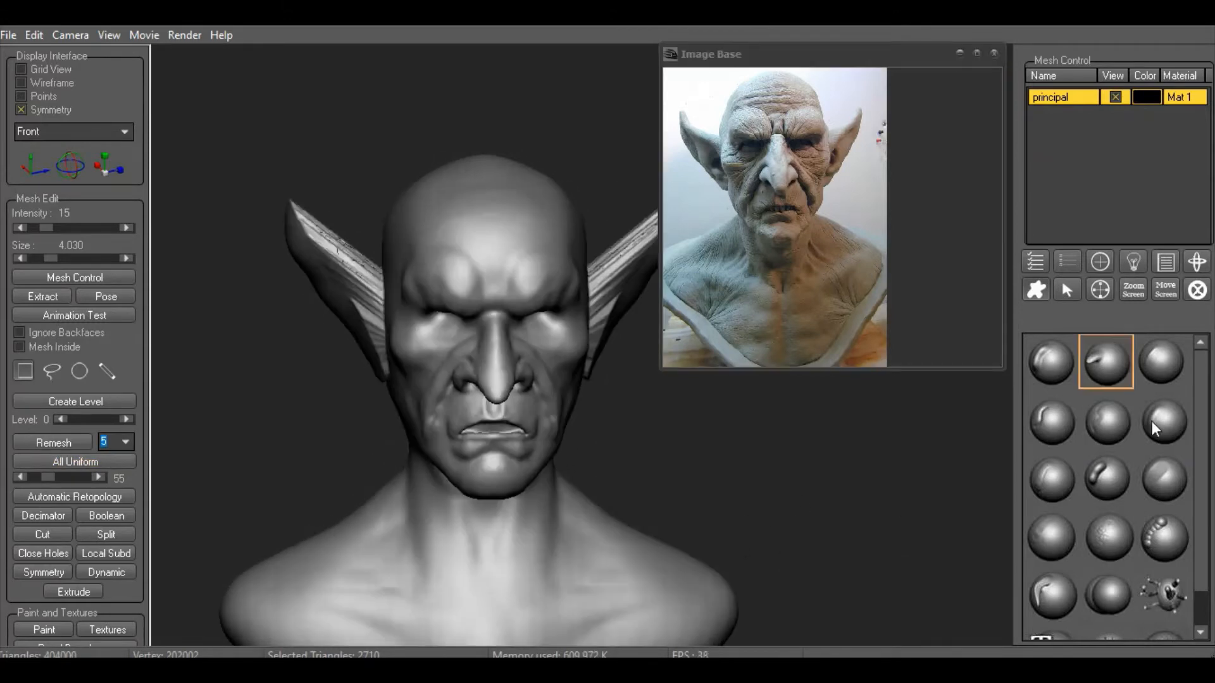
Smooth the front, back and edges of the ears at brush size 0.880 and intensity 20
click(1151, 420)
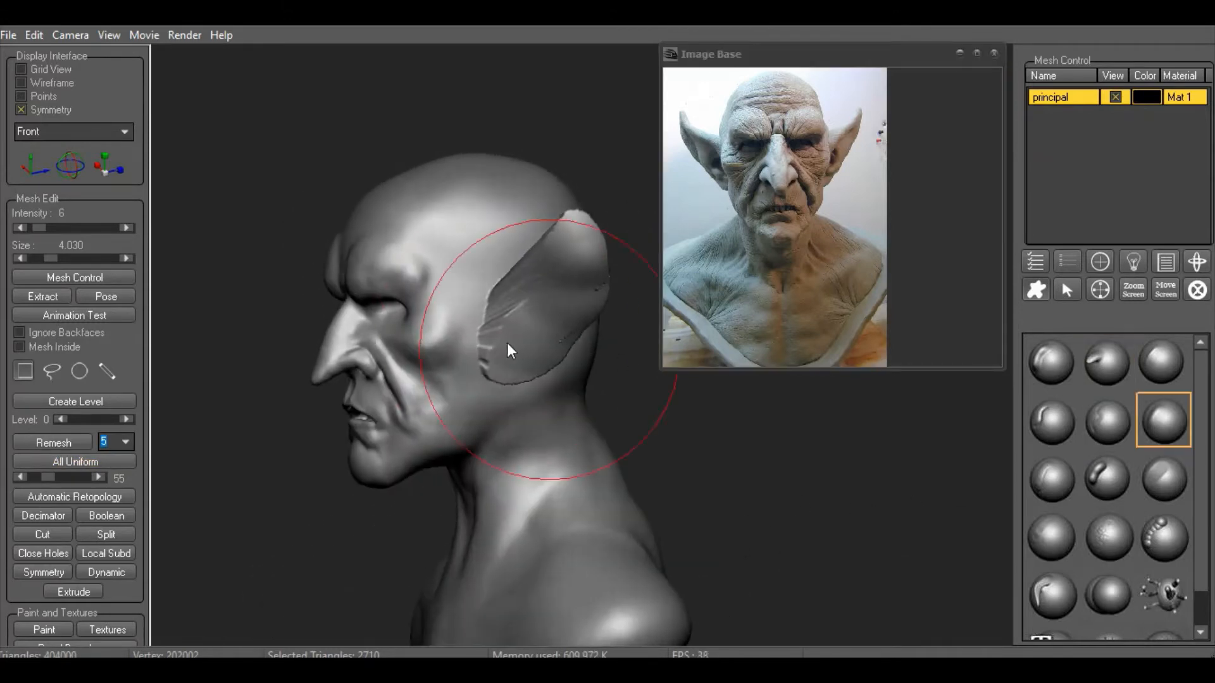
right_click(651, 391)
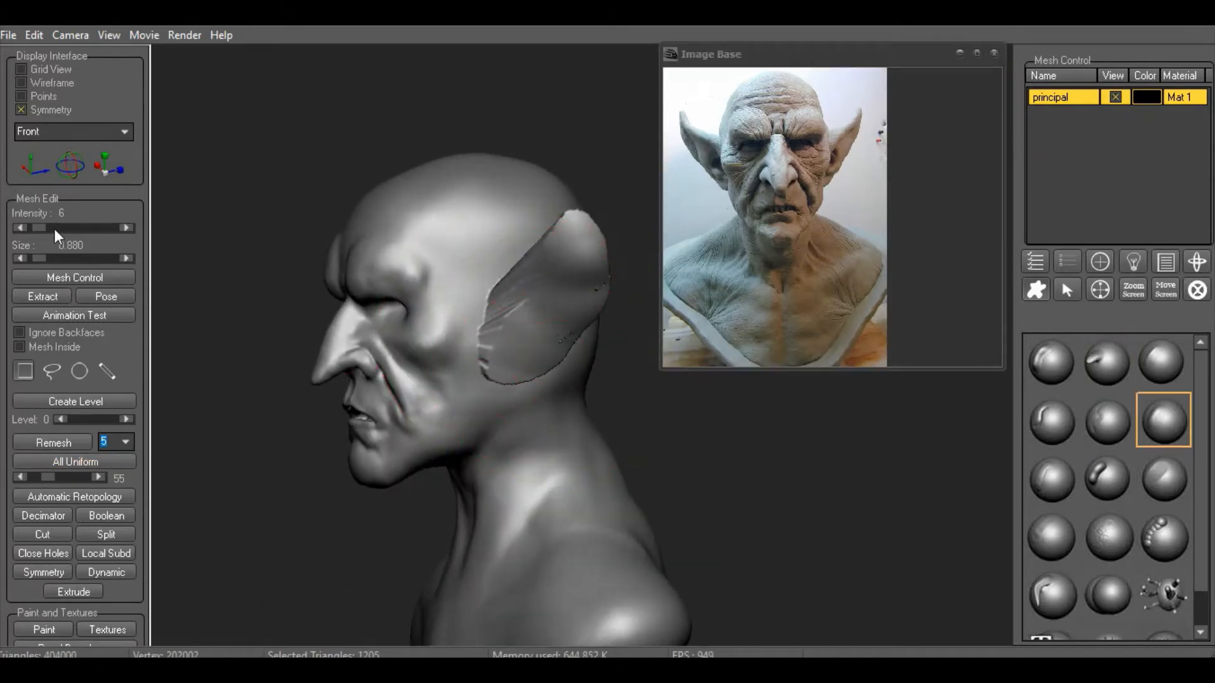
click(54, 228)
drag(492, 348, 499, 329)
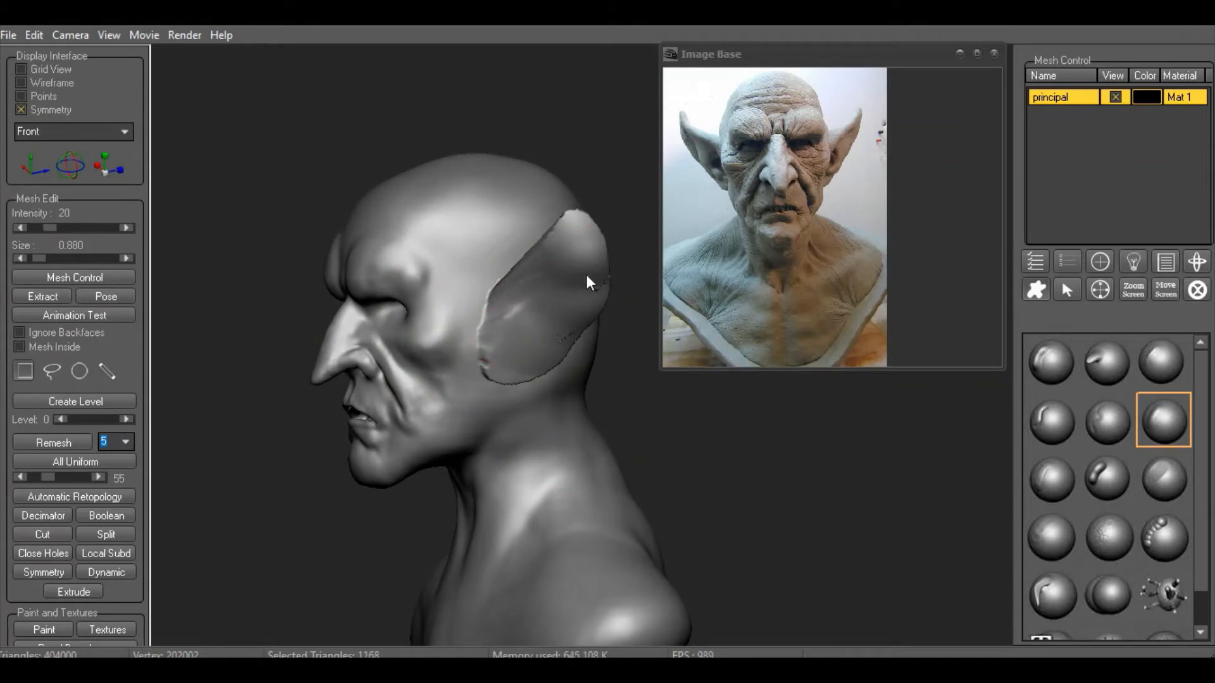
mouse_move(645, 380)
mouse_down()
mouse_move(754, 440)
mouse_move(702, 538)
mouse_up()
mouse_move(355, 309)
mouse_down()
mouse_move(365, 288)
mouse_move(312, 279)
mouse_move(306, 222)
mouse_move(627, 473)
mouse_move(421, 317)
mouse_up()
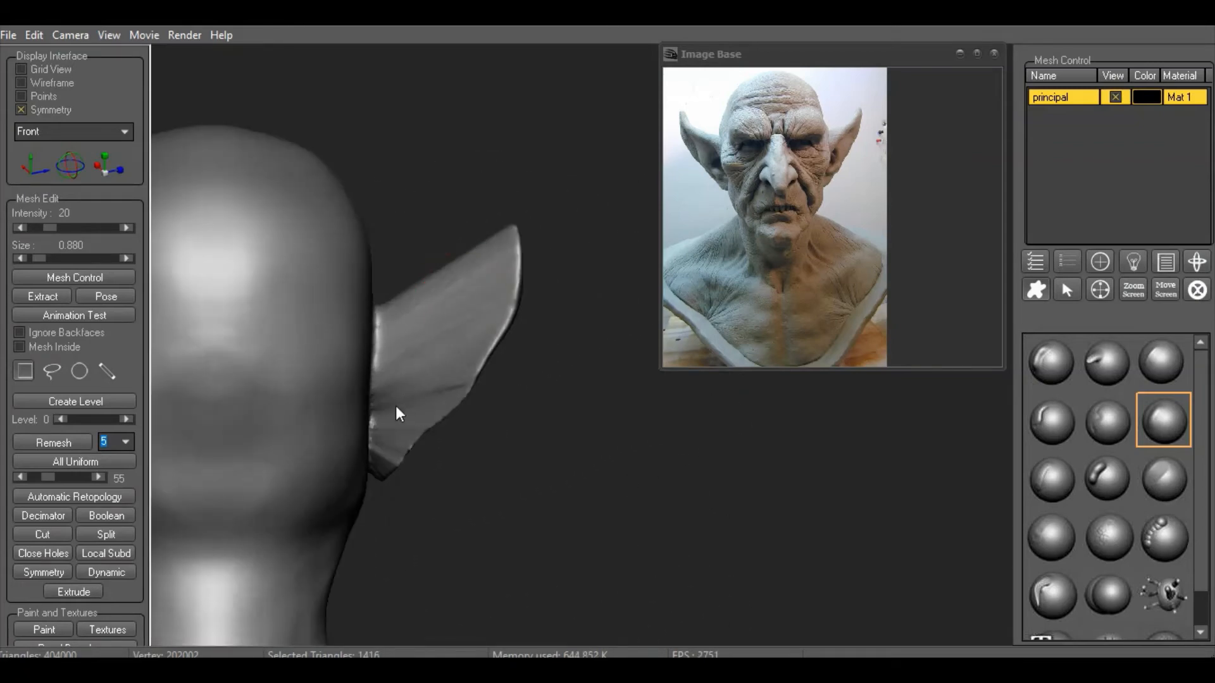
mouse_move(360, 379)
mouse_down()
mouse_move(515, 415)
mouse_move(346, 366)
mouse_up()
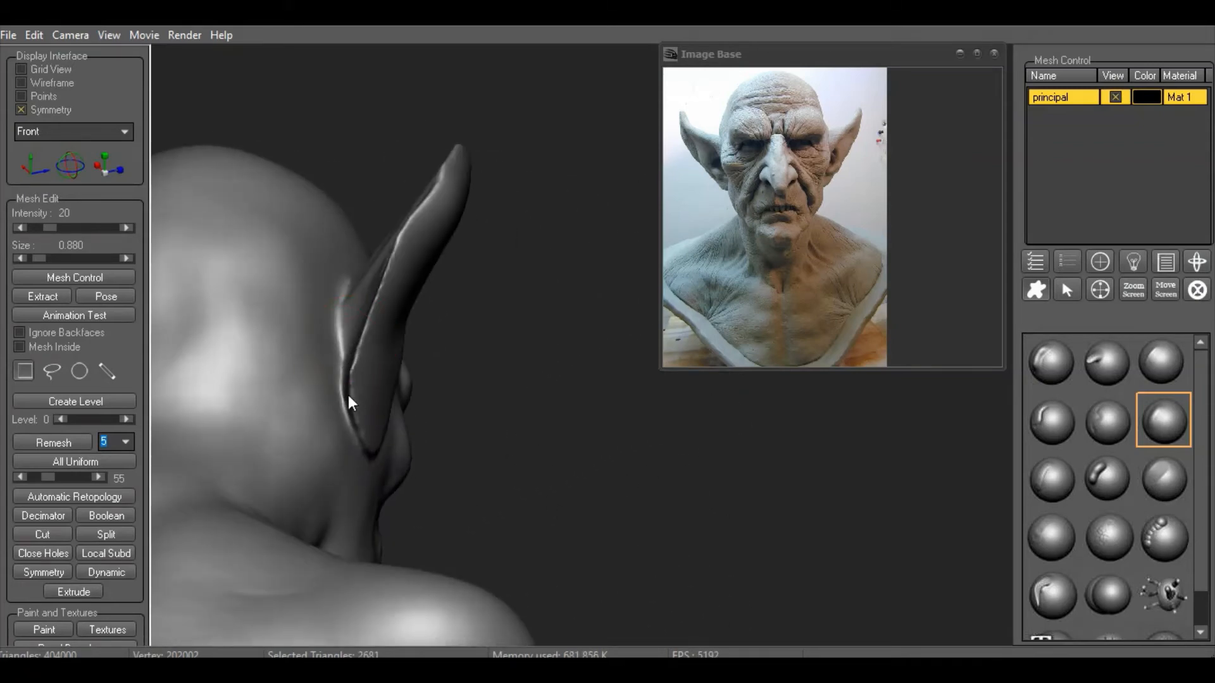
Hollow out the inner ear inside the rim with the crease brush at size 0.610 and intensity 28
mouse_move(372, 301)
mouse_down()
mouse_move(721, 549)
mouse_move(753, 488)
mouse_move(792, 463)
mouse_up()
right_click(453, 335)
click(453, 335)
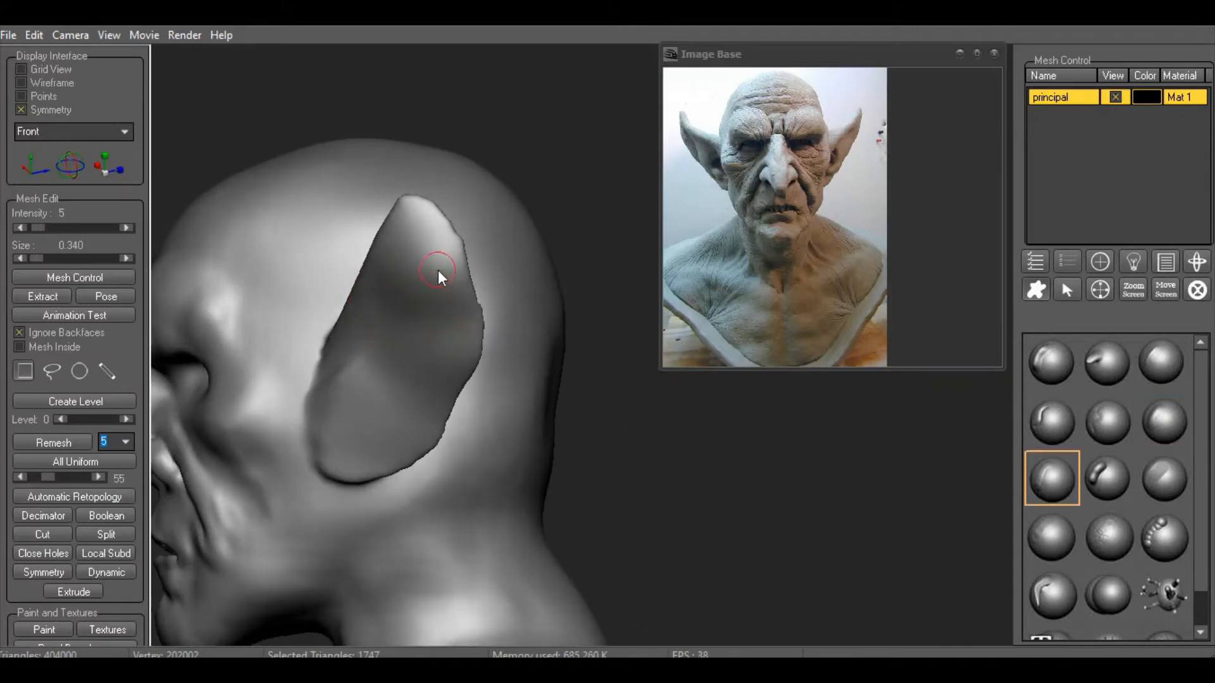
drag(44, 227, 60, 228)
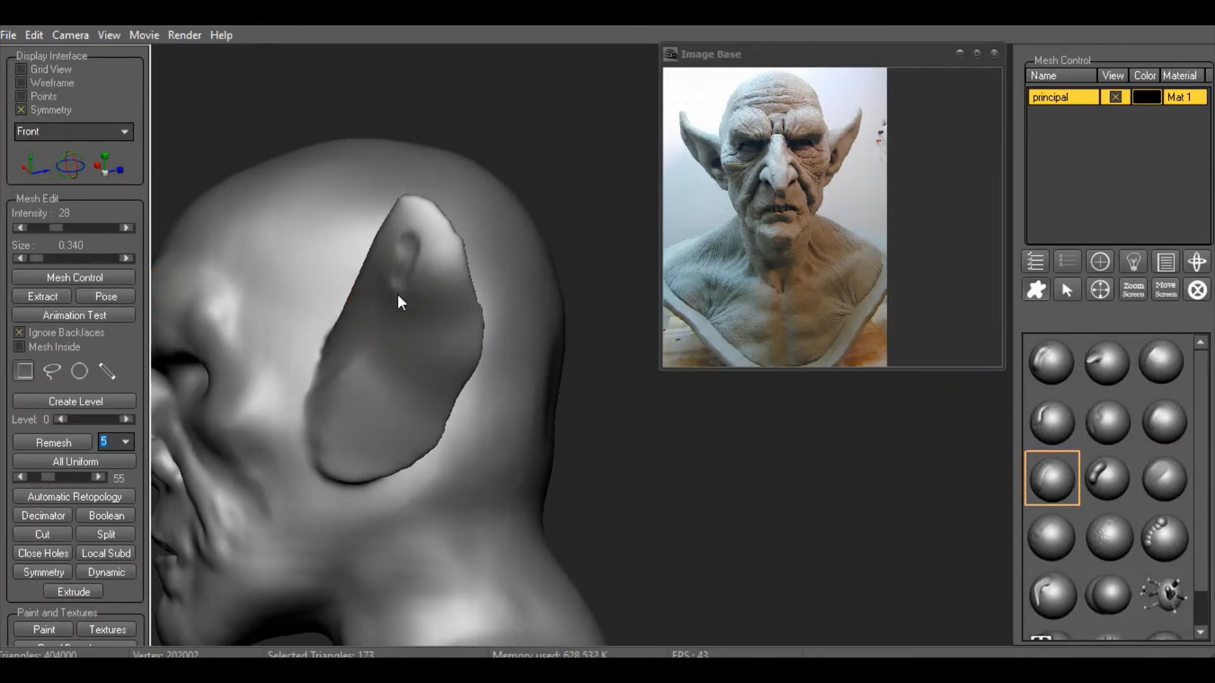
right_drag(398, 296, 409, 299)
mouse_move(413, 271)
mouse_down()
mouse_move(405, 324)
mouse_move(435, 283)
mouse_up()
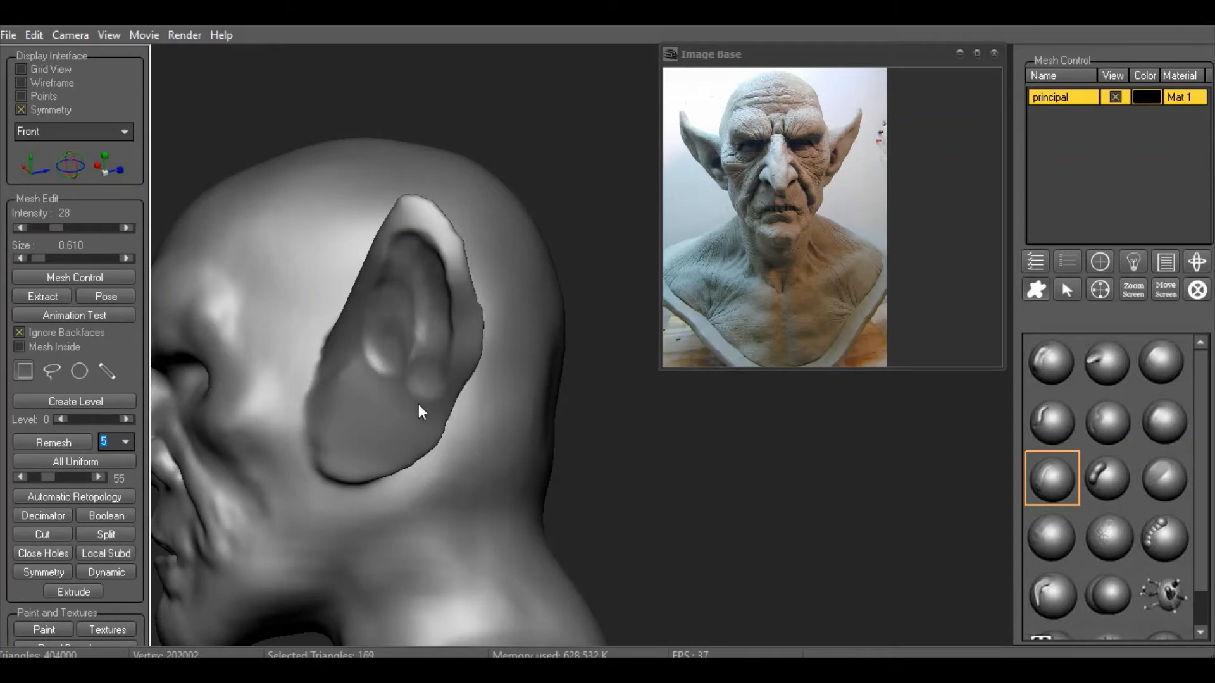
mouse_move(388, 325)
mouse_down()
mouse_move(406, 419)
mouse_move(427, 277)
mouse_move(386, 309)
mouse_move(404, 403)
mouse_move(414, 305)
mouse_move(380, 368)
mouse_move(434, 322)
mouse_move(428, 266)
mouse_up()
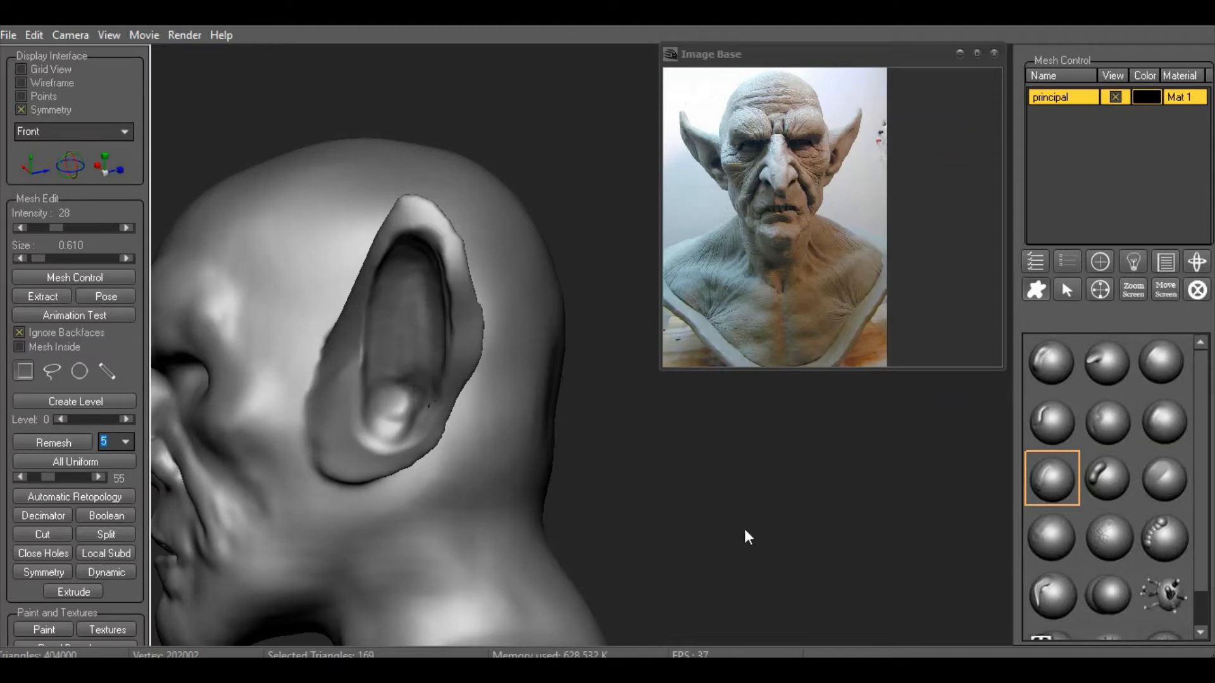
Carve the ear canal and lower inner bowl of the ear at brush size 0.410 and intensity 28
drag(744, 530, 677, 528)
right_click(282, 398)
drag(336, 438, 332, 439)
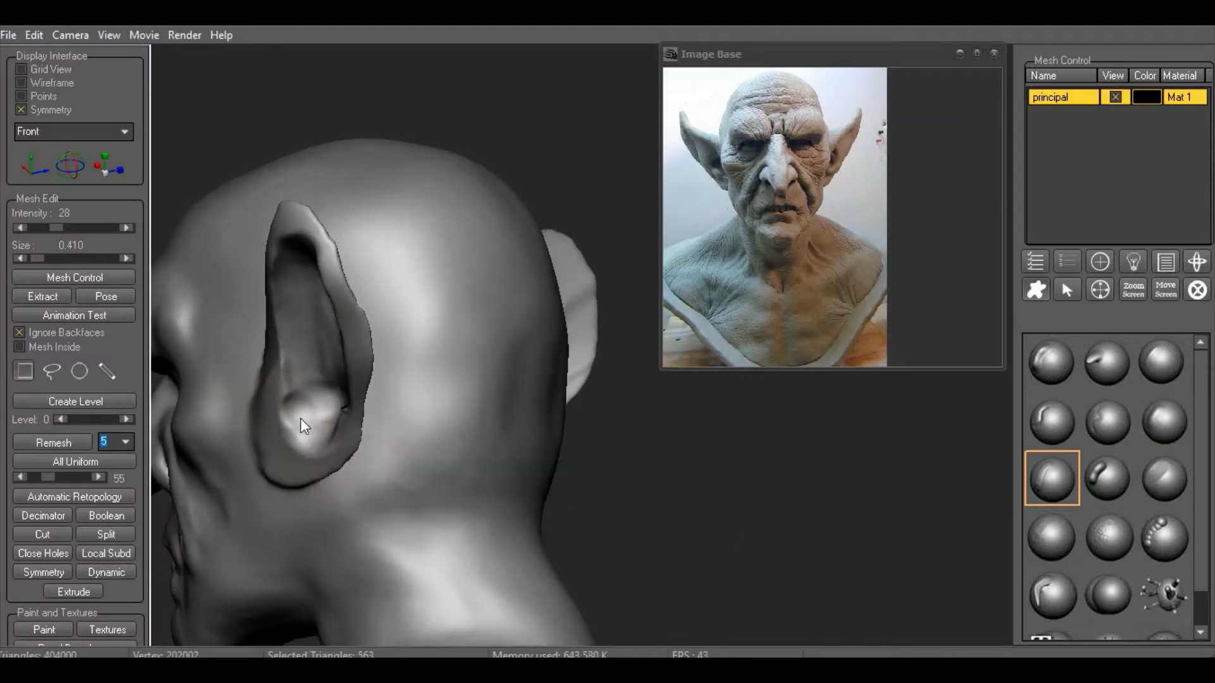
drag(674, 500, 673, 487)
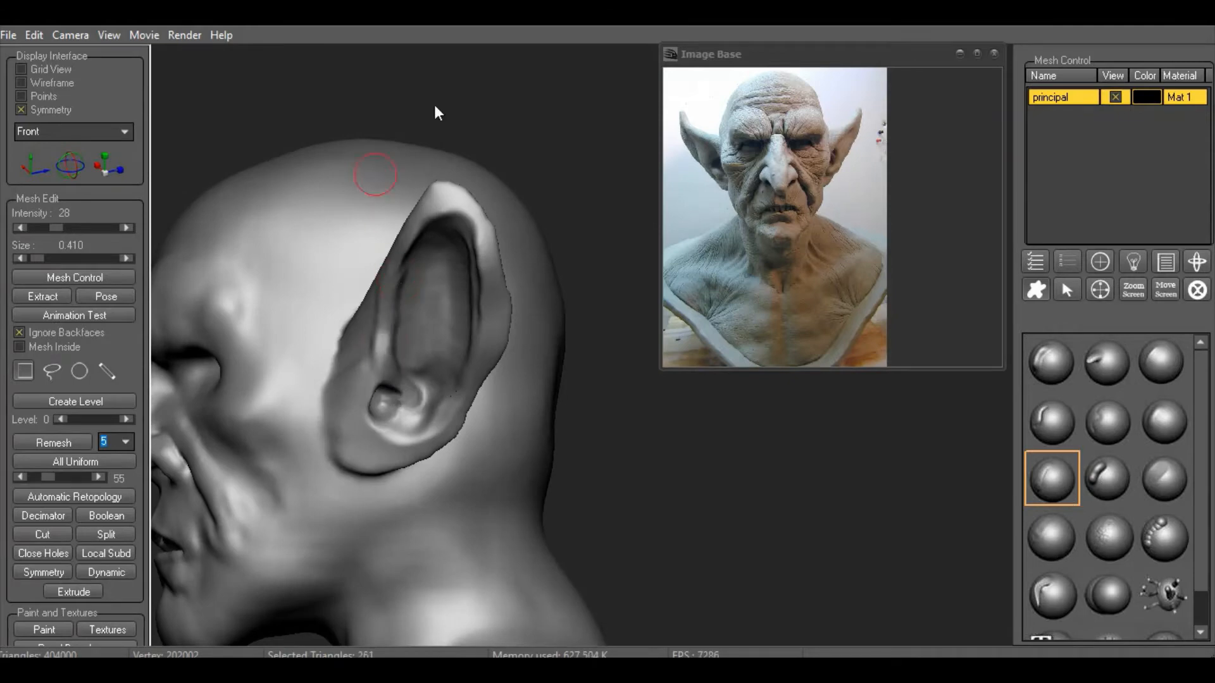
Define the ear's front rim and sculpt the cartilage folds inside the hollow at brush size 0.410
mouse_move(397, 293)
mouse_down()
mouse_move(388, 367)
mouse_move(415, 222)
mouse_up()
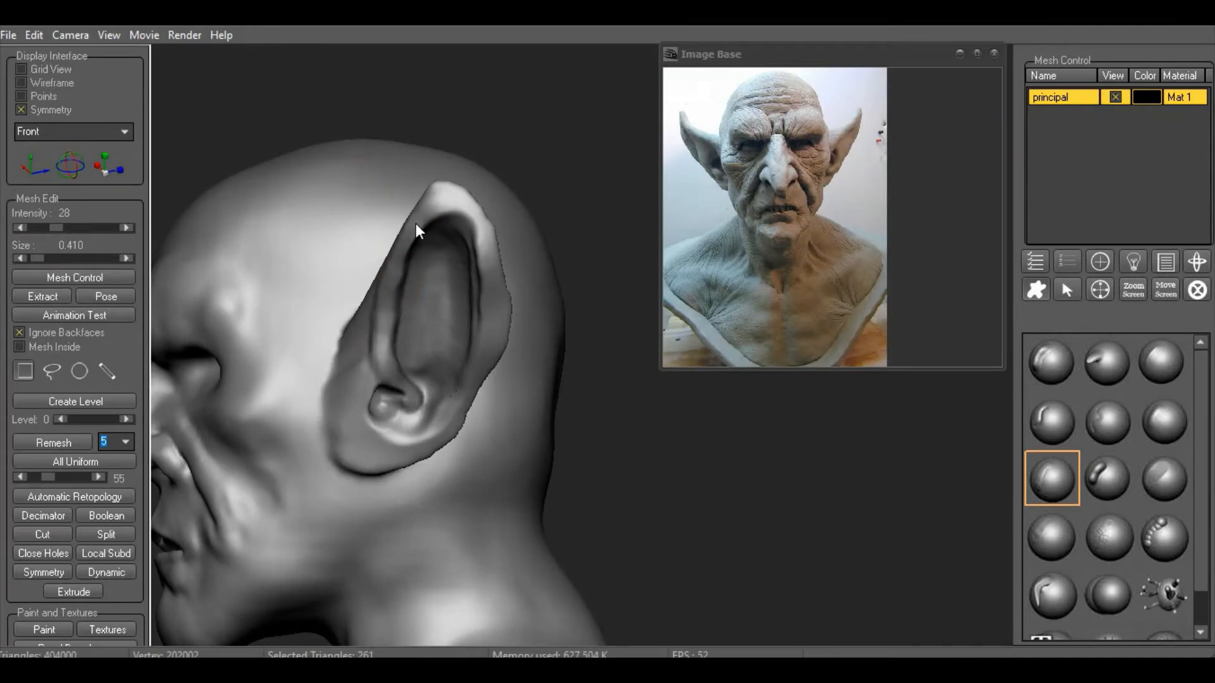
middle_drag(491, 245, 496, 221)
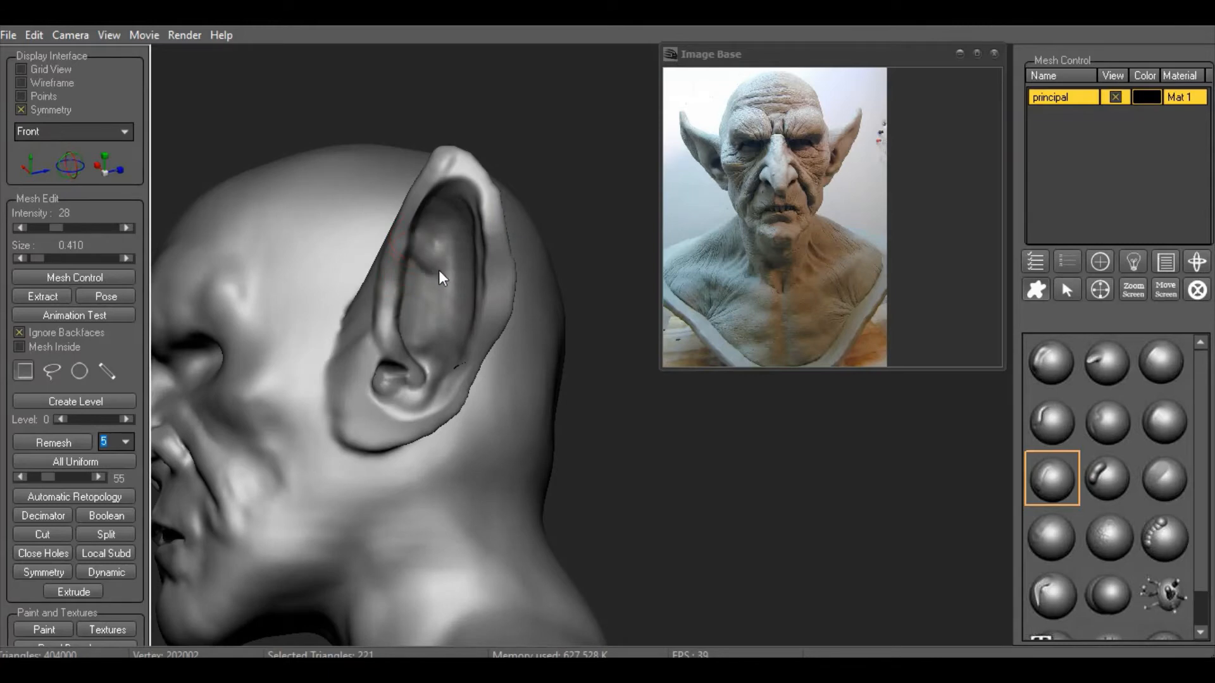
mouse_move(389, 421)
mouse_down()
mouse_move(442, 263)
mouse_move(417, 241)
mouse_up()
drag(447, 352, 403, 297)
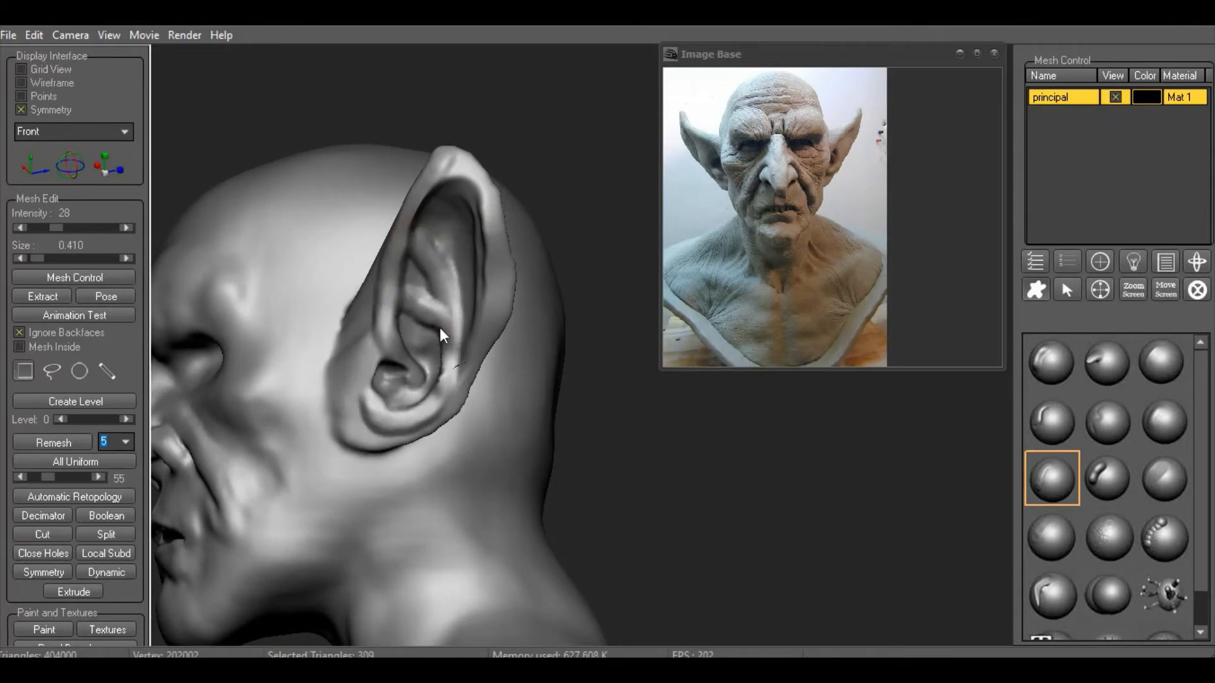
Deepen the groove between the ear's cartilage folds and its back rim with the crease brush at size 0.410 and intensity 28
drag(441, 342, 443, 205)
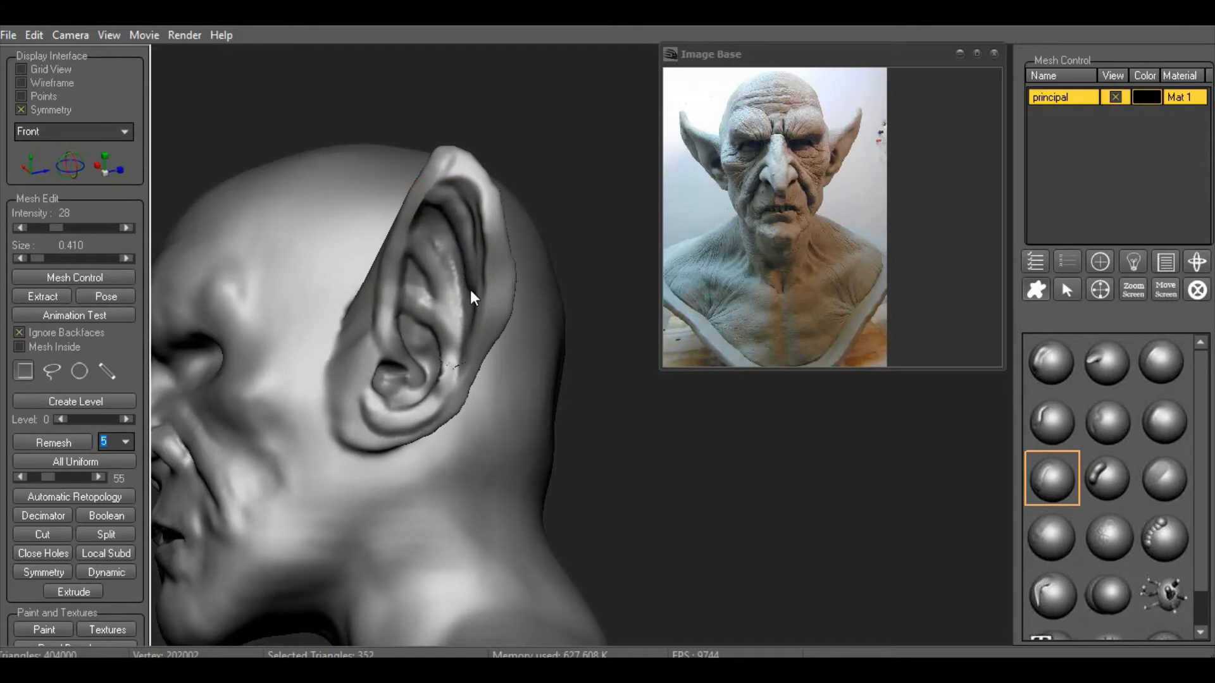
middle_drag(469, 289, 498, 208)
scroll(499, 207, down, 5)
scroll(498, 208, up, 4)
click(1051, 422)
middle_drag(445, 377, 277, 313)
right_click(294, 356)
drag(348, 397, 356, 397)
middle_drag(740, 537, 650, 360)
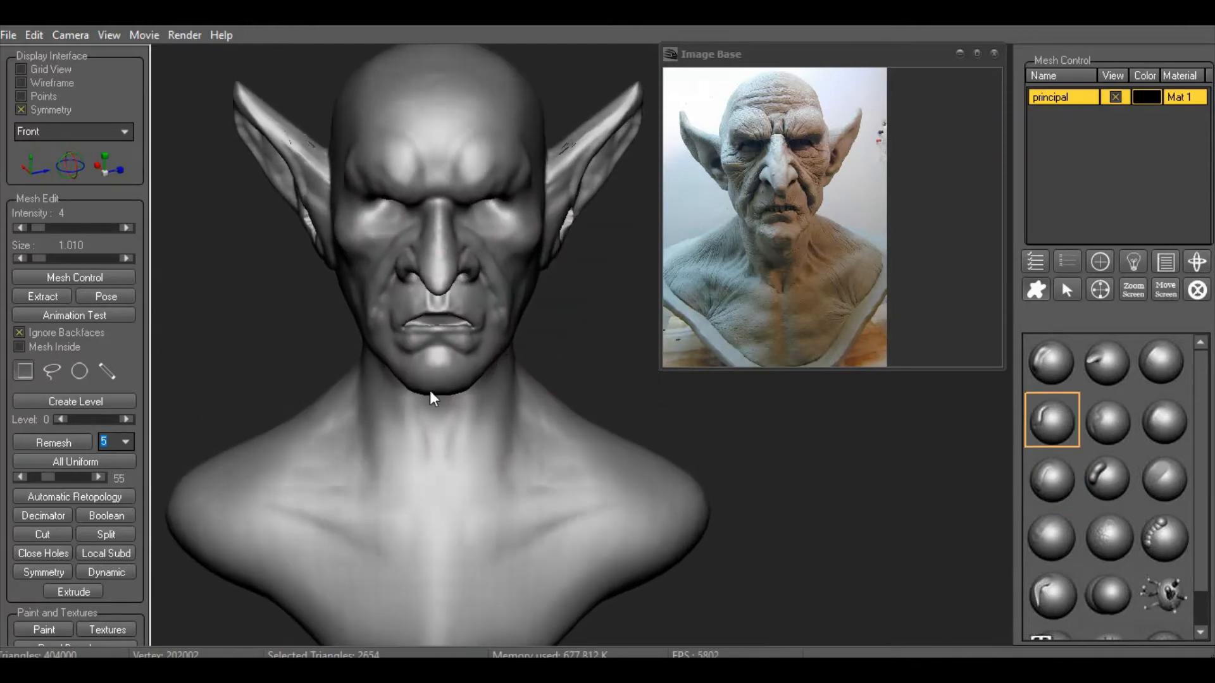
Remesh the bust at resolution 20 and make the whole mesh uniform at a setting of 65
click(127, 441)
click(106, 458)
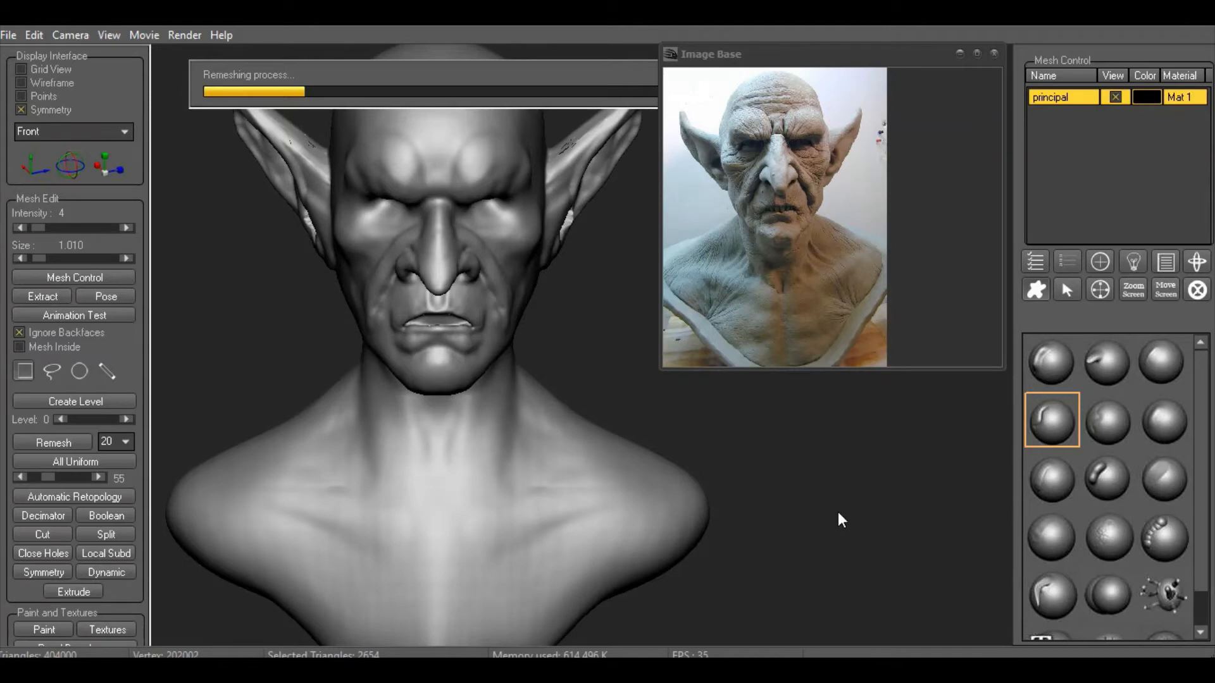
mouse_move(768, 470)
mouse_down()
mouse_move(779, 469)
mouse_move(769, 468)
mouse_up()
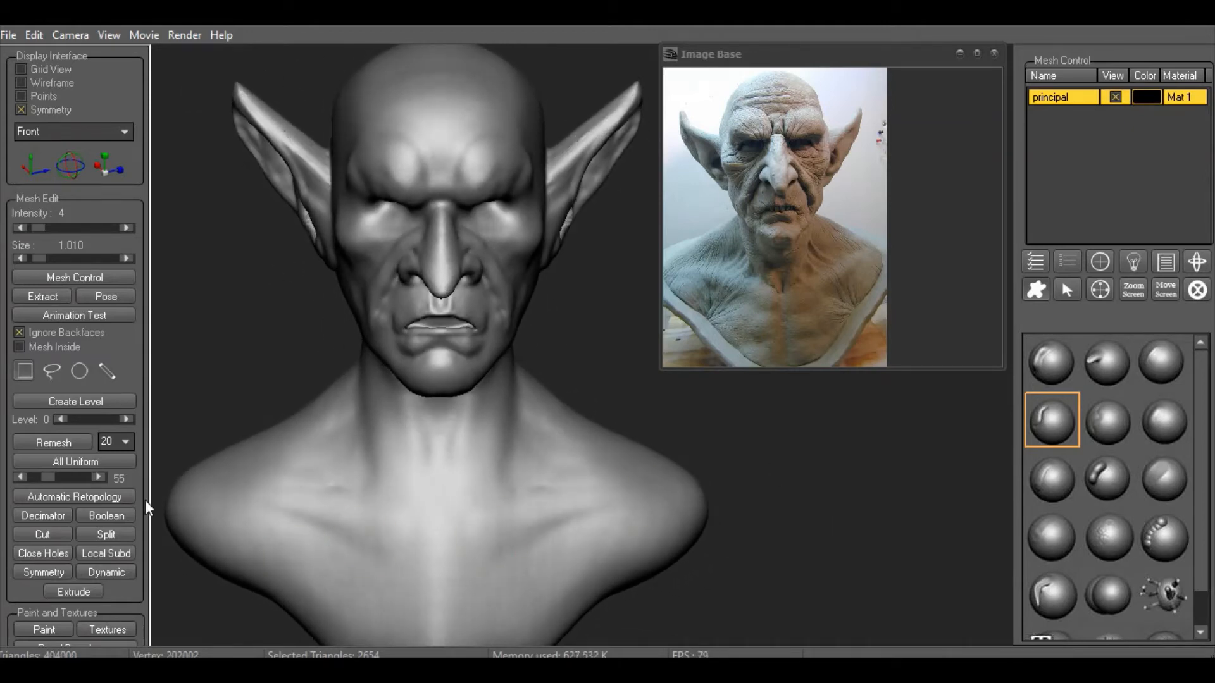
click(101, 474)
click(102, 474)
click(108, 461)
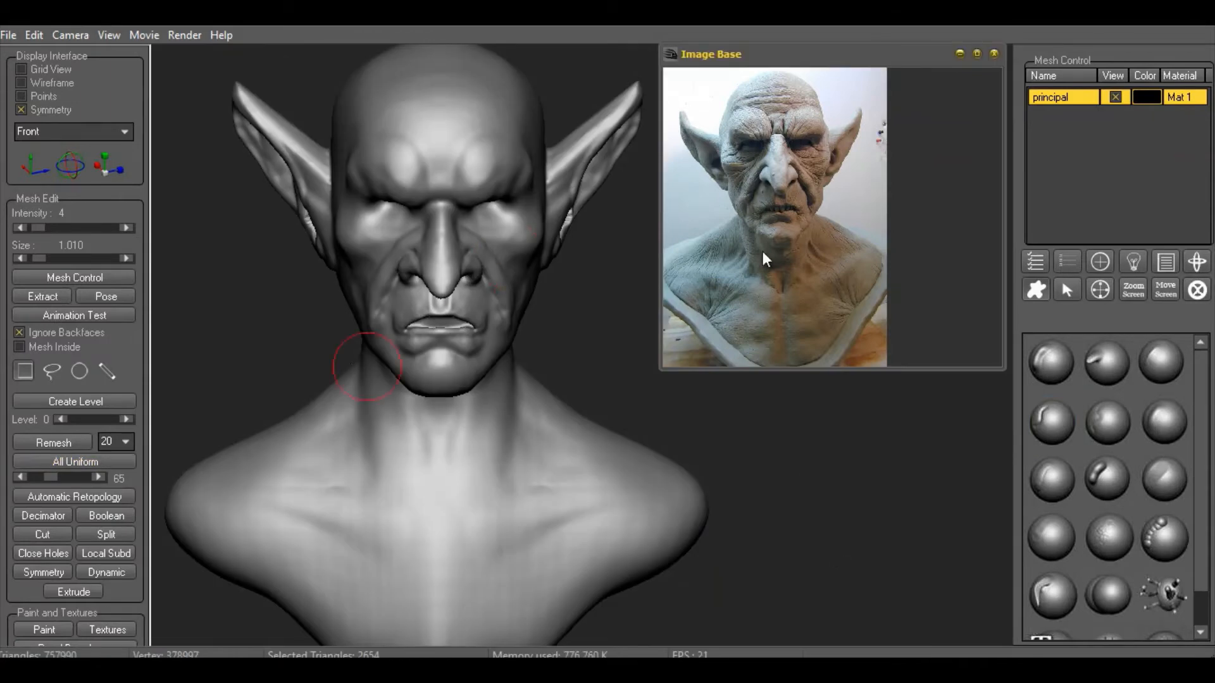
Reshape the upper ears with the move brush at size 1.420 and intensity 15
right_click(351, 147)
drag(351, 149, 353, 148)
mouse_move(274, 109)
mouse_down()
mouse_move(259, 108)
mouse_move(251, 157)
mouse_up()
Thicken the back of the ear up to its tip with the inflate brush at size 1.150 and intensity 59, ignoring backfaces
mouse_move(264, 260)
mouse_down()
mouse_move(304, 264)
mouse_move(347, 244)
mouse_move(550, 372)
mouse_move(559, 264)
mouse_up()
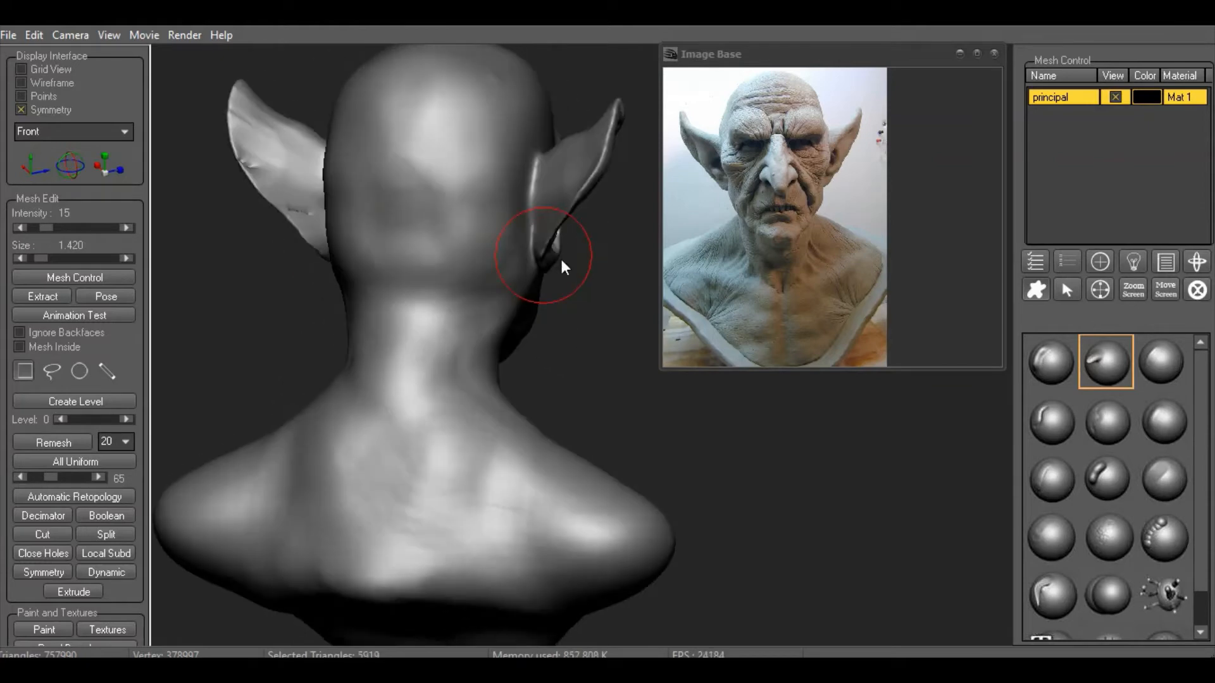
scroll(570, 269, down, 2)
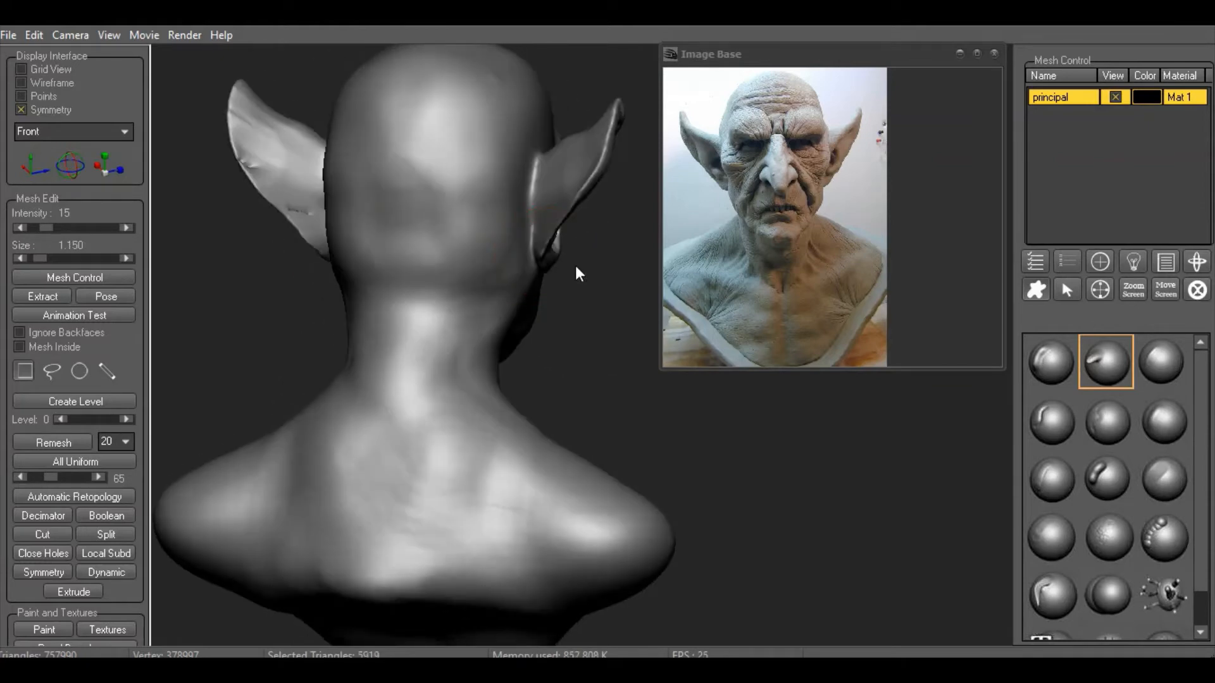
click(1106, 478)
click(20, 332)
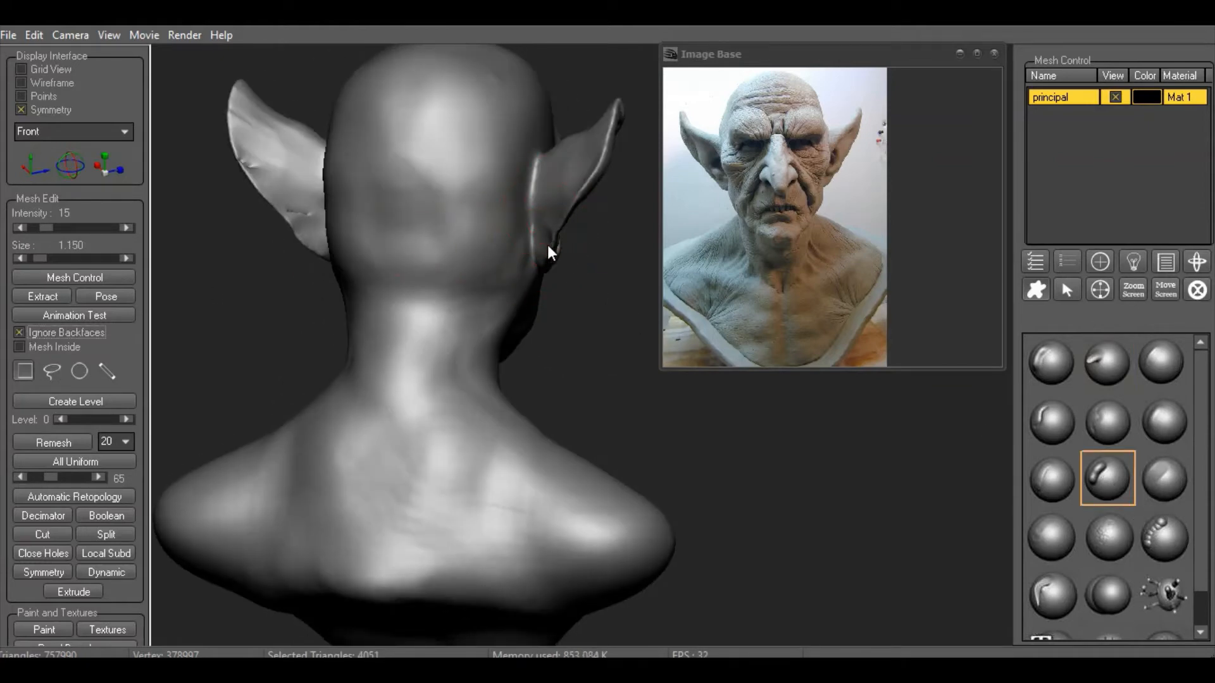
drag(46, 228, 76, 228)
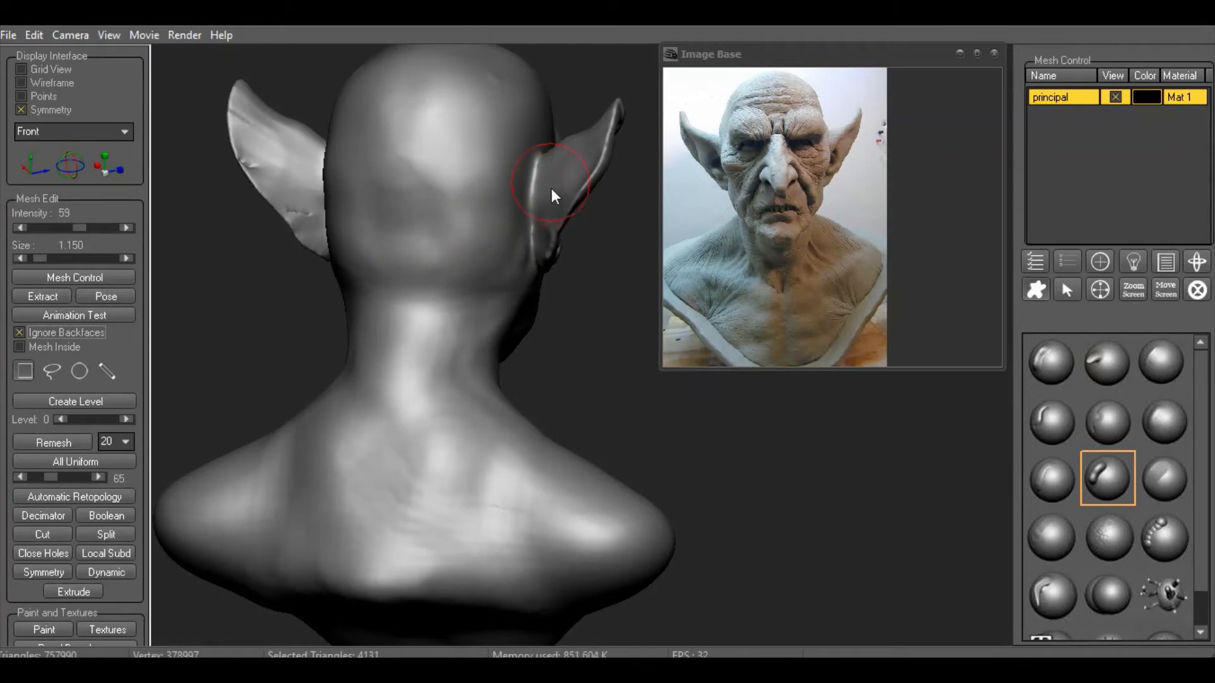
mouse_move(552, 188)
mouse_down()
mouse_move(543, 222)
mouse_move(569, 203)
mouse_move(539, 174)
mouse_move(617, 98)
mouse_up()
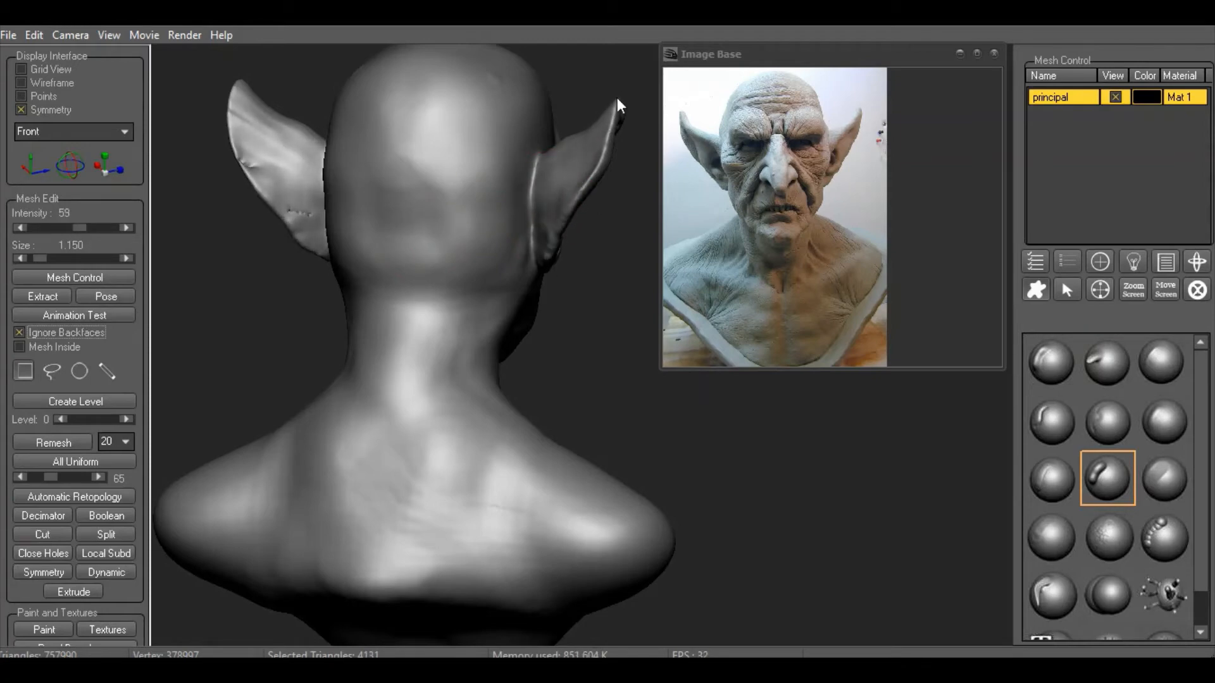
Smooth the ear's outer rim and inner hollow at brush size 1.150 and intensity 20
scroll(597, 299, down, 5)
middle_drag(424, 252, 310, 382)
scroll(659, 466, up, 5)
click(1162, 419)
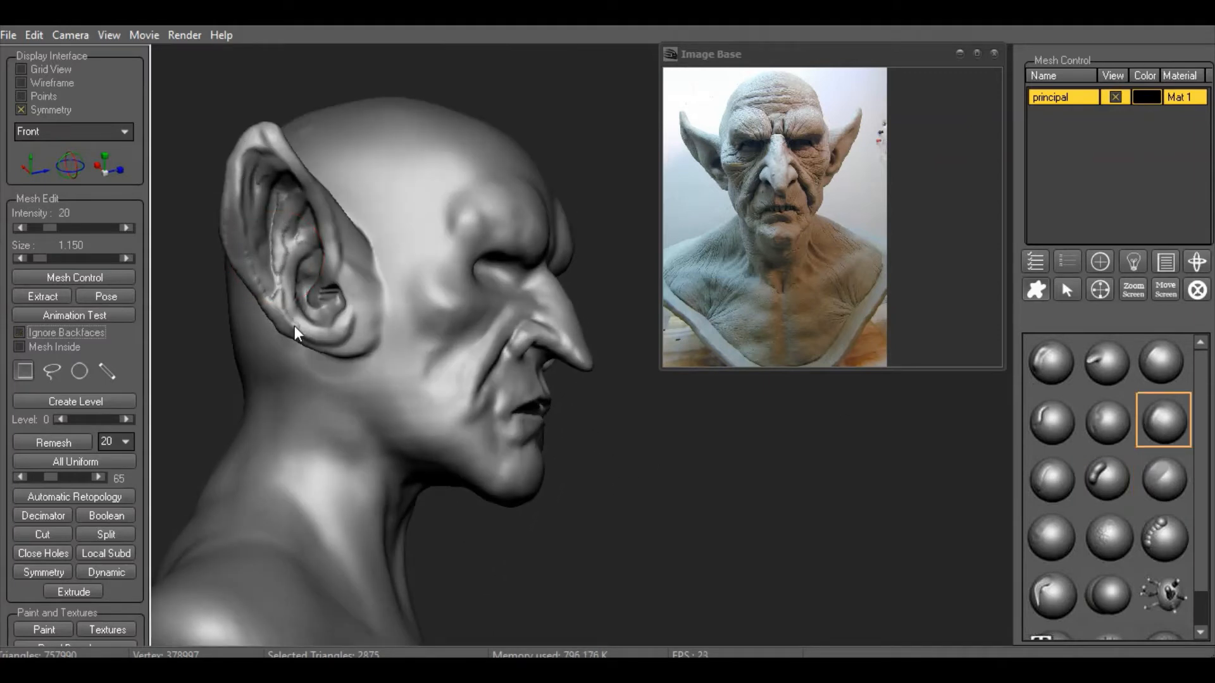
mouse_move(268, 279)
mouse_down()
mouse_move(276, 196)
mouse_move(639, 442)
mouse_up()
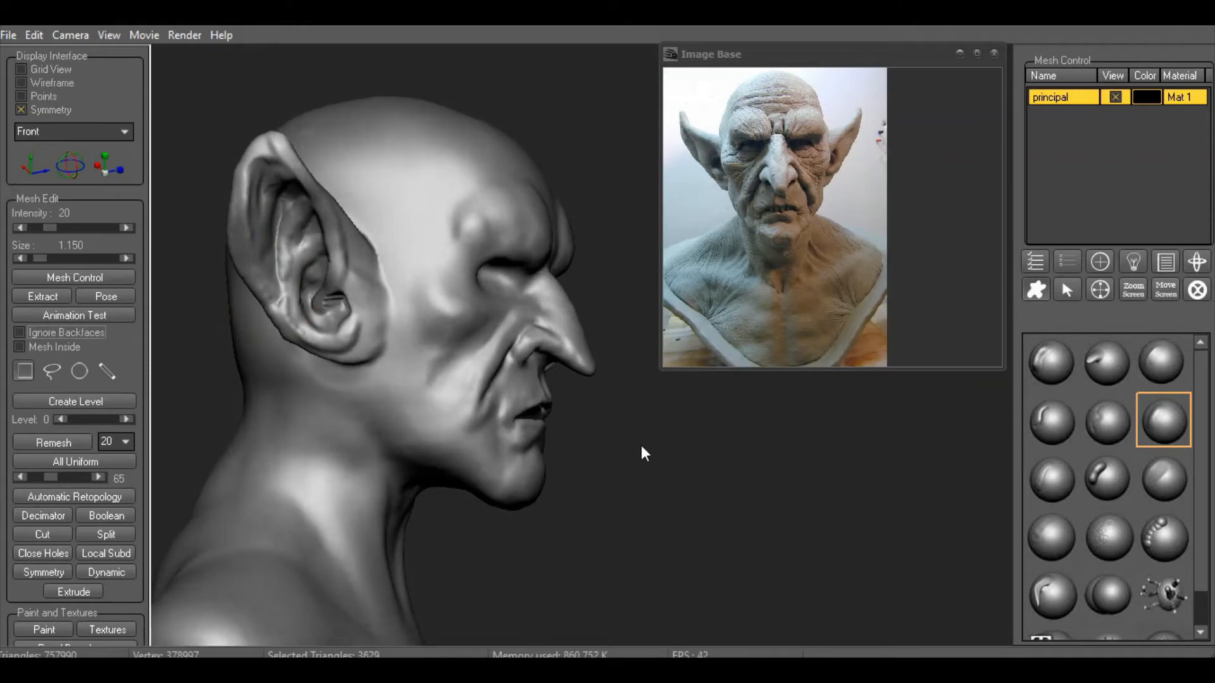
Adjust the lower ear and lobe with the move brush at size 0.610 and intensity 15
click(1106, 361)
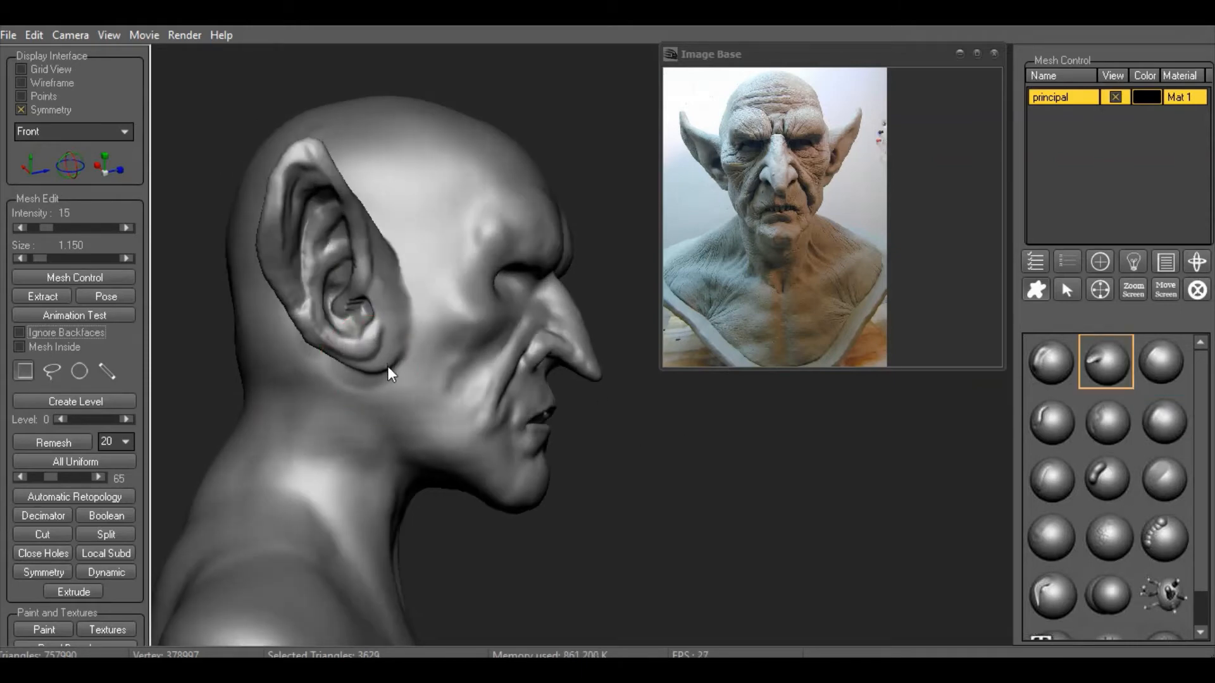
alt+drag(485, 633, 572, 605)
scroll(572, 605, up, 4)
right_click(304, 330)
drag(368, 366, 362, 364)
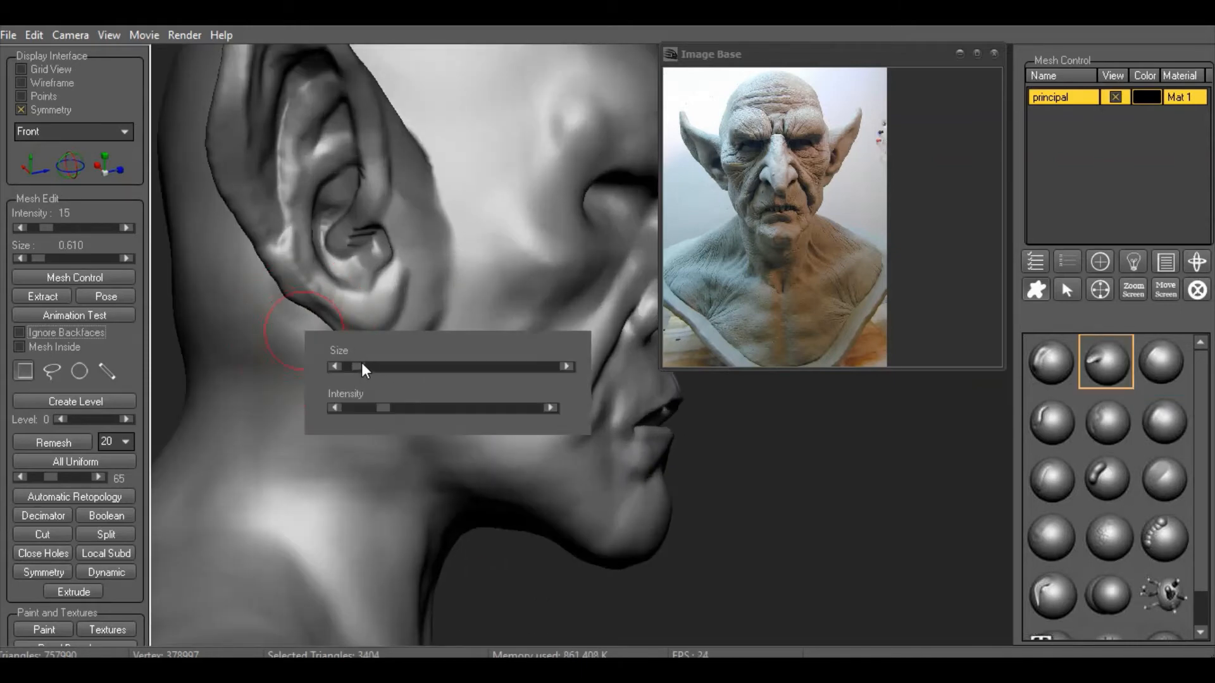
Inflate the edge of the earlobe and lower rim at brush size 0.280 and intensity 71
click(1107, 480)
drag(47, 228, 96, 229)
alt+drag(276, 159, 335, 309)
right_click(432, 327)
drag(484, 364, 478, 364)
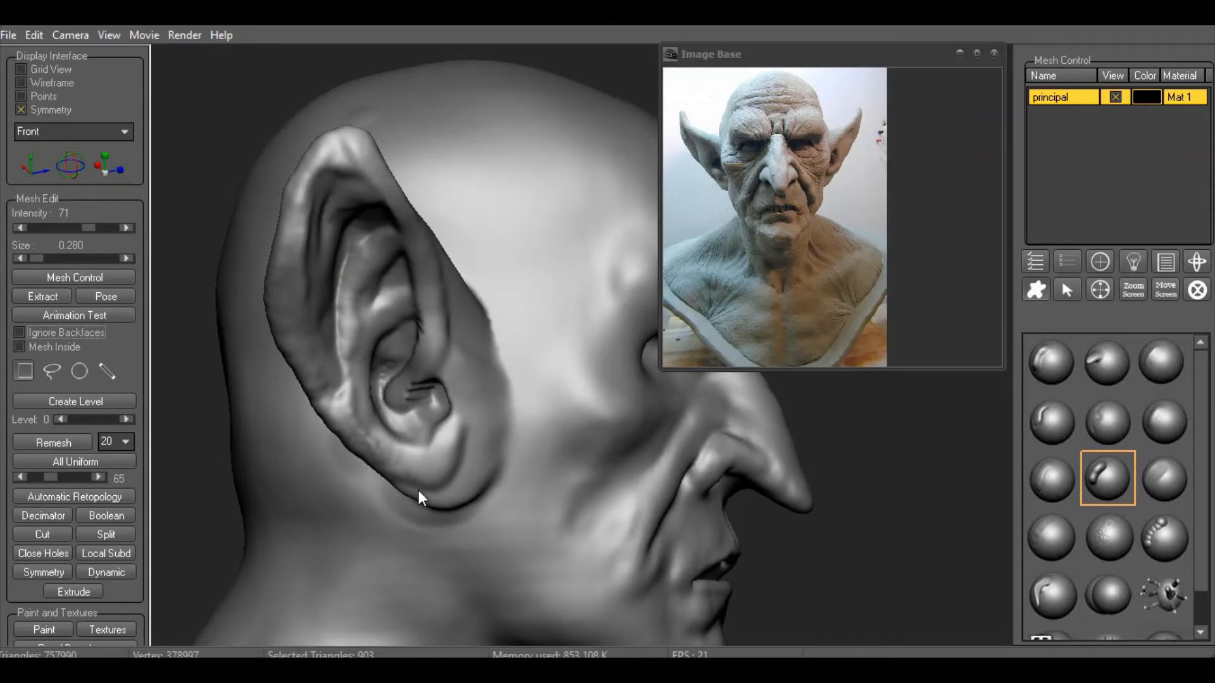
drag(394, 485, 442, 492)
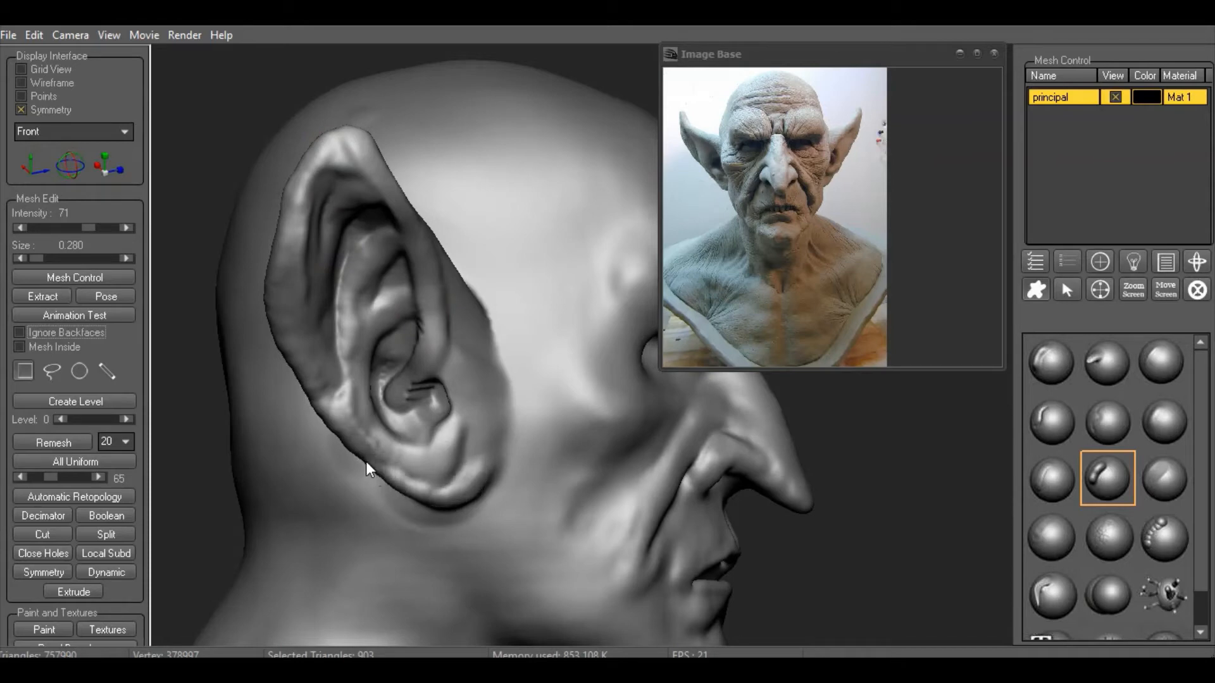
Inflate the ear's outer rim up to the tip at brush size 0.410 and intensity 71
right_click(380, 241)
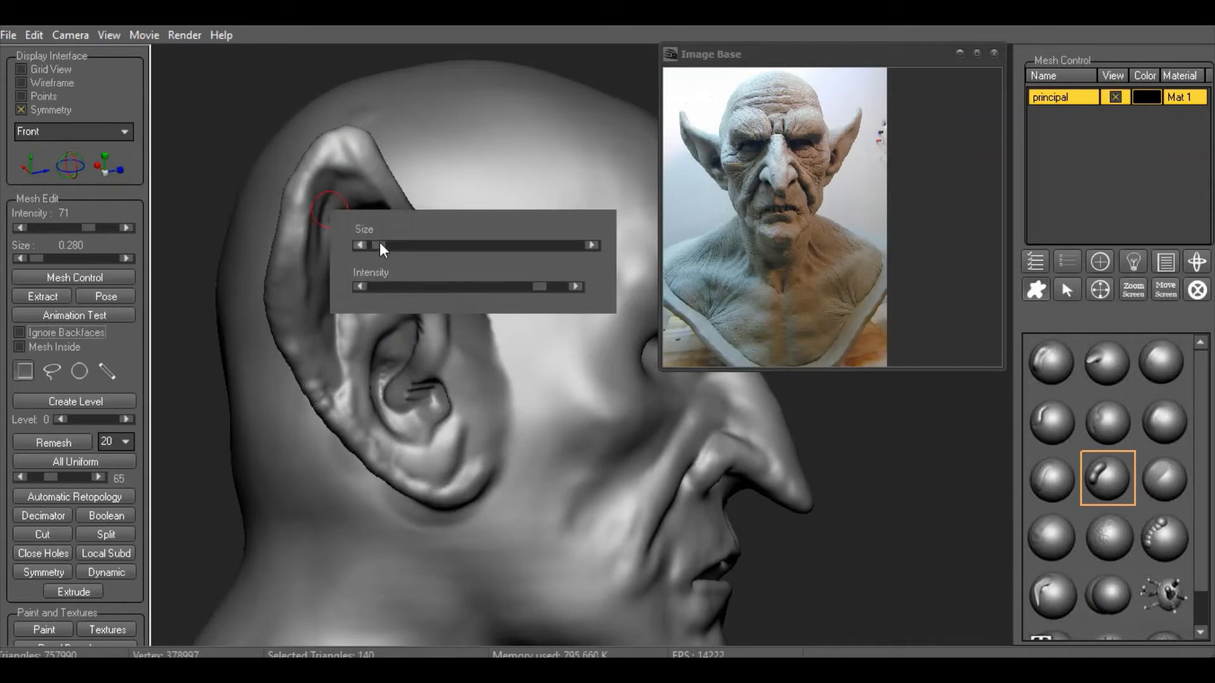
drag(380, 241, 385, 242)
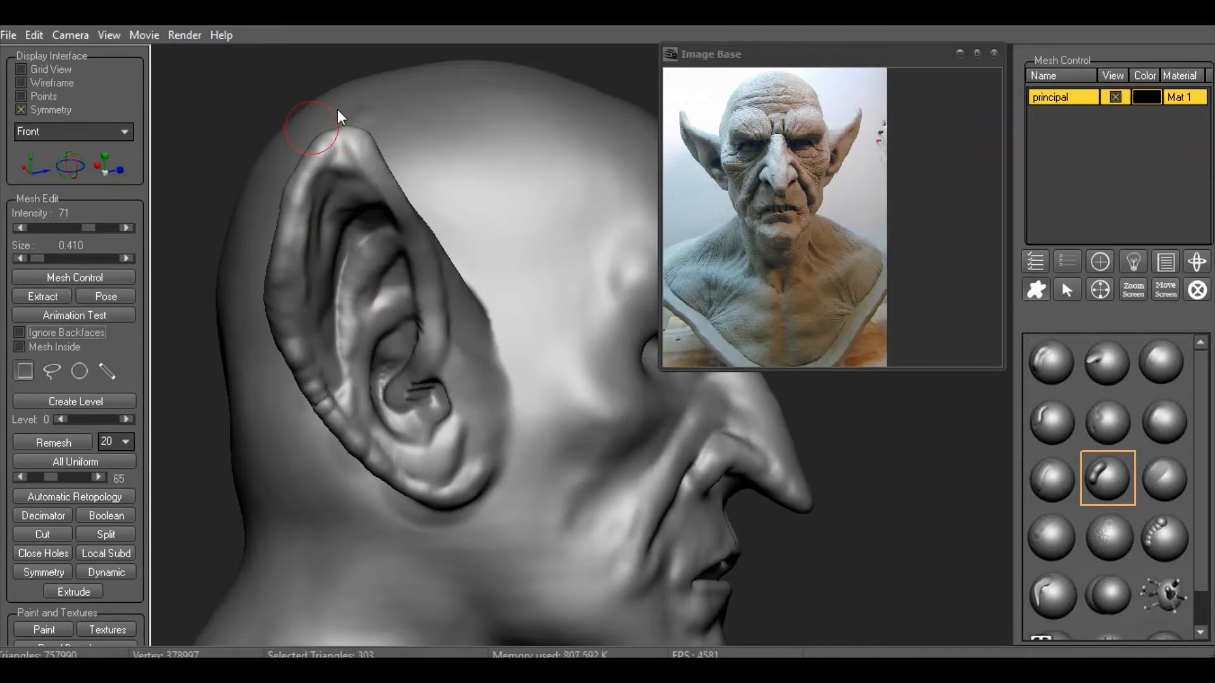
drag(337, 109, 544, 85)
Pull the ear tip into a sharper point with the move brush at size 0.610 and intensity 15
click(1108, 363)
right_click(471, 247)
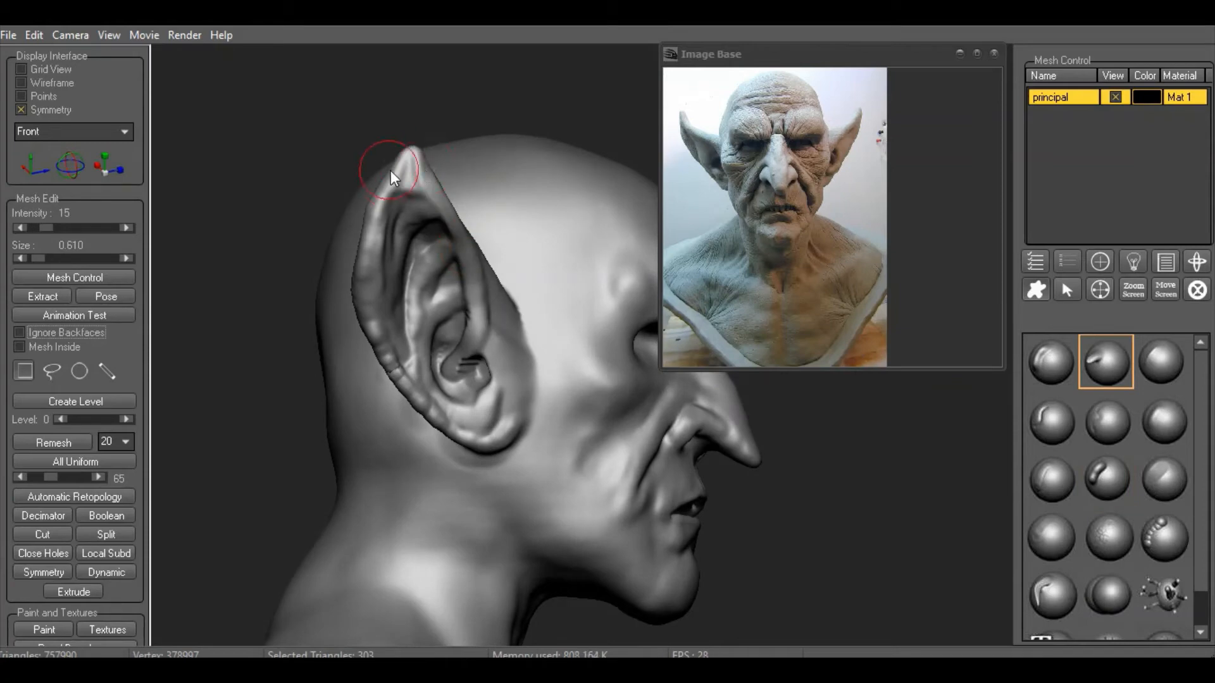
drag(396, 165, 370, 209)
middle_drag(691, 471, 646, 458)
Enlarge the move brush and pull the ear's front edge back toward the hollow
right_click(469, 320)
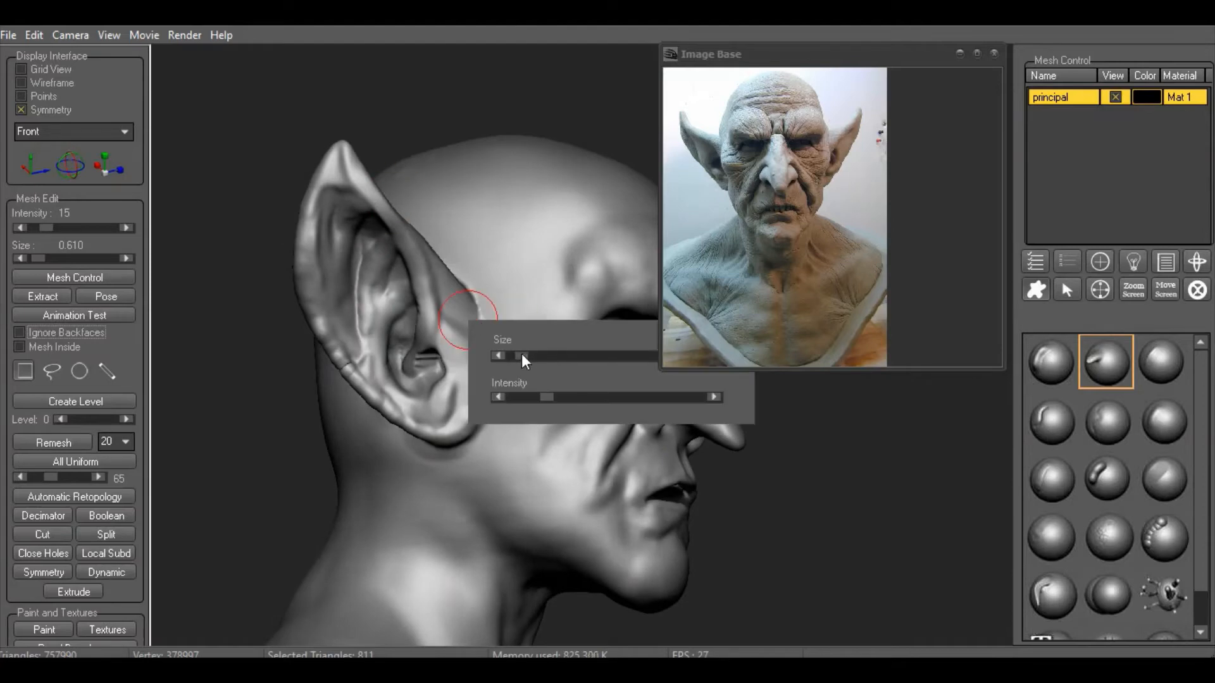
drag(521, 355, 525, 354)
drag(455, 285, 425, 274)
Mask the head with the lasso, reposition the lower ears with the move brush at size 1.550, and clear the mask
middle_drag(810, 474, 746, 484)
click(52, 371)
mouse_move(250, 154)
mouse_down()
mouse_move(199, 160)
mouse_move(306, 519)
mouse_move(340, 446)
mouse_move(335, 126)
mouse_up()
right_click(345, 395)
drag(416, 433, 441, 434)
drag(314, 358, 330, 367)
right_click(348, 384)
drag(436, 423, 416, 422)
drag(303, 337, 326, 337)
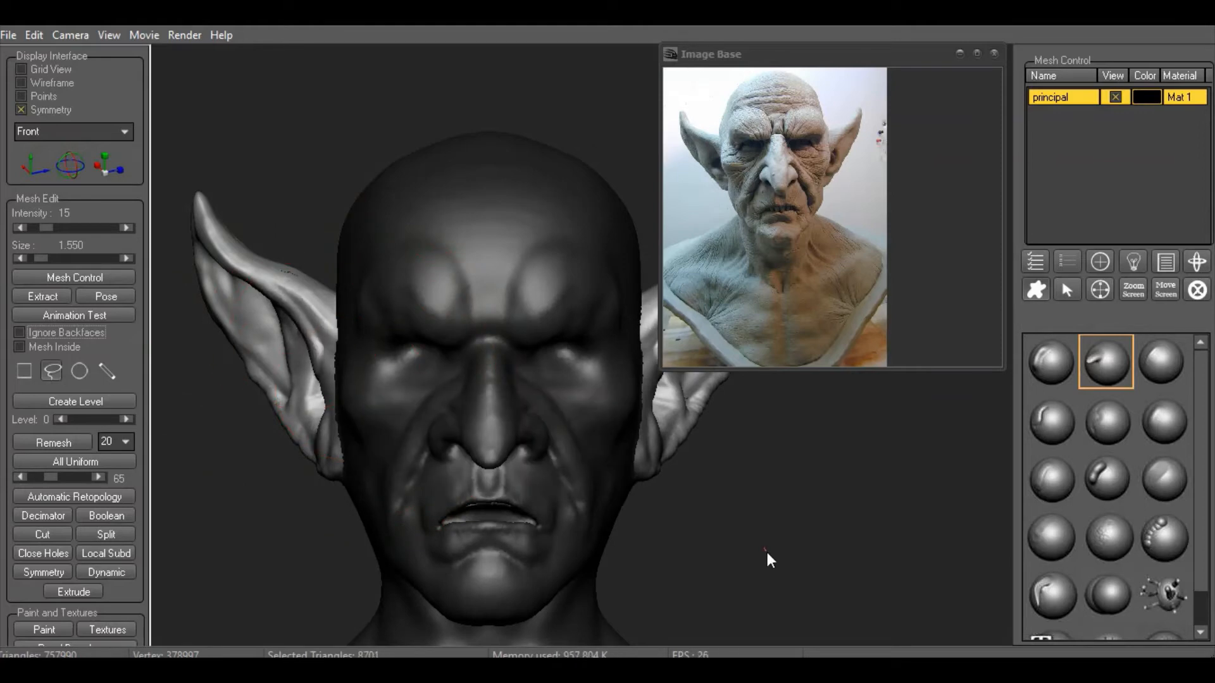
ctrl+click(766, 551)
Carve long grooves between the inner ear folds and the outer rim with the crease brush at size 0.610 and intensity 28
drag(811, 463, 749, 517)
mouse_move(685, 460)
alt+mouse_down()
mouse_move(663, 430)
mouse_move(806, 519)
mouse_move(775, 510)
mouse_move(784, 582)
alt+mouse_up()
click(1109, 478)
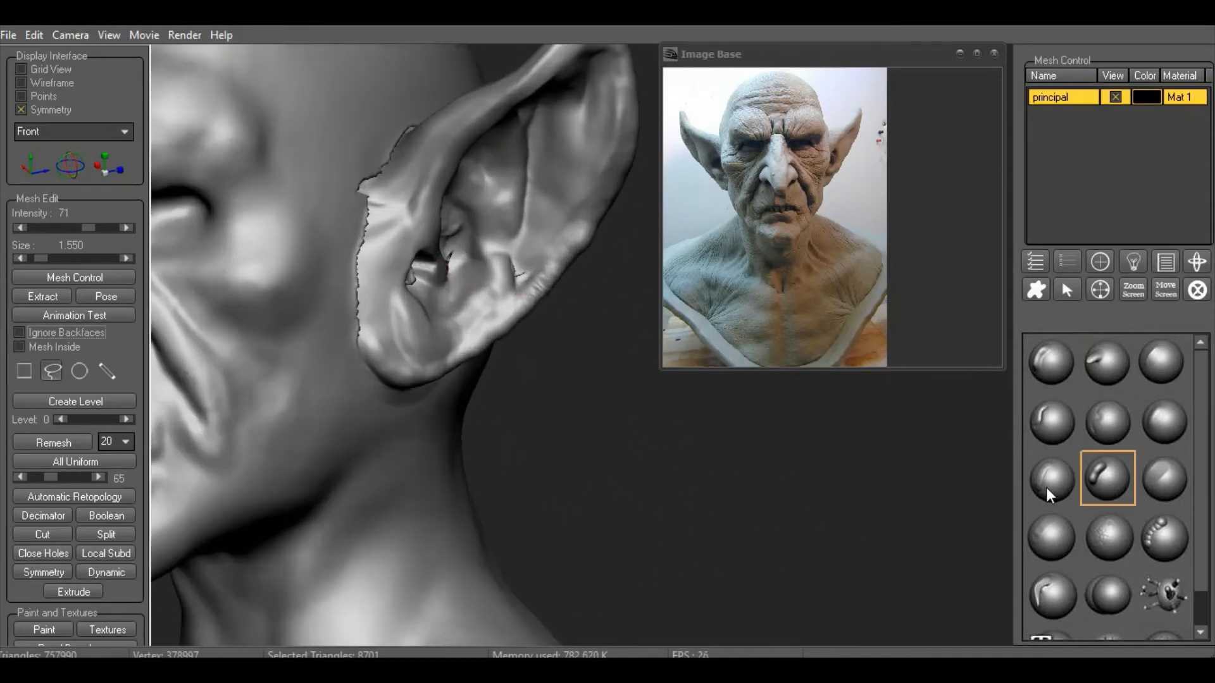
click(1045, 487)
right_click(515, 251)
drag(579, 286, 559, 283)
drag(535, 122, 486, 312)
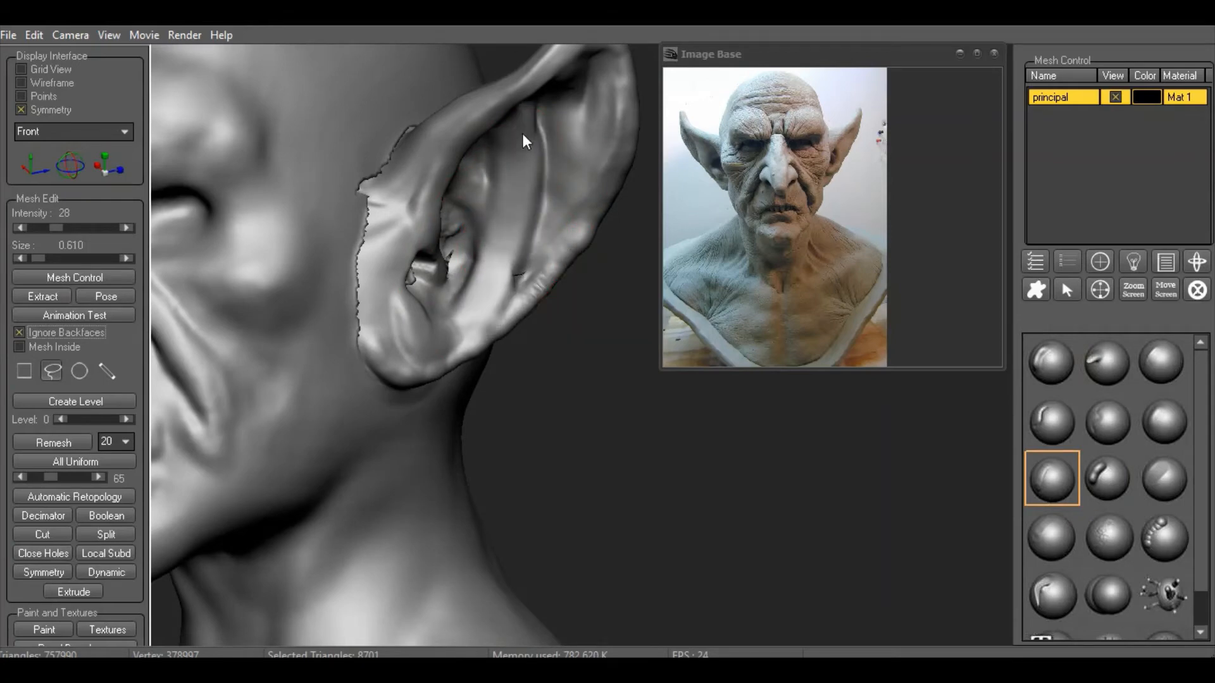
drag(522, 133, 503, 291)
mouse_move(640, 396)
mouse_down()
mouse_move(607, 397)
mouse_move(640, 393)
mouse_up()
Carve finer creases along the inside of the outer ear rim at brush size 0.340
right_click(576, 151)
drag(630, 181, 621, 180)
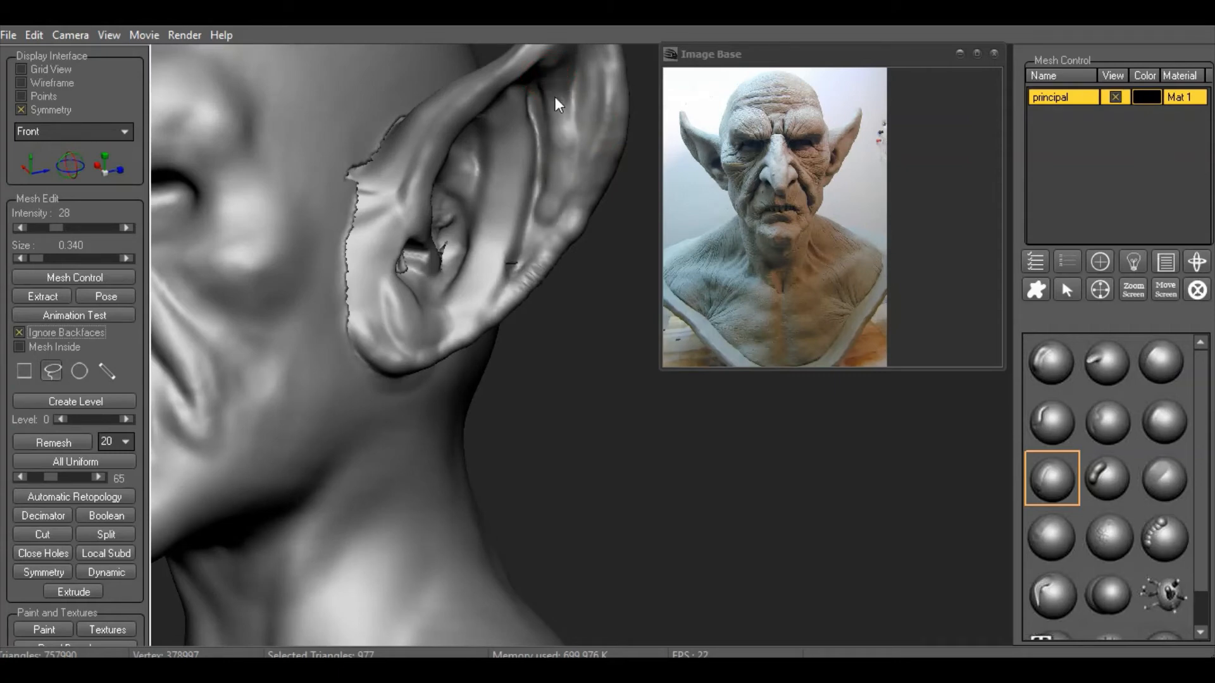
scroll(557, 369, down, 6)
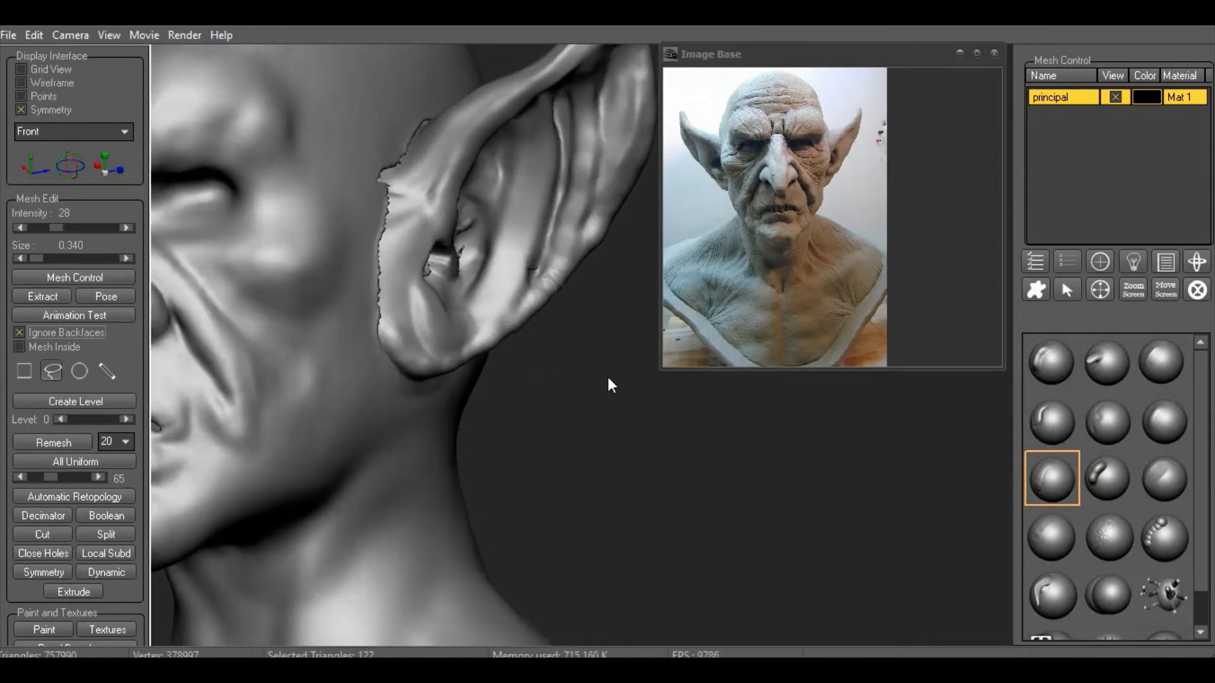
Adjust the outer contour of the ears from the front with the move brush at size 1.010
mouse_move(610, 382)
mouse_down()
mouse_move(644, 392)
mouse_move(631, 389)
mouse_up()
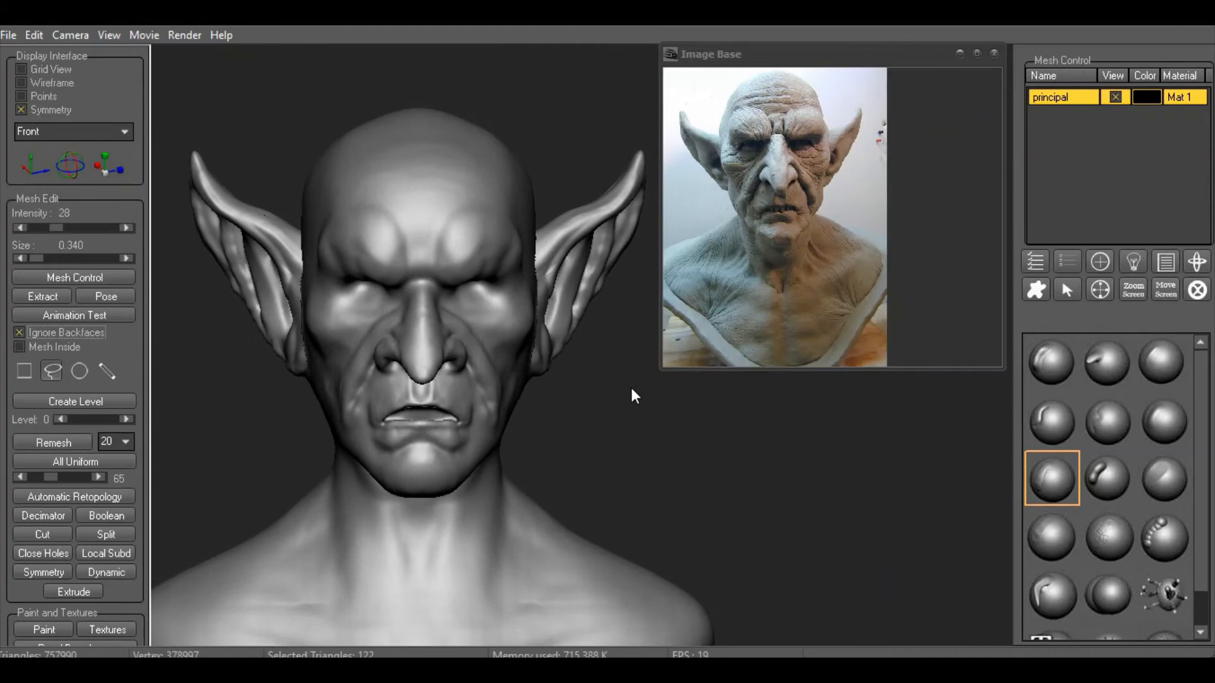
click(1112, 378)
right_click(275, 306)
mouse_move(323, 308)
mouse_down()
mouse_move(254, 276)
mouse_move(263, 294)
mouse_move(250, 275)
mouse_up()
drag(269, 332, 263, 298)
scroll(257, 367, down, 1)
Crease the area below the corner of the jaw at brush size 1.010 and intensity 28
click(1067, 484)
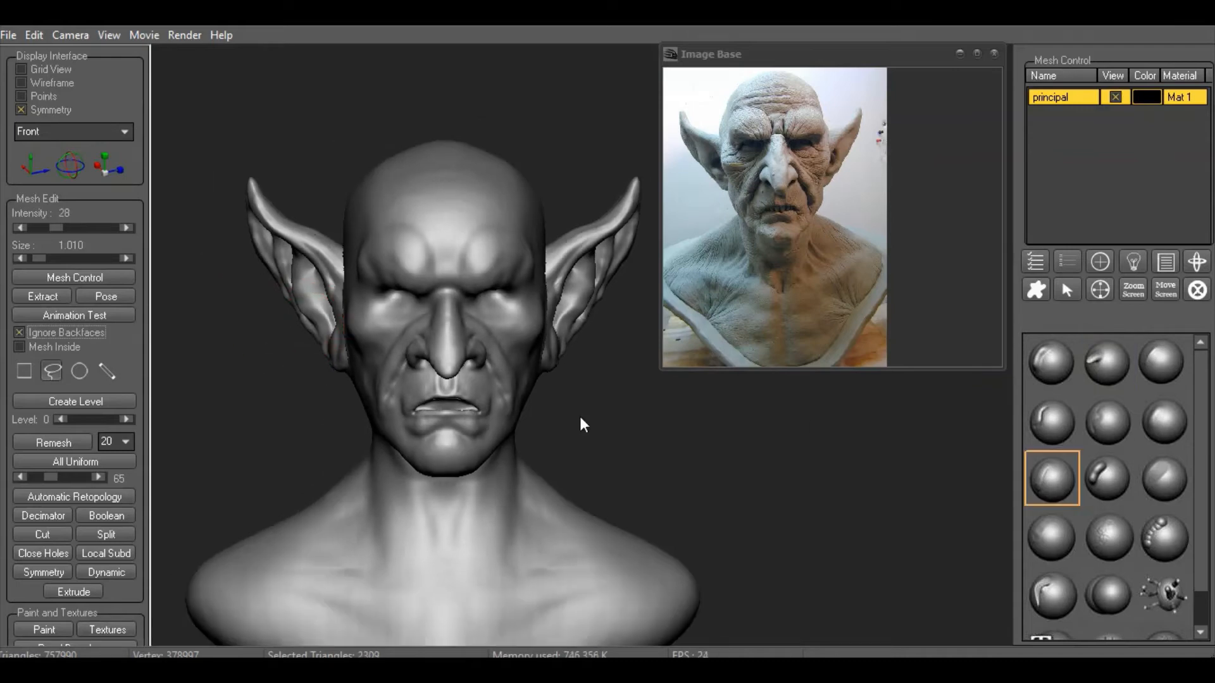
drag(580, 416, 714, 414)
drag(468, 422, 453, 417)
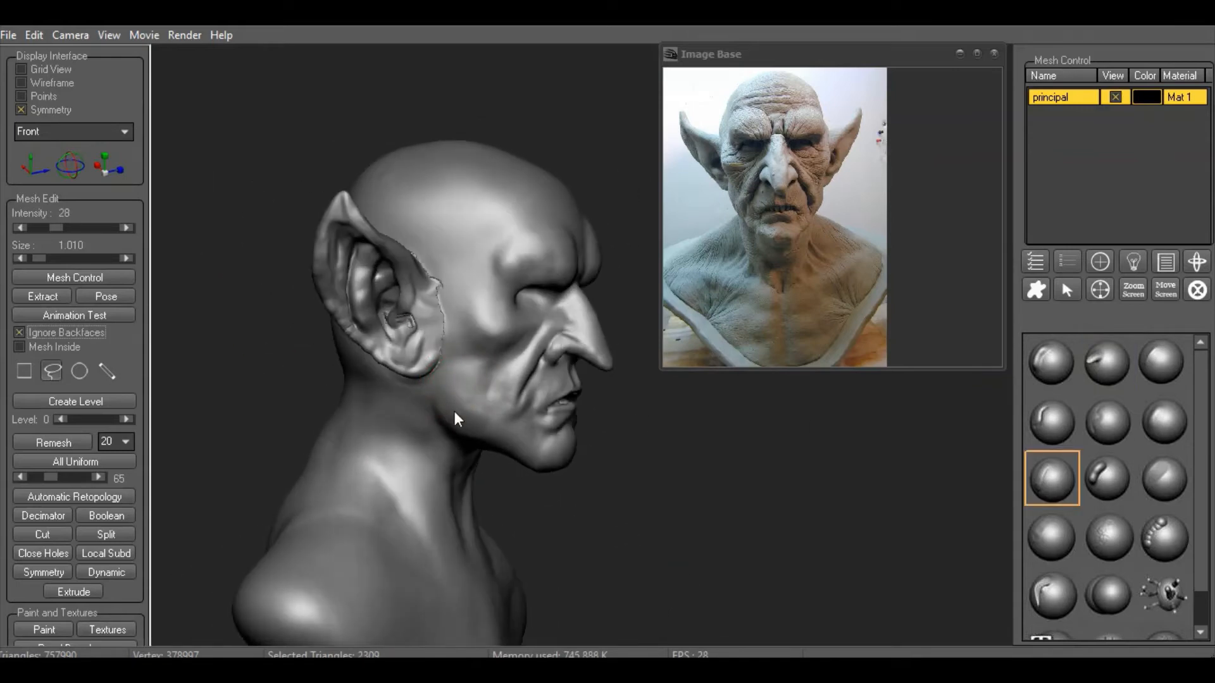
drag(707, 458, 651, 454)
drag(171, 239, 193, 224)
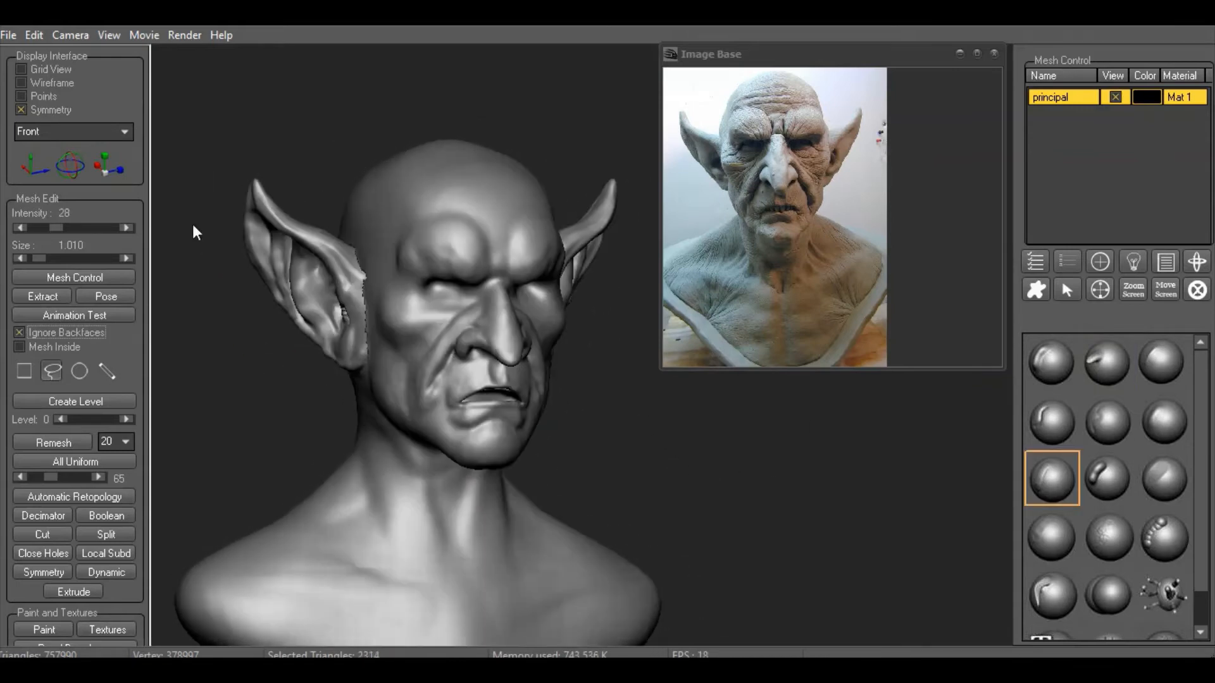
Turn off symmetry and refine the opposite underside of the jaw with the crease brush at size 0.810
click(21, 110)
drag(247, 401, 436, 378)
drag(740, 482, 595, 470)
right_click(419, 410)
drag(478, 445, 473, 446)
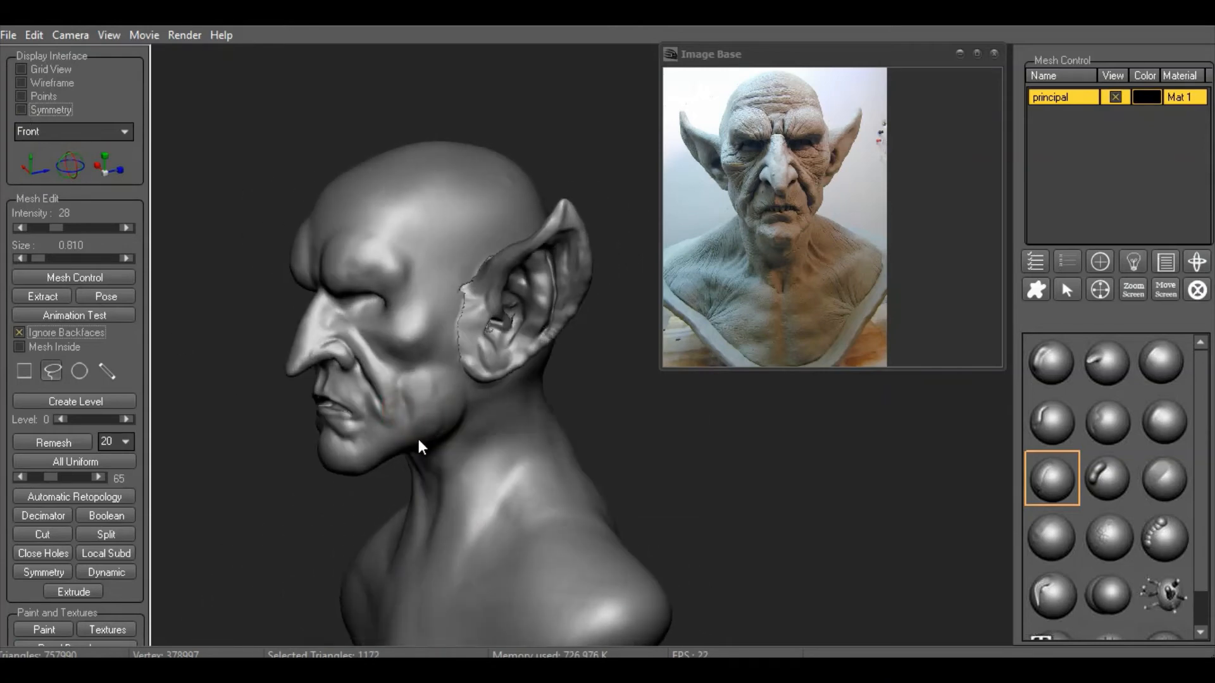
drag(566, 430, 652, 420)
middle_drag(637, 431, 633, 374)
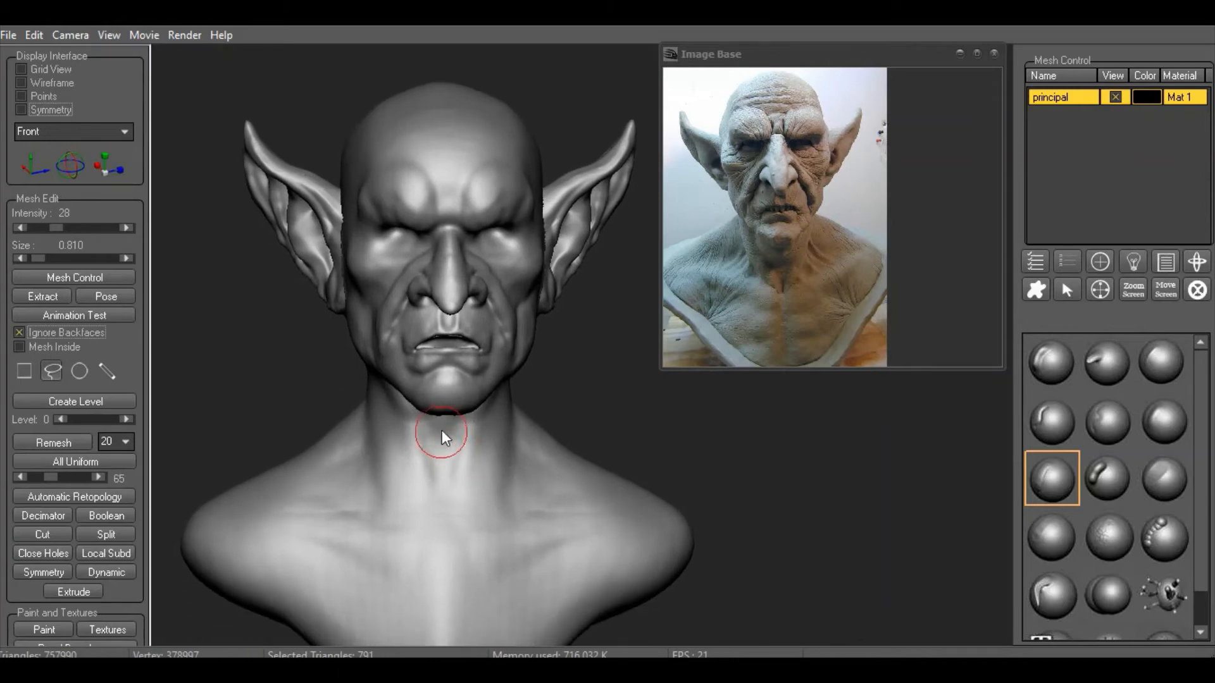
Carve the hollows between the neck and both shoulders with the crease brush at size 1.480 and intensity 28
right_click(556, 465)
drag(609, 500, 618, 500)
drag(543, 434, 608, 466)
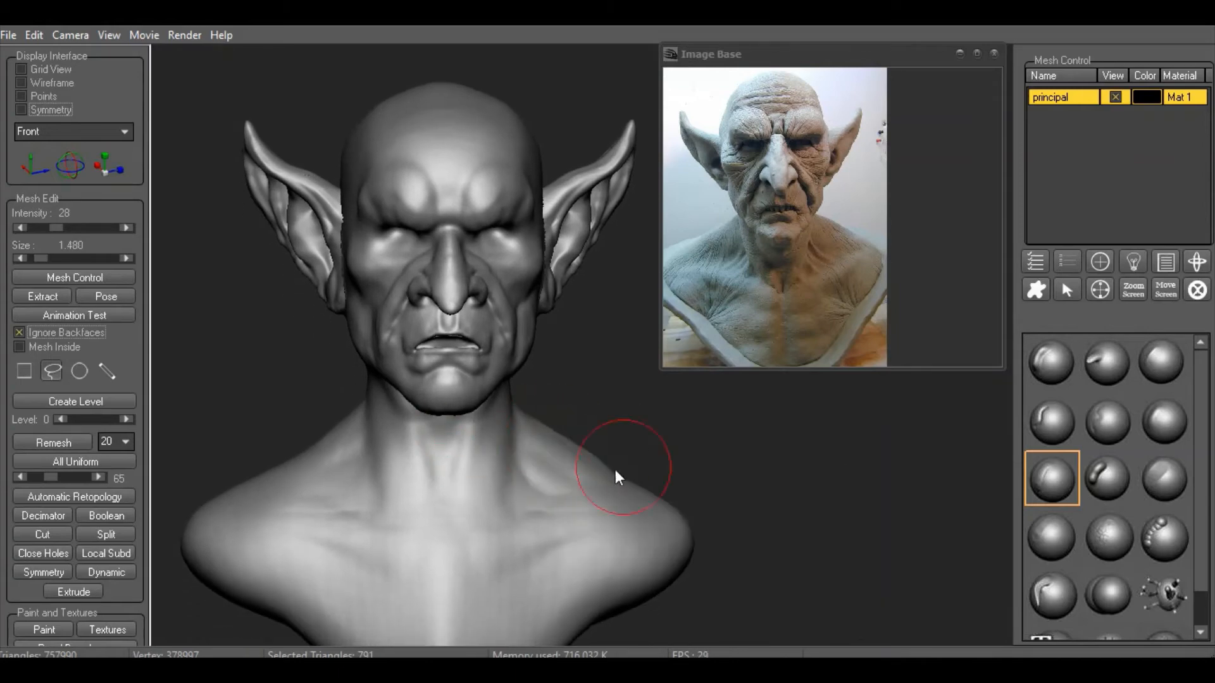
mouse_move(350, 451)
mouse_down()
mouse_move(320, 468)
mouse_move(307, 462)
mouse_up()
drag(683, 446, 737, 436)
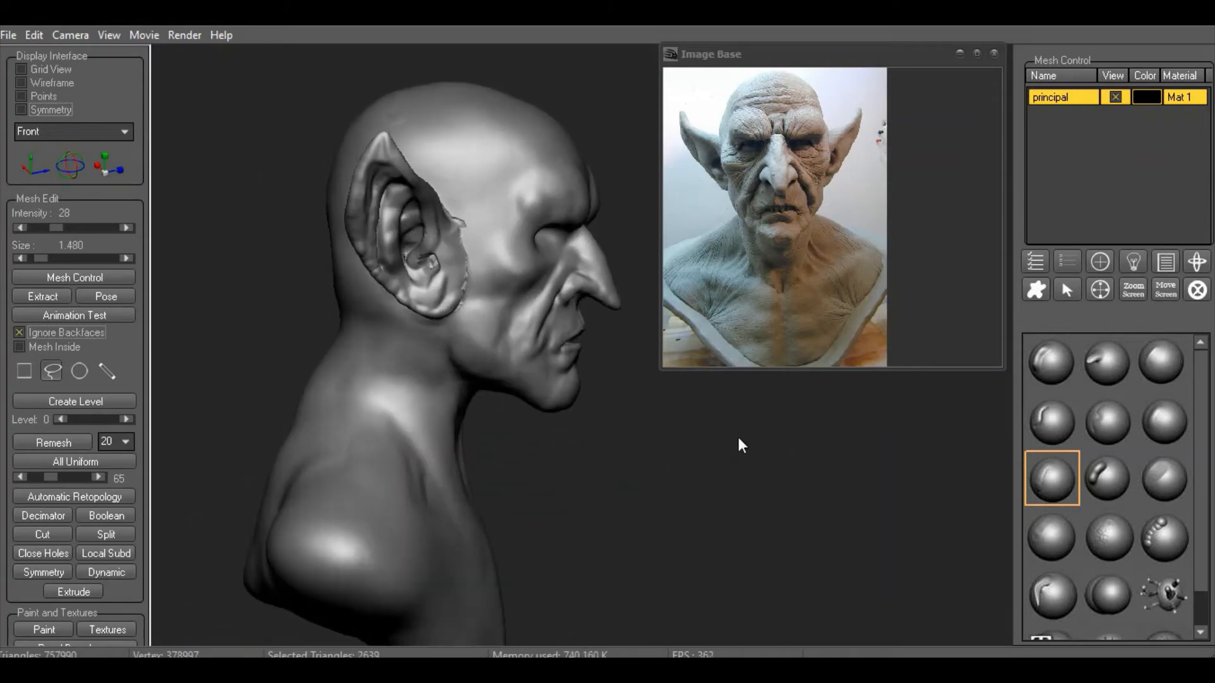
Reduce the crease brush size to 0.750 and turn symmetry back on
right_click(488, 373)
drag(549, 412, 540, 412)
click(22, 112)
drag(578, 487, 591, 469)
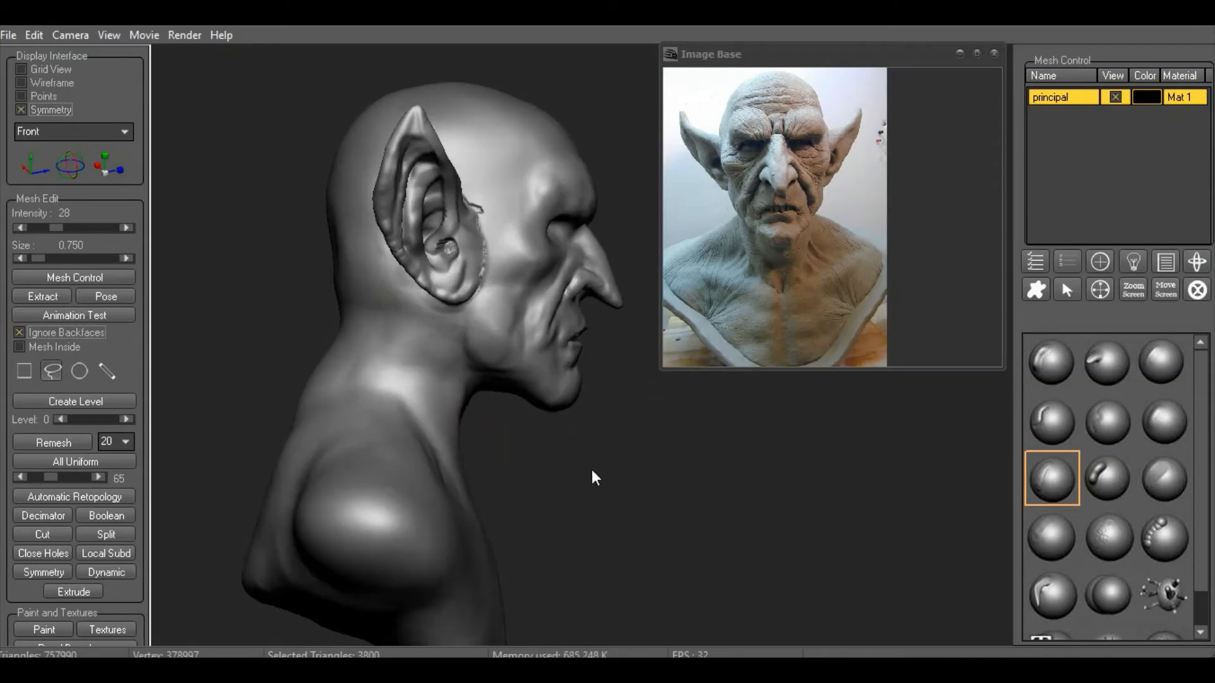
Build up the base of the neck with the Wax brush at size 0.880 and intensity 80
right_click(420, 309)
drag(476, 344, 477, 344)
click(1107, 479)
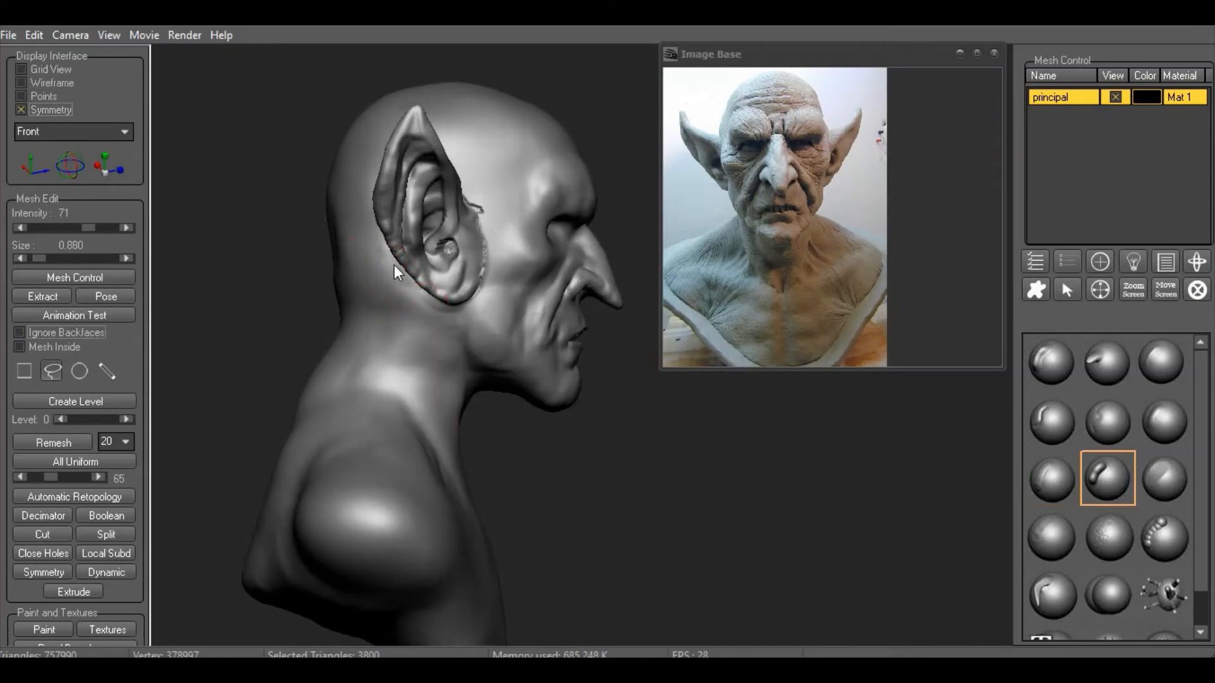
drag(84, 228, 102, 228)
drag(747, 557, 677, 568)
mouse_move(431, 477)
mouse_down()
mouse_move(374, 365)
mouse_move(438, 497)
mouse_up()
Carve the outlines of both collarbones with the crease brush at size 0.880 and intensity 28
drag(762, 466, 723, 464)
middle_drag(724, 464, 761, 420)
click(1052, 477)
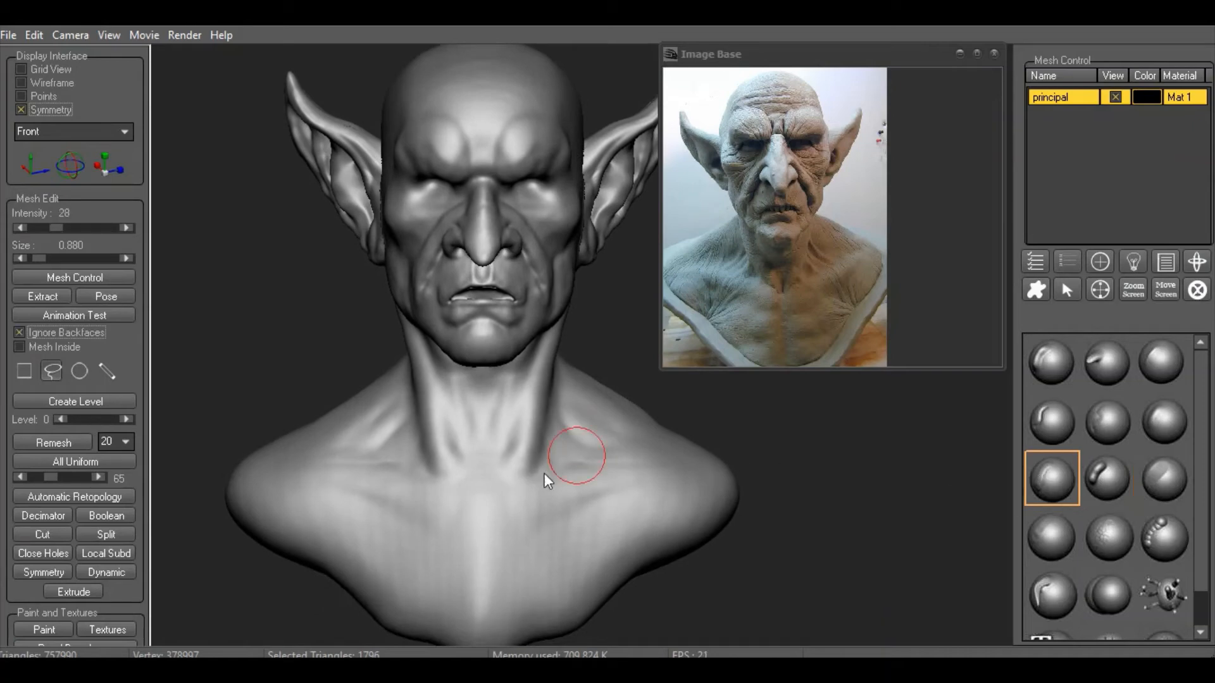
mouse_move(629, 453)
mouse_down()
mouse_move(529, 509)
mouse_move(654, 445)
mouse_move(611, 524)
mouse_up()
Define the breastbone line down the middle of the chest at size 0.880 and intensity 10, and smooth it at intensity 20
click(1048, 436)
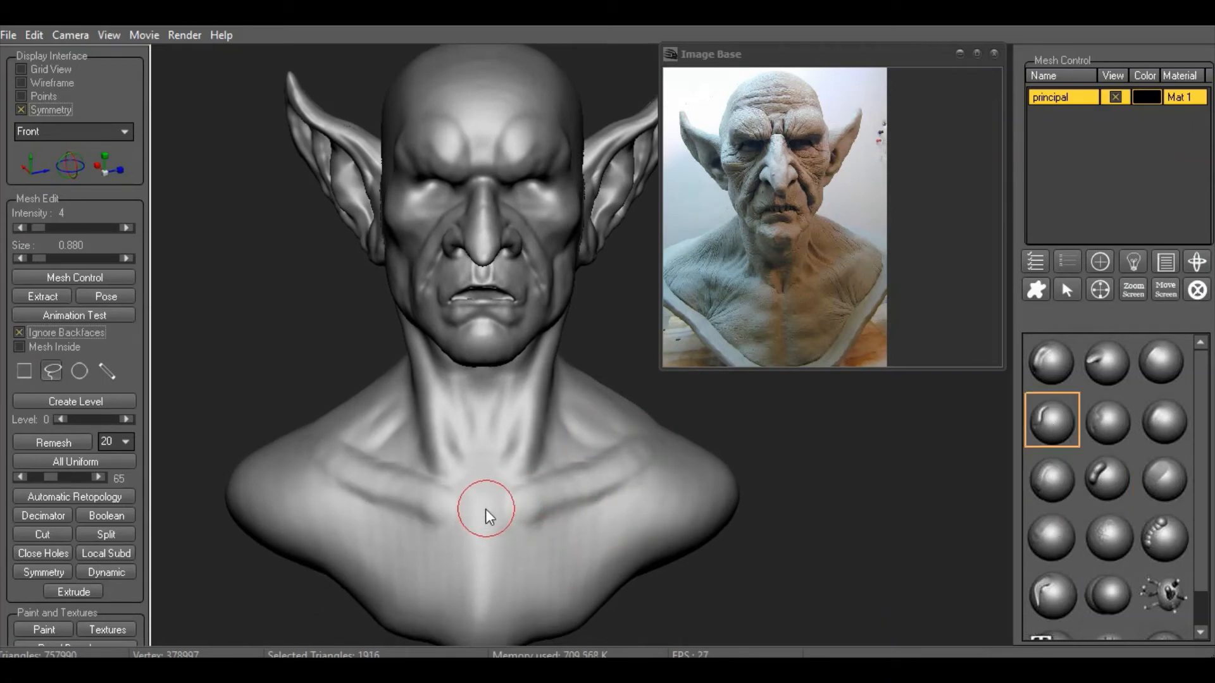
drag(482, 521, 482, 612)
middle_drag(888, 507, 871, 453)
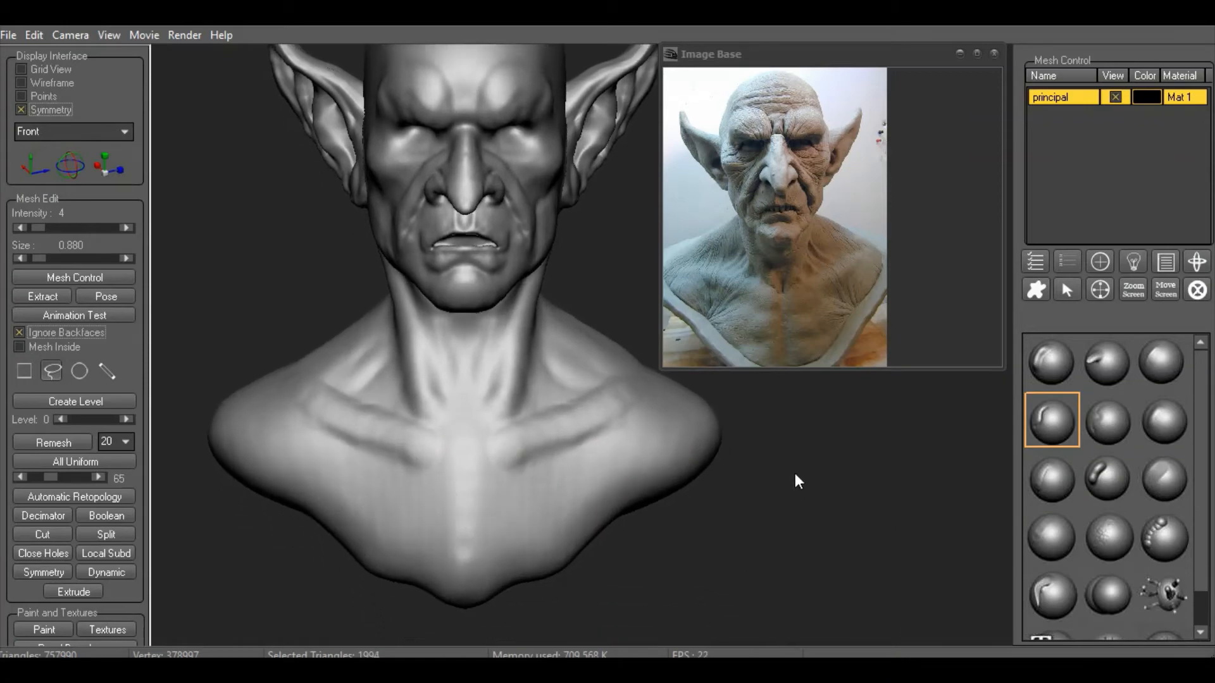
click(127, 228)
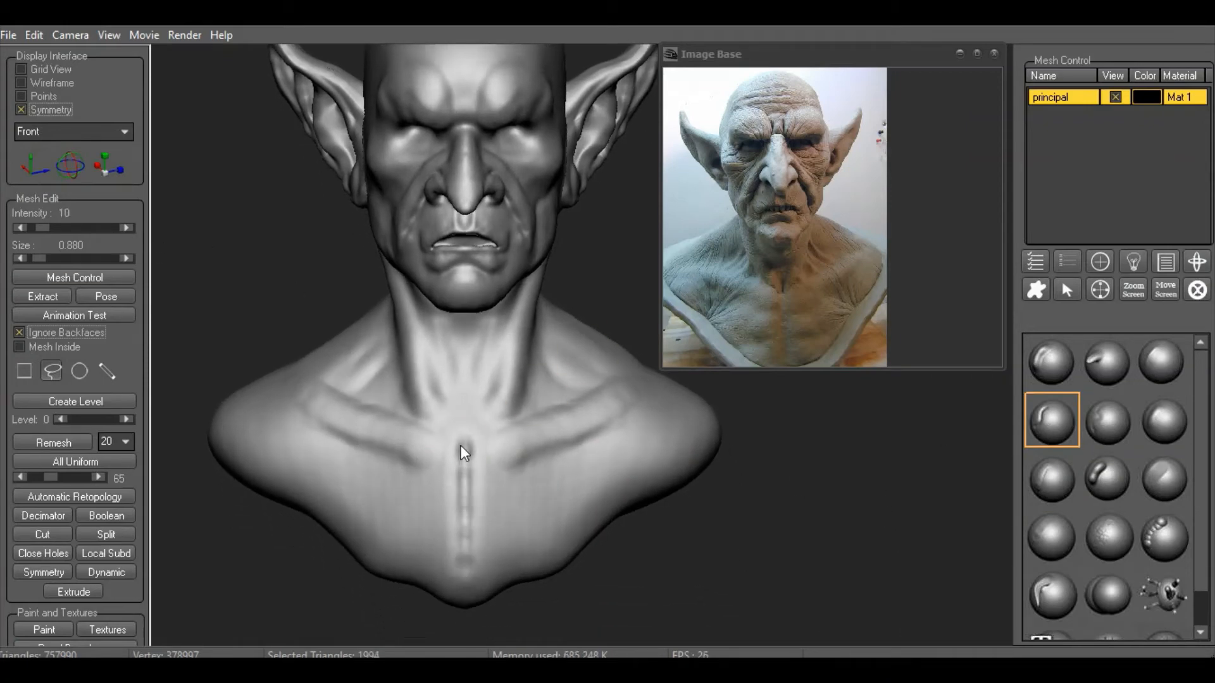
click(1163, 420)
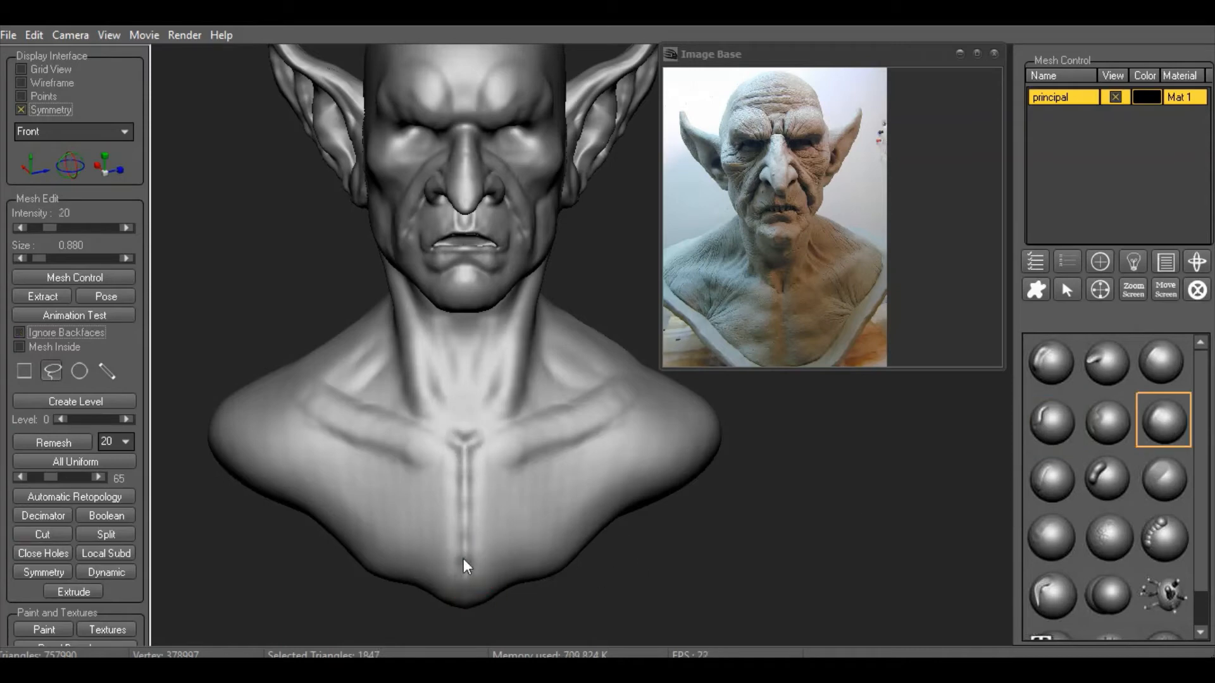
drag(468, 483, 466, 554)
Turn off symmetry and shape the chest muscles on both sides of the breastbone with the crease brush at size 0.880 and intensity 28
click(1053, 482)
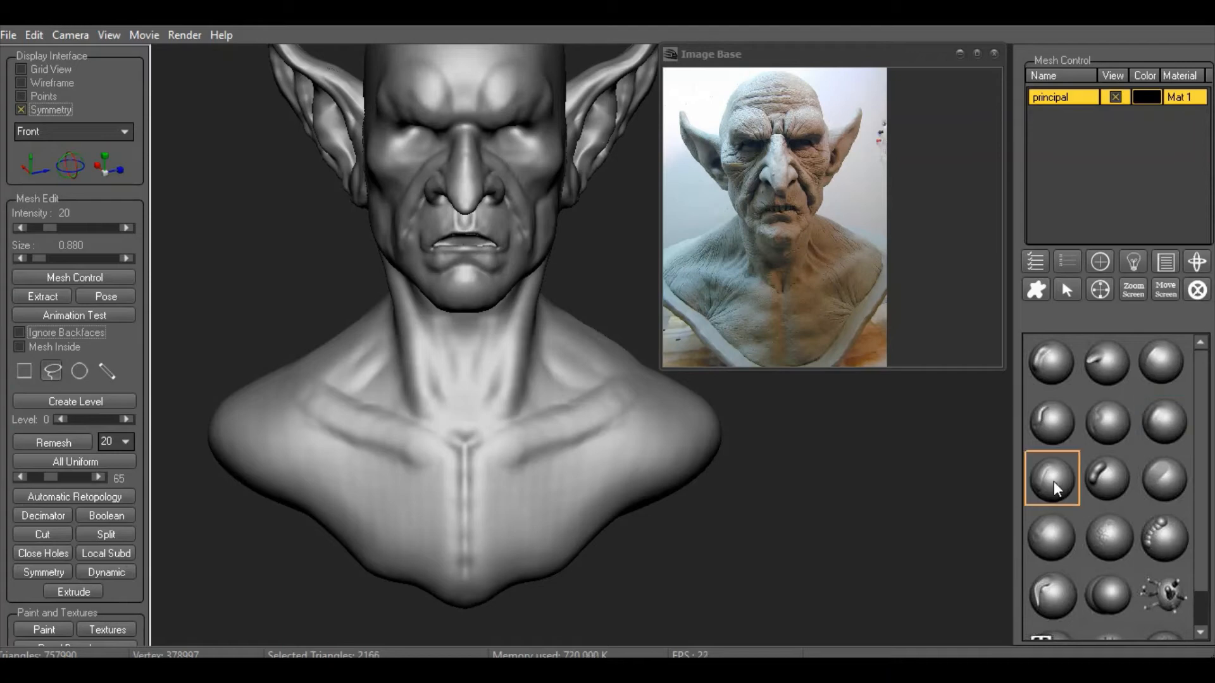
click(49, 110)
drag(493, 510, 519, 495)
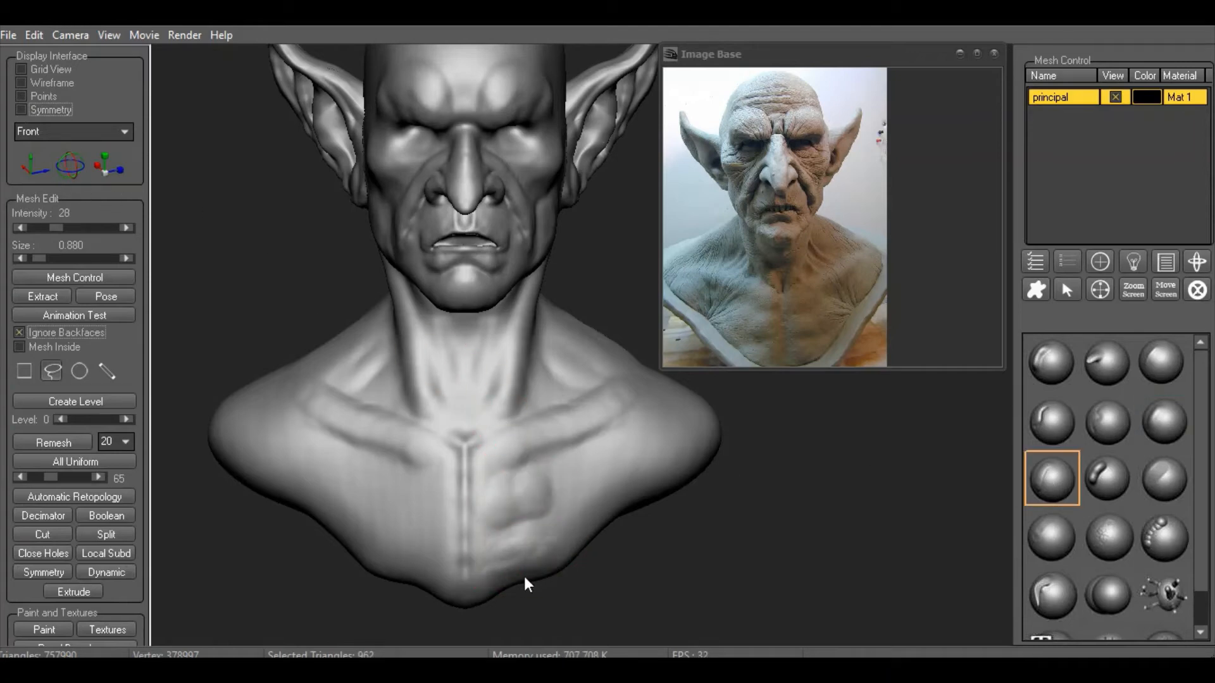
drag(434, 488, 400, 495)
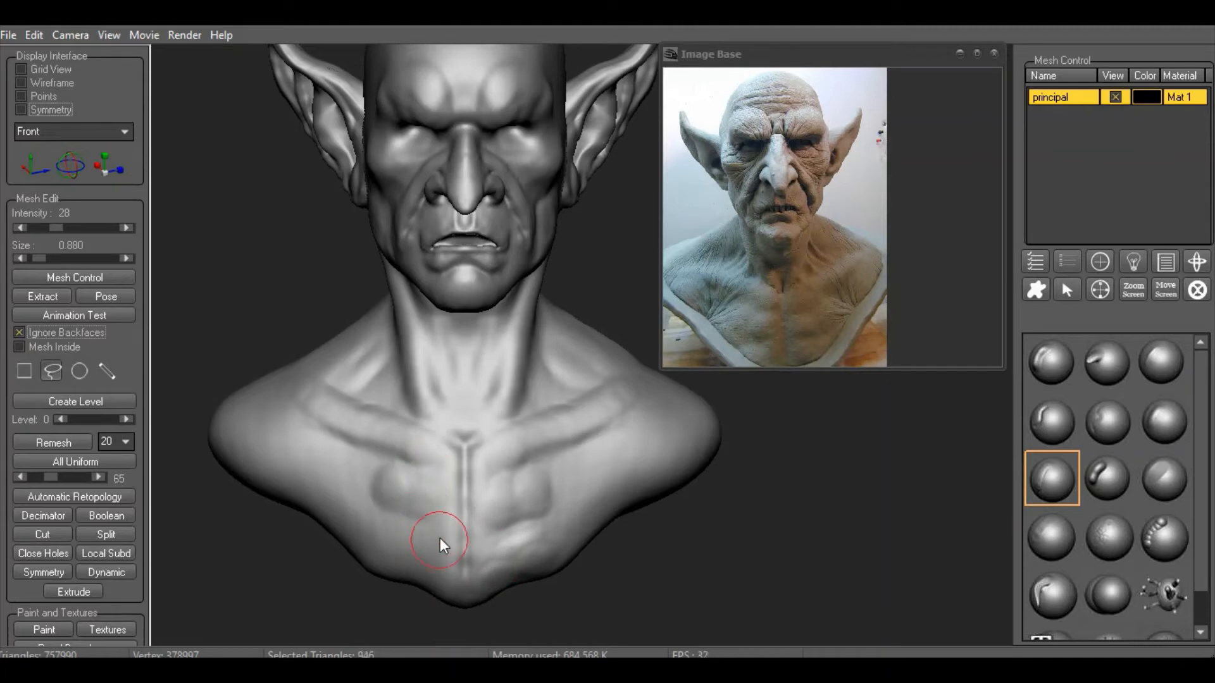
mouse_move(439, 548)
mouse_down()
mouse_move(423, 561)
mouse_move(388, 544)
mouse_move(446, 556)
mouse_up()
middle_drag(519, 555, 524, 539)
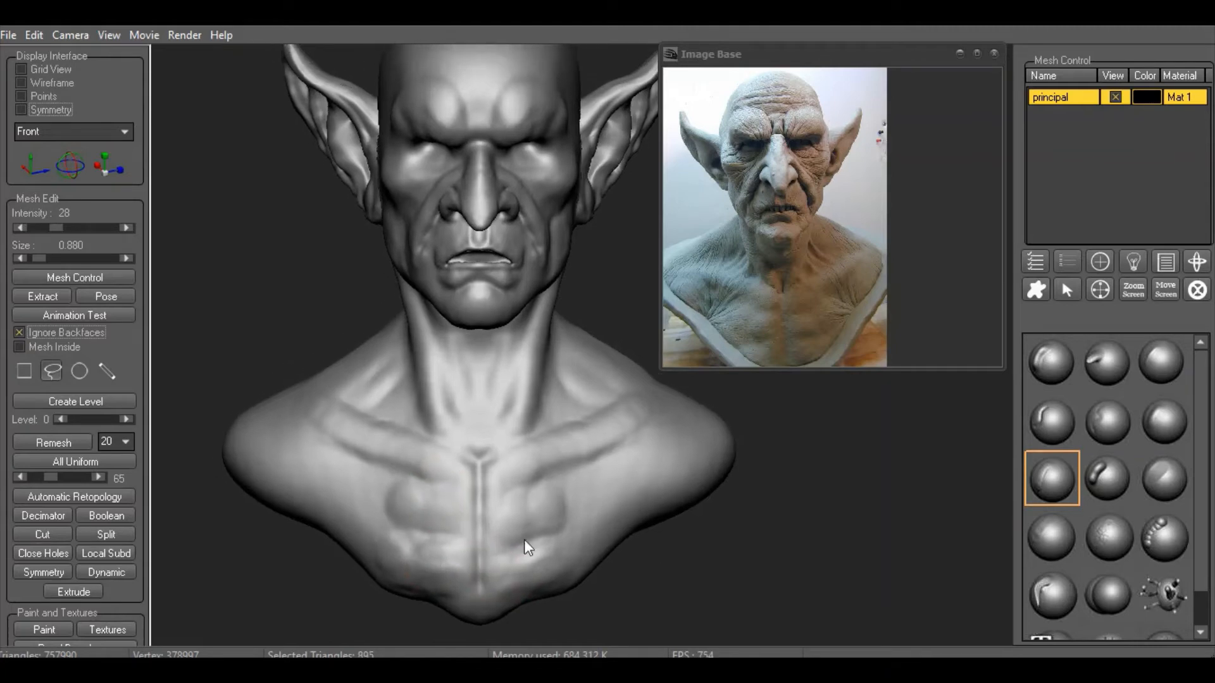
Turn symmetry back on and sculpt the shoulder muscles with the crease brush at size 2.020 and intensity 28
click(26, 108)
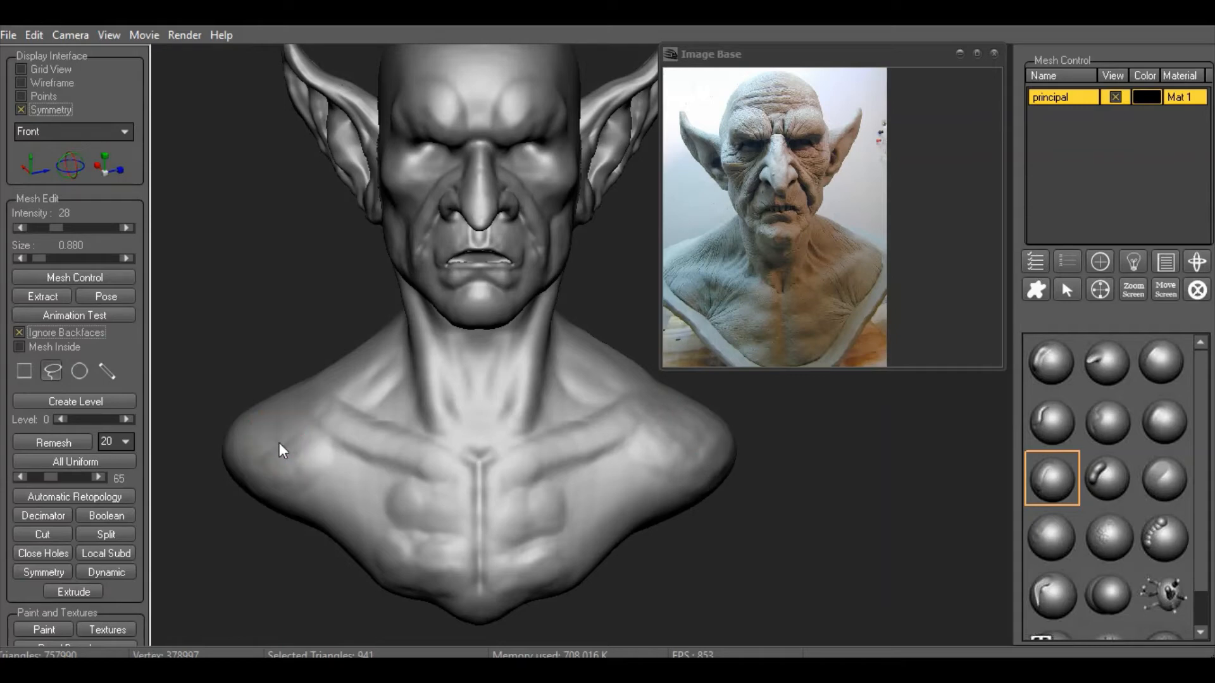
drag(239, 292, 317, 341)
right_click(349, 469)
drag(410, 503, 422, 507)
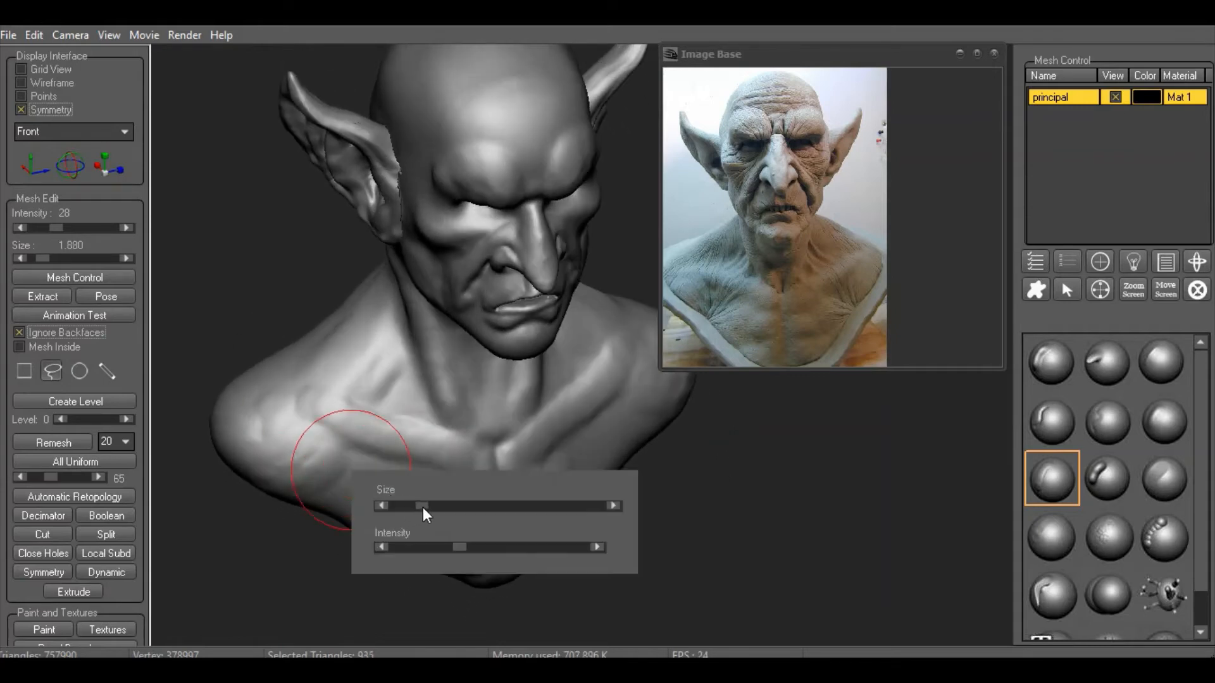
mouse_move(257, 390)
mouse_down()
mouse_move(238, 435)
mouse_move(218, 437)
mouse_move(263, 448)
mouse_up()
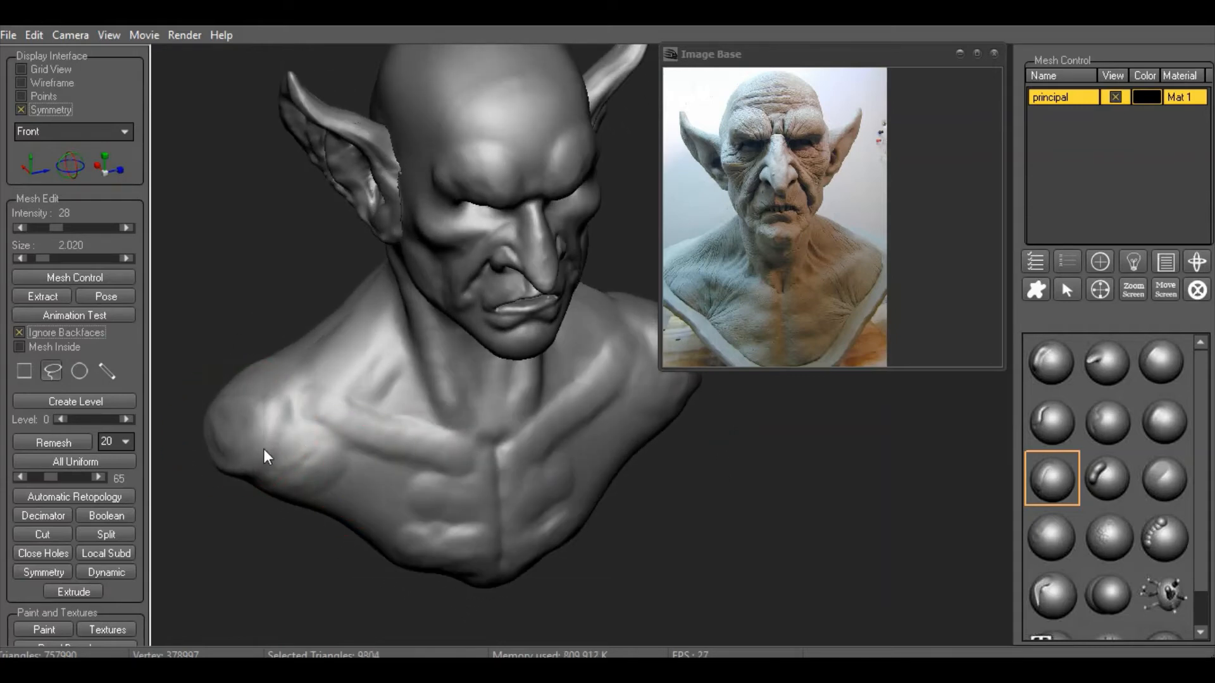
Smooth the shoulders from the back and front at brush size 2.020 and intensity 40
click(1164, 443)
mouse_move(885, 480)
mouse_down()
mouse_move(740, 493)
mouse_move(494, 542)
mouse_up()
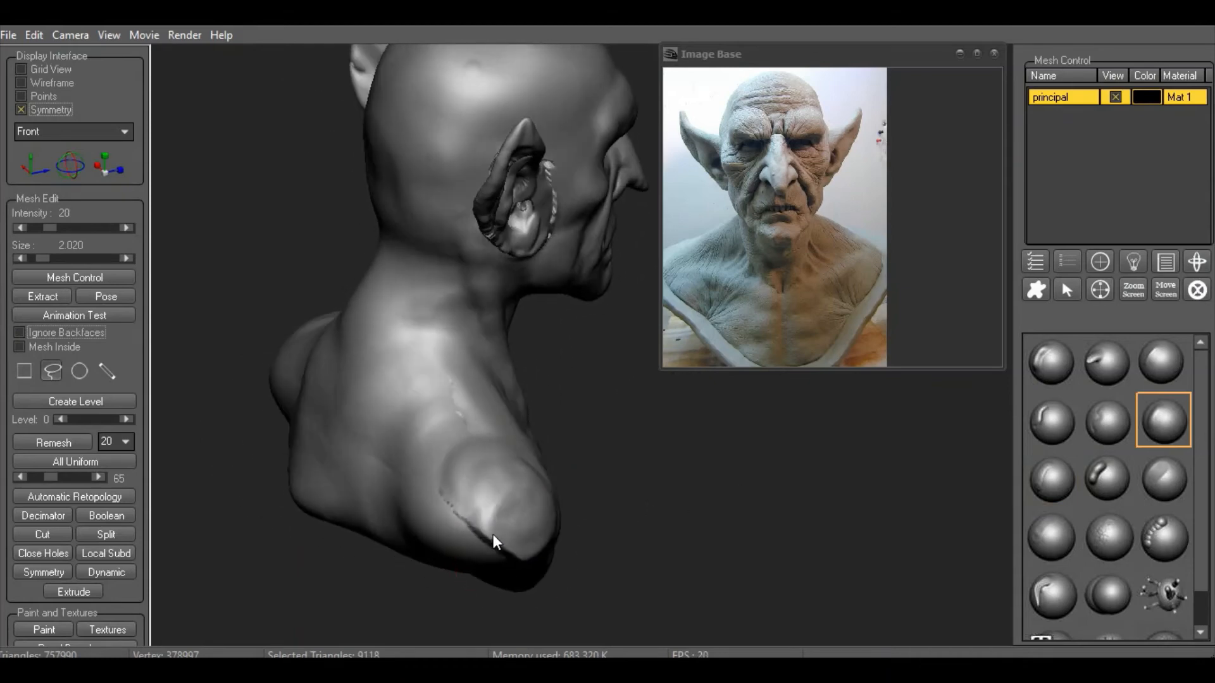
click(60, 229)
drag(60, 229, 66, 229)
drag(582, 494, 772, 526)
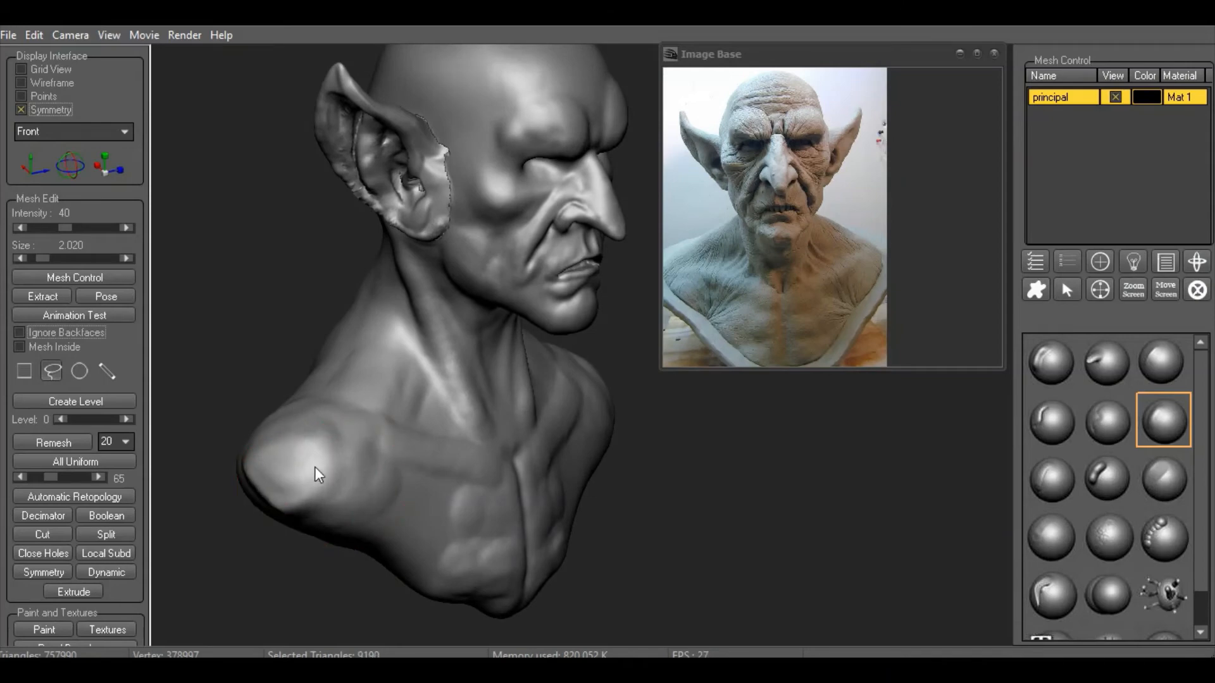
Turn off symmetry and shape a cord in the hollow between neck and shoulder with the Wax brush at size 0.480 and intensity 80
drag(775, 496, 415, 407)
click(22, 110)
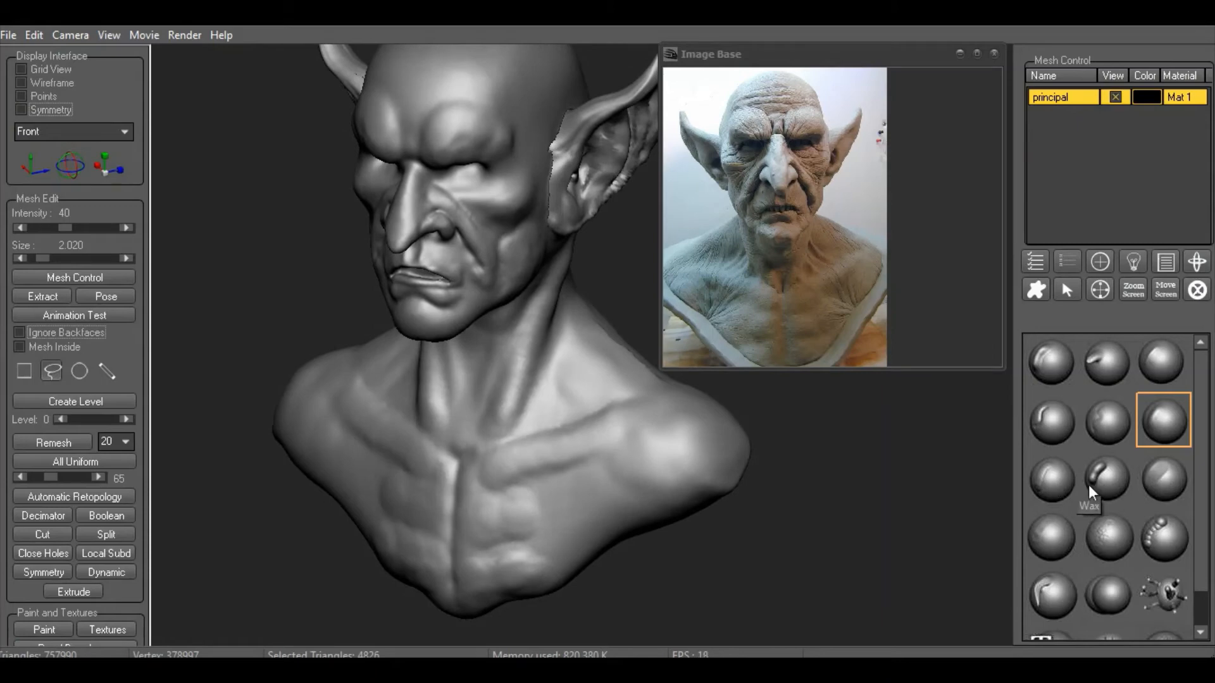
click(1089, 486)
right_click(575, 400)
drag(644, 435, 632, 435)
drag(788, 500, 754, 531)
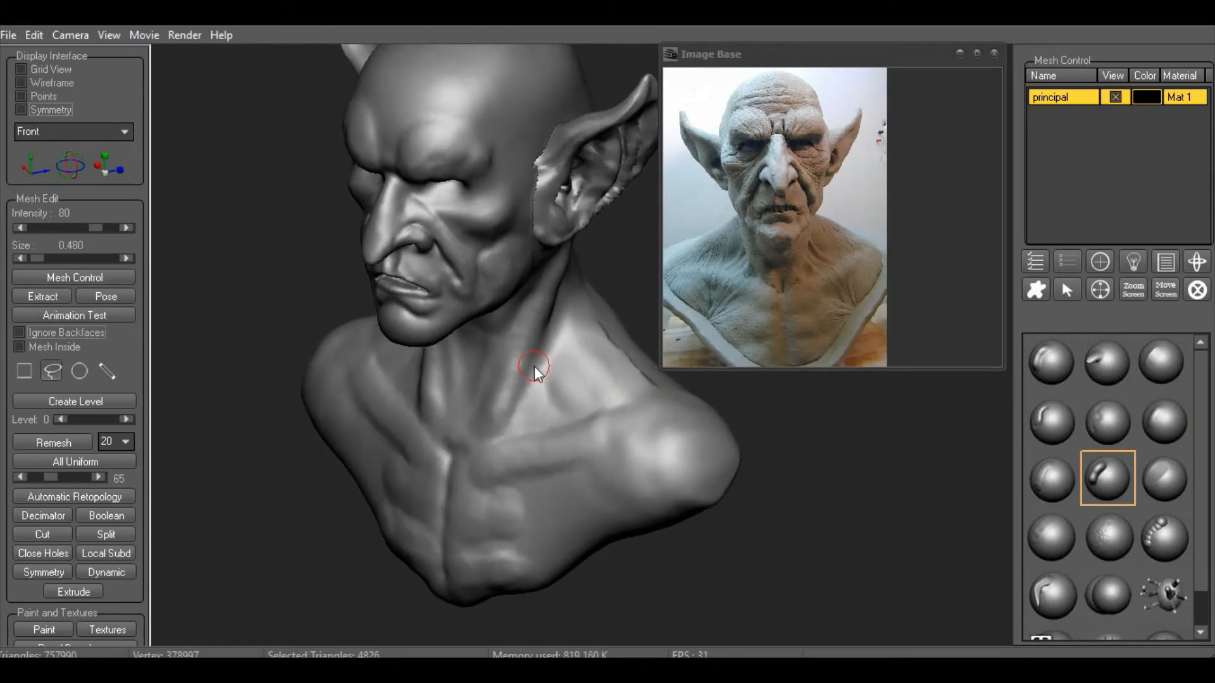
scroll(905, 557, up, 5)
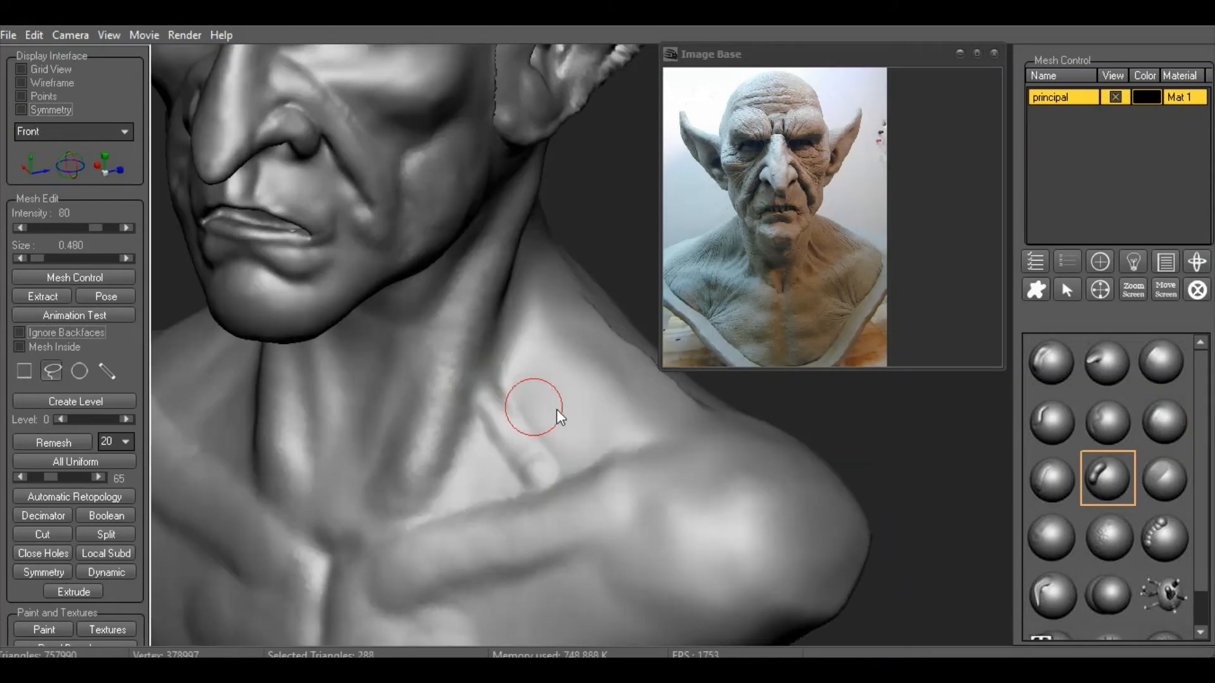
Sharpen the edges of the cord beside the neck with the Wax brush at size 0.200 and intensity 80
right_click(686, 441)
drag(741, 477, 737, 476)
click(951, 480)
click(951, 480)
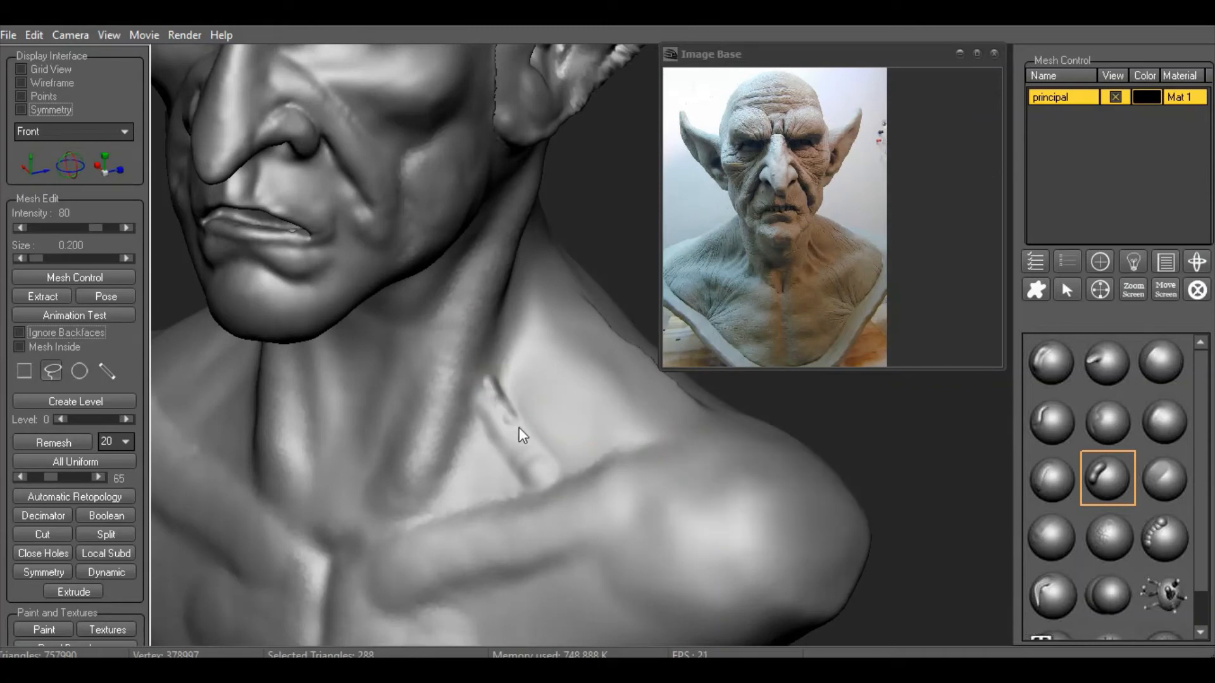
drag(550, 482, 470, 423)
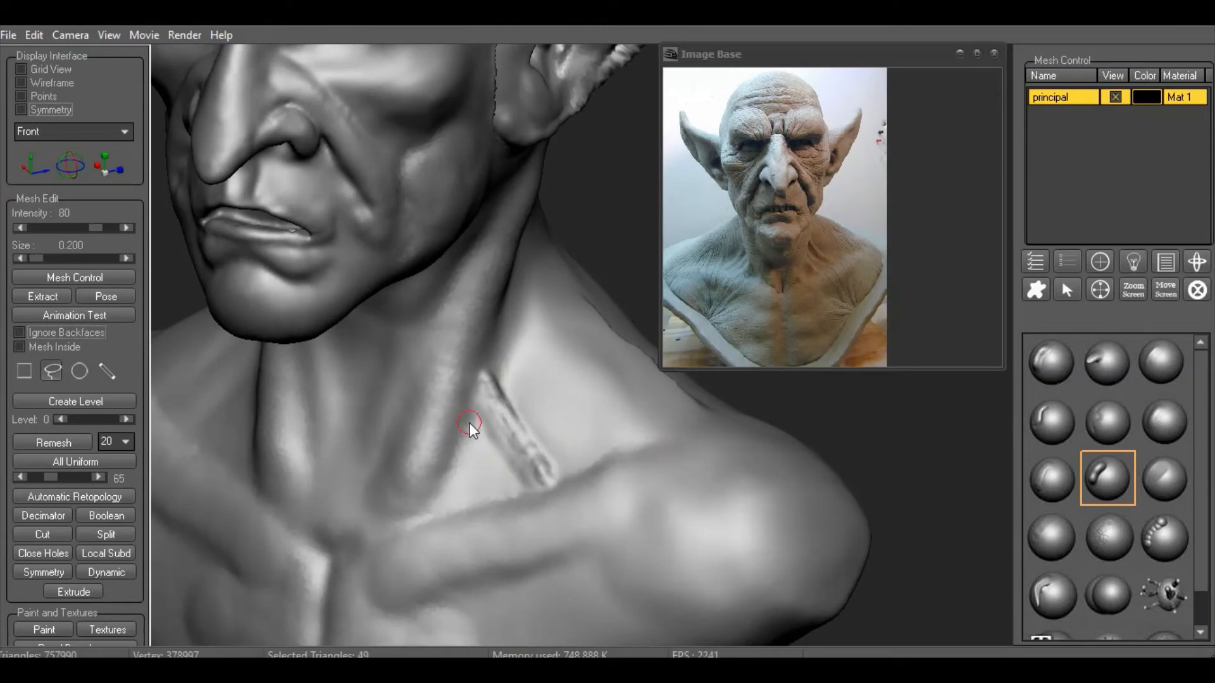
Add several thin parallel cords between the first cord and the neck, running down to the collarbone
drag(484, 470, 491, 497)
right_click(478, 448)
click(742, 486)
drag(449, 451, 464, 515)
mouse_move(536, 470)
mouse_down()
mouse_move(472, 429)
mouse_move(491, 435)
mouse_move(494, 498)
mouse_up()
key(4)
mouse_move(466, 451)
mouse_down()
mouse_move(479, 501)
mouse_move(449, 481)
mouse_move(430, 524)
mouse_up()
Smooth the new neck cords at brush size 0.610 and intensity 40
click(1162, 438)
right_click(541, 410)
drag(591, 441, 594, 440)
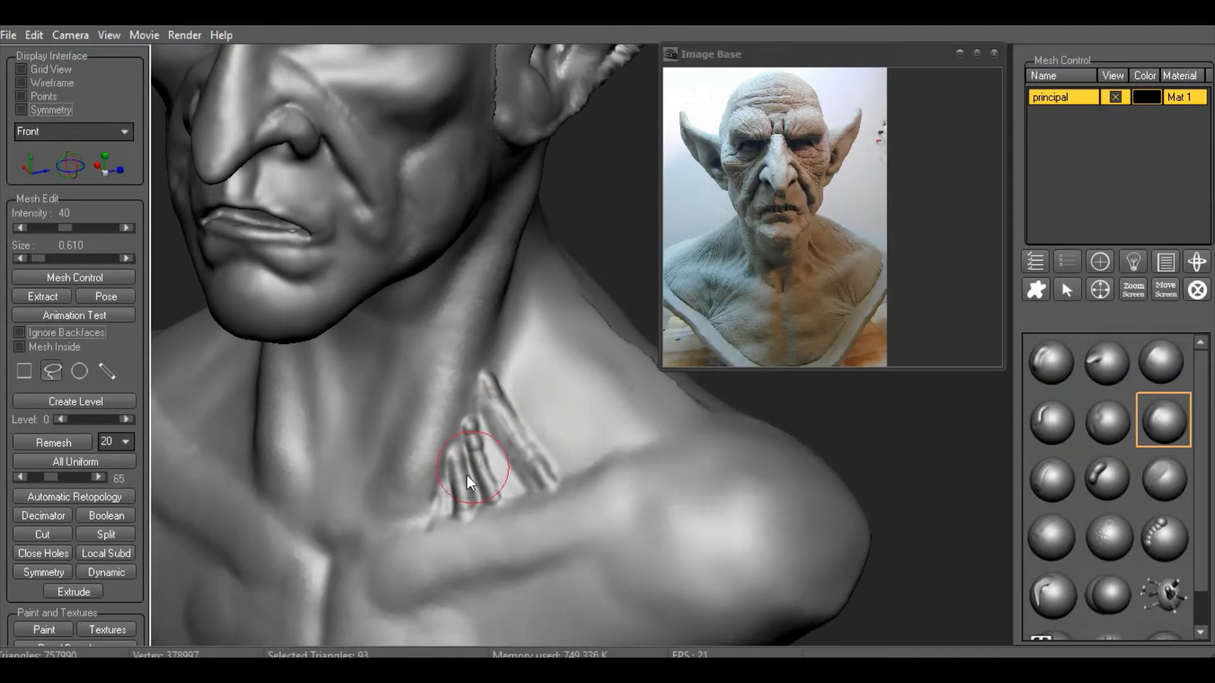
drag(469, 482, 469, 426)
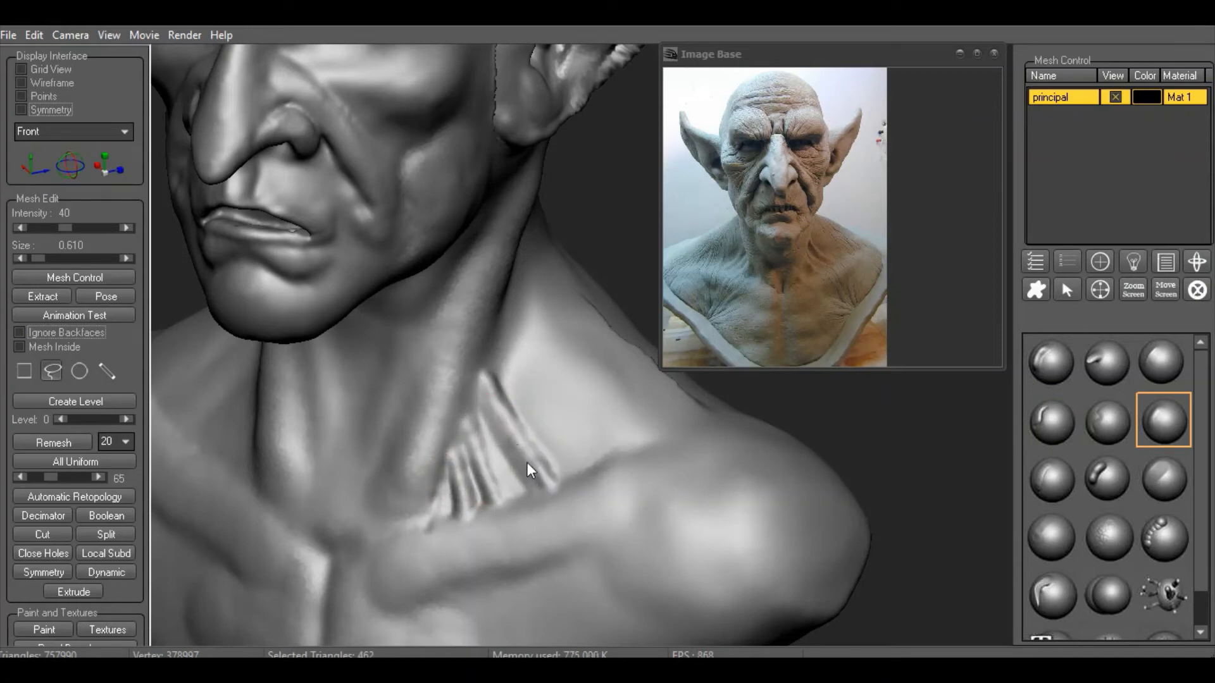
scroll(759, 450, down, 2)
Carve matching cords in the hollow on the opposite side of the neck with the crease brush at size 0.370 and intensity 28
drag(791, 454, 586, 380)
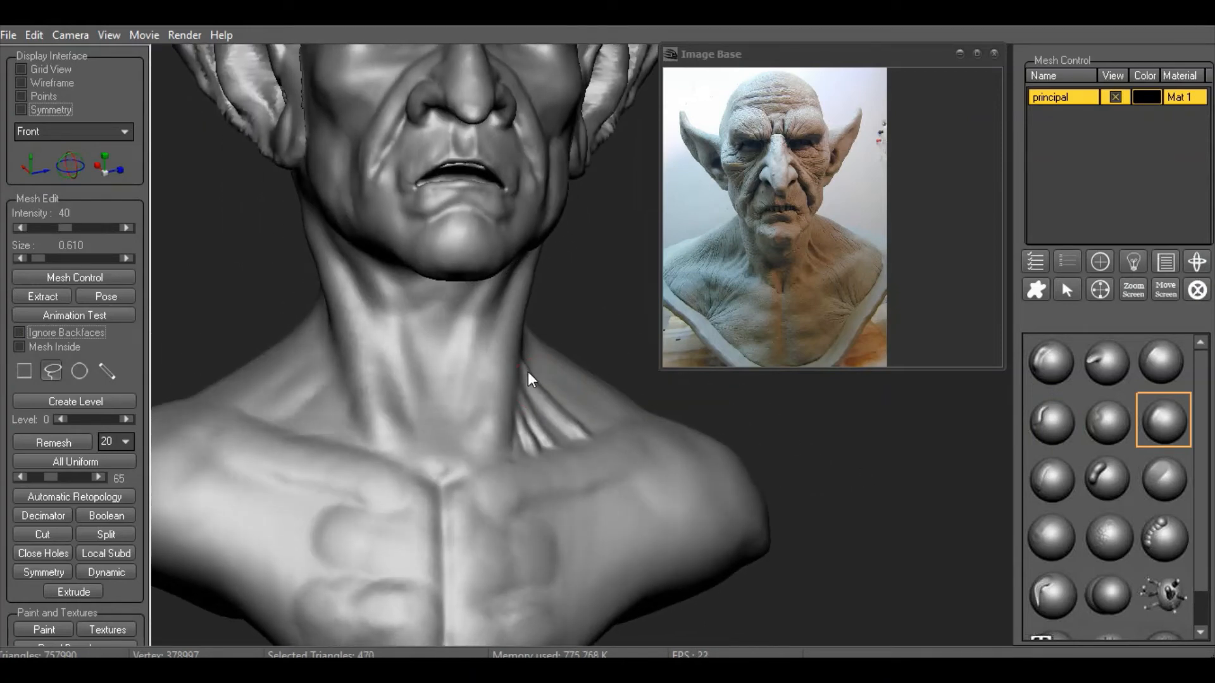
drag(775, 437, 829, 473)
click(1052, 479)
right_click(346, 426)
click(375, 462)
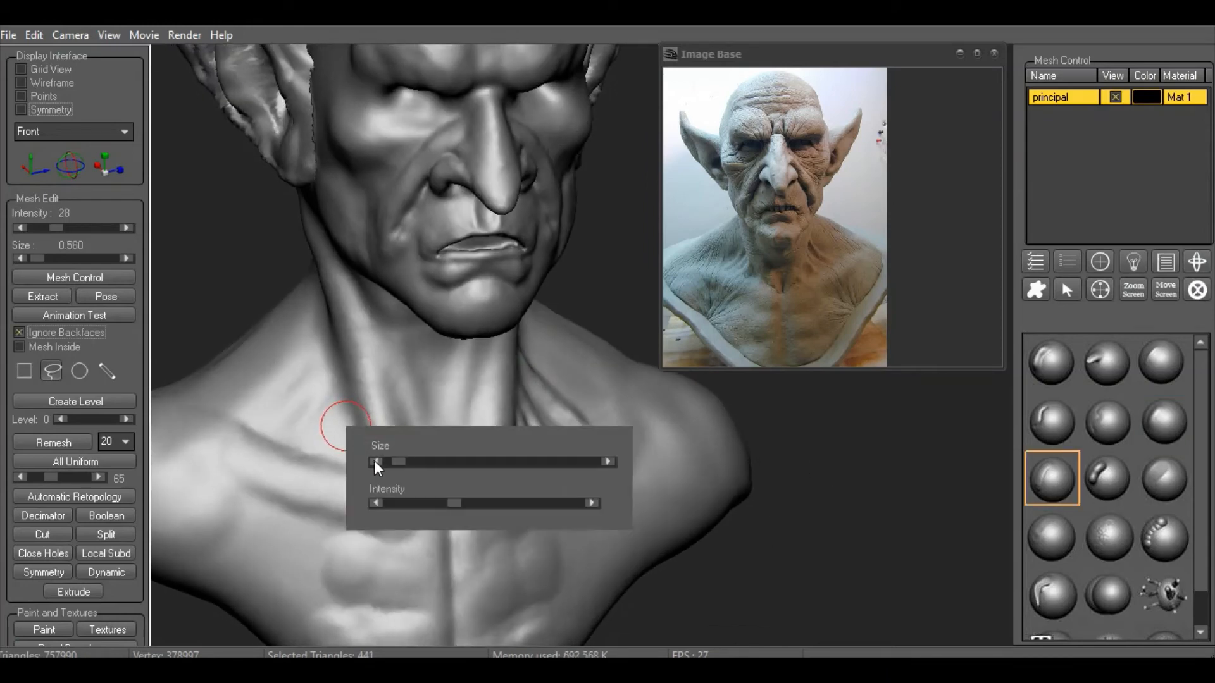
click(375, 462)
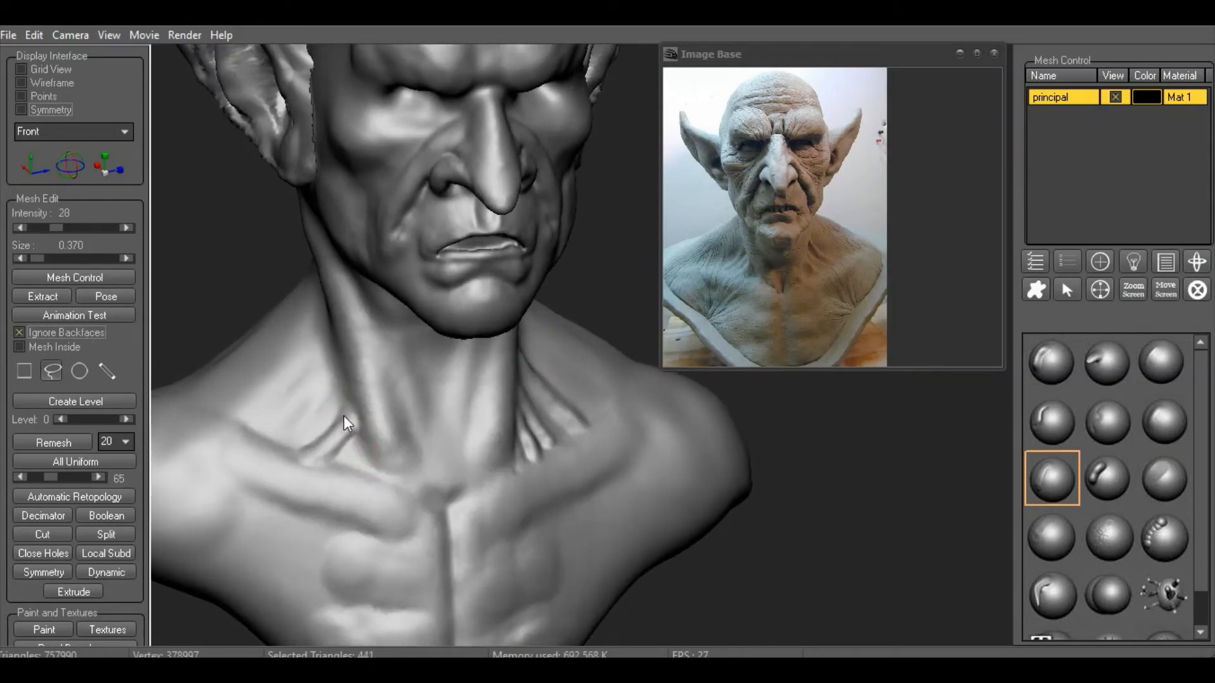
drag(336, 383, 336, 399)
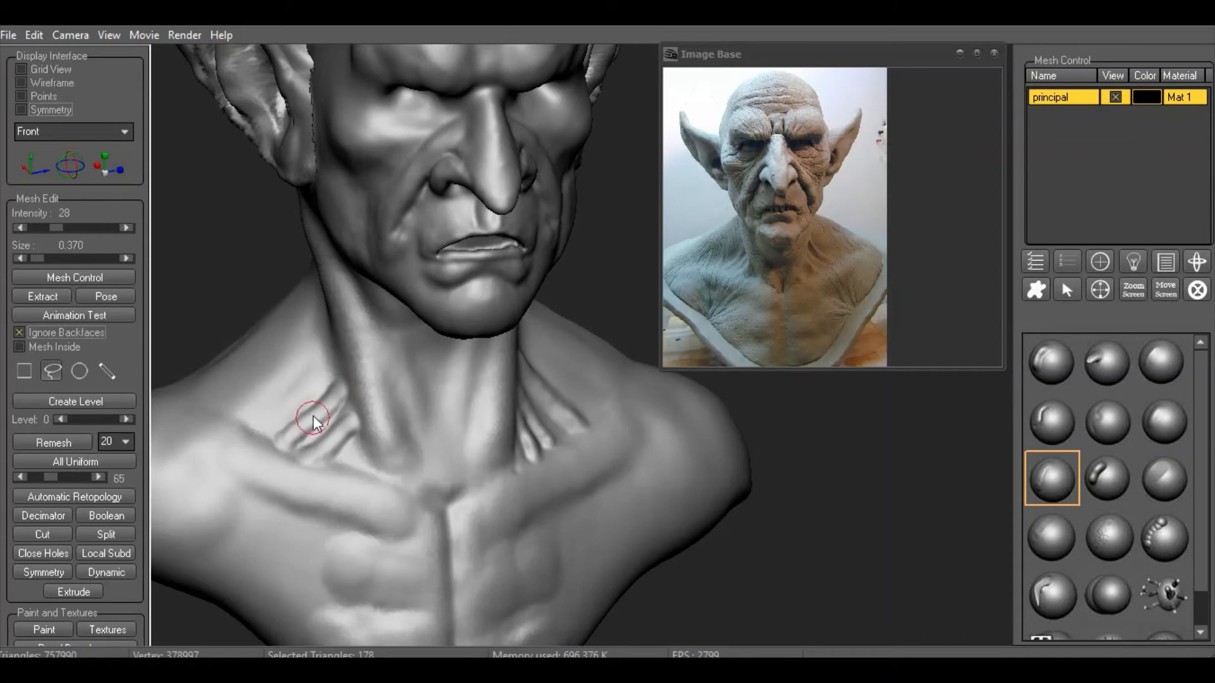
Blend the neck cords on both sides with the smoothing brush at size 0.610 and intensity 40
drag(880, 549, 769, 568)
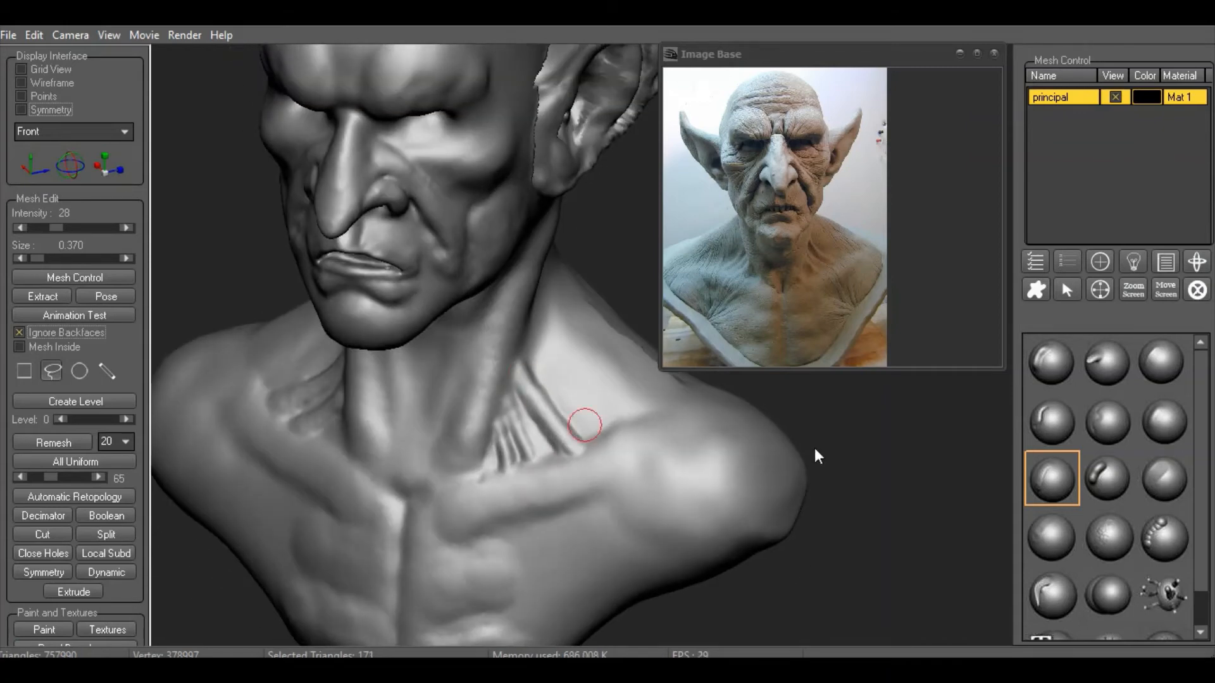
click(1165, 425)
right_click(559, 447)
click(610, 482)
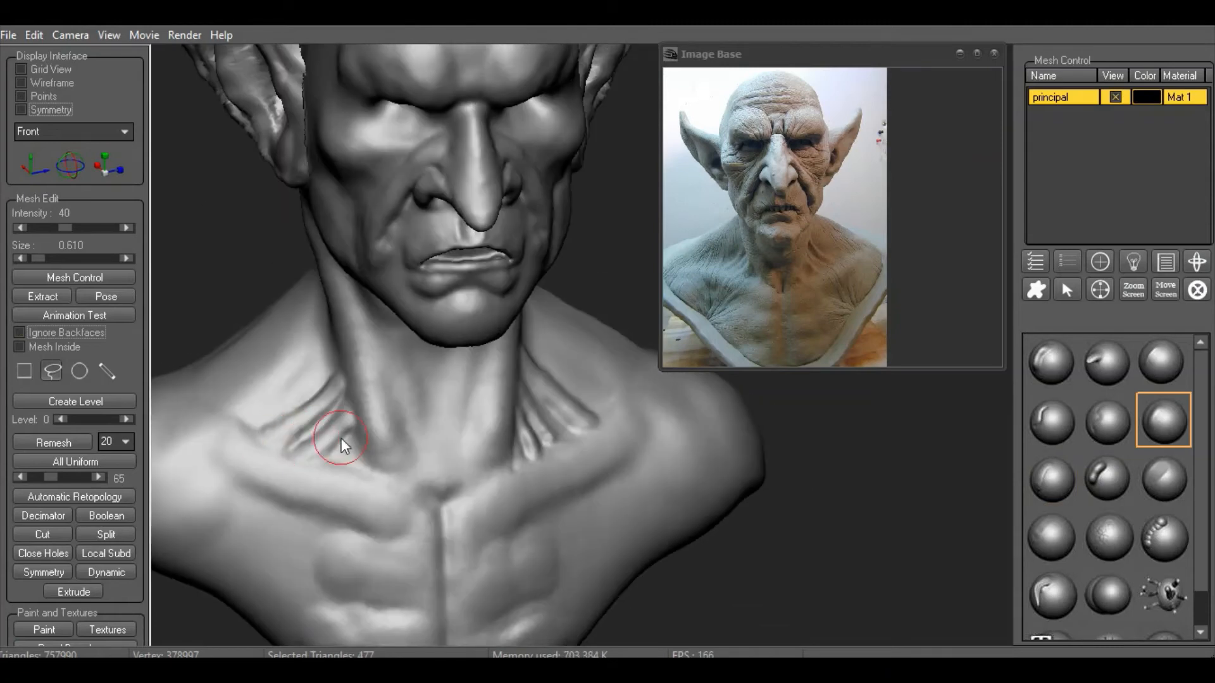
drag(340, 437, 348, 431)
Widen the outer contours of both shoulders at brush size 3.820 and intensity 15
scroll(743, 517, down, 5)
scroll(749, 515, up, 2)
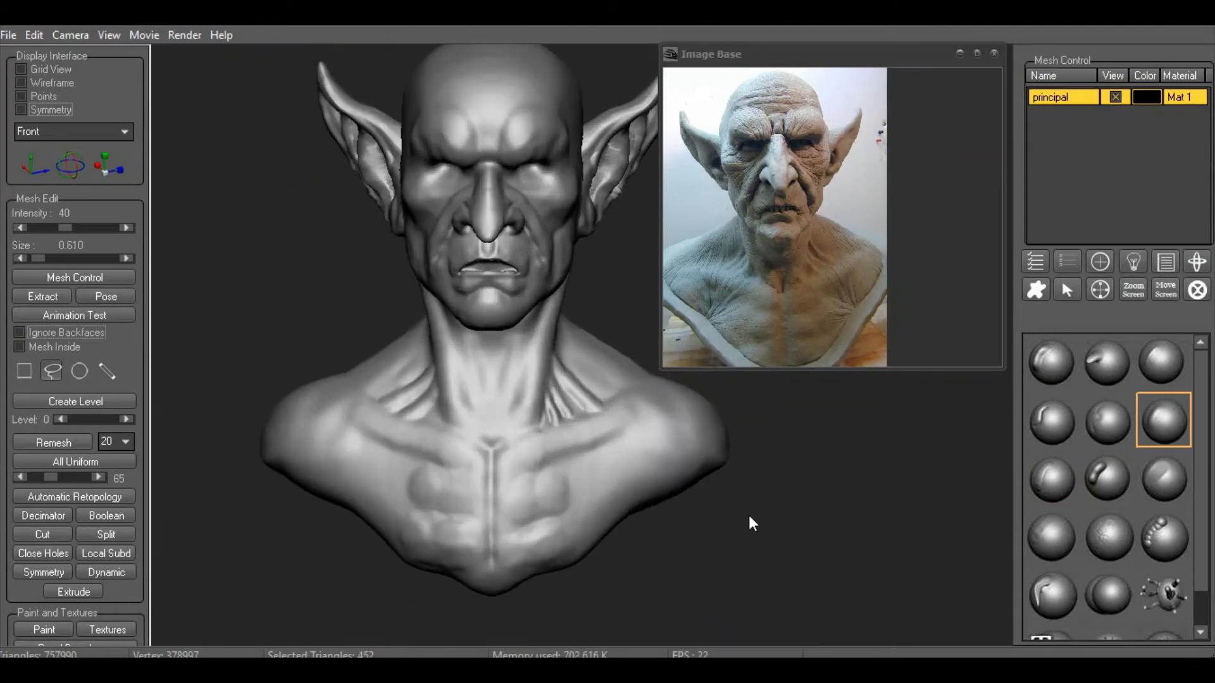
click(1111, 481)
right_click(374, 435)
click(463, 474)
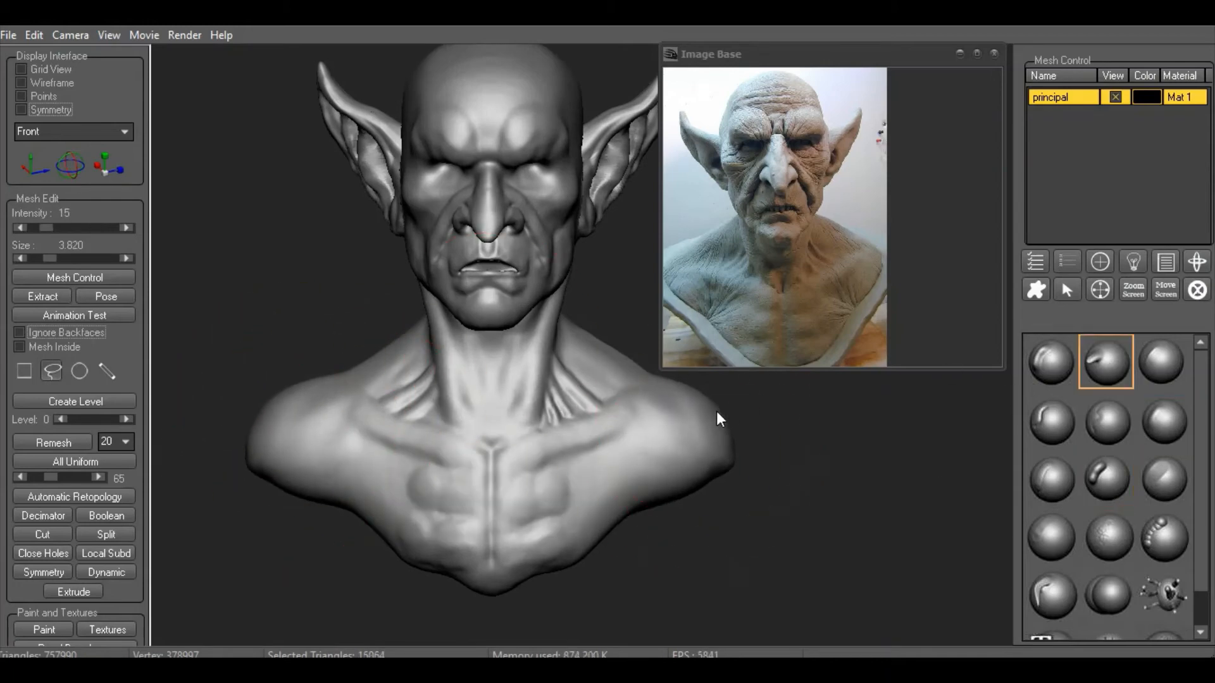
mouse_move(718, 415)
mouse_down()
mouse_move(740, 534)
mouse_move(762, 526)
mouse_up()
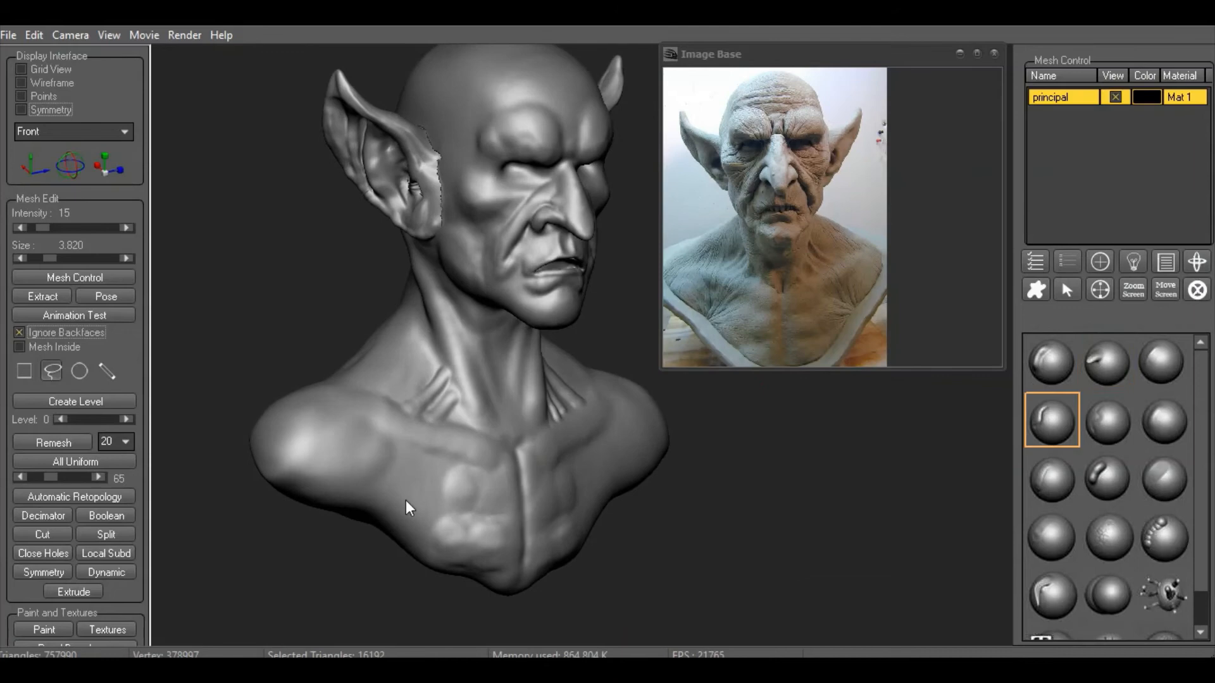
Turn on symmetry and shape the transition between shoulder and chest at brush size 1.550 and intensity 10
right_click(405, 500)
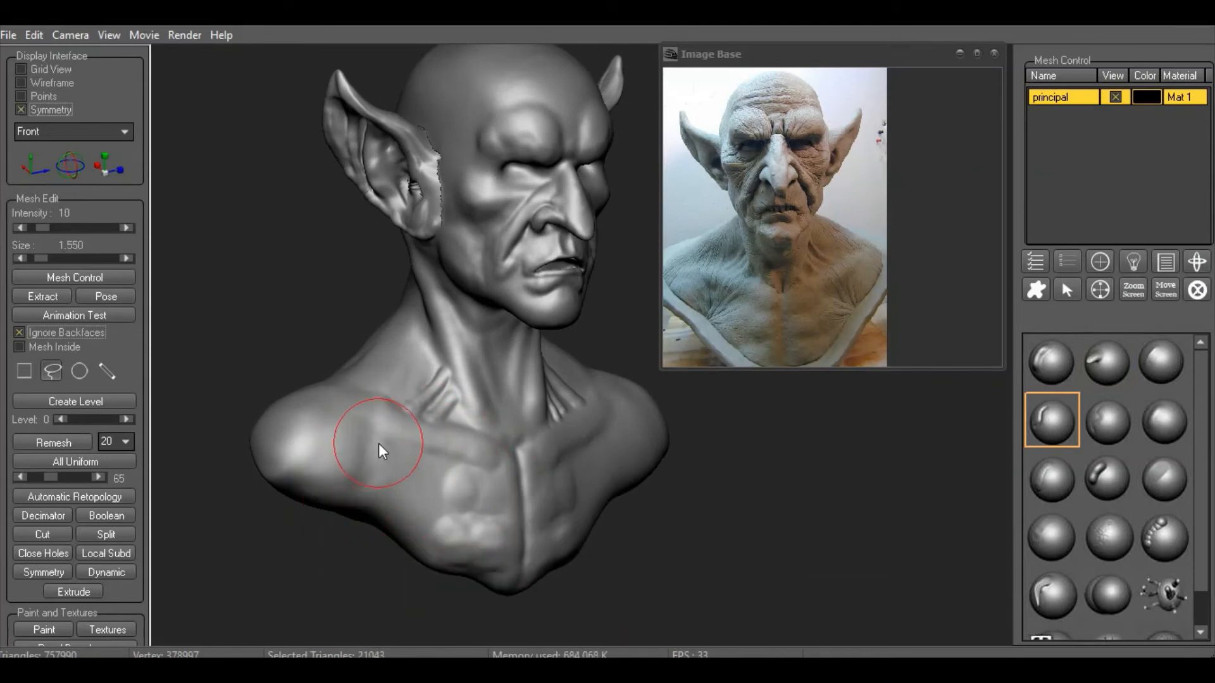
drag(379, 444, 399, 466)
drag(834, 548, 764, 514)
Turn off symmetry and refine the chest and shoulder forms with the Wax brush at size 1.550 and intensity 80
click(48, 110)
mouse_move(621, 440)
mouse_down()
mouse_move(650, 476)
mouse_move(594, 466)
mouse_move(608, 439)
mouse_up()
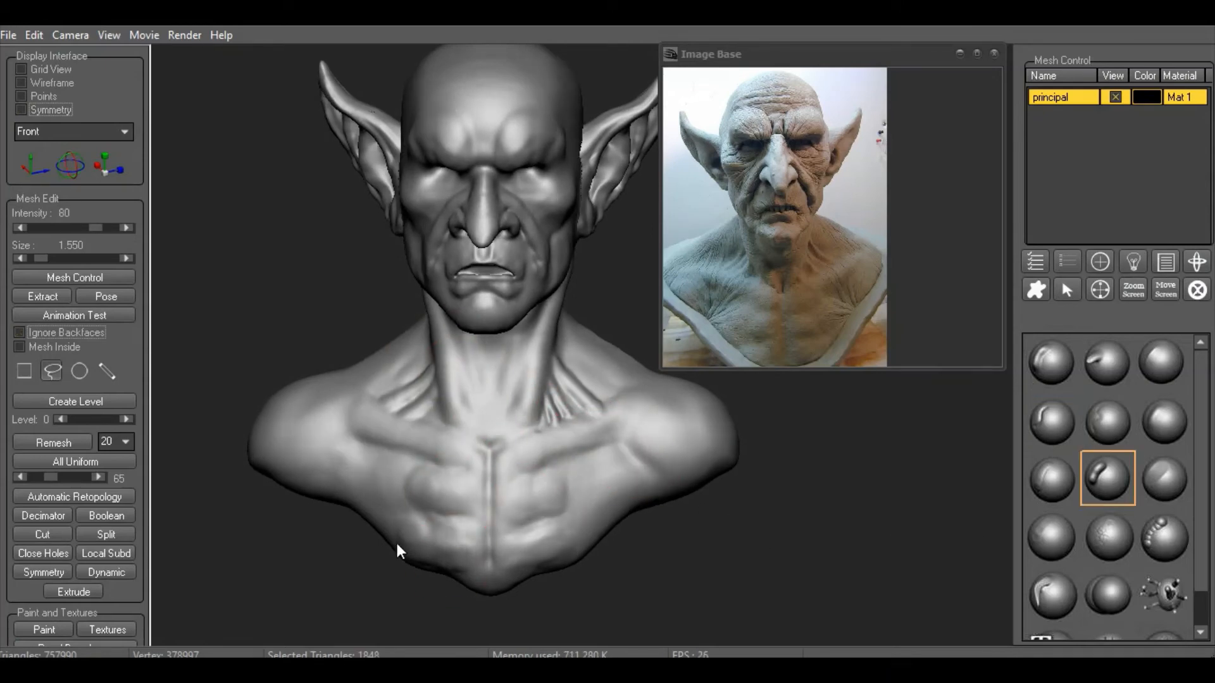
mouse_move(398, 551)
mouse_down()
mouse_move(526, 484)
mouse_move(557, 490)
mouse_move(548, 567)
mouse_up()
mouse_move(661, 539)
mouse_down()
mouse_move(737, 545)
mouse_move(738, 513)
mouse_up()
drag(632, 436, 715, 442)
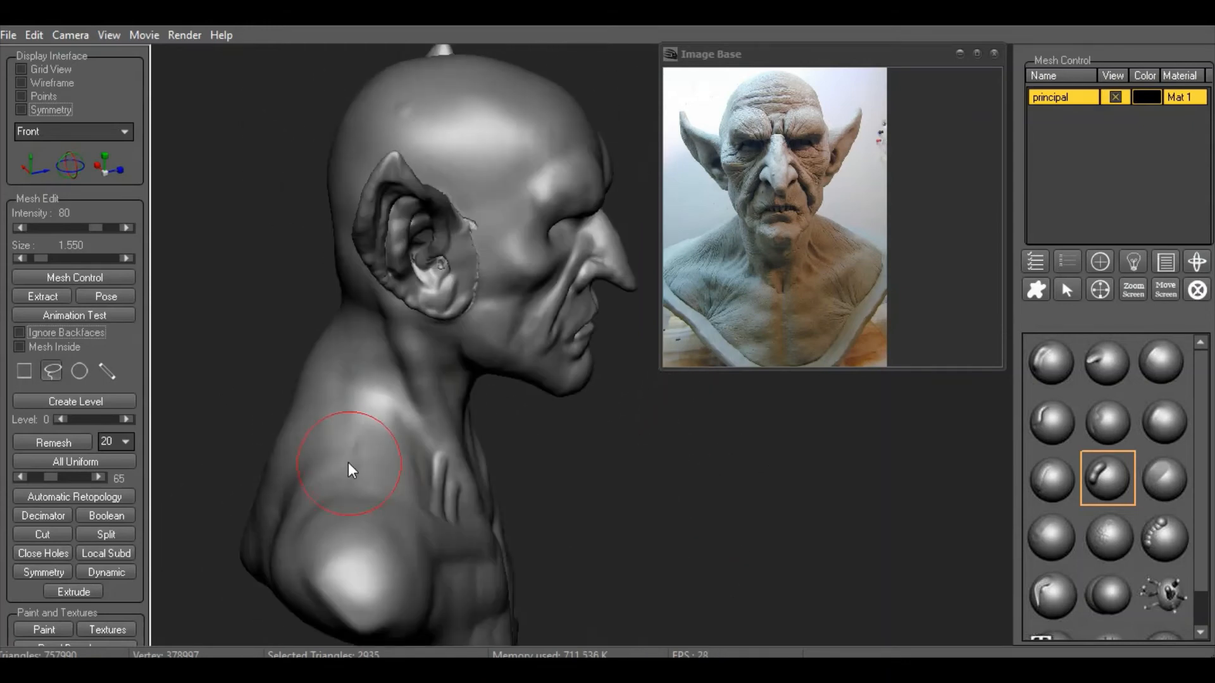
drag(665, 512, 573, 506)
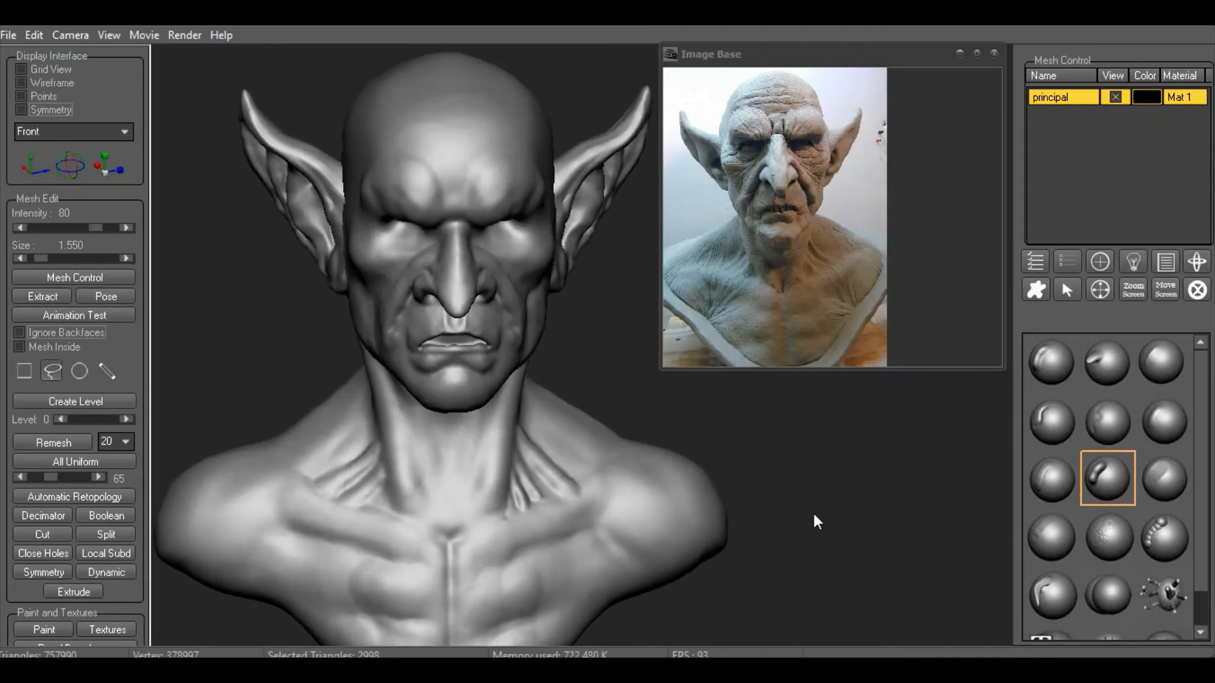
Turn on symmetry and shift the ears forward on the head at intensity 15, enlarging the brush from size 1.550 to 2.820
drag(814, 521, 532, 477)
key(3)
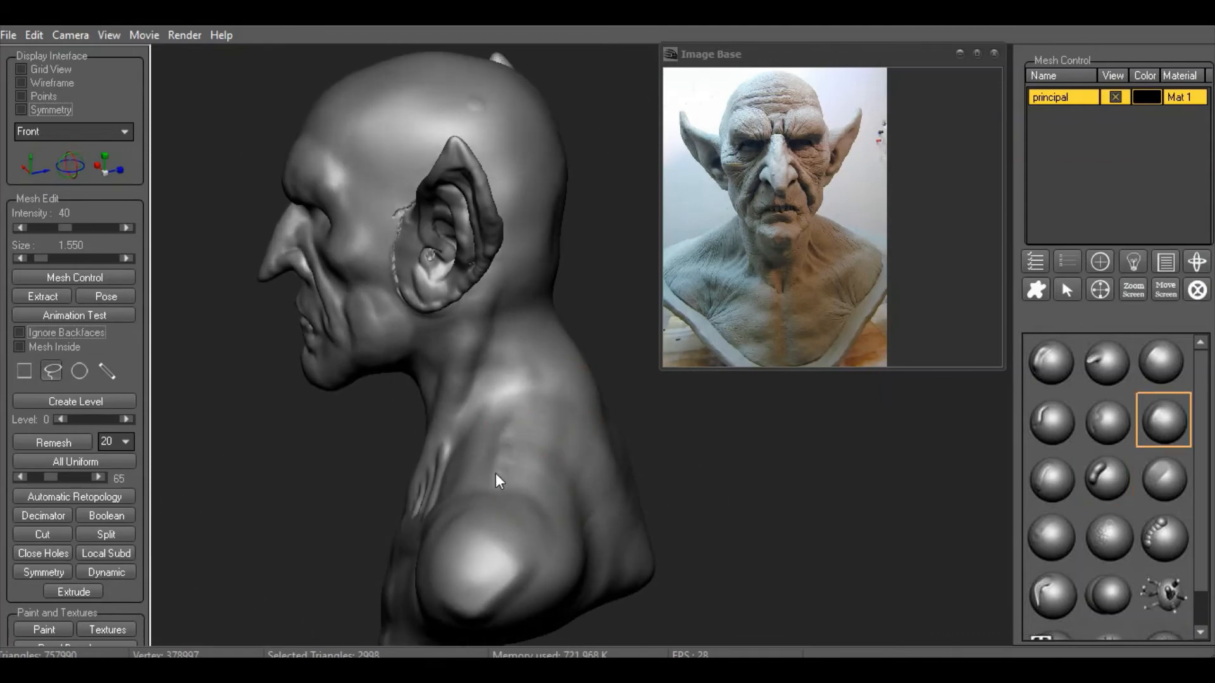
alt+drag(791, 448, 726, 513)
key(2)
click(21, 110)
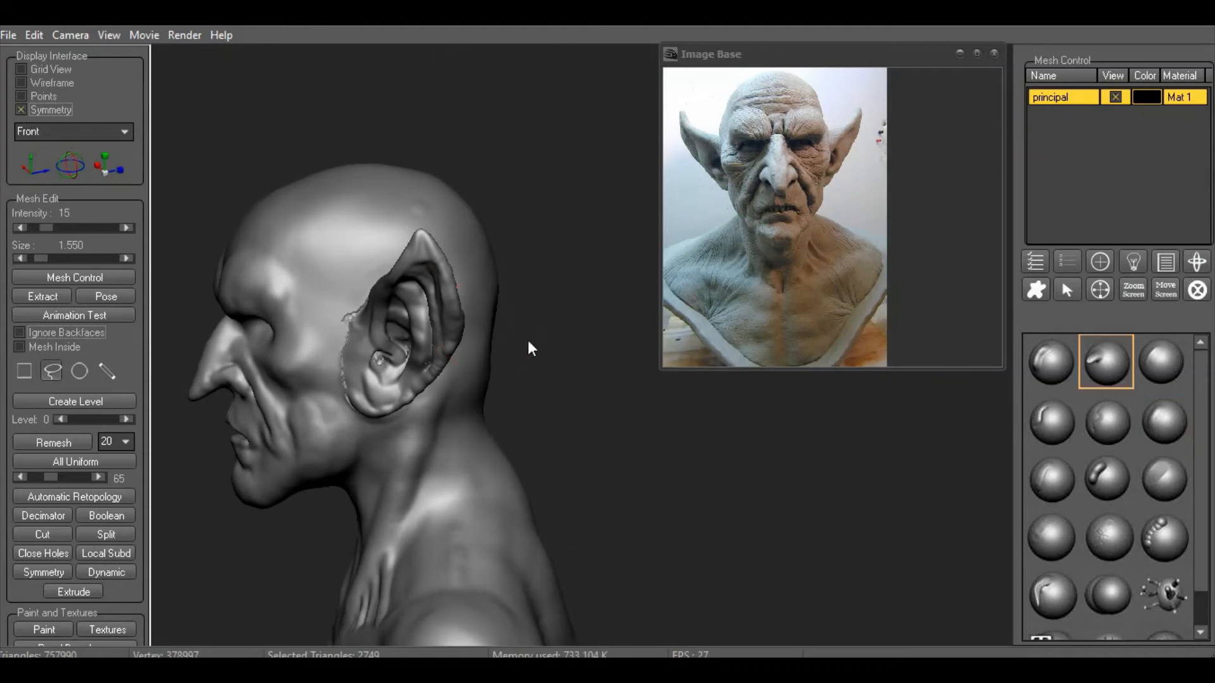
drag(528, 339, 493, 331)
right_click(545, 362)
drag(610, 399, 624, 400)
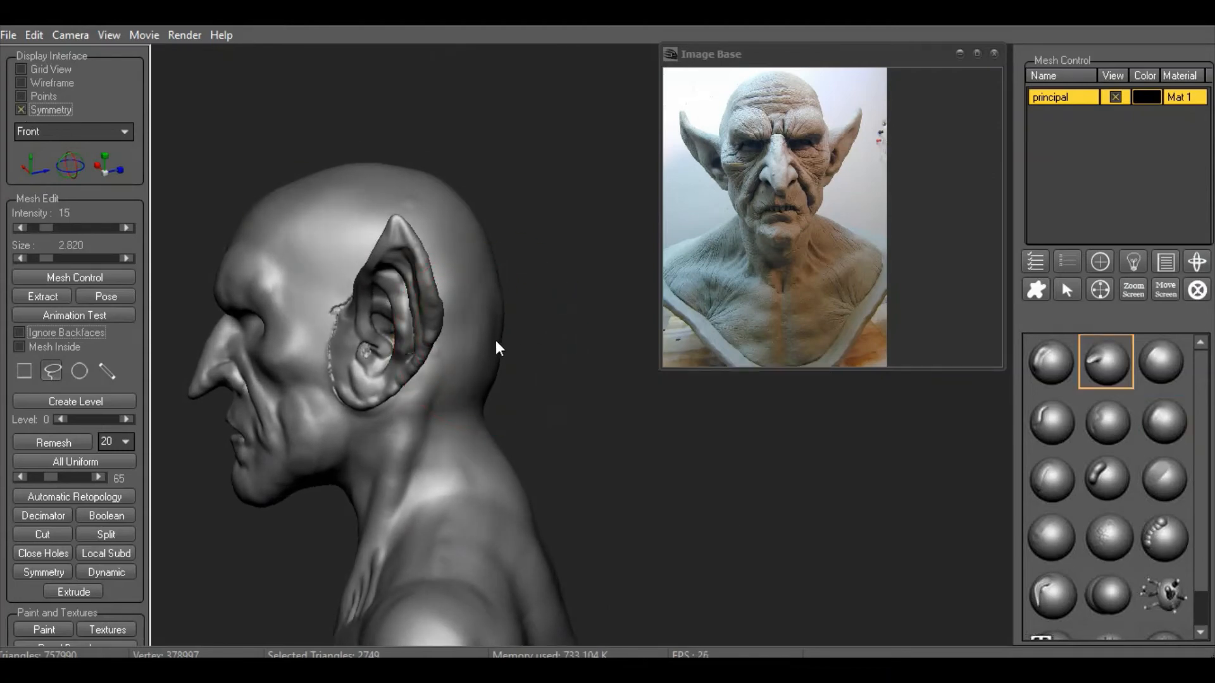
Adjust the profile of the head and neck from the side at intensity 15
mouse_move(547, 553)
mouse_down()
mouse_move(629, 539)
mouse_move(573, 522)
mouse_move(659, 503)
mouse_up()
right_click(557, 465)
mouse_move(632, 386)
mouse_down()
mouse_move(478, 427)
mouse_move(492, 430)
mouse_move(496, 466)
mouse_move(667, 466)
mouse_move(719, 434)
mouse_move(703, 499)
mouse_move(639, 483)
mouse_up()
right_click(446, 420)
drag(563, 454, 543, 453)
mouse_move(393, 403)
mouse_down()
mouse_move(407, 381)
mouse_move(430, 380)
mouse_up()
Clean up the ears' front edges and inner hollows with the Smooth brush at size 0.680 and intensity 40
mouse_move(569, 569)
mouse_down()
mouse_move(660, 561)
mouse_move(741, 511)
mouse_up()
mouse_move(623, 335)
mouse_down()
mouse_move(688, 466)
mouse_move(794, 477)
mouse_up()
right_click(553, 399)
drag(553, 398, 517, 396)
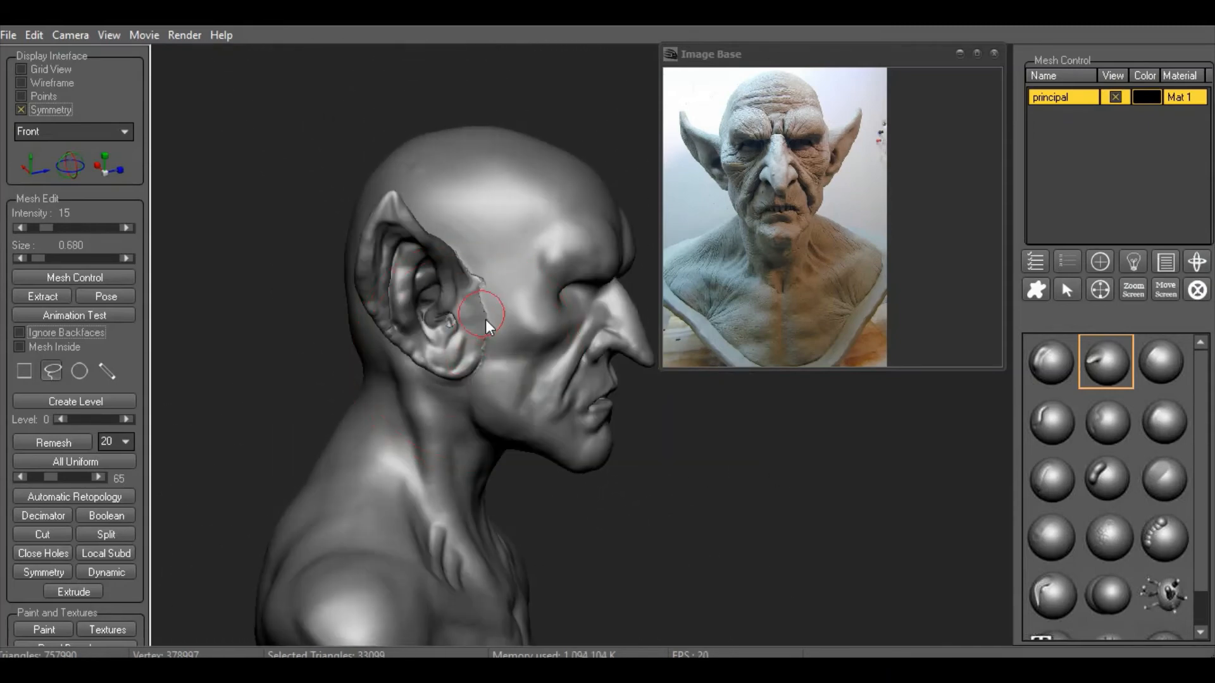
click(1163, 420)
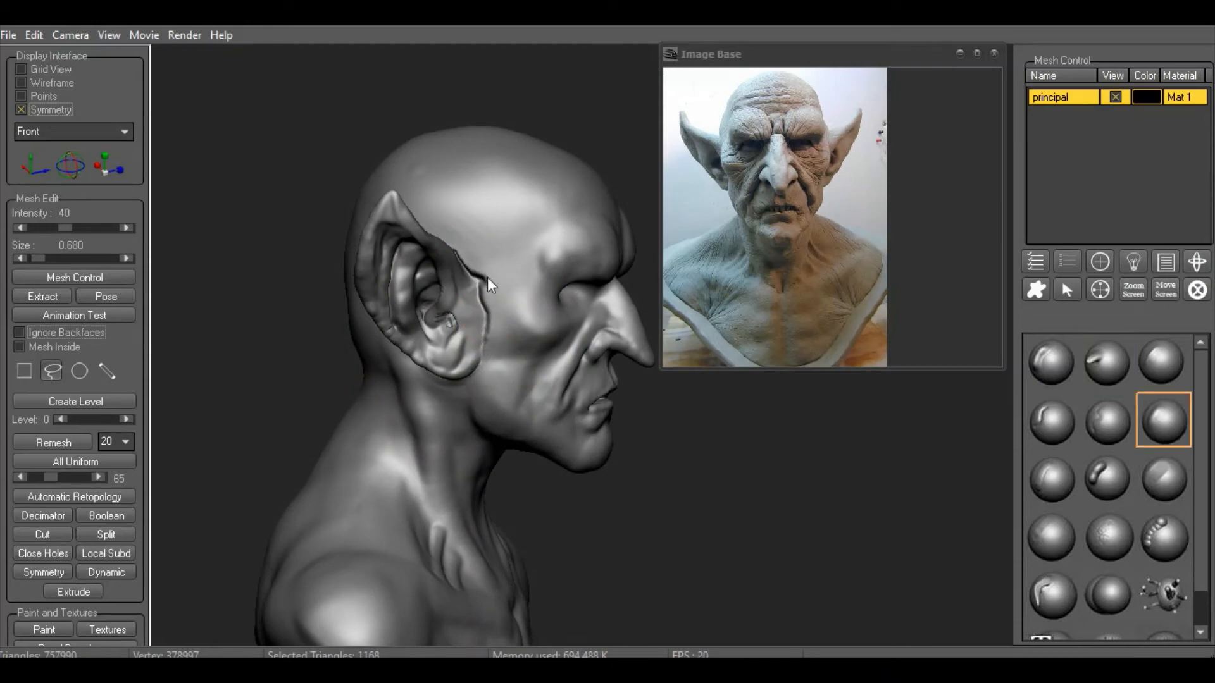
scroll(643, 463, up, 5)
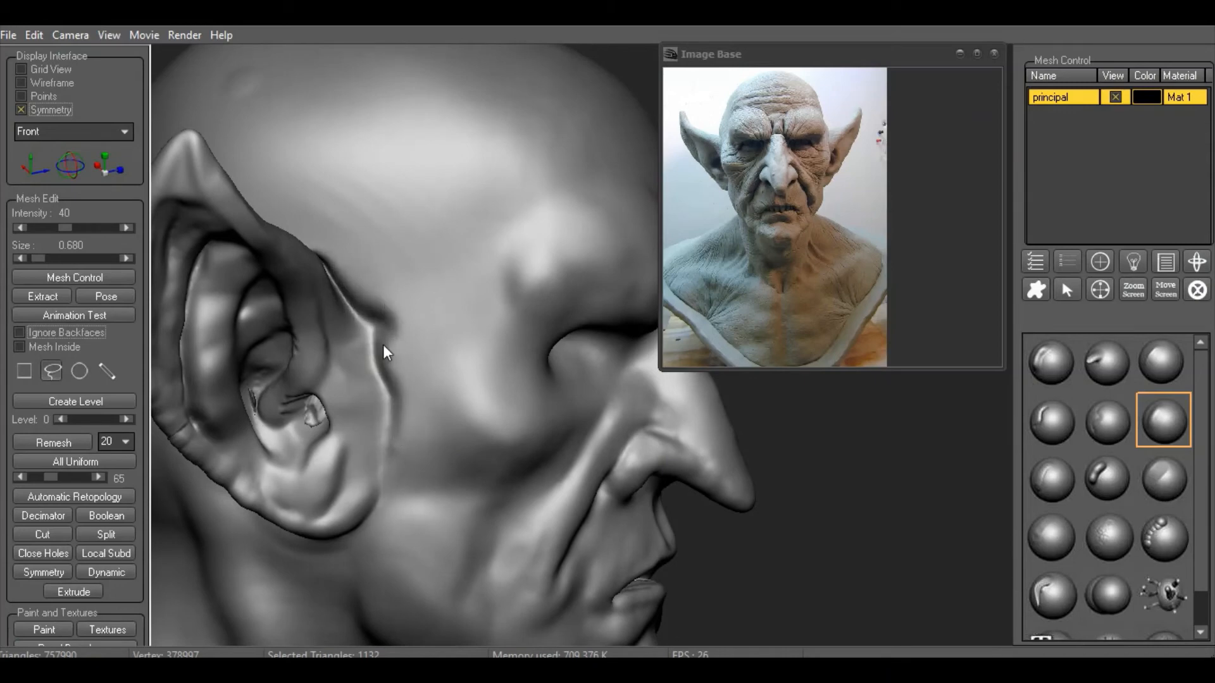
mouse_move(257, 399)
mouse_down()
mouse_move(267, 412)
mouse_move(252, 378)
mouse_up()
drag(309, 408, 313, 417)
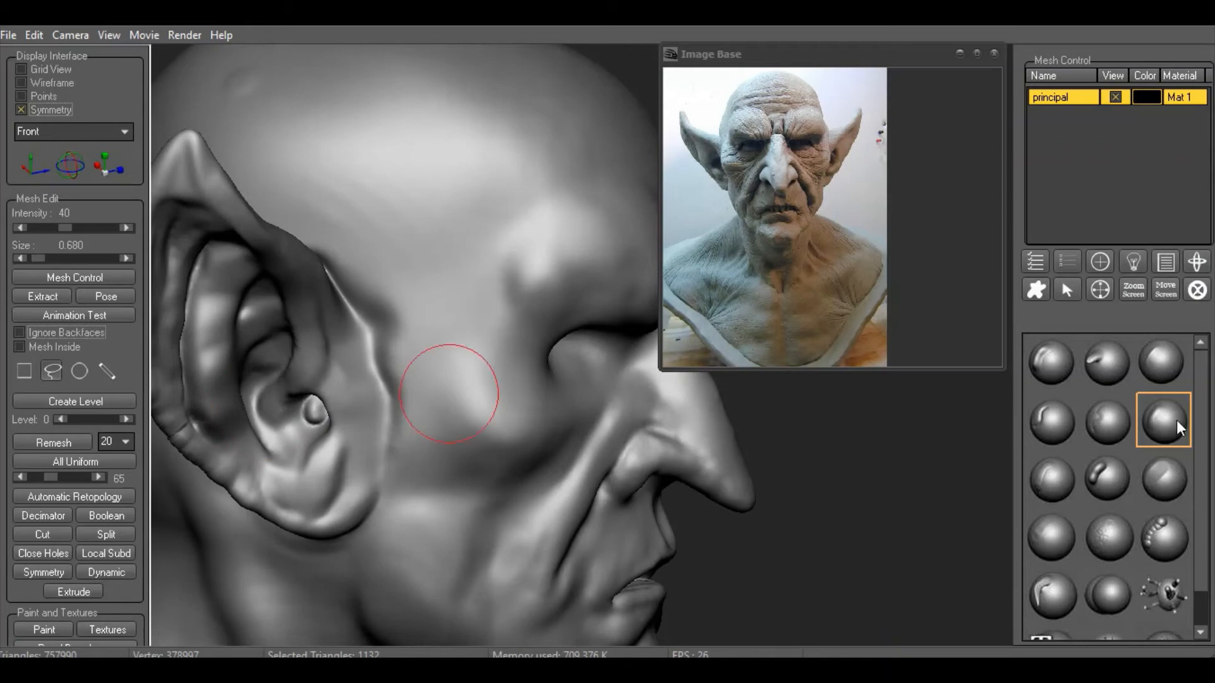
drag(387, 399, 393, 446)
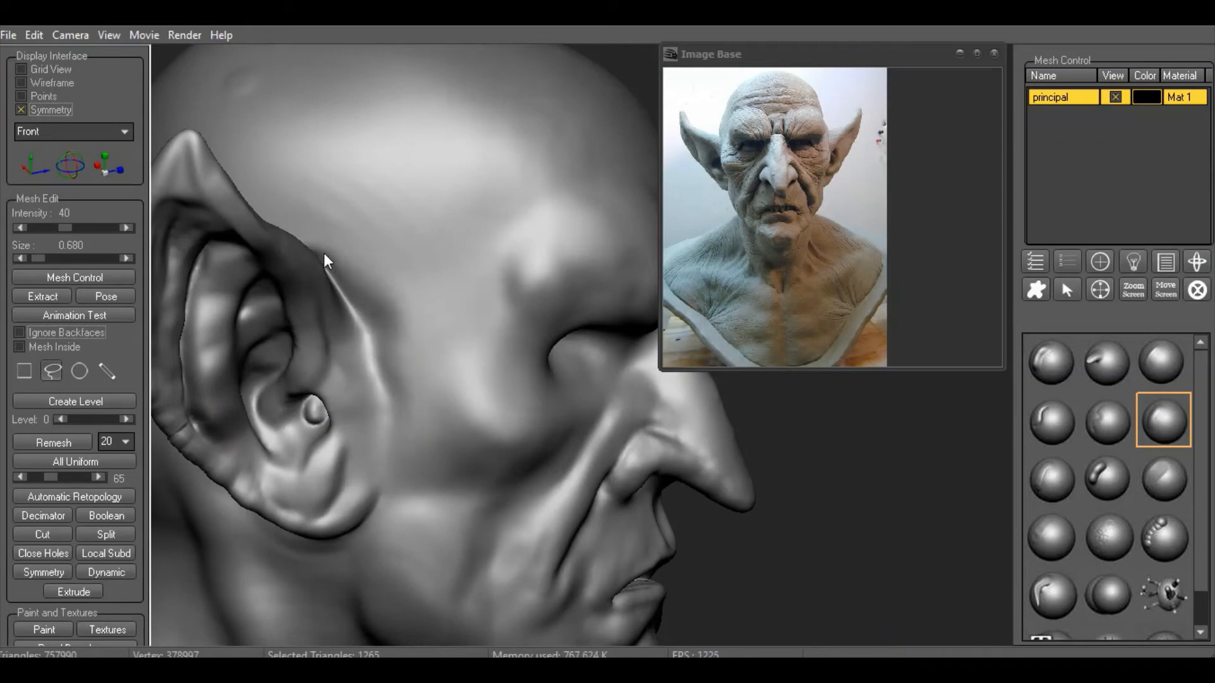
Smooth the seam where the ears join the back of the head at size 0.680 and intensity 40
drag(826, 446, 1110, 416)
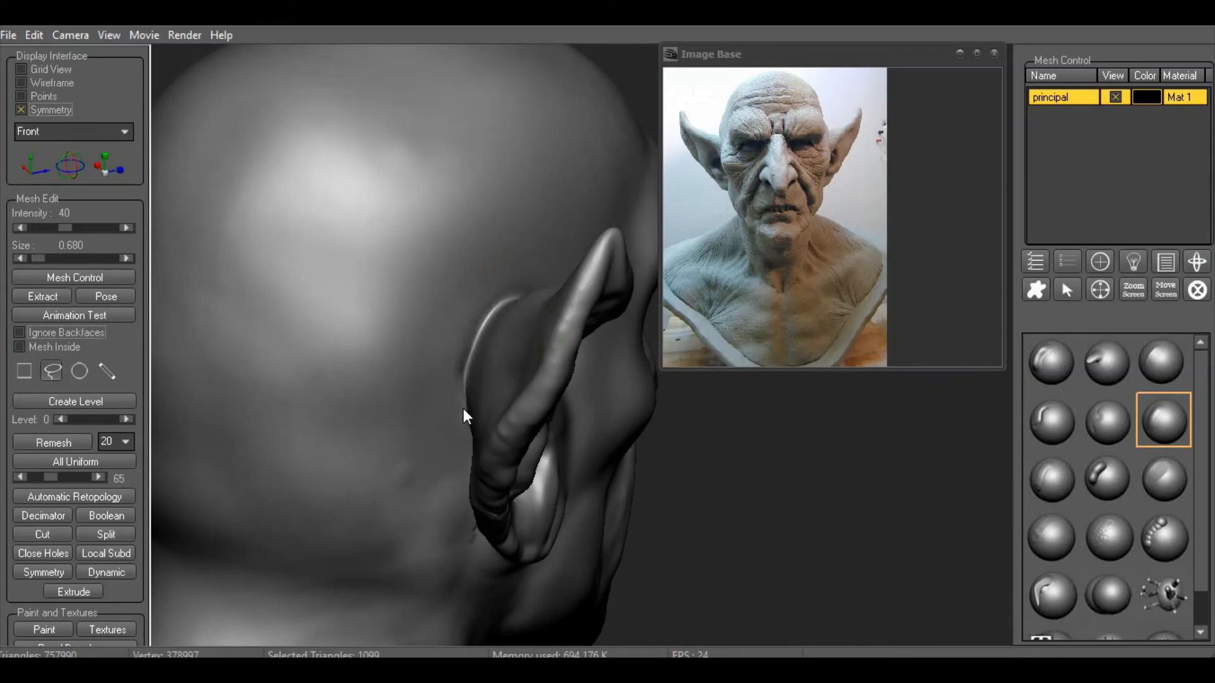
drag(725, 503, 733, 467)
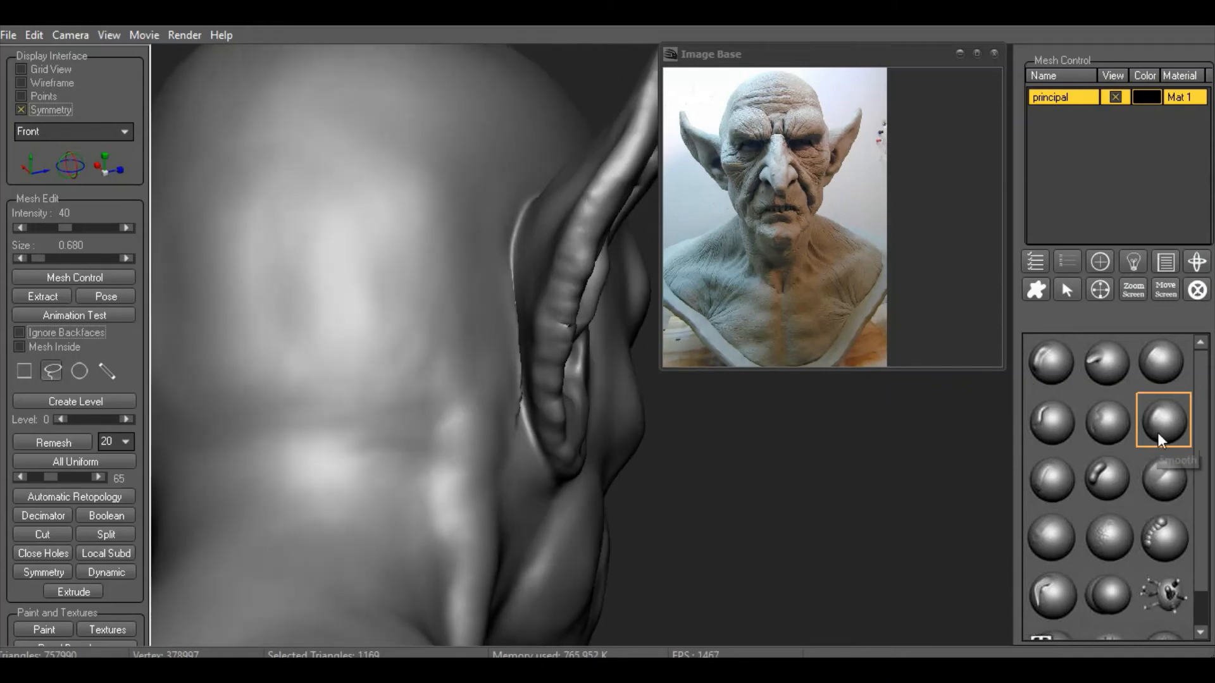
click(1157, 434)
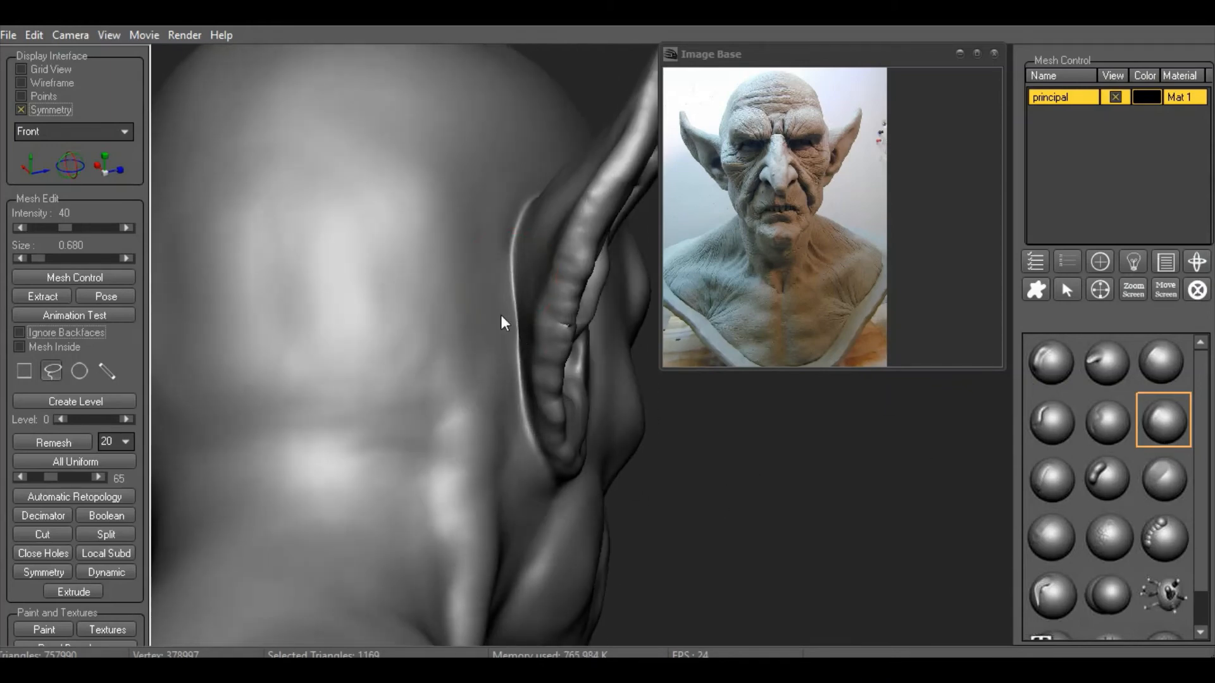
drag(949, 443, 608, 488)
Set the direction option to View, turn off symmetry and build up one outer brow at size 0.680 and intensity 28
click(125, 132)
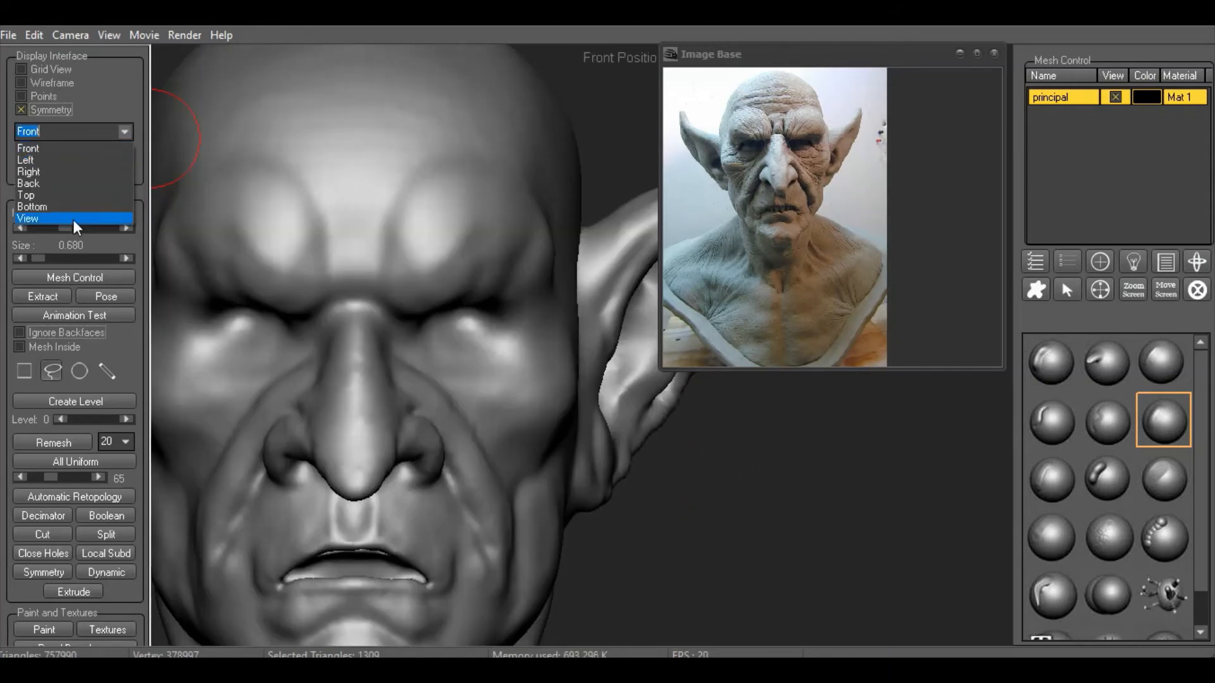
click(74, 218)
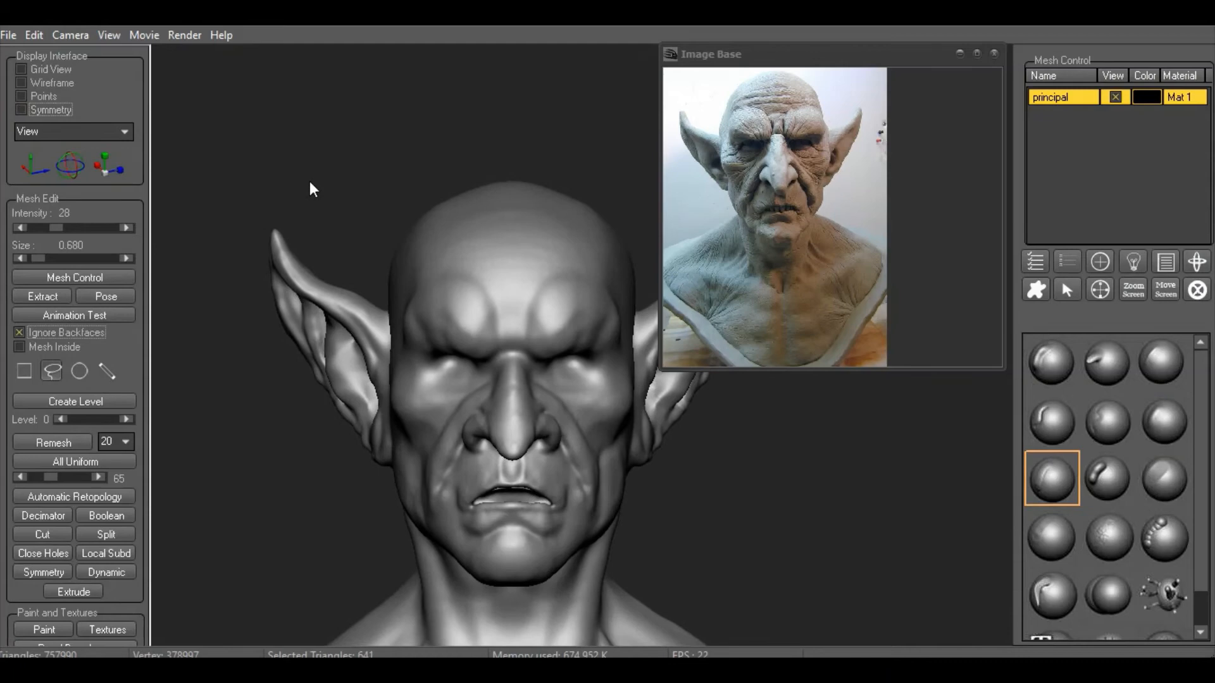
scroll(309, 181, up, 3)
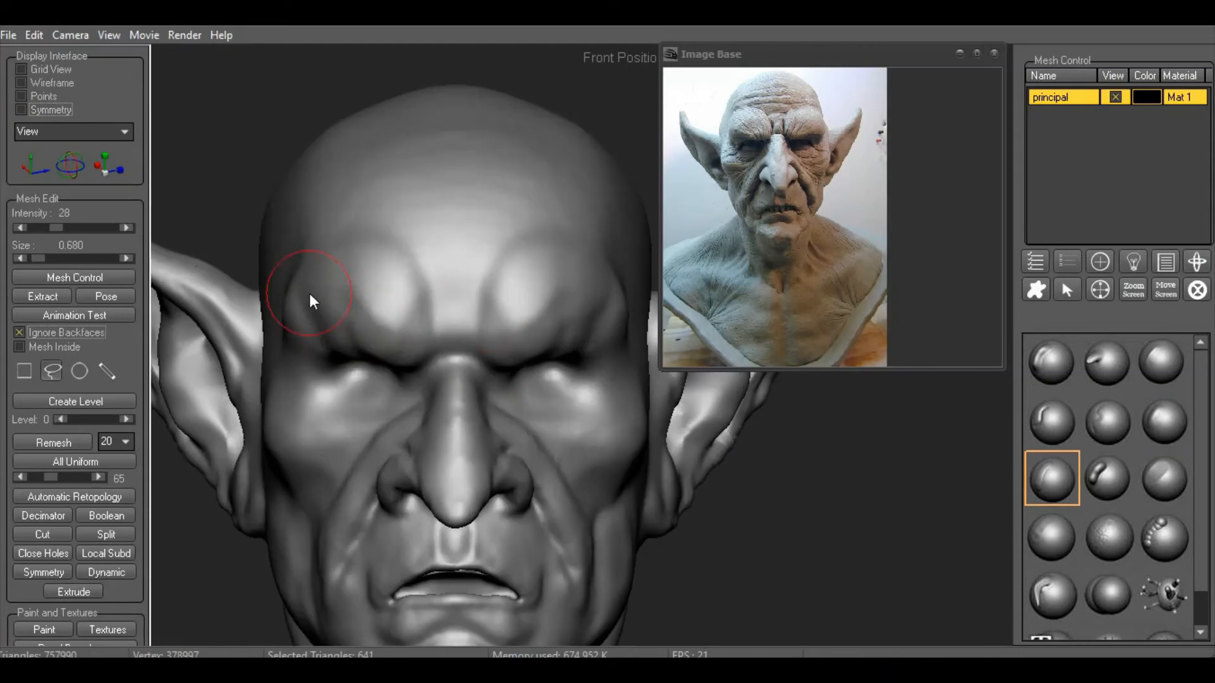
drag(772, 496, 841, 528)
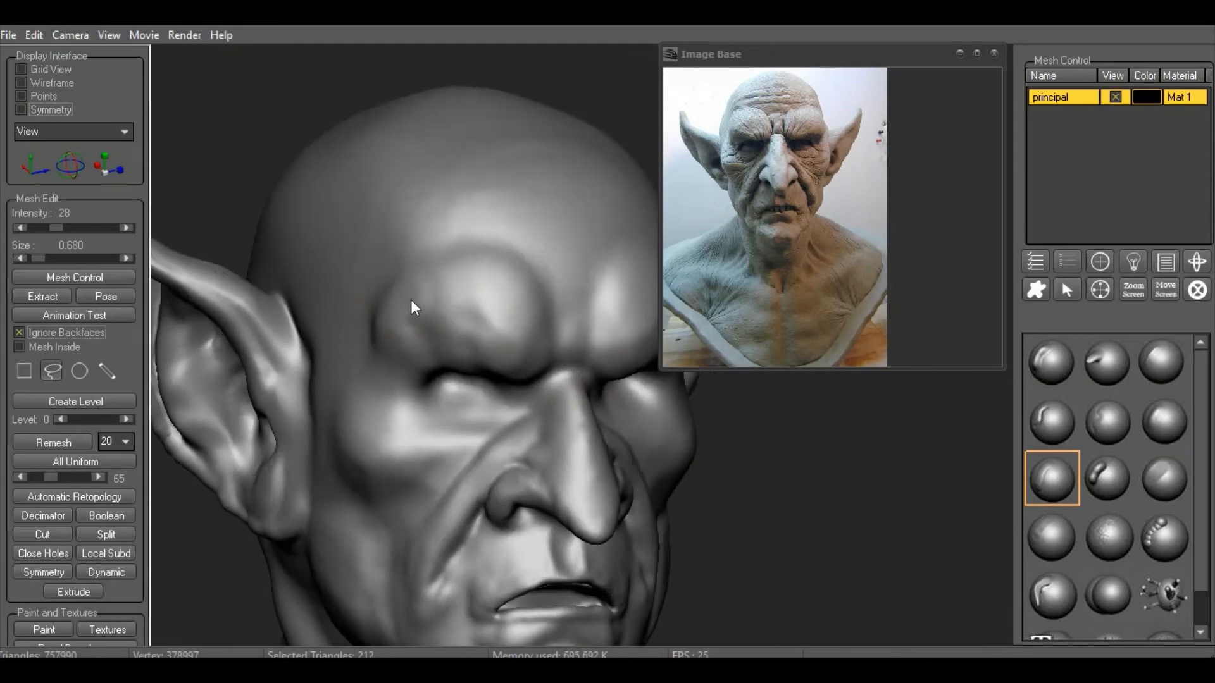
mouse_move(412, 298)
mouse_down()
mouse_move(386, 283)
mouse_move(418, 298)
mouse_move(420, 343)
mouse_move(438, 336)
mouse_move(420, 301)
mouse_up()
mouse_move(791, 468)
mouse_down()
mouse_move(705, 465)
mouse_move(760, 471)
mouse_up()
Refine the built-up brow at size 0.680 and intensity 15, and soften its edges with the Smooth brush at intensity 40
click(1163, 479)
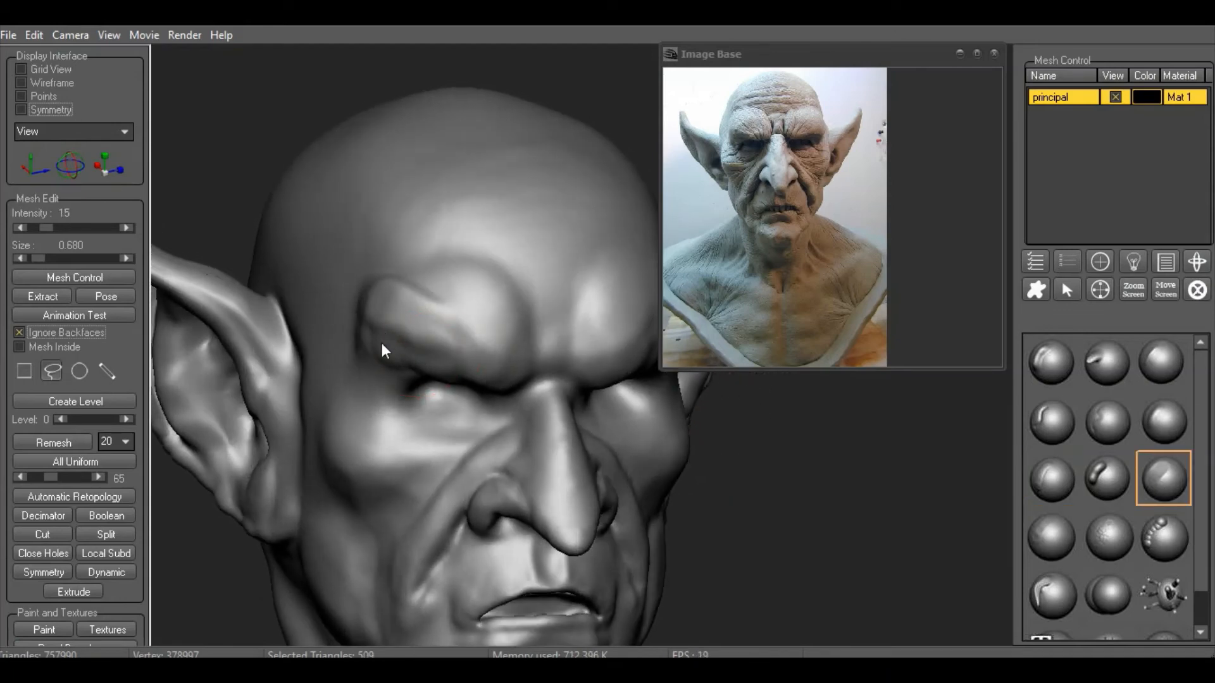
mouse_move(885, 550)
mouse_down()
mouse_move(802, 538)
mouse_move(828, 532)
mouse_up()
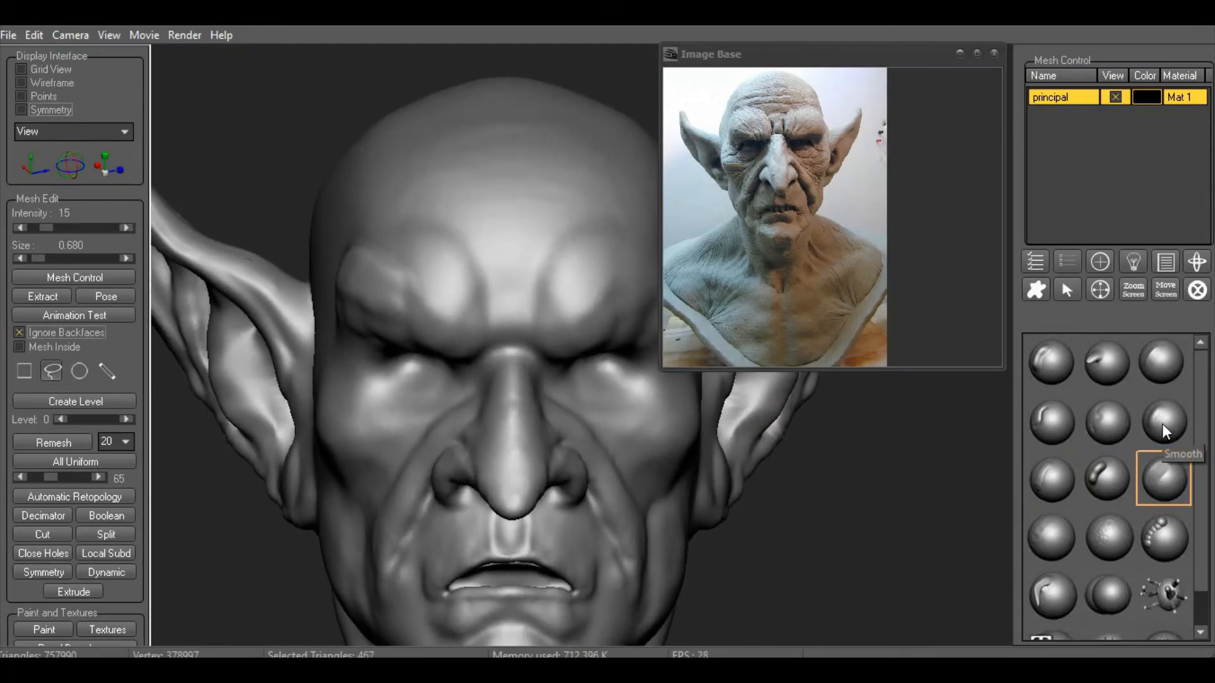
click(1163, 425)
mouse_move(760, 497)
mouse_down()
mouse_move(831, 493)
mouse_move(798, 487)
mouse_up()
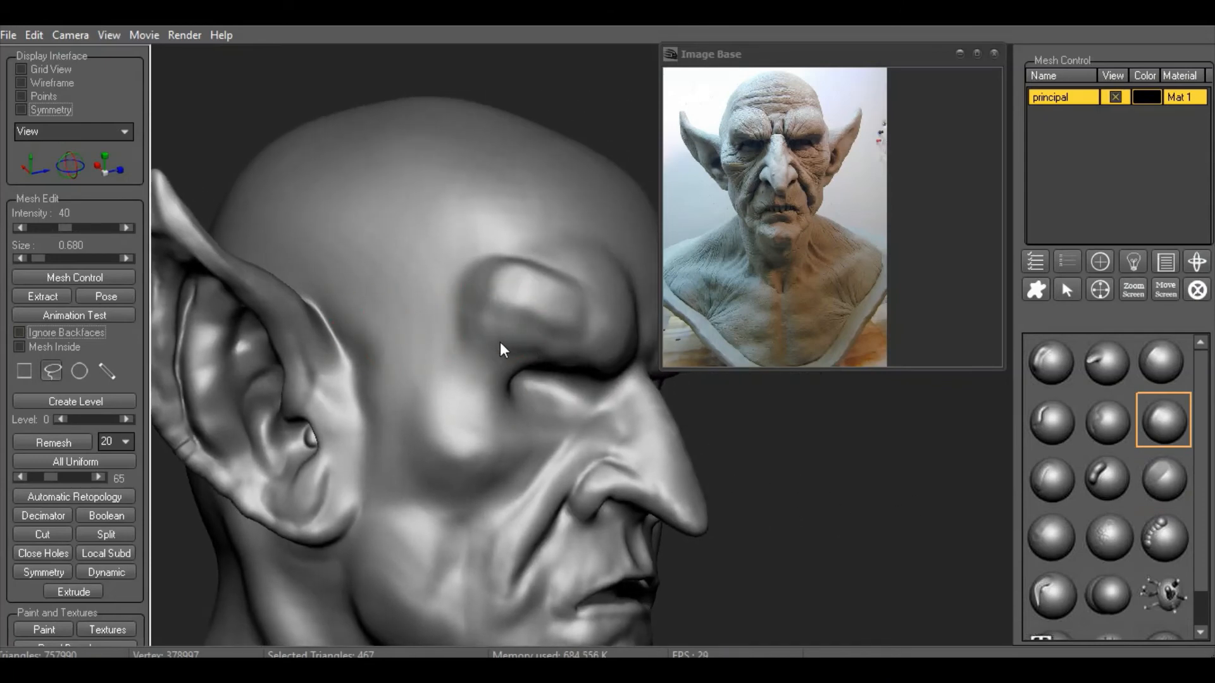
mouse_move(898, 449)
mouse_down()
mouse_move(788, 443)
mouse_move(816, 444)
mouse_up()
Add more volume to the same brow and flatten its surface at size 0.680 and intensity 15
click(1106, 362)
mouse_move(835, 487)
mouse_down()
mouse_move(883, 491)
mouse_move(844, 491)
mouse_up()
click(1062, 461)
mouse_move(295, 282)
mouse_down()
mouse_move(366, 307)
mouse_move(293, 259)
mouse_move(302, 246)
mouse_move(262, 267)
mouse_move(307, 261)
mouse_up()
drag(737, 484, 798, 453)
click(1155, 486)
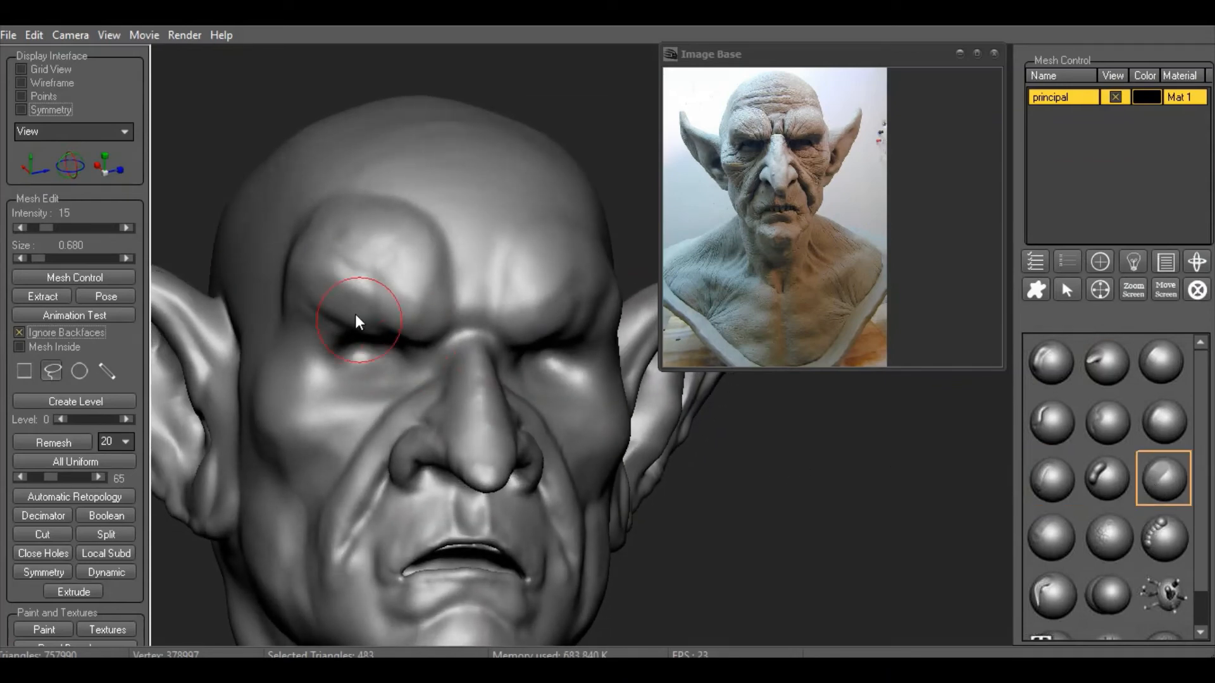
drag(355, 312, 351, 293)
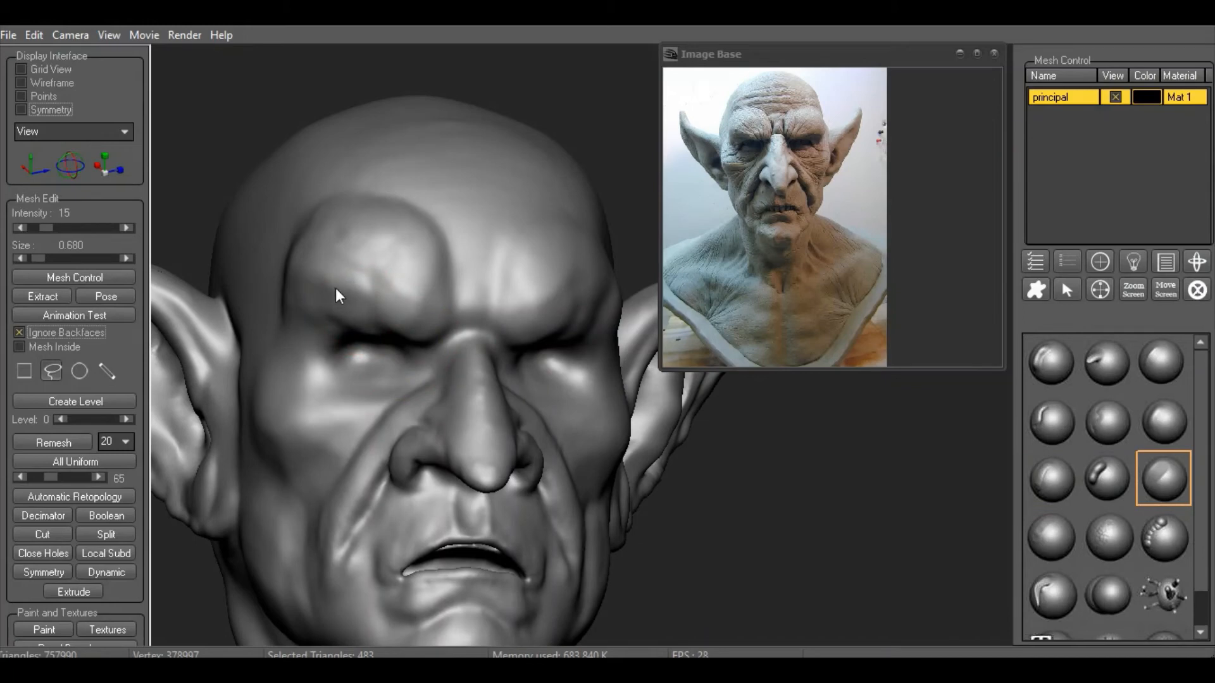
scroll(769, 520, down, 5)
middle_drag(769, 520, 735, 458)
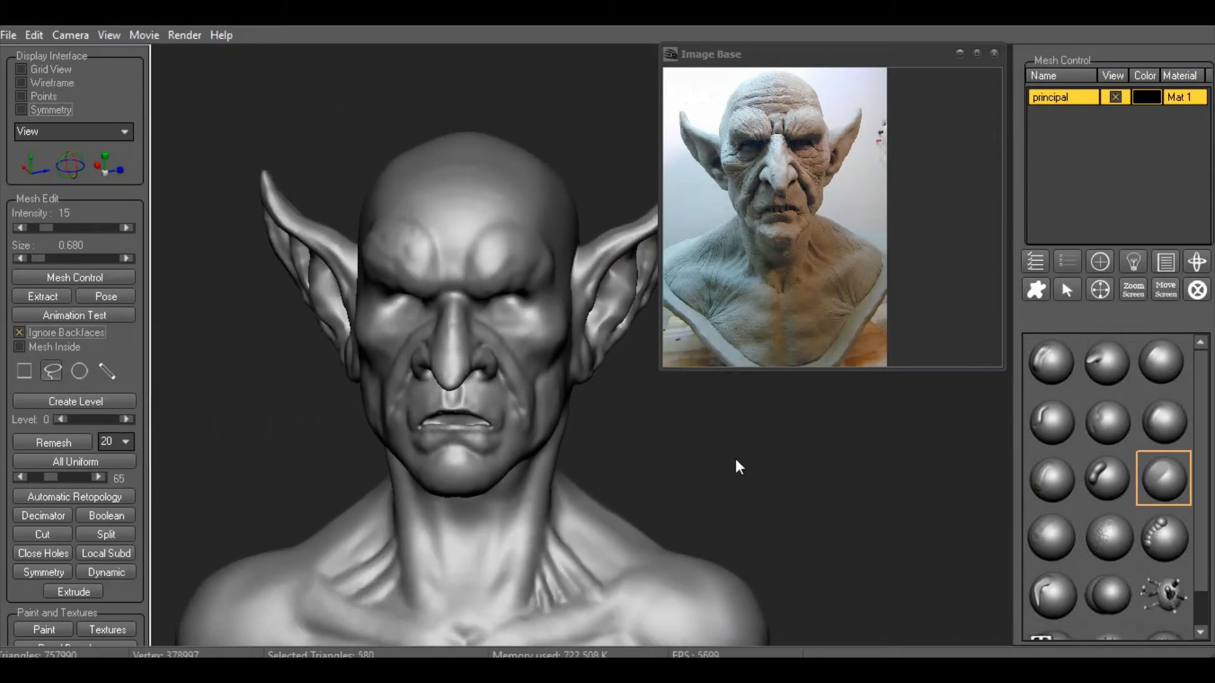
Reshape the outer contours of the cheeks and jaw at intensity 15 with brush sizes 1.550 and 1.150
drag(736, 458, 749, 465)
click(1127, 373)
right_click(517, 337)
drag(569, 374, 575, 374)
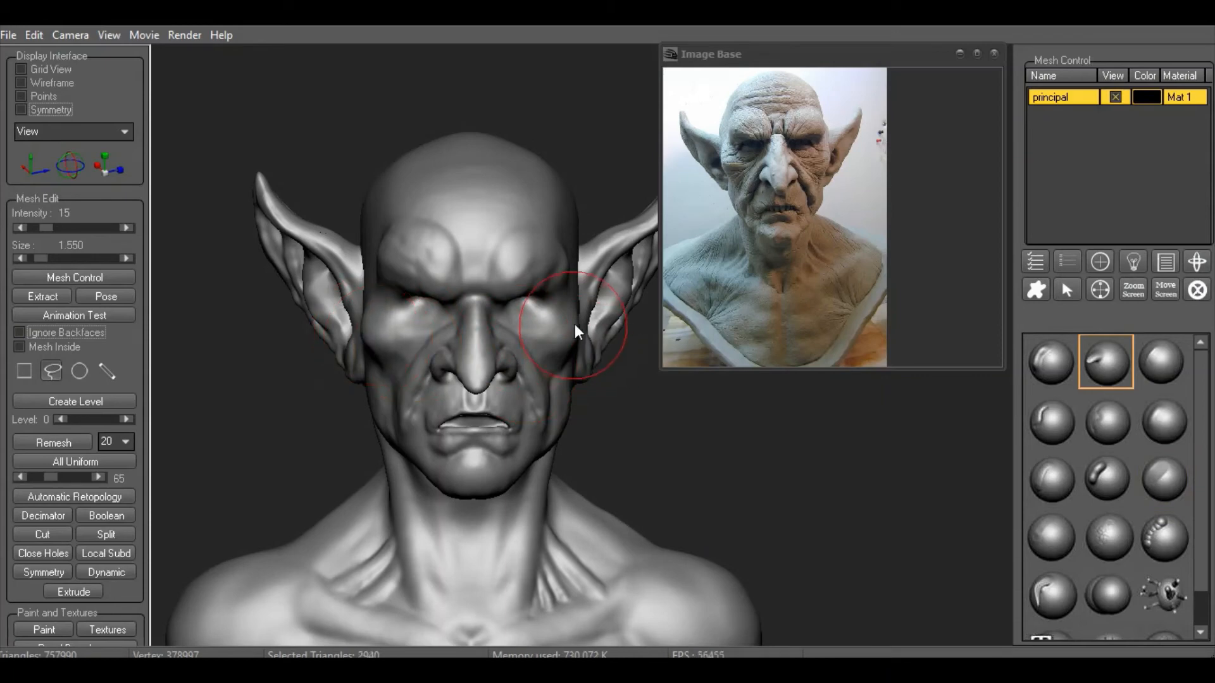
right_click(378, 415)
drag(504, 447, 487, 448)
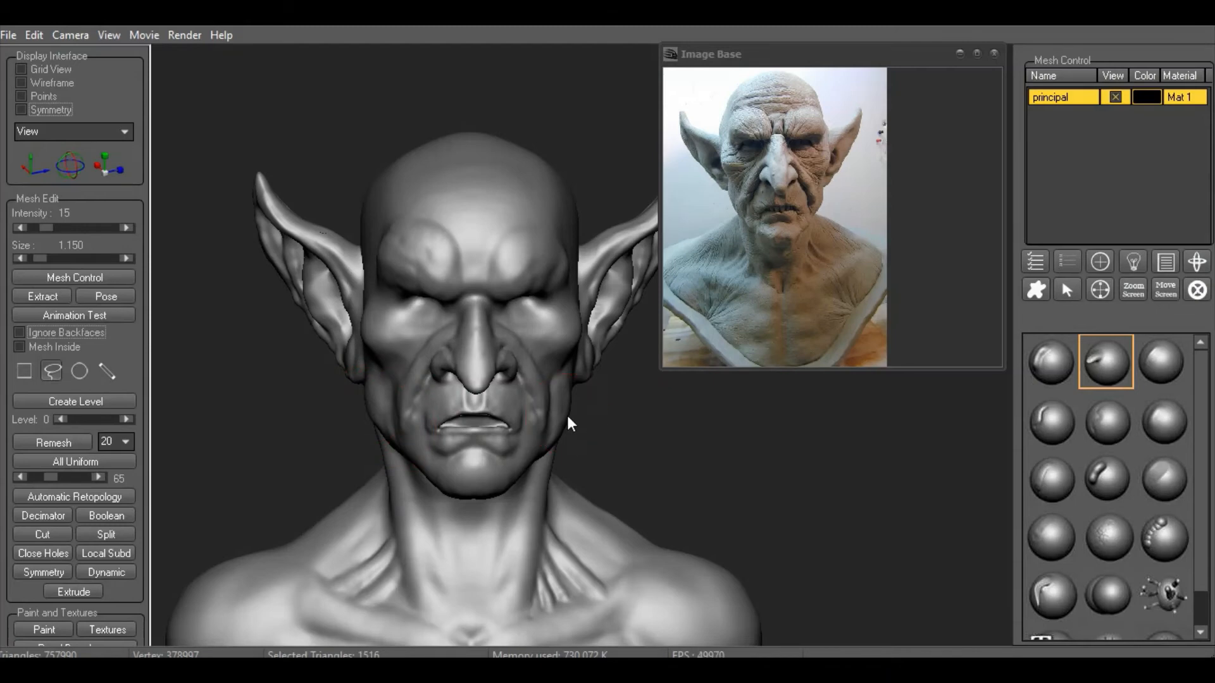
Define the neck cords down to the notch between the collarbones at size 0.750 and intensity 10, and smooth the notch at intensity 40
middle_drag(637, 435, 628, 340)
click(1058, 429)
right_click(454, 460)
drag(509, 490, 504, 490)
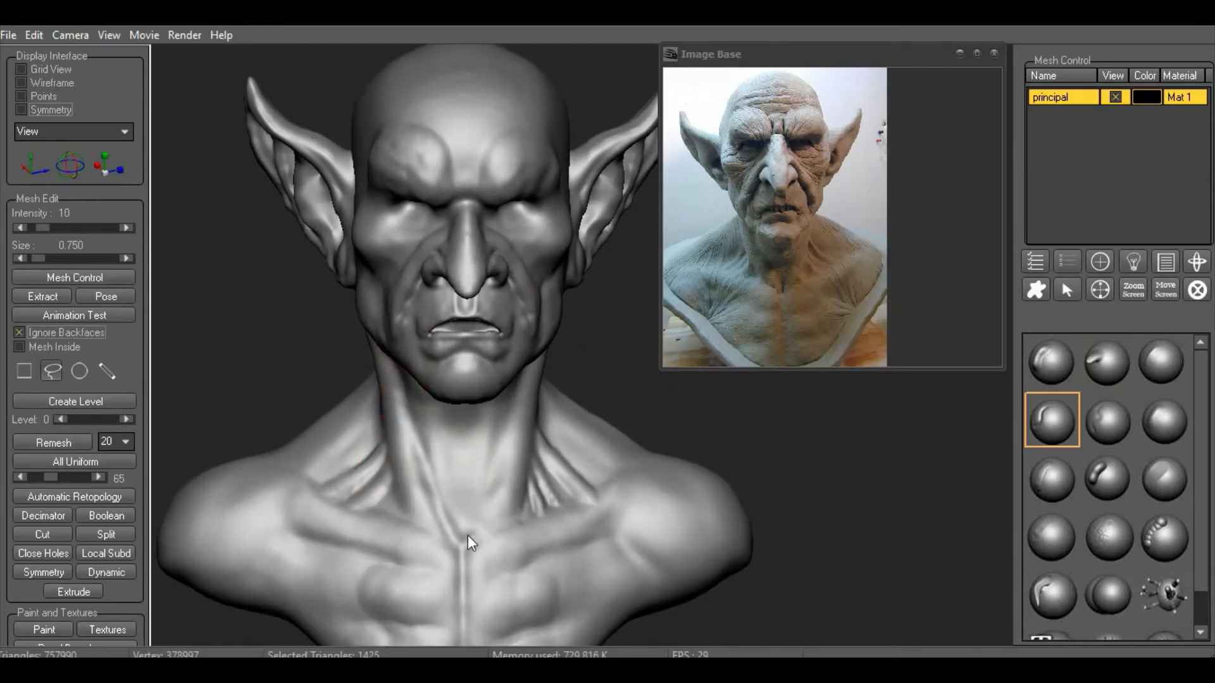
click(1038, 477)
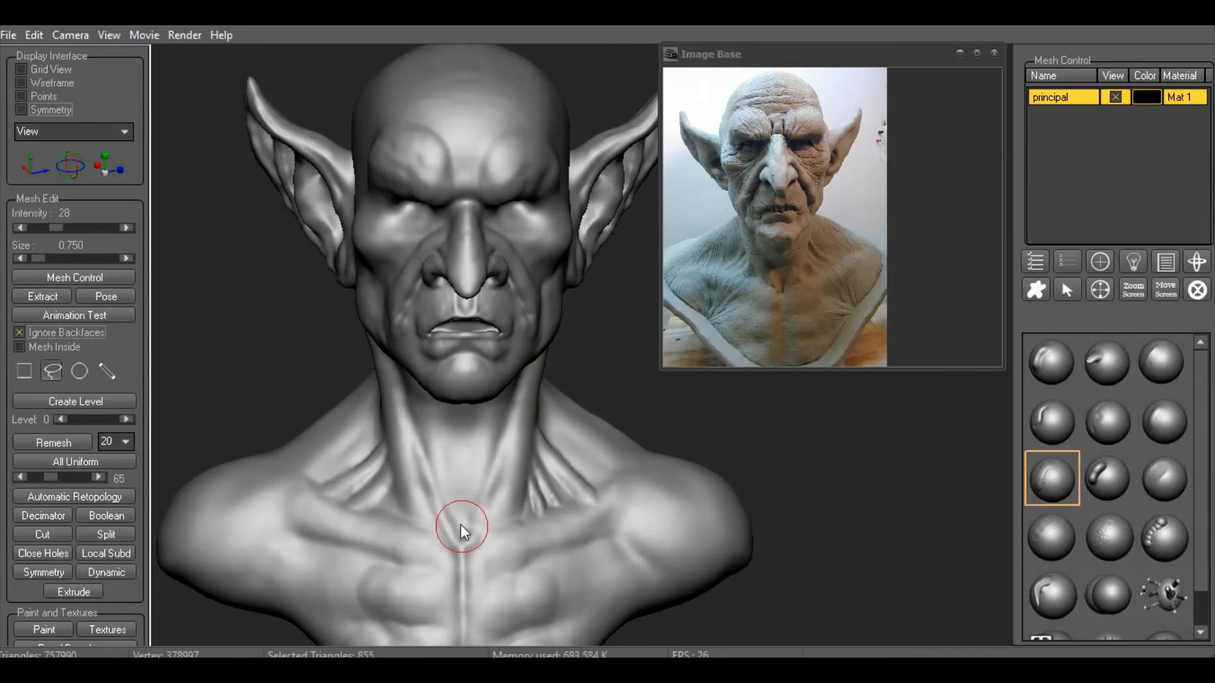
click(1162, 422)
scroll(768, 504, down, 3)
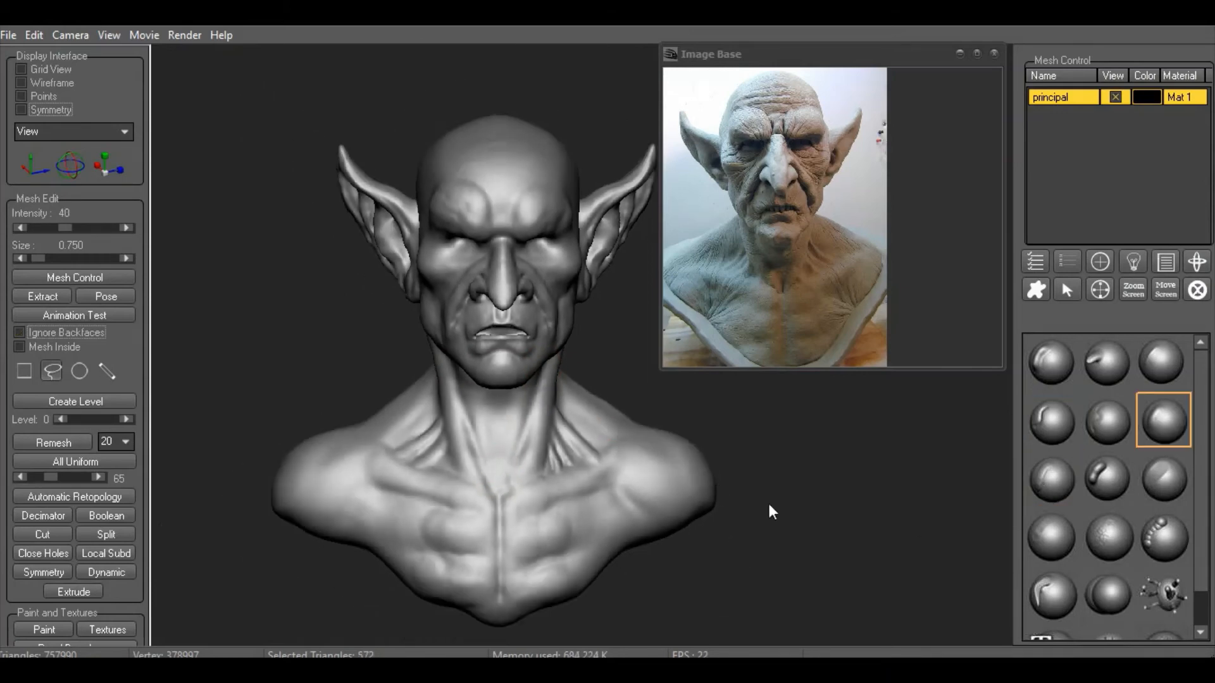
Turn on symmetry and set the Wax brush to size 0.500 and intensity 80 for work on the forehead
drag(768, 504, 769, 504)
middle_drag(770, 504, 773, 587)
scroll(759, 538, up, 3)
middle_drag(749, 444, 746, 506)
scroll(746, 506, up, 3)
click(1099, 484)
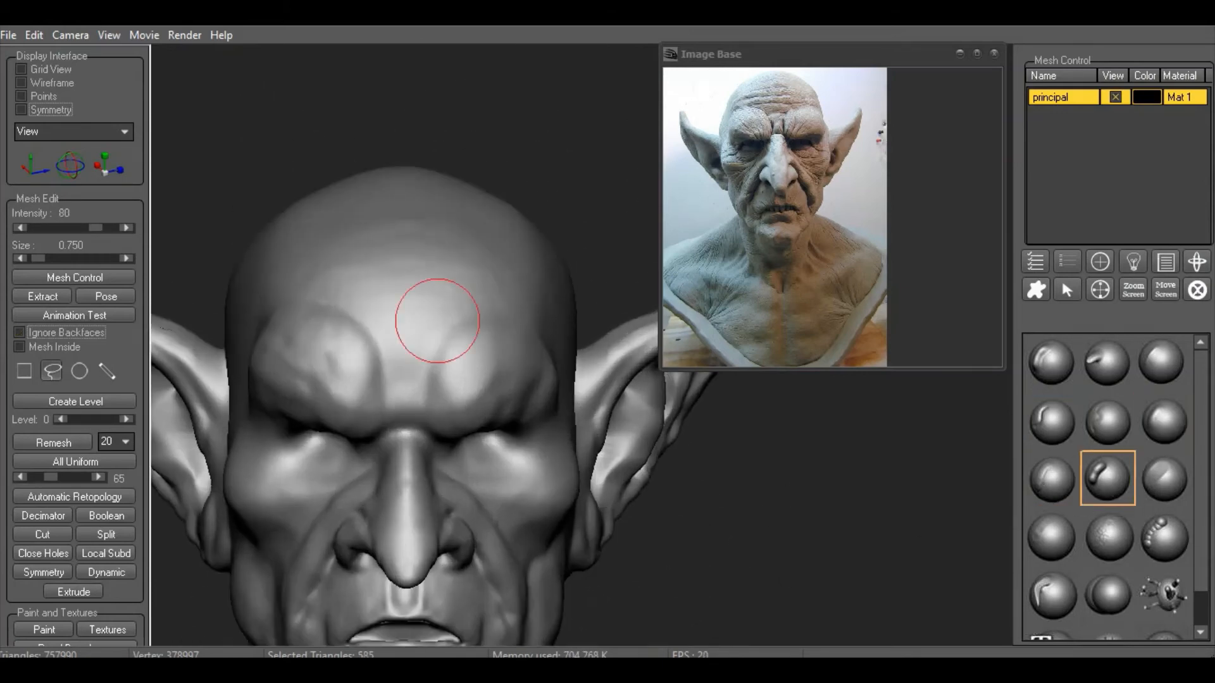
click(26, 109)
right_click(300, 299)
click(332, 336)
click(332, 337)
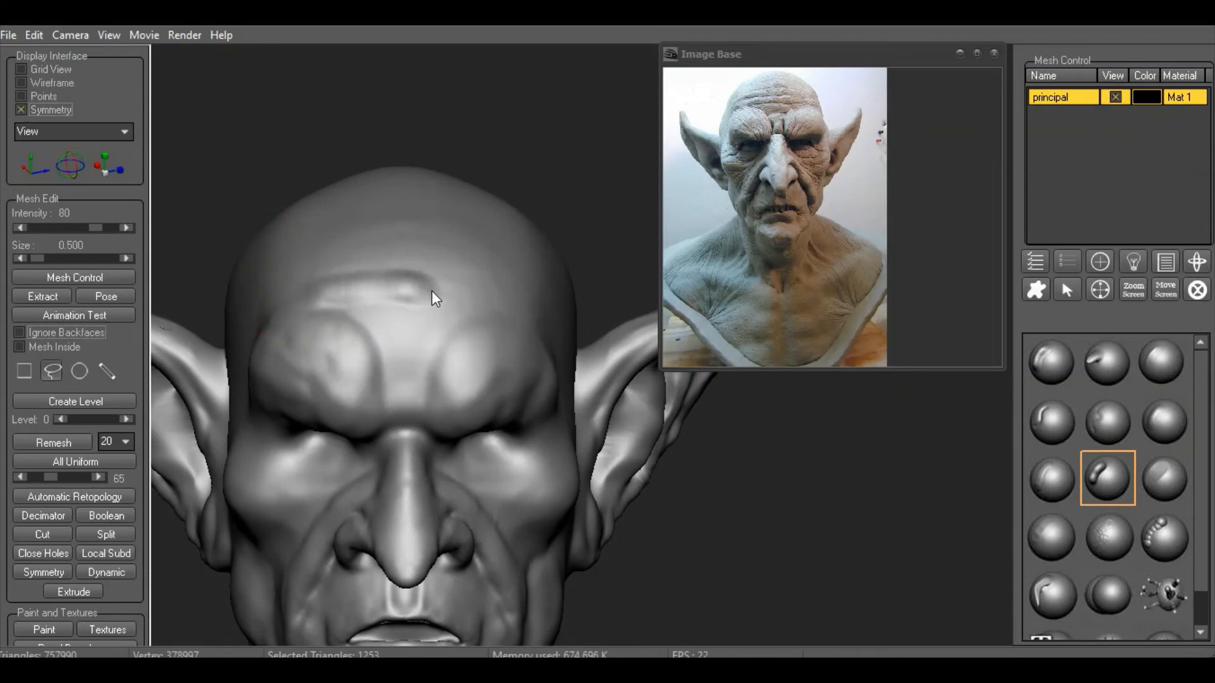
Try to raise horizontal forehead wrinkles and the area between the brows with the Wax brush at size 0.500
drag(411, 268, 302, 268)
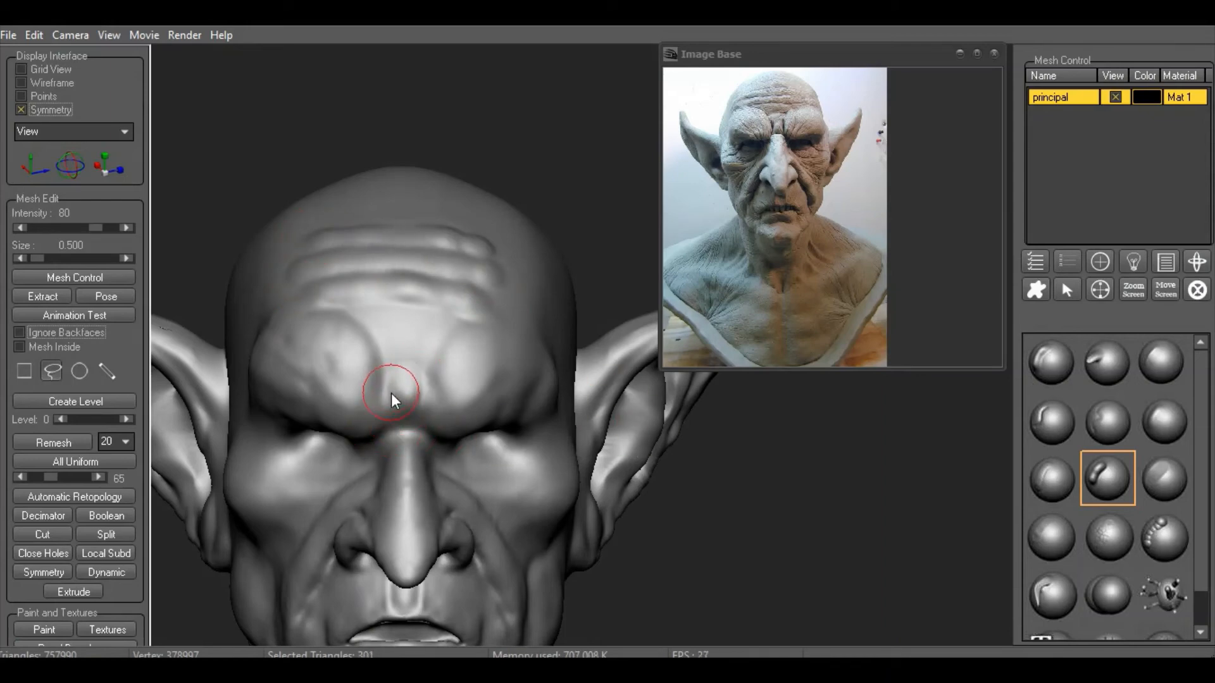
key(ctrl+z)
key(ctrl+z)
key(ctrl+z)
Raise symmetrical horizontal forehead wrinkles and a small bulge between the brows at size 0.500 and intensity 28
click(1043, 493)
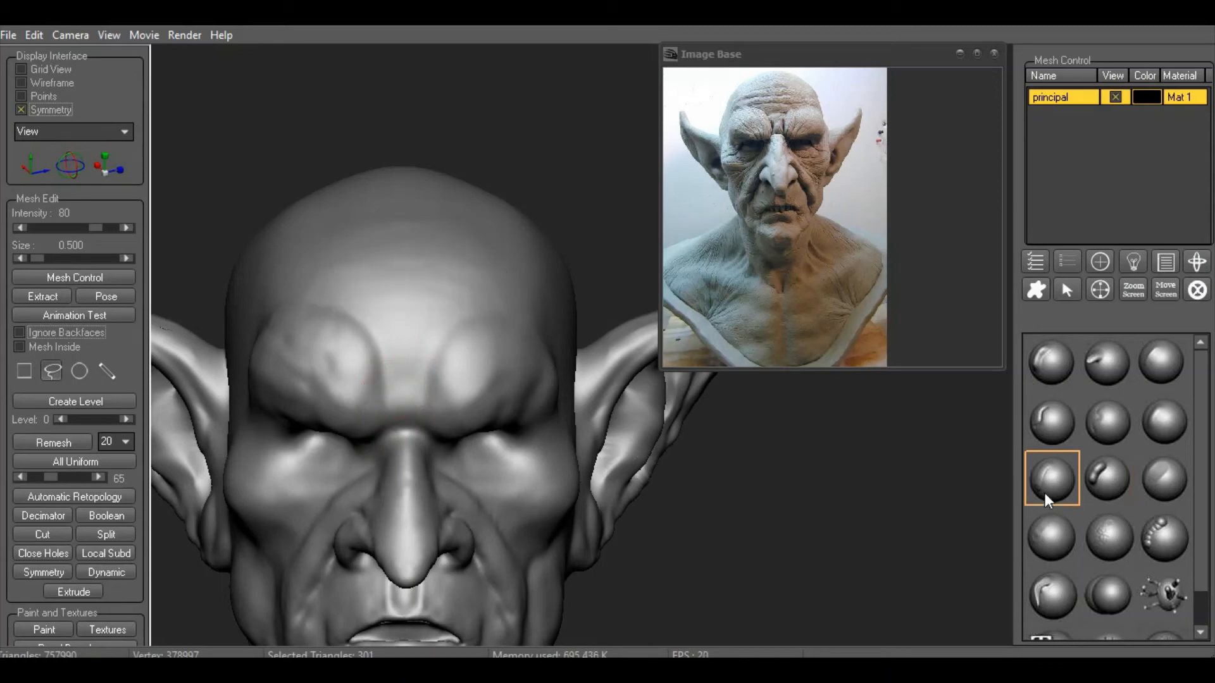
mouse_move(342, 305)
mouse_down()
mouse_move(415, 293)
mouse_move(290, 260)
mouse_move(419, 241)
mouse_move(297, 260)
mouse_up()
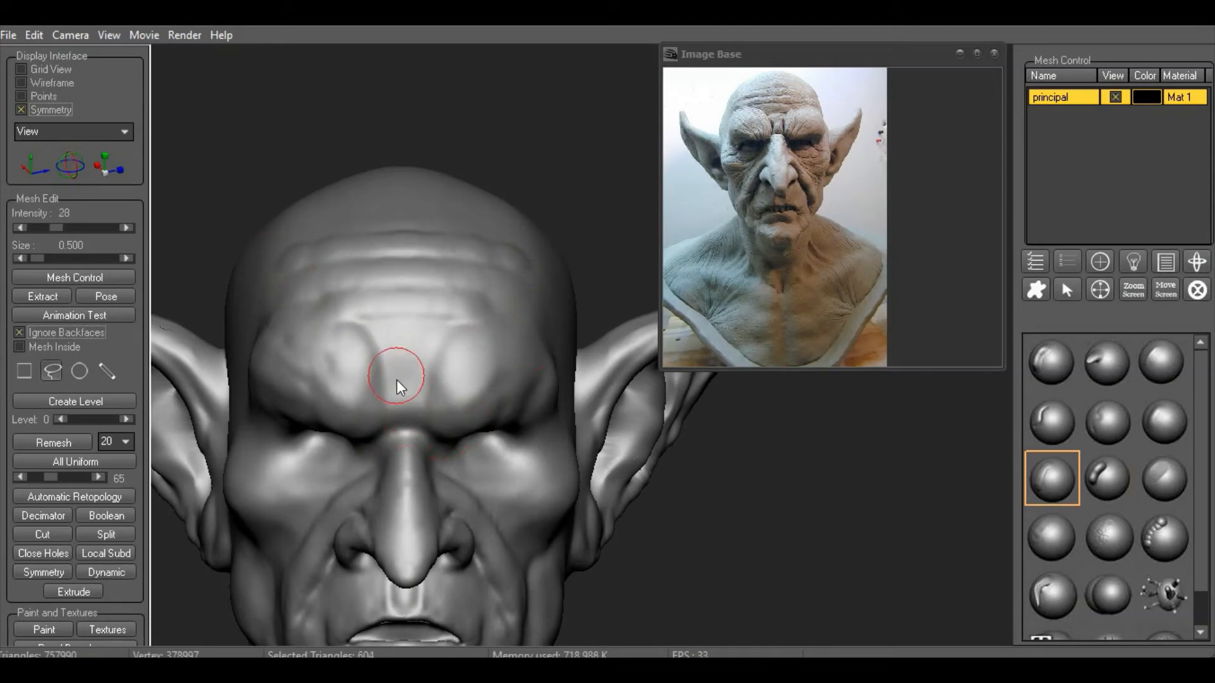
mouse_move(391, 390)
mouse_down()
mouse_move(407, 409)
mouse_move(402, 398)
mouse_up()
click(1165, 436)
Smooth the forehead wrinkles at size 1.080 and intensity 40
click(1052, 420)
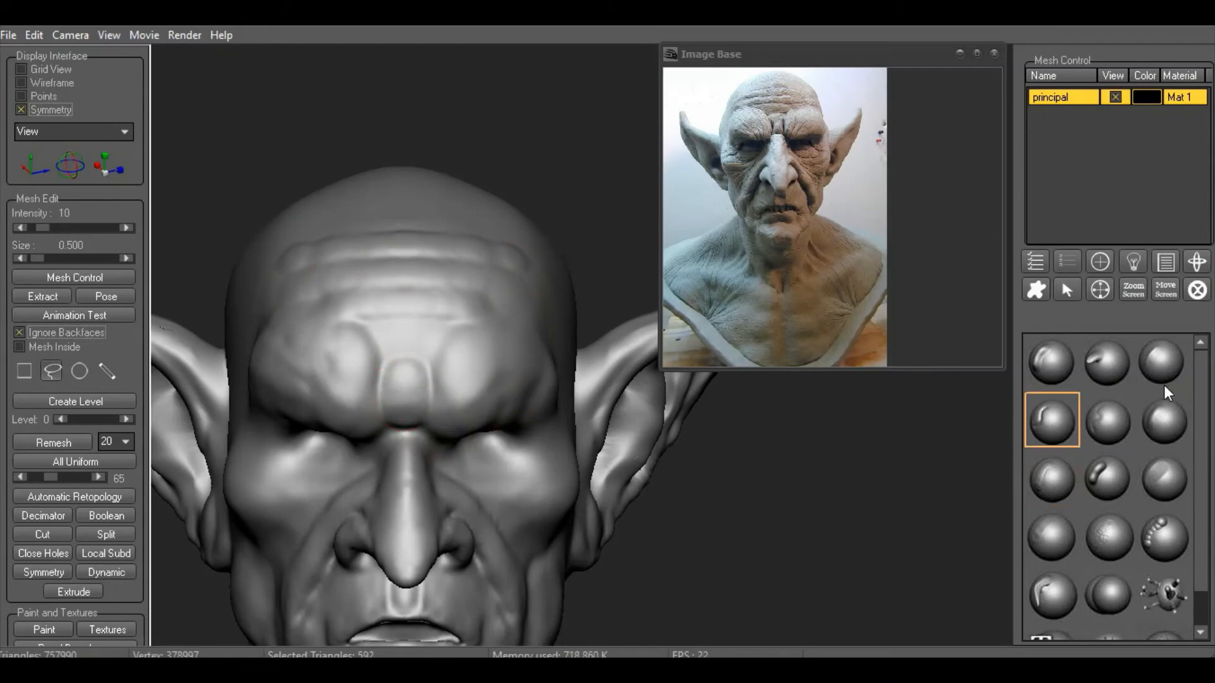
drag(784, 484, 399, 411)
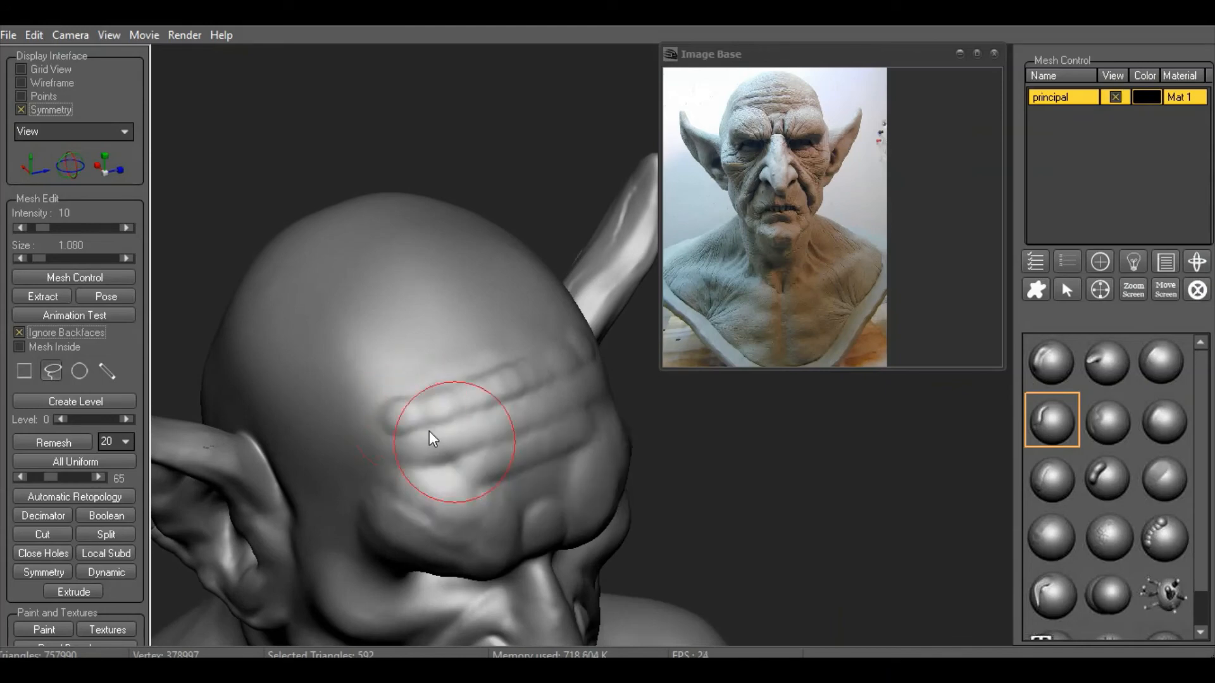
click(1165, 436)
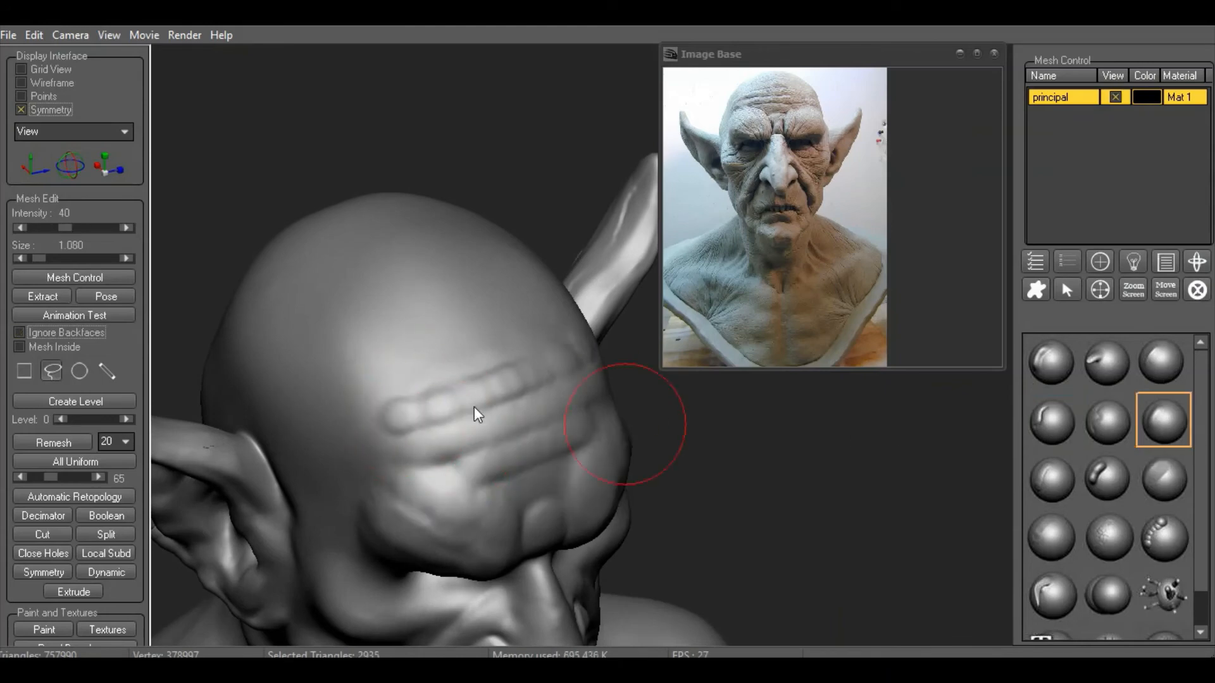
drag(474, 412, 515, 372)
Carve thin creases between the forehead wrinkles at size 0.280 and intensity 10
right_click(446, 410)
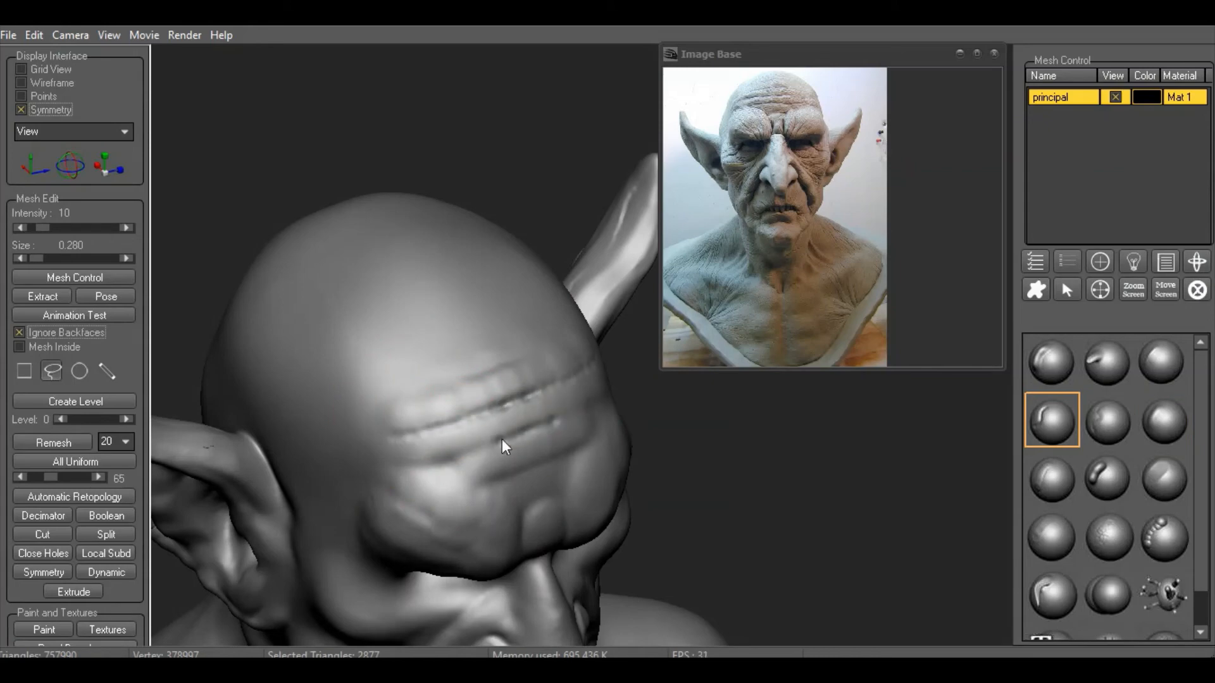
drag(671, 462, 652, 442)
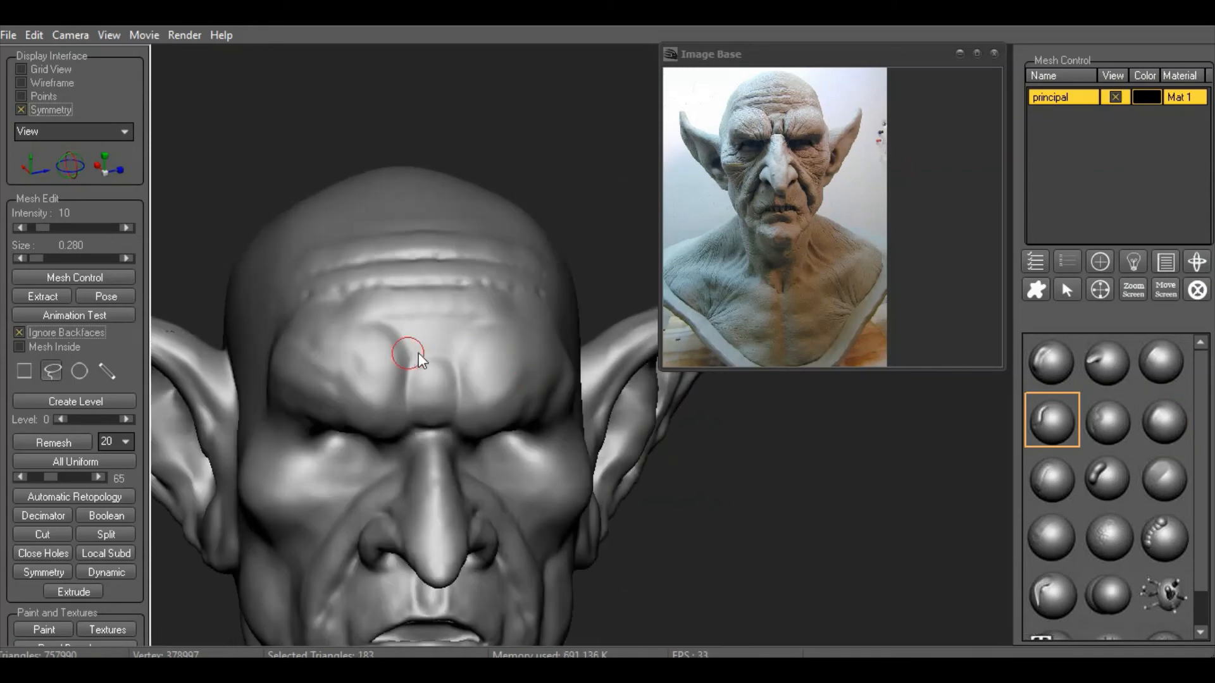
key(ctrl+z)
Fill out the folds around the forehead creases at size 0.340 and intensity 23, and soften them at intensity 40
drag(728, 443, 800, 510)
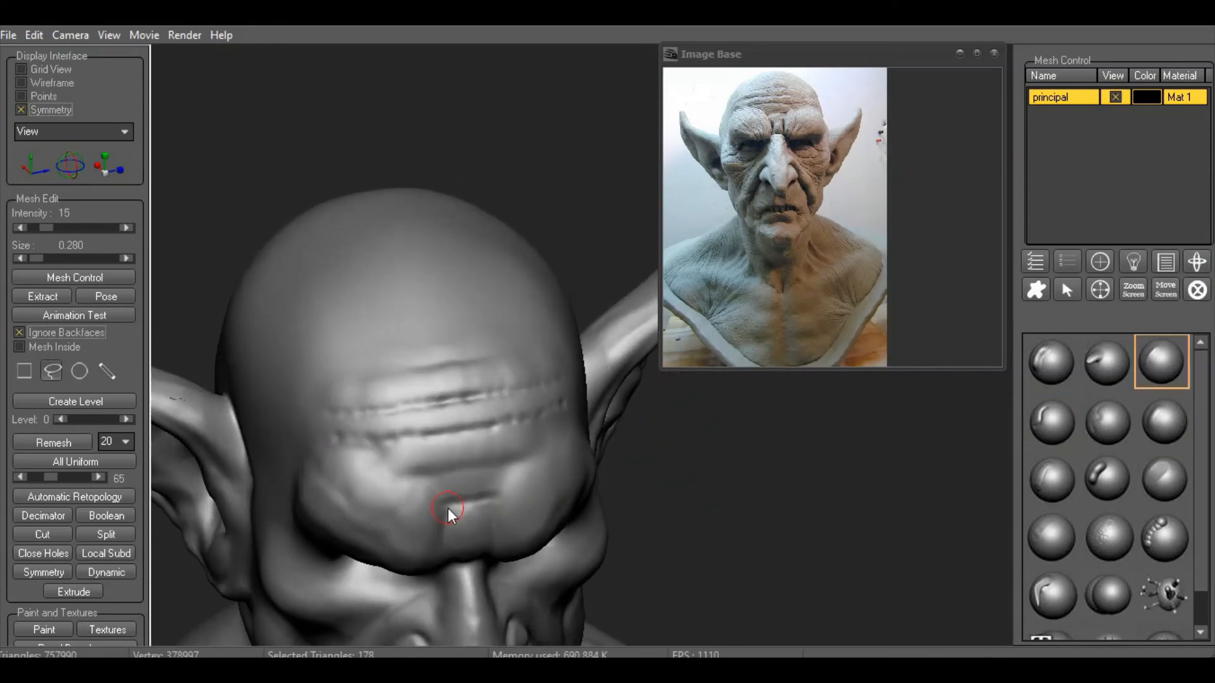
right_drag(448, 507, 521, 537)
right_drag(474, 404, 560, 470)
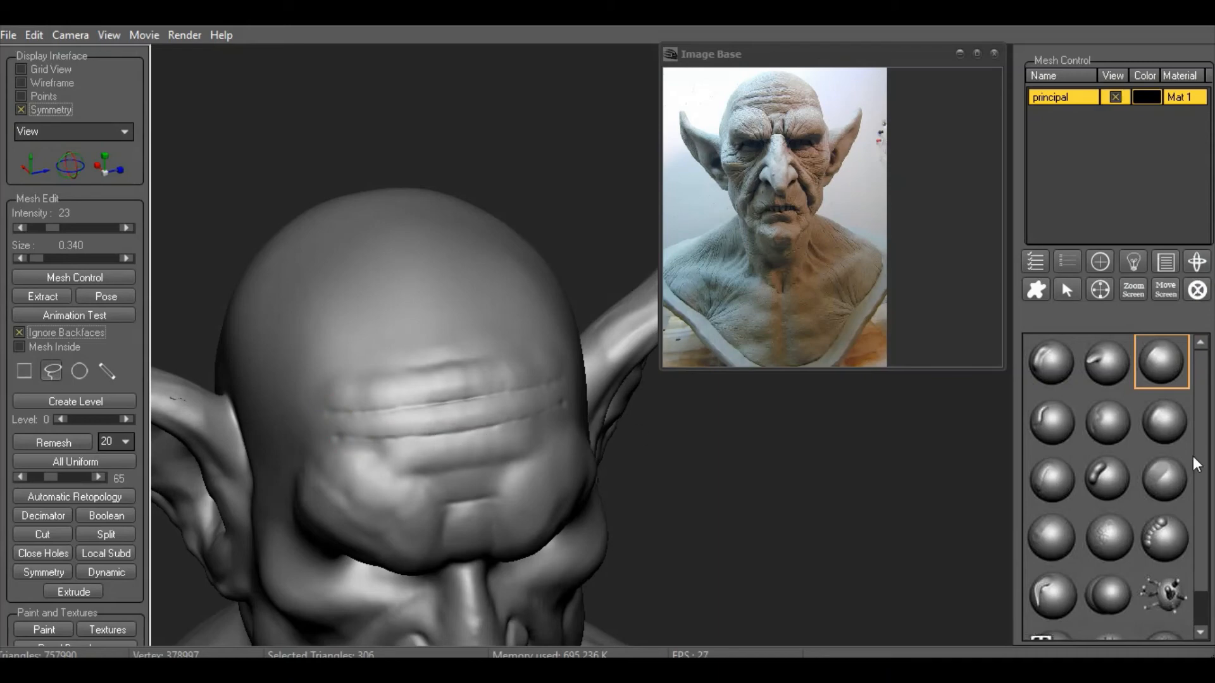
click(1162, 421)
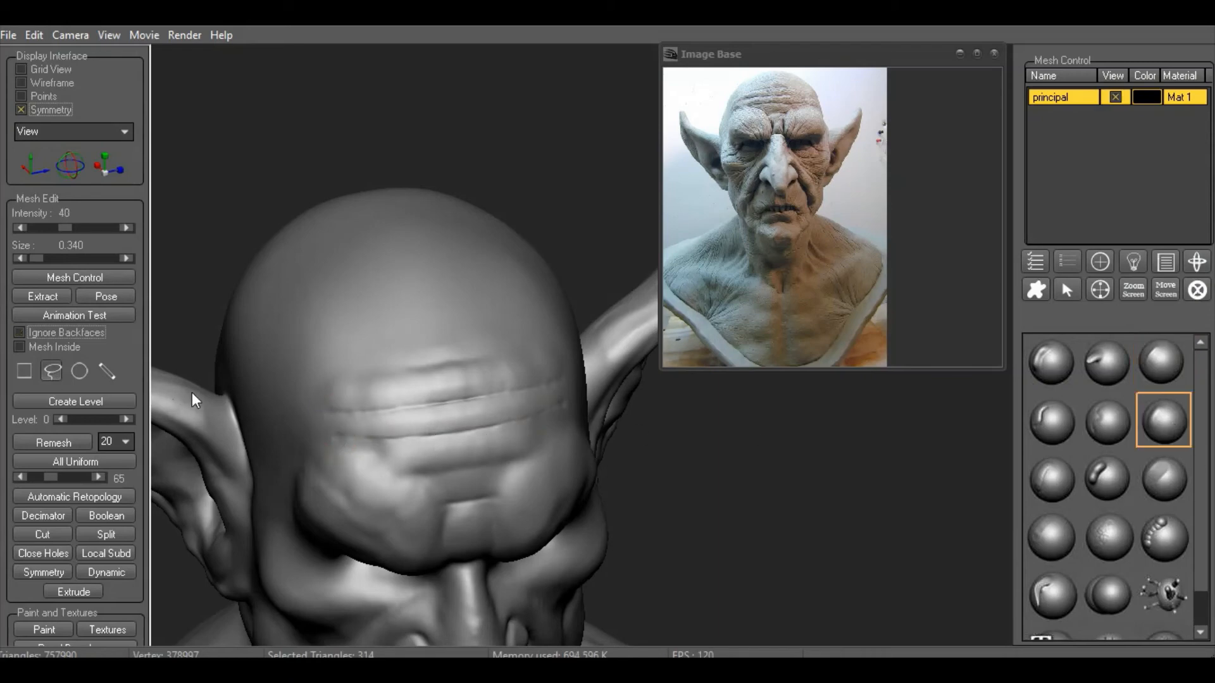
scroll(934, 521, down, 4)
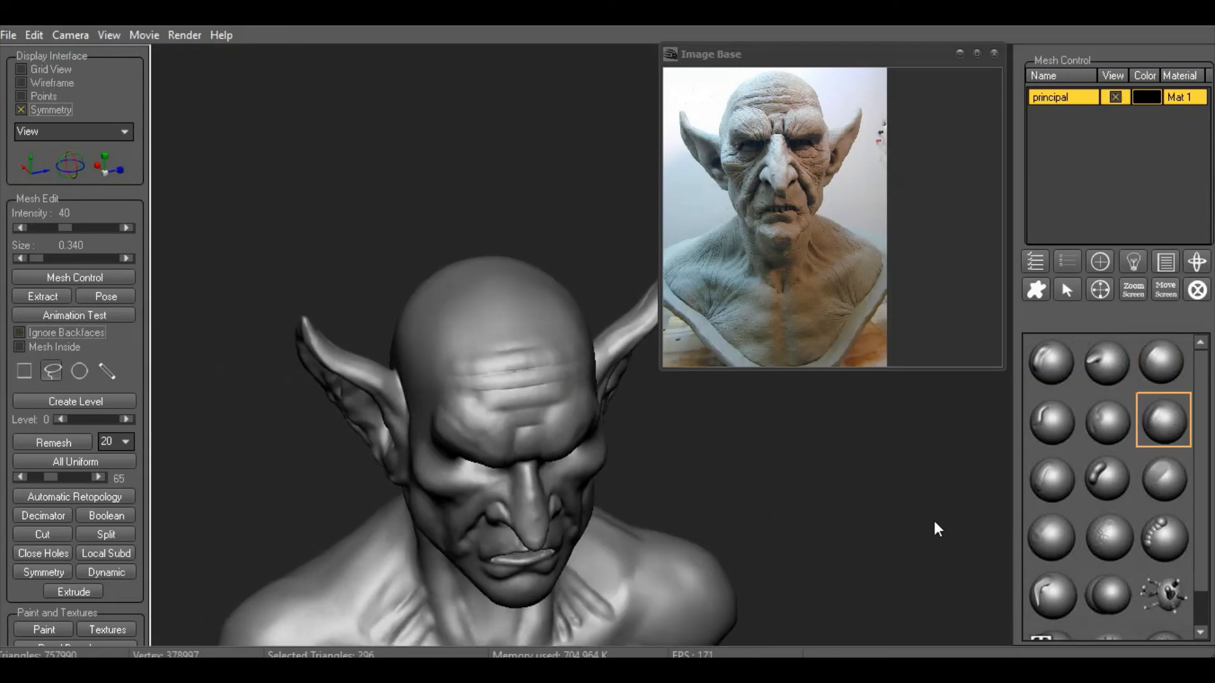
drag(933, 521, 921, 496)
scroll(797, 484, down, 5)
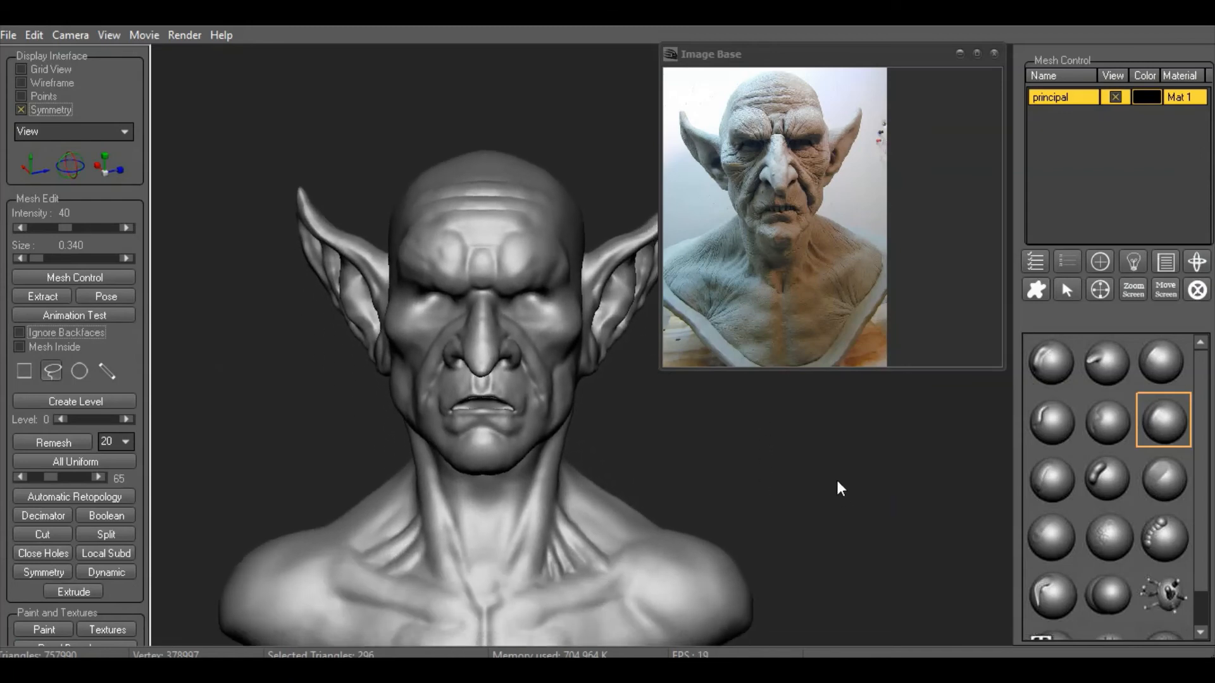
Save the sculpt as a Meta File in the Goblyn folder
click(9, 35)
click(38, 101)
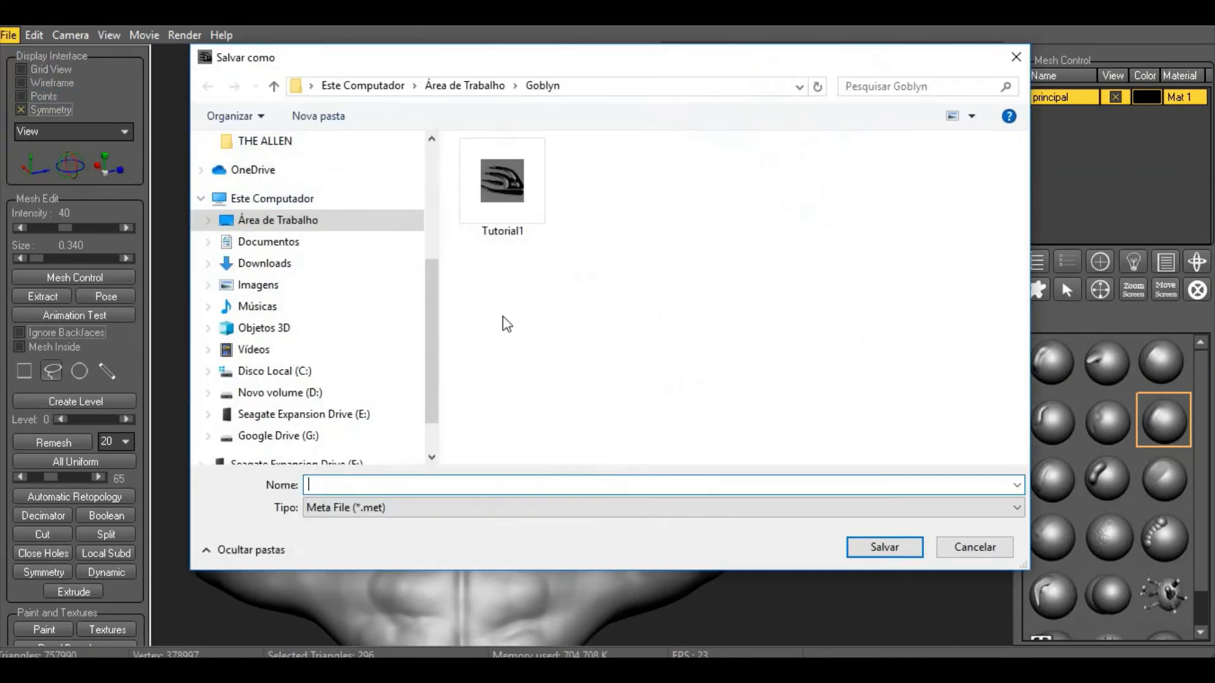
click(502, 183)
click(368, 485)
text(A)
click(875, 547)
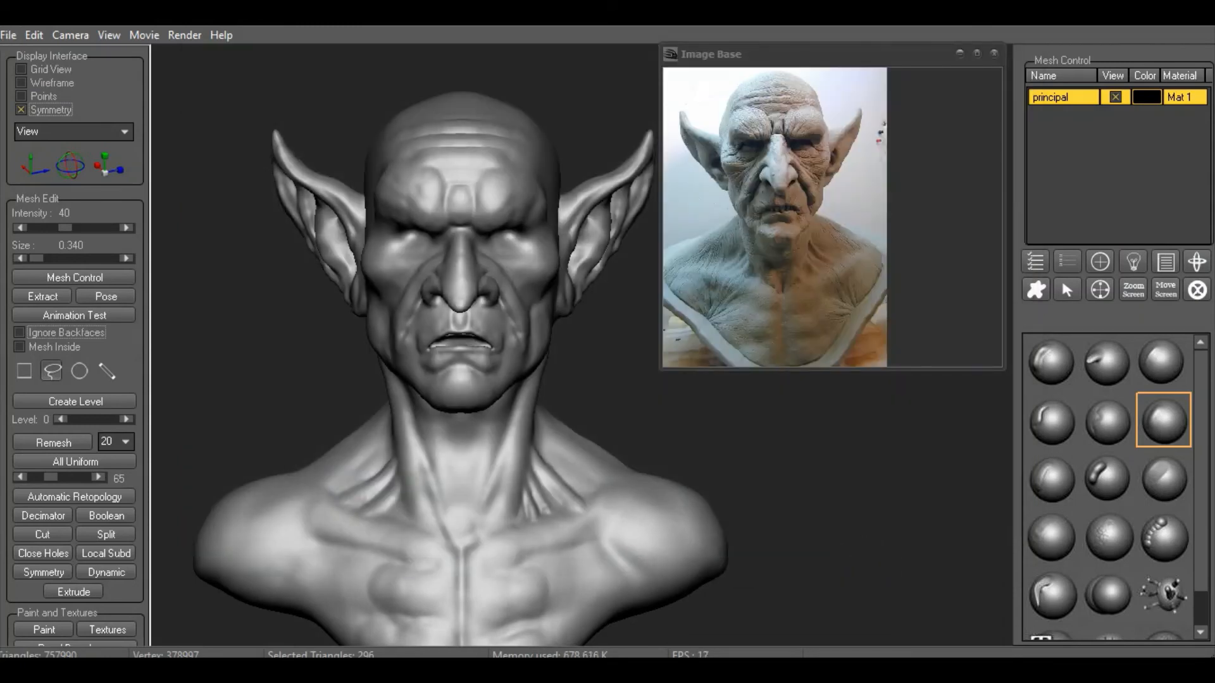
Add a sphere as a new mesh with manual position and place it as an eyeball in the character's right eye socket
drag(834, 457, 822, 480)
click(8, 35)
click(32, 53)
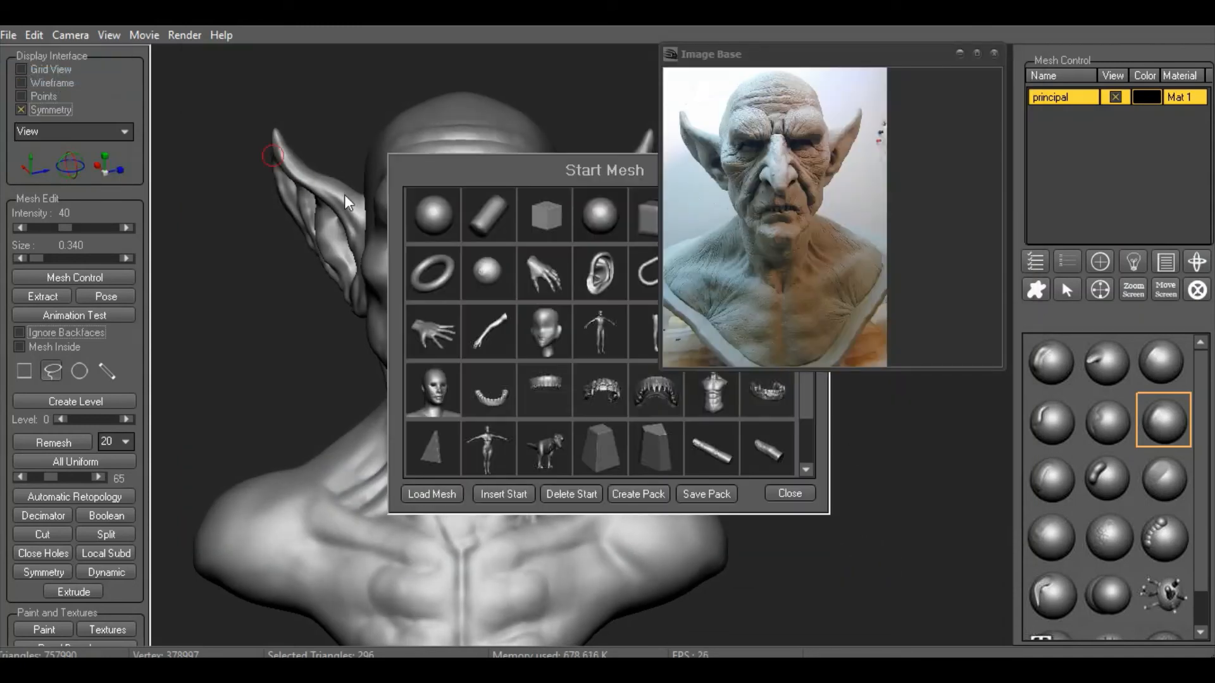
click(427, 215)
click(186, 96)
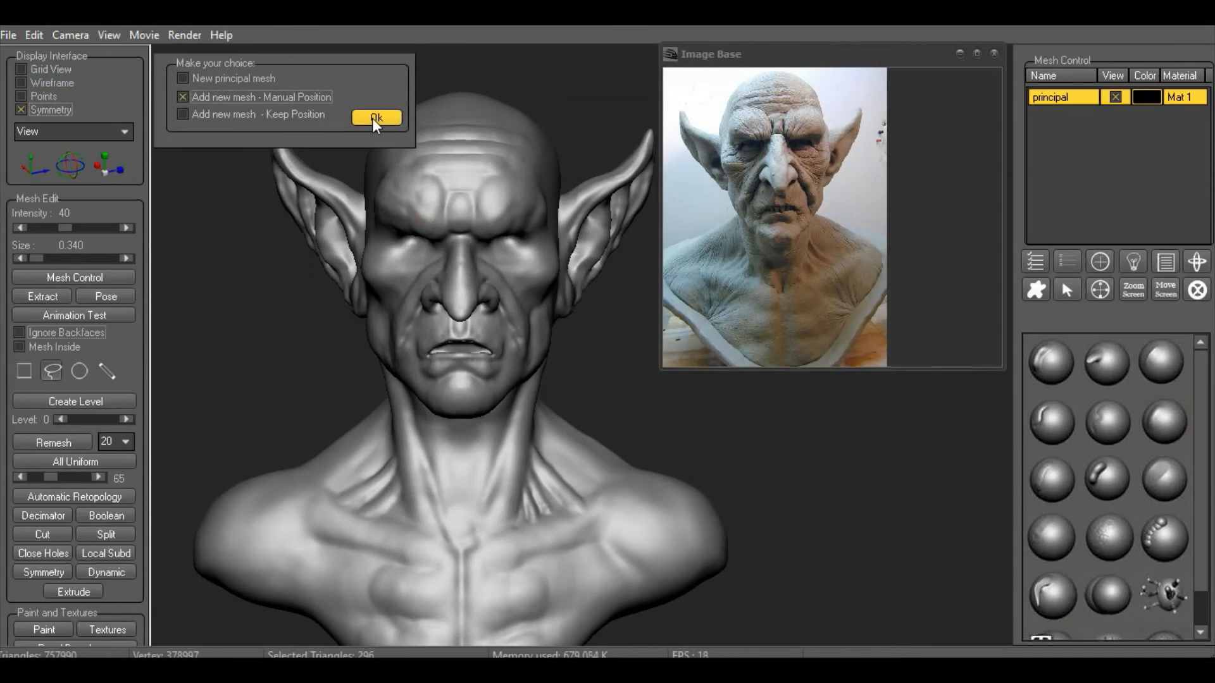
click(372, 119)
click(419, 237)
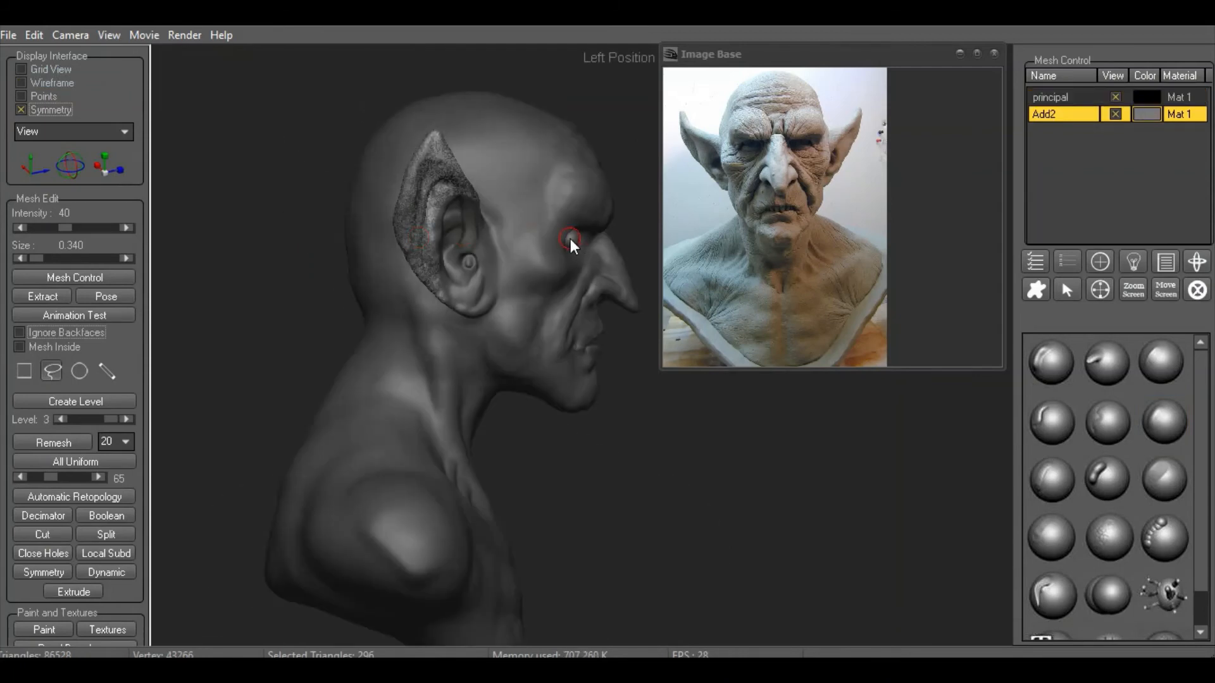
click(566, 237)
scroll(658, 478, up, 5)
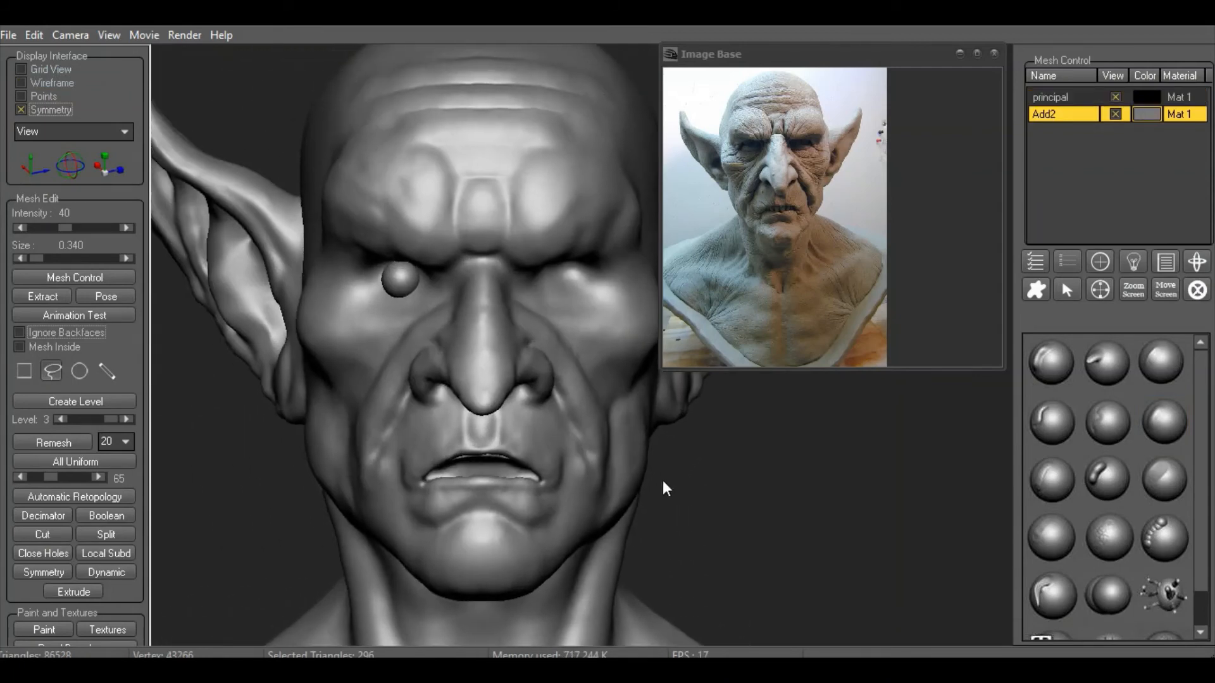
Select the principal mesh and shape the eye areas beneath the brows with the Wax brush at size 0.340 and intensity 28
scroll(663, 481, up, 2)
click(1050, 97)
click(1051, 479)
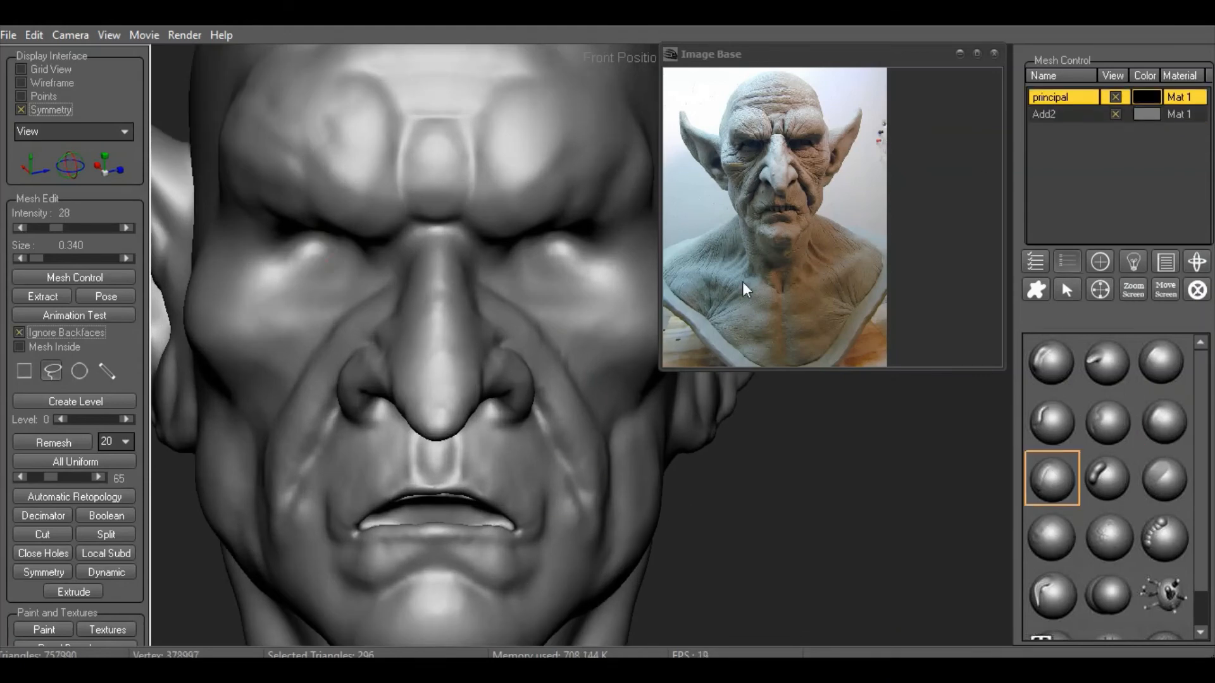
mouse_move(303, 243)
mouse_down()
mouse_move(346, 246)
mouse_move(291, 241)
mouse_move(314, 264)
mouse_move(288, 253)
mouse_move(345, 257)
mouse_move(301, 248)
mouse_move(318, 246)
mouse_move(303, 260)
mouse_move(313, 273)
mouse_move(284, 271)
mouse_move(326, 248)
mouse_up()
drag(821, 525, 898, 557)
Carve the upper and lower eyelid creases symmetrically at size 0.230 and intensity 21
click(1053, 428)
right_click(343, 347)
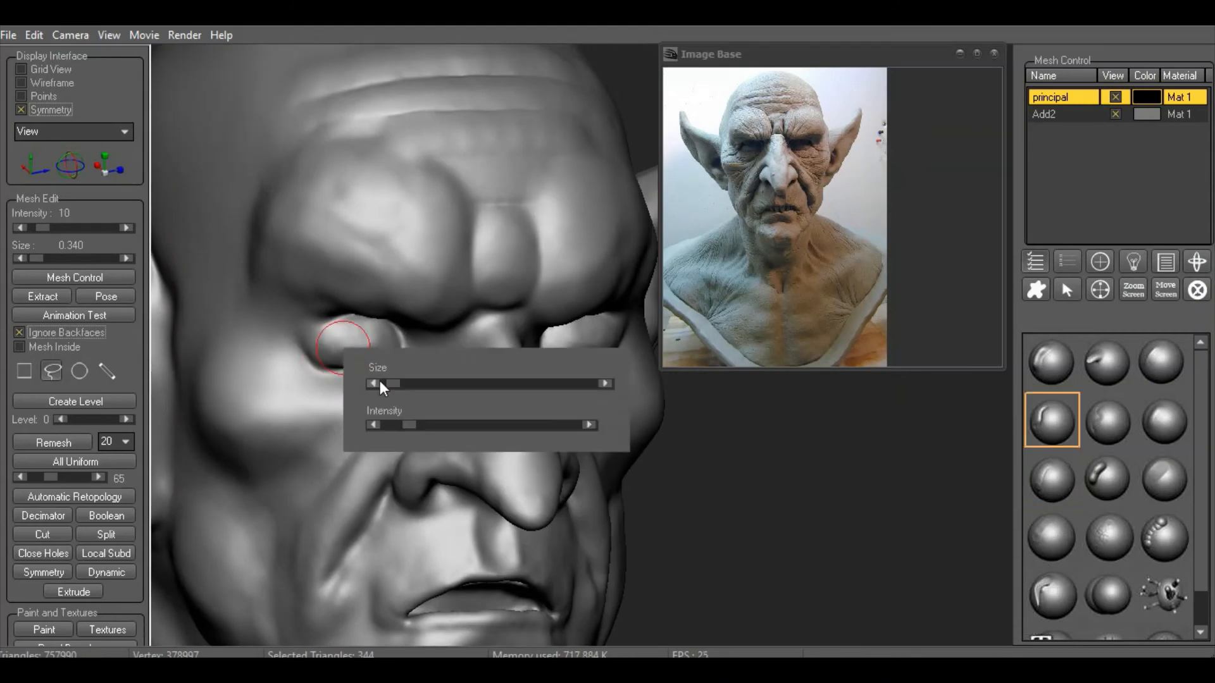
drag(379, 382, 427, 404)
right_click(339, 327)
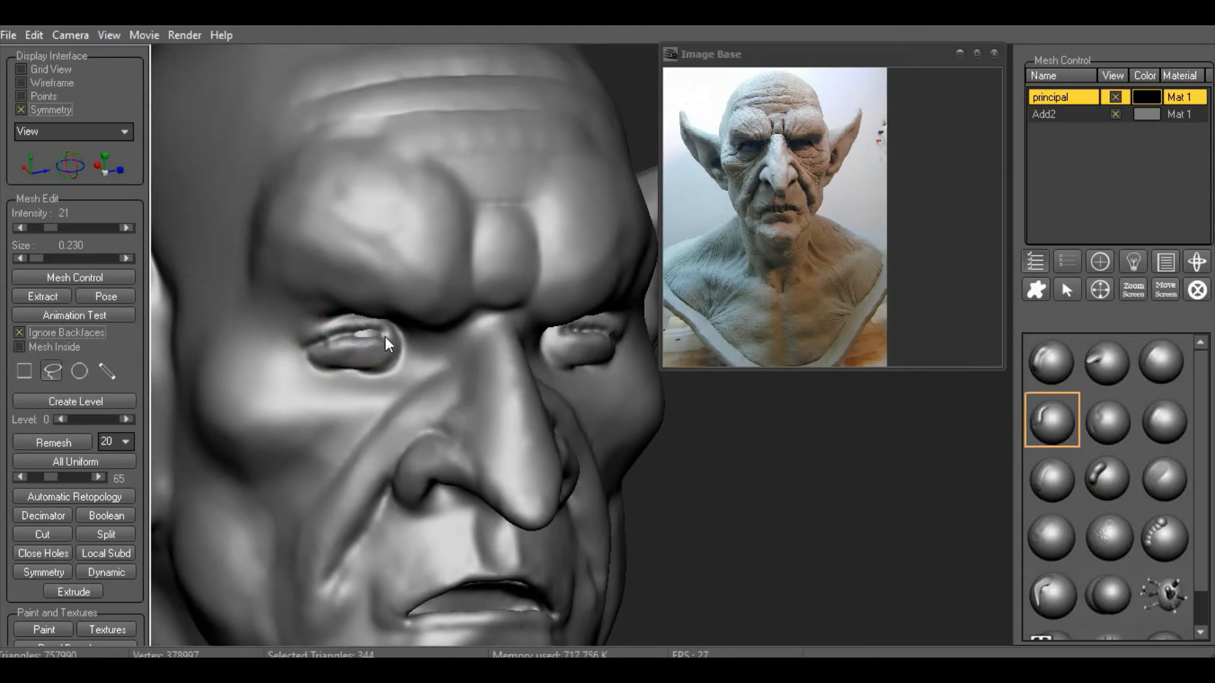
drag(658, 469, 754, 499)
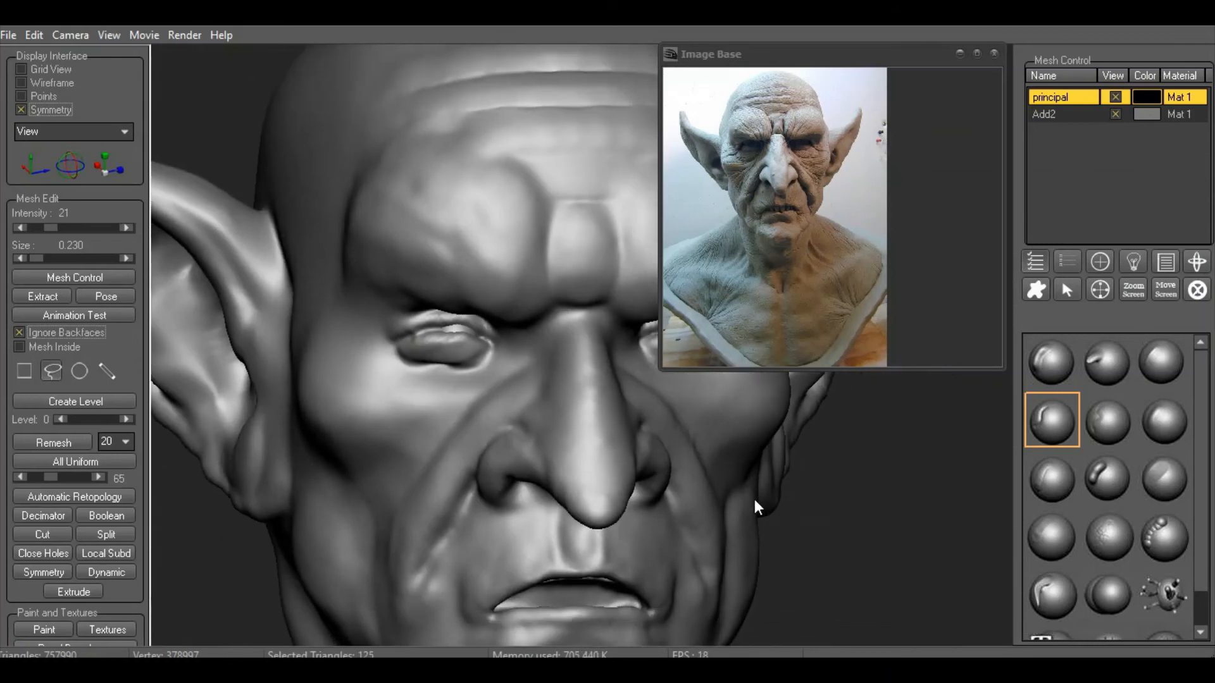
scroll(754, 499, up, 4)
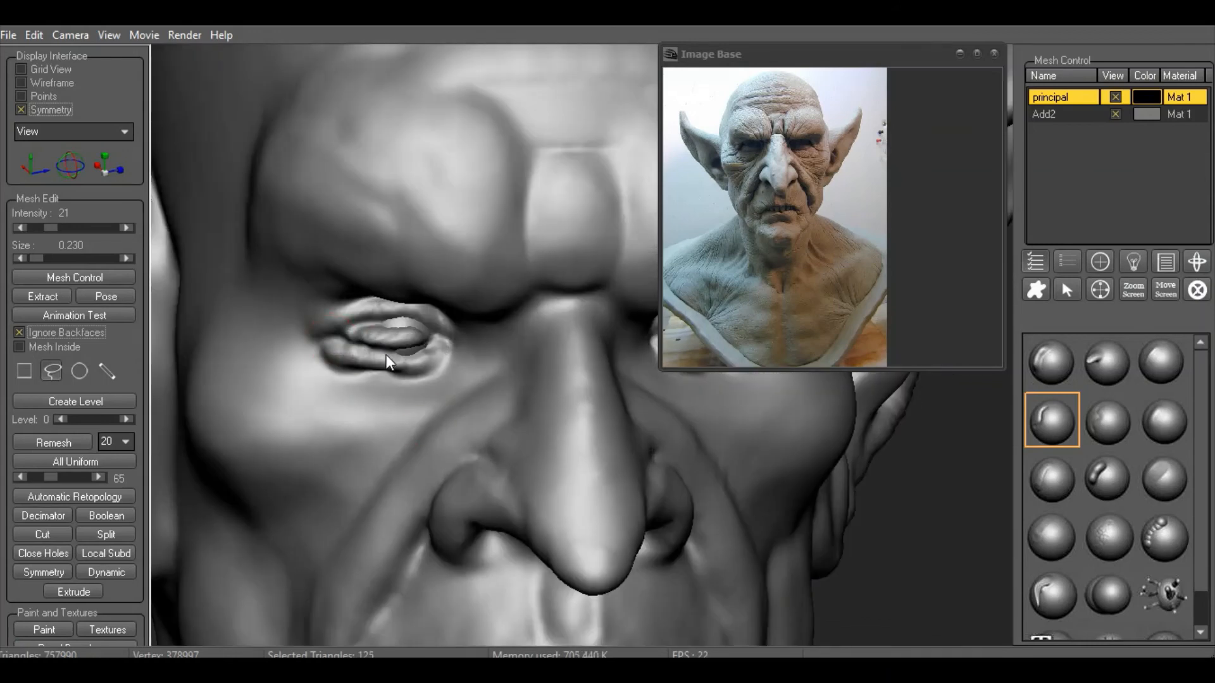
drag(354, 346, 433, 345)
Turn off Ignore Backfaces and open the eye socket to expose the eyeball with the Wax brush at size 0.230 and intensity 28
click(1076, 477)
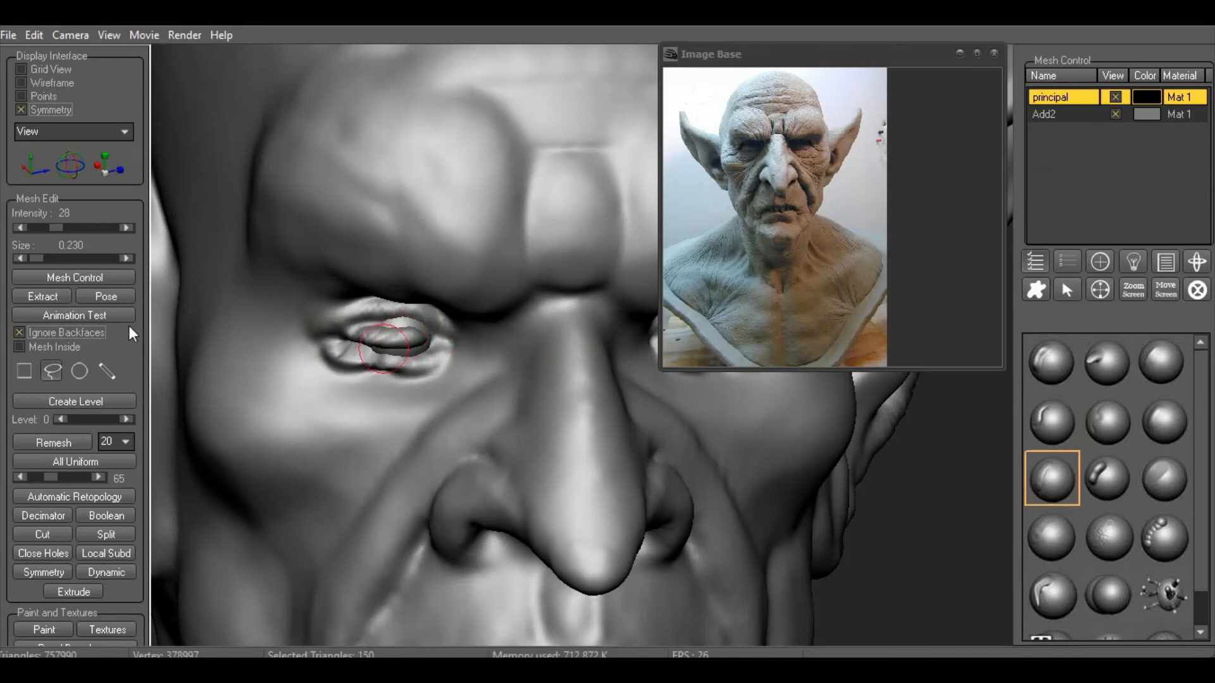
click(19, 332)
drag(330, 342, 413, 342)
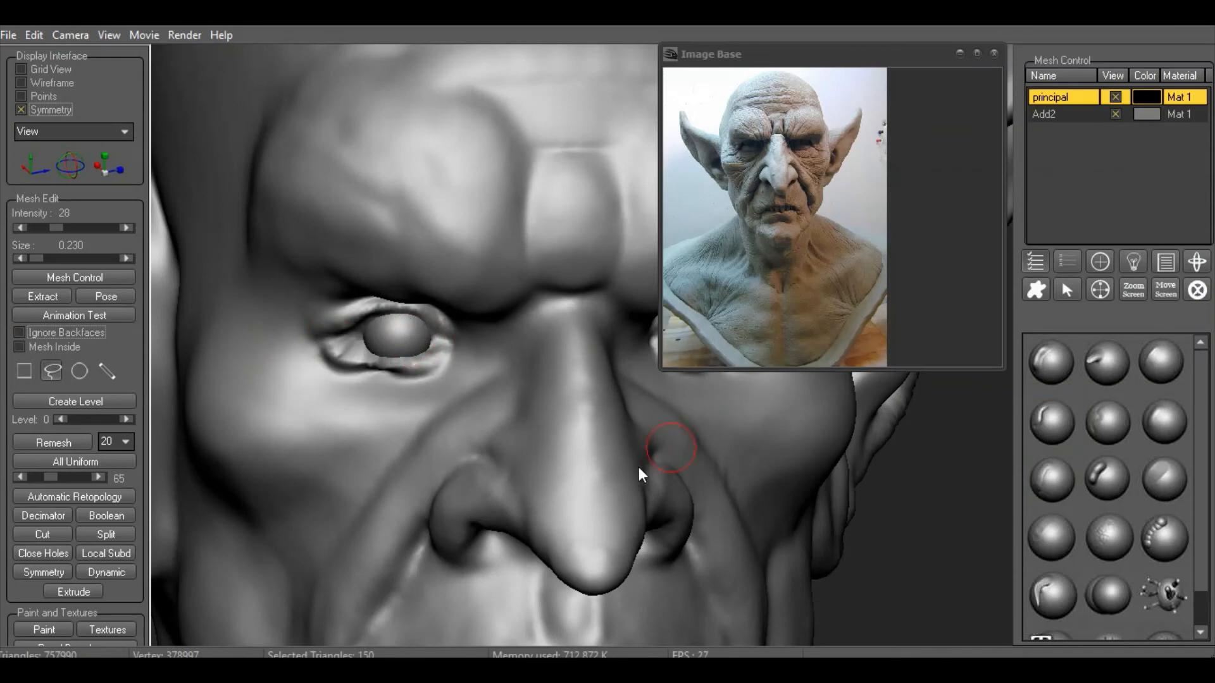
Refine the lower eyelid with the Wax brush at size 0.150 and intensity 28, and smooth it at intensity 40
click(1051, 496)
right_click(363, 372)
click(625, 409)
click(393, 406)
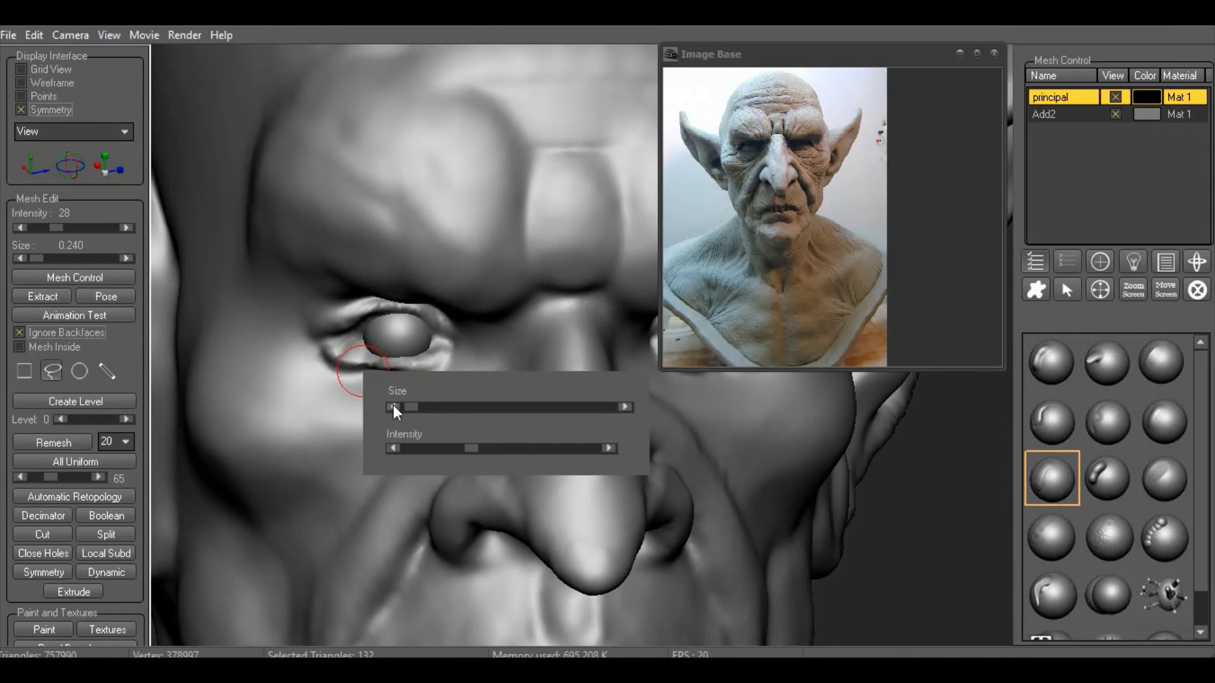
click(393, 406)
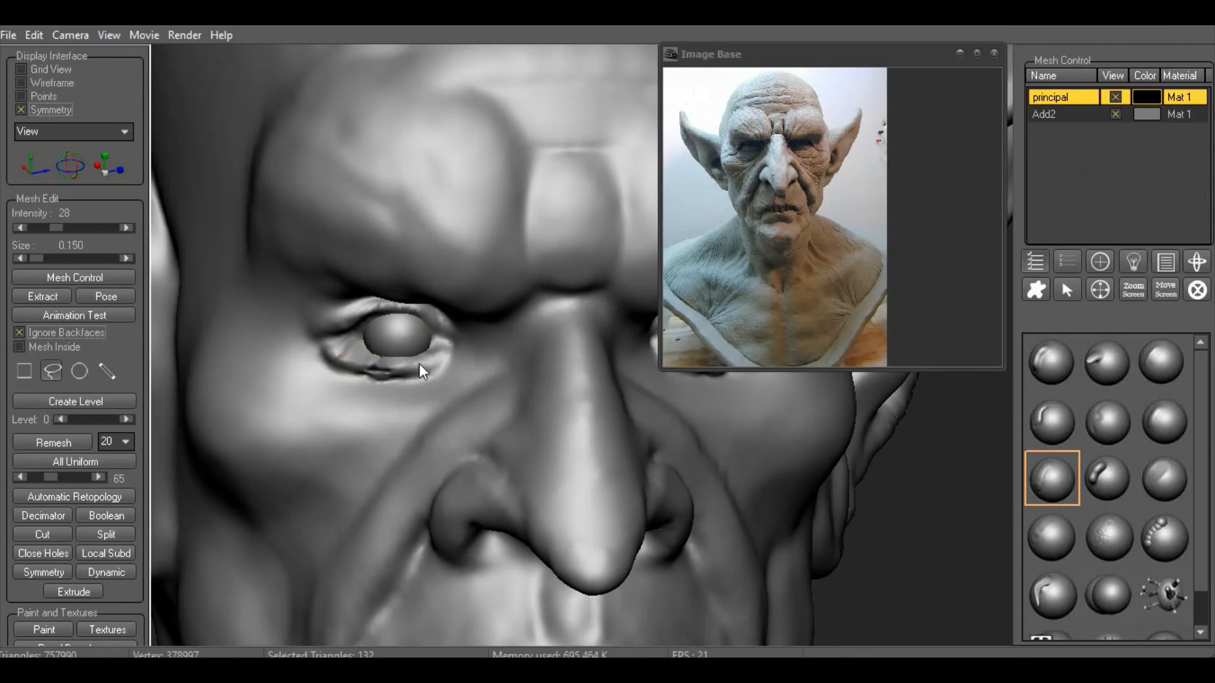
click(1164, 441)
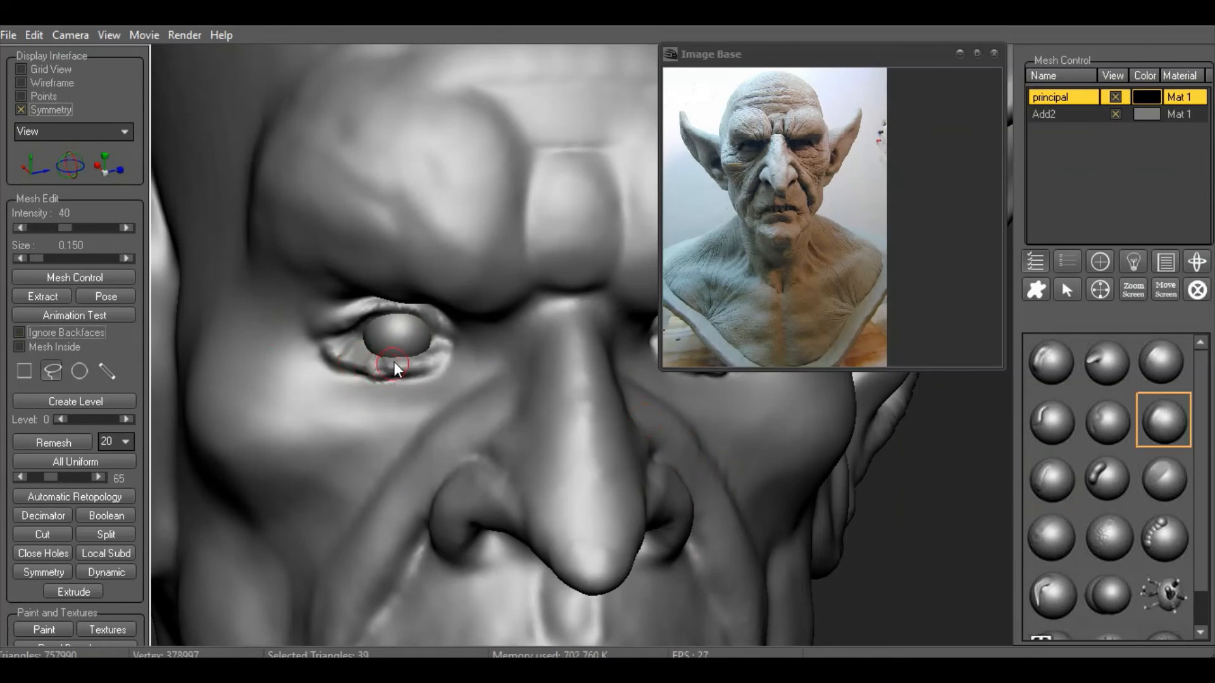
Sharpen the eyelid creases at size 0.150 and intensity 12, and smooth the lower eyelid at intensity 40
click(1049, 428)
right_click(374, 376)
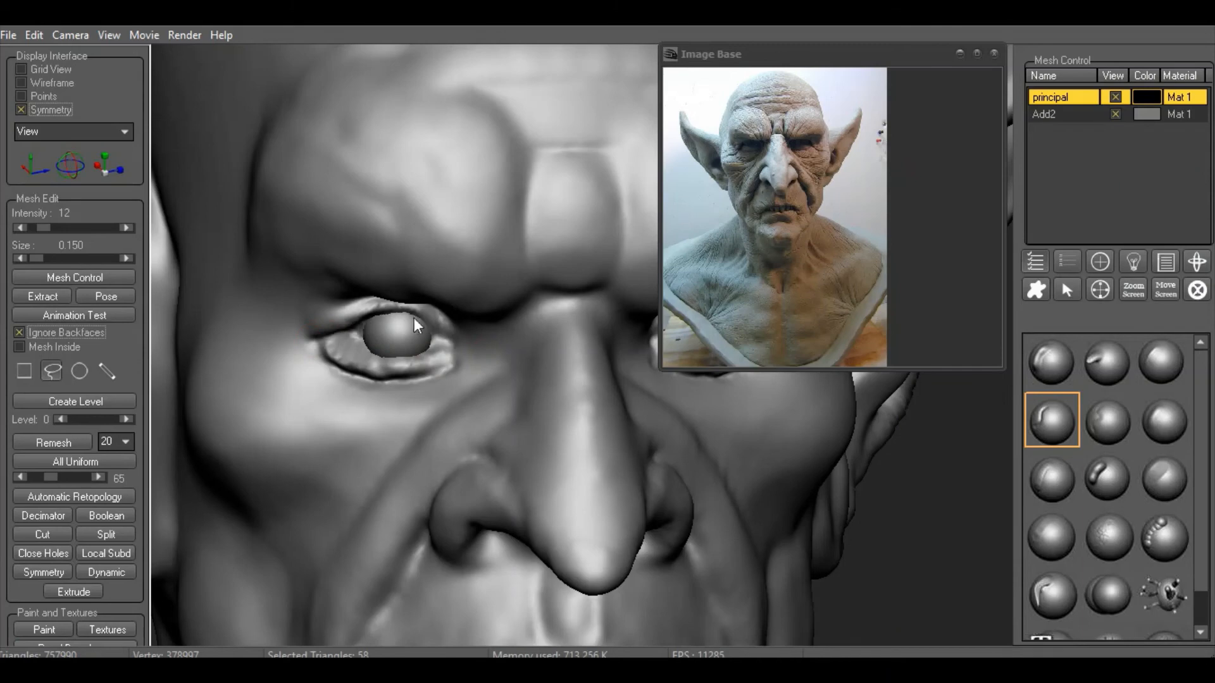
scroll(887, 528, down, 8)
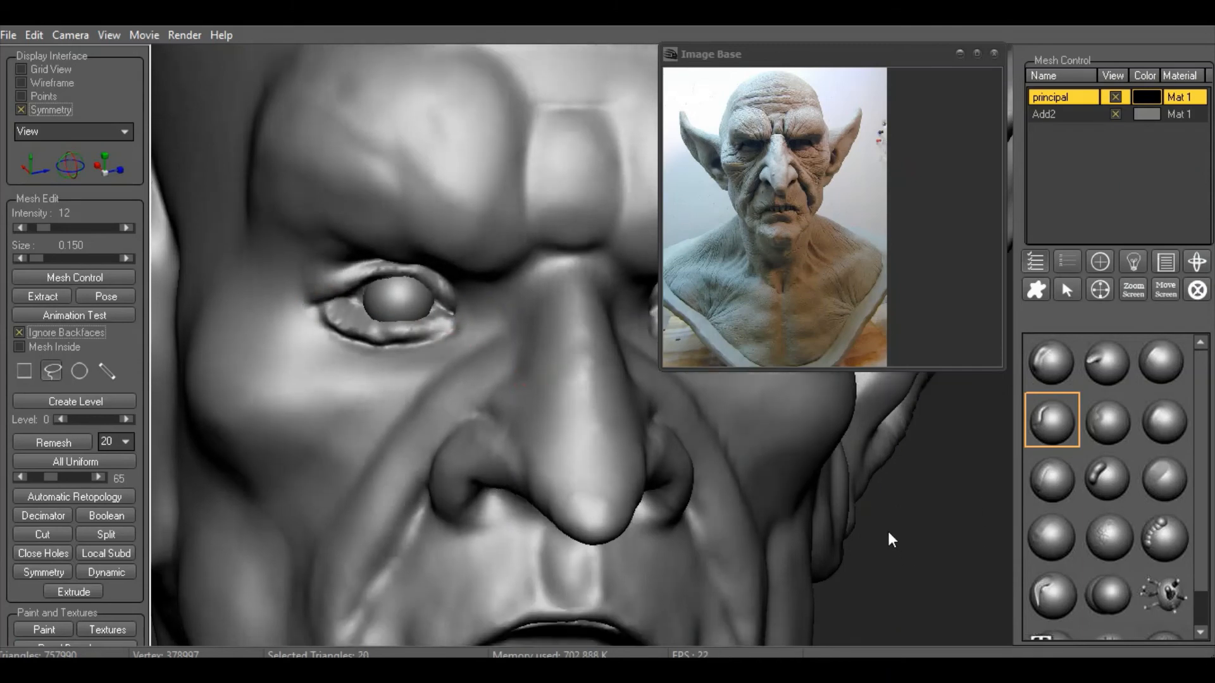
scroll(822, 517, up, 8)
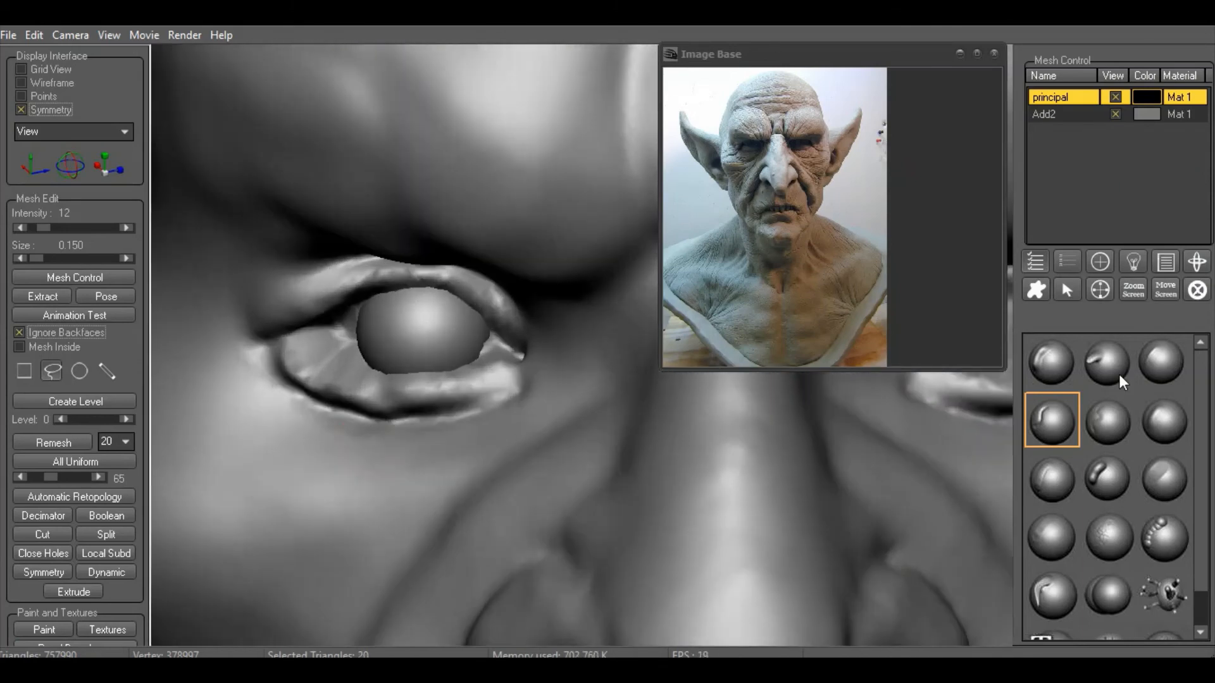
click(1163, 419)
drag(401, 381, 408, 378)
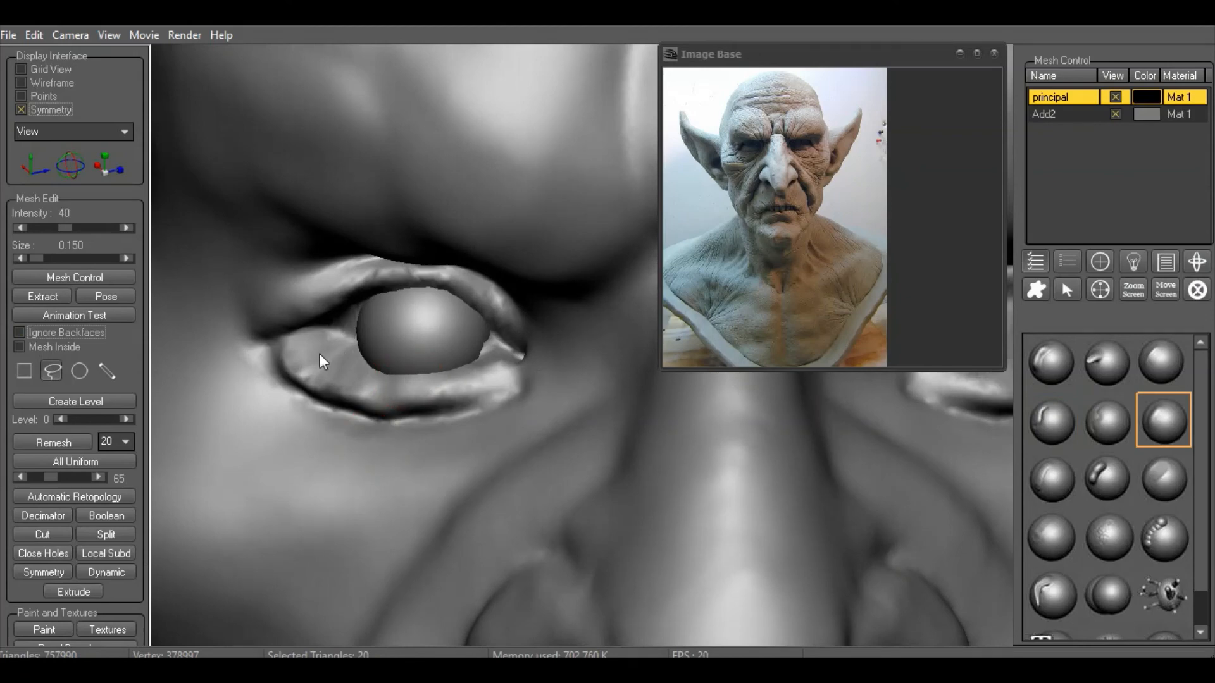
Adjust the shape of the eyelids around the eyeball at size 0.230 and intensity 15
click(1105, 362)
right_click(433, 310)
drag(479, 351, 481, 351)
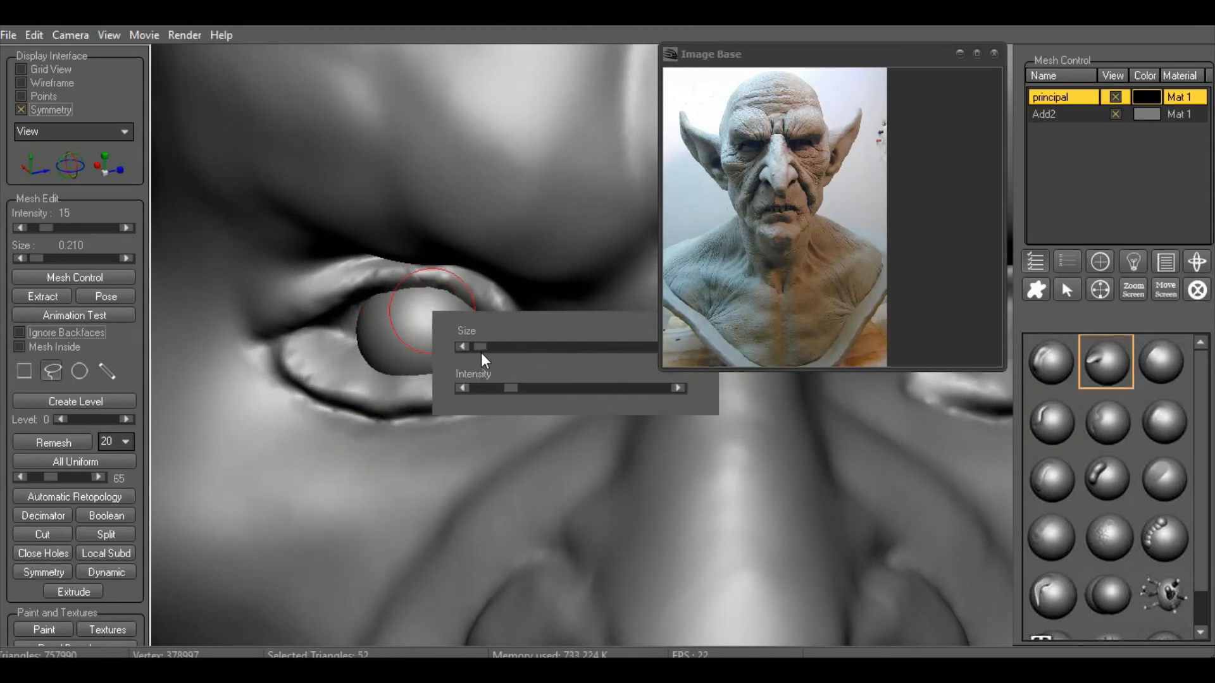
right_click(400, 383)
click(430, 417)
drag(380, 397, 324, 382)
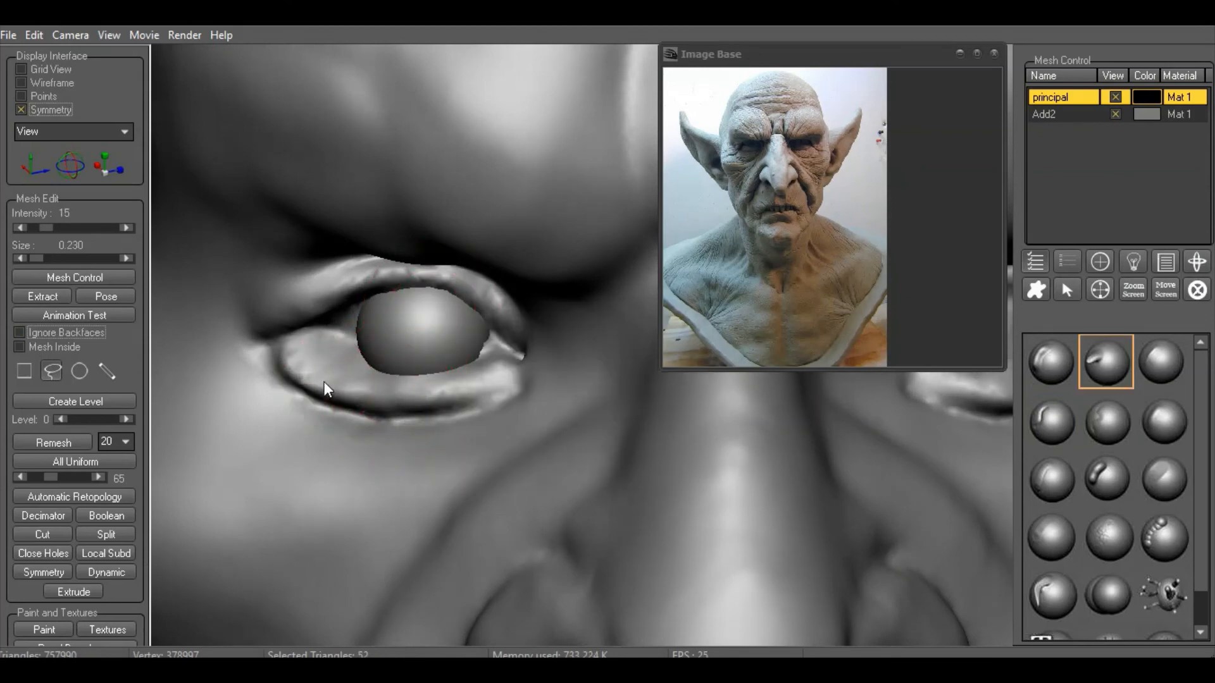
scroll(195, 338, down, 1)
scroll(195, 345, down, 3)
Enlarge the Add2 eyeball mesh and move it deeper into the eye socket in the Left view
click(1050, 114)
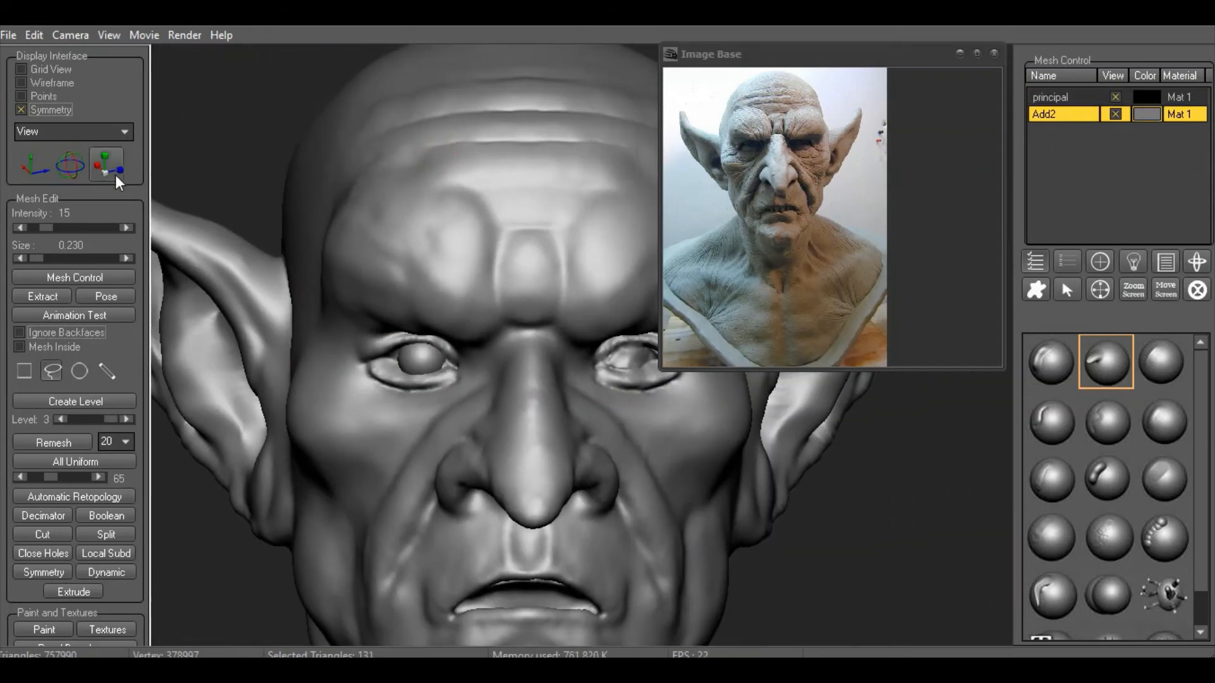
mouse_move(441, 349)
mouse_down()
mouse_move(442, 332)
mouse_move(449, 348)
mouse_up()
key(w)
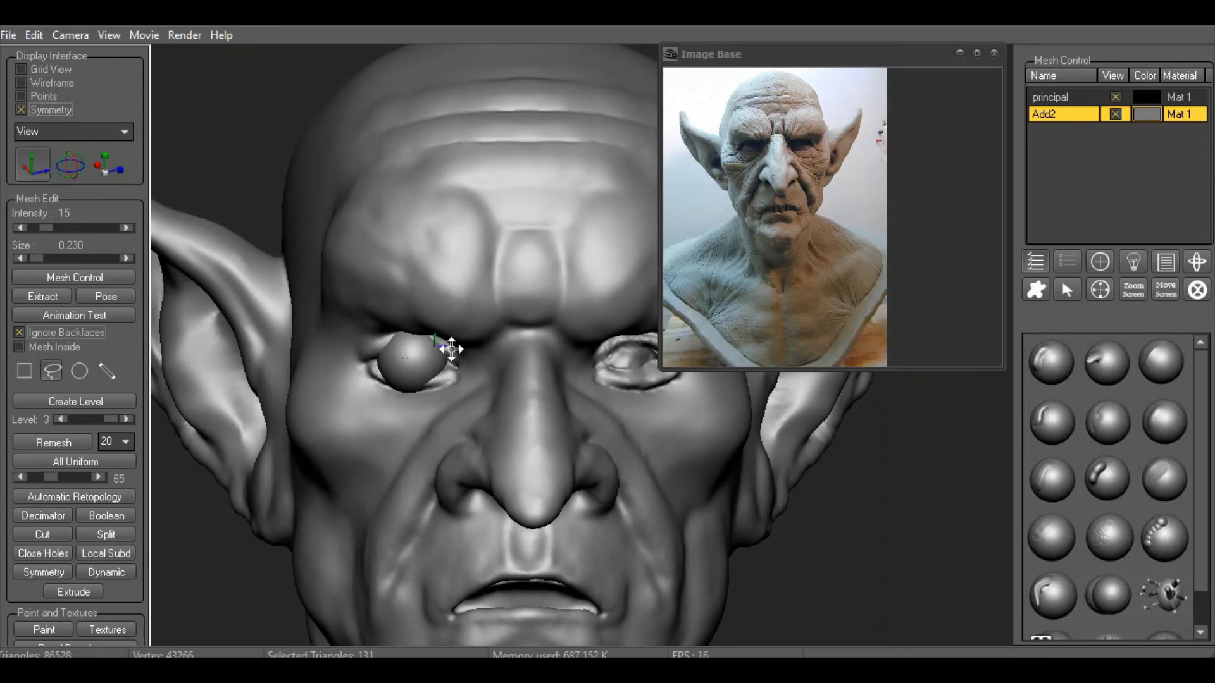
click(124, 132)
click(29, 160)
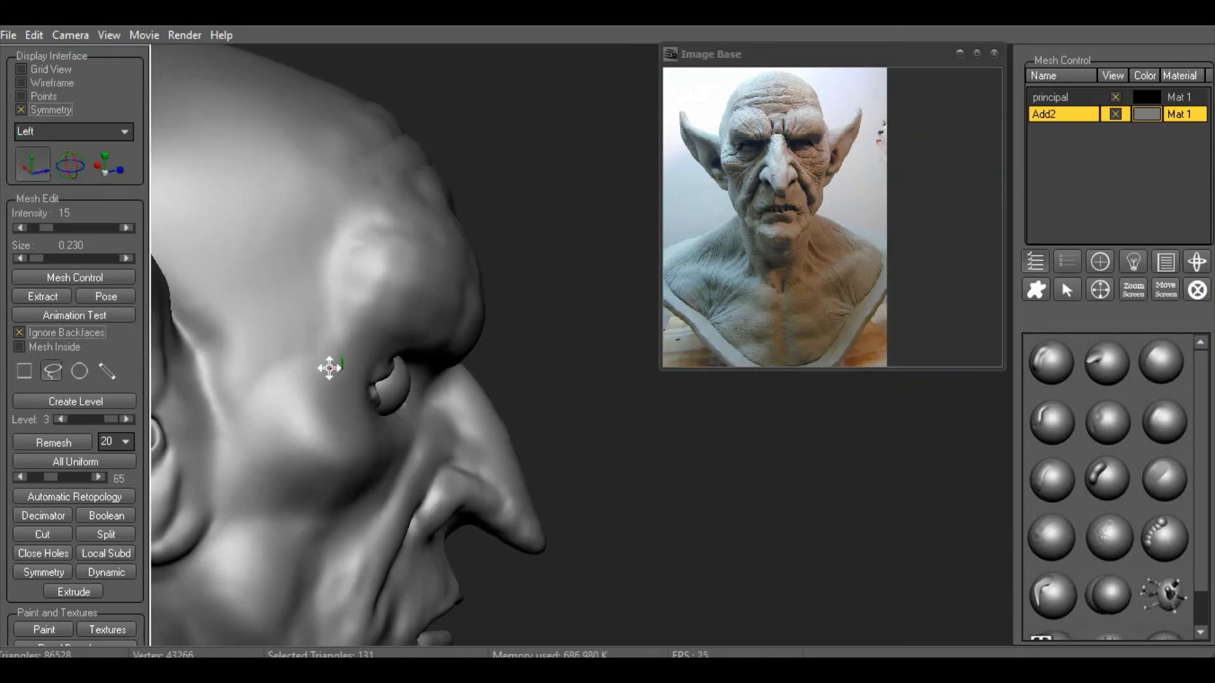
drag(327, 367, 323, 364)
Adjust the eyeball's position between the eyelids in the Front view
click(122, 131)
click(51, 146)
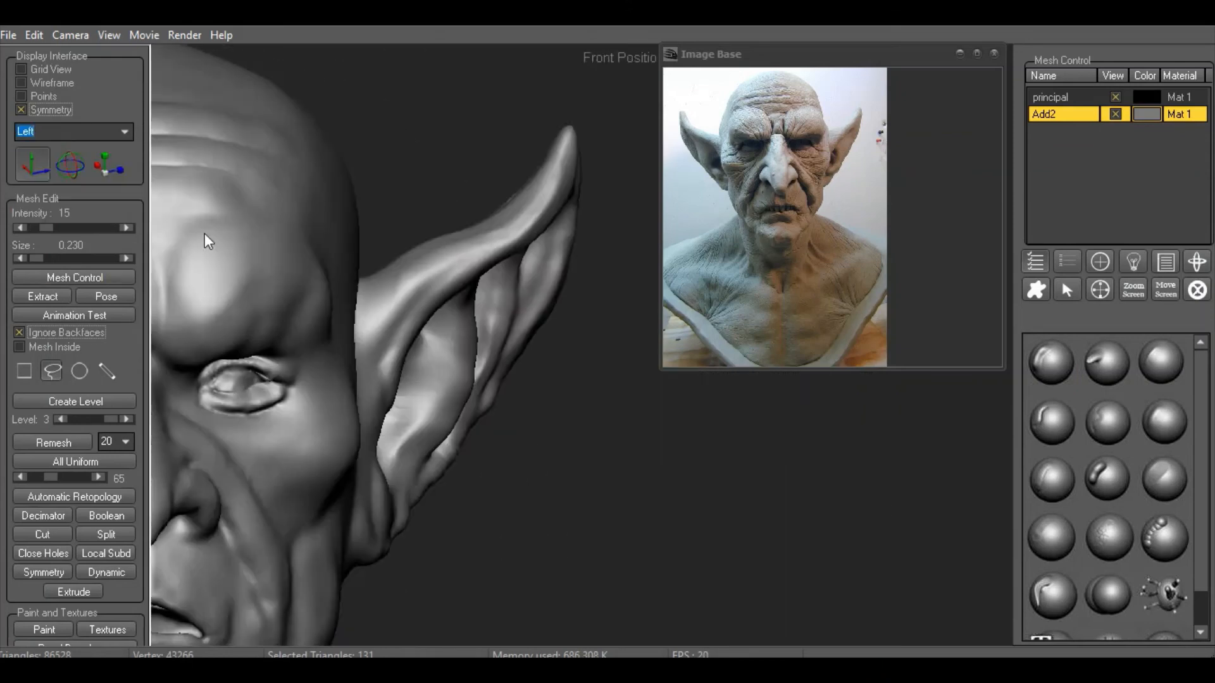
middle_drag(193, 439, 645, 445)
drag(508, 394, 510, 382)
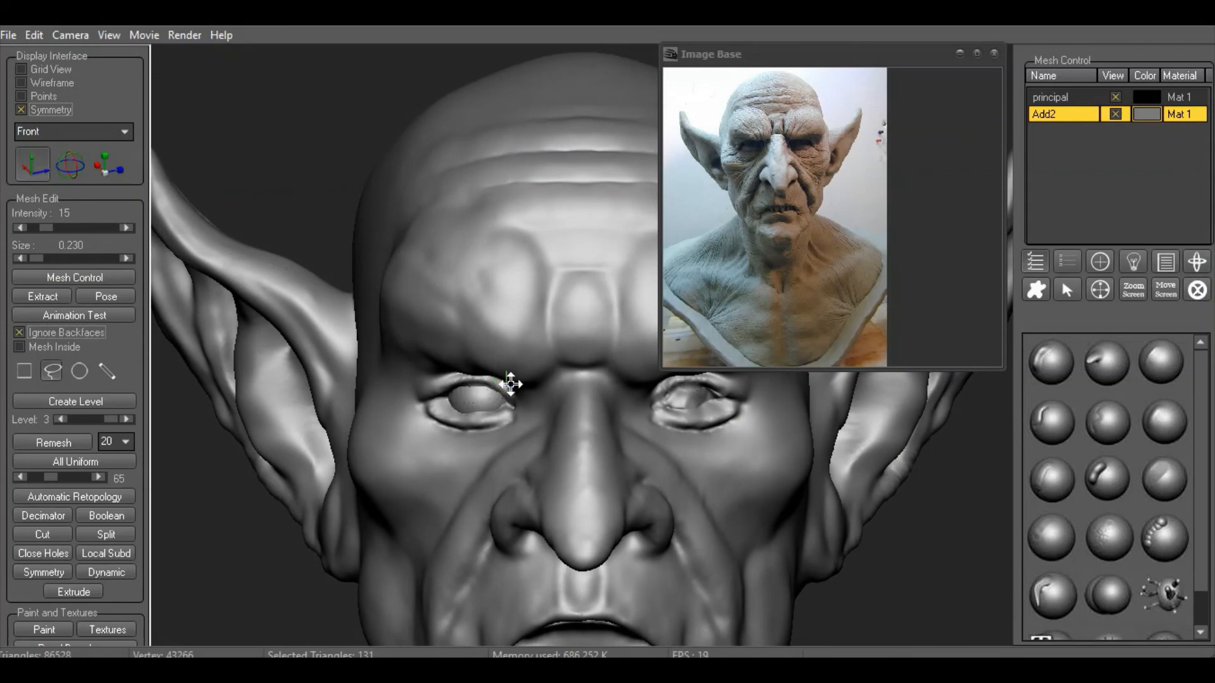
Refine the principal mesh's eyelids with the Crease brush at size 0.230 and intensity 12, and smooth them at intensity 40
click(1050, 97)
click(1051, 420)
scroll(438, 461, up, 3)
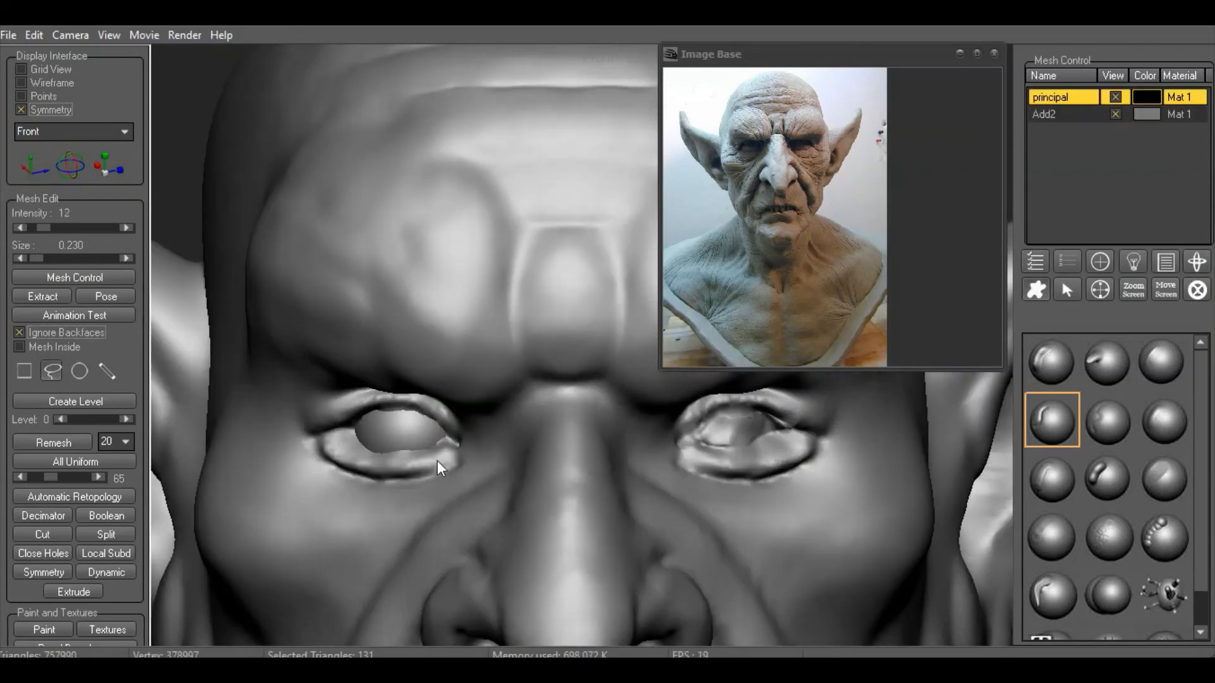
mouse_move(392, 423)
mouse_down()
mouse_move(415, 420)
mouse_move(381, 447)
mouse_move(413, 446)
mouse_move(394, 430)
mouse_up()
scroll(395, 430, down, 3)
click(1163, 420)
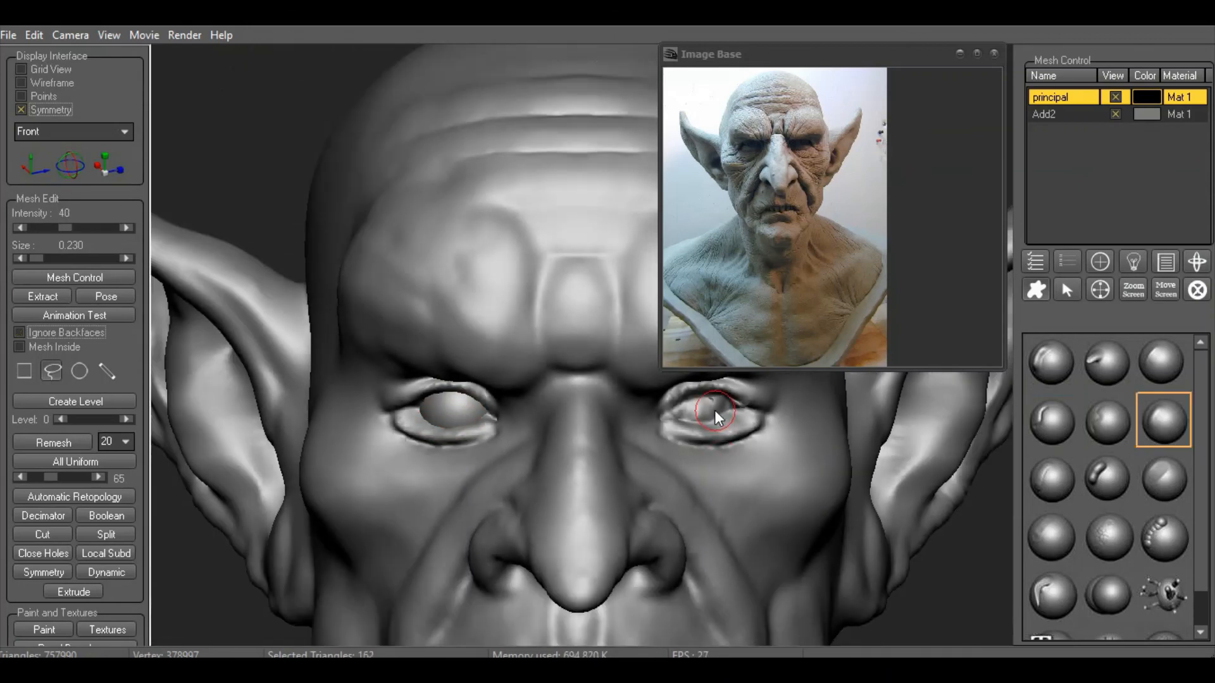
Mirror the Add2 eyeball into the other socket using Symmetry with the Left side
click(1044, 114)
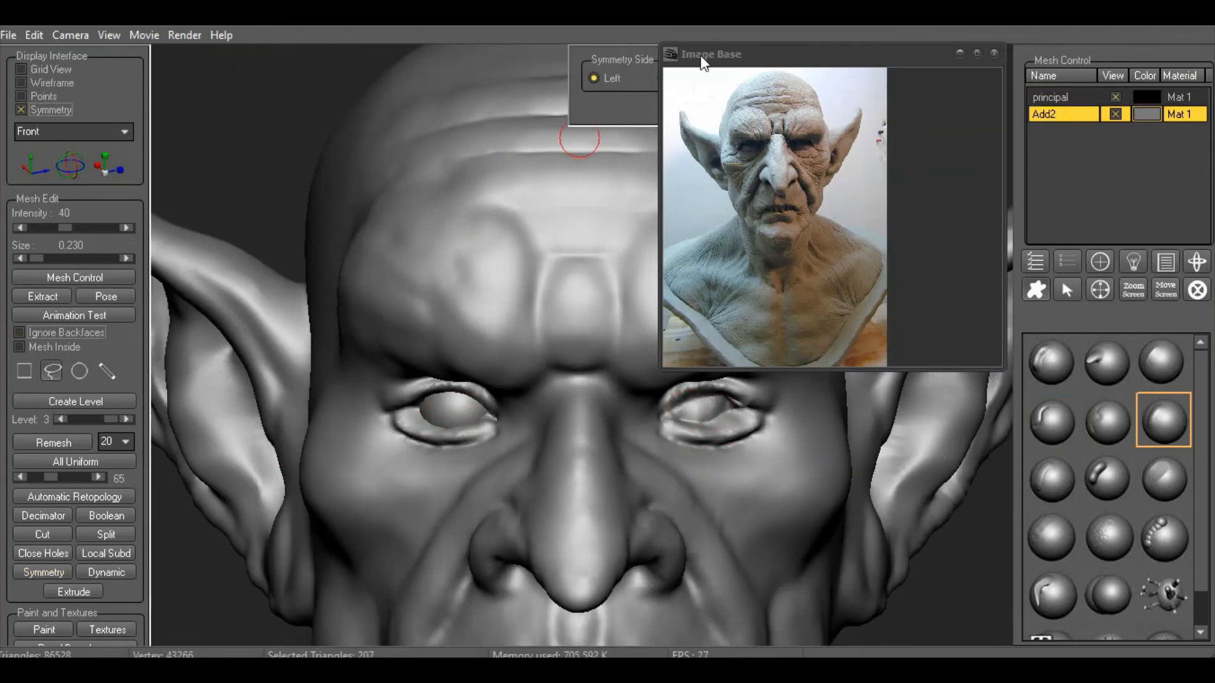
click(696, 110)
scroll(637, 394, down, 5)
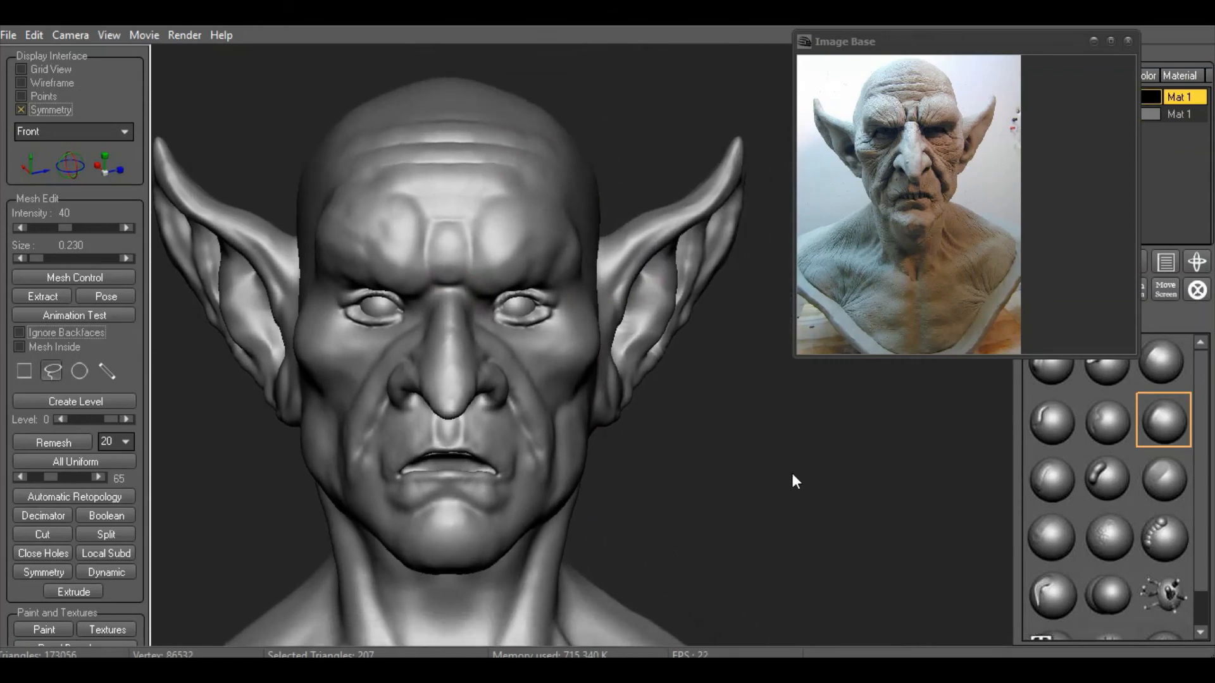
Build up the ear's tragus on the principal mesh with the Wax brush at size 0.340 and intensity 28
mouse_move(795, 441)
mouse_down()
mouse_move(822, 468)
mouse_move(734, 465)
mouse_up()
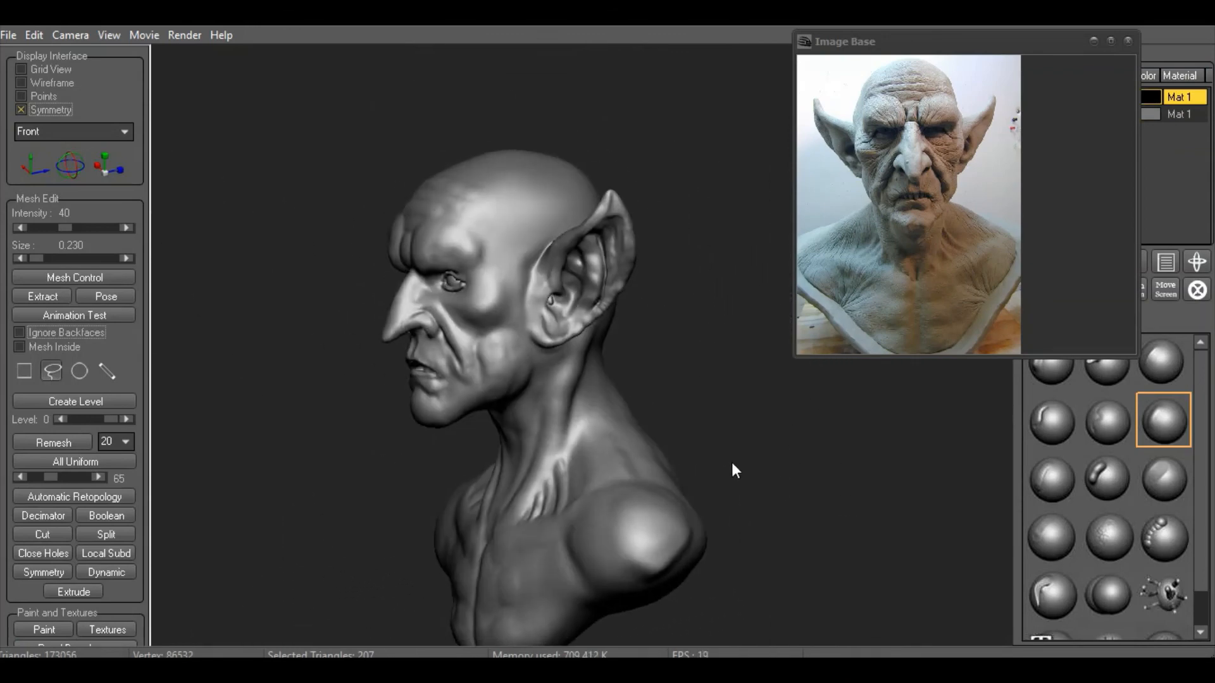
scroll(768, 455, up, 3)
click(1051, 478)
scroll(690, 389, up, 3)
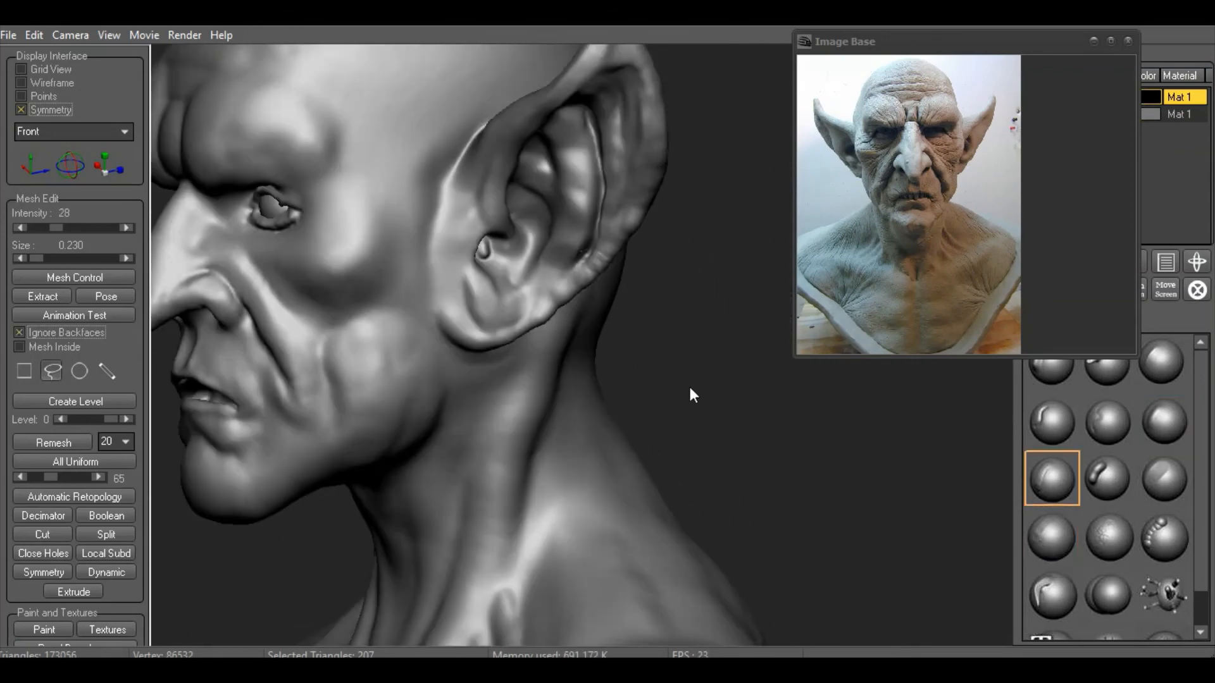
mouse_move(690, 393)
mouse_down()
mouse_move(740, 488)
mouse_move(730, 430)
mouse_move(744, 424)
mouse_up()
click(1162, 419)
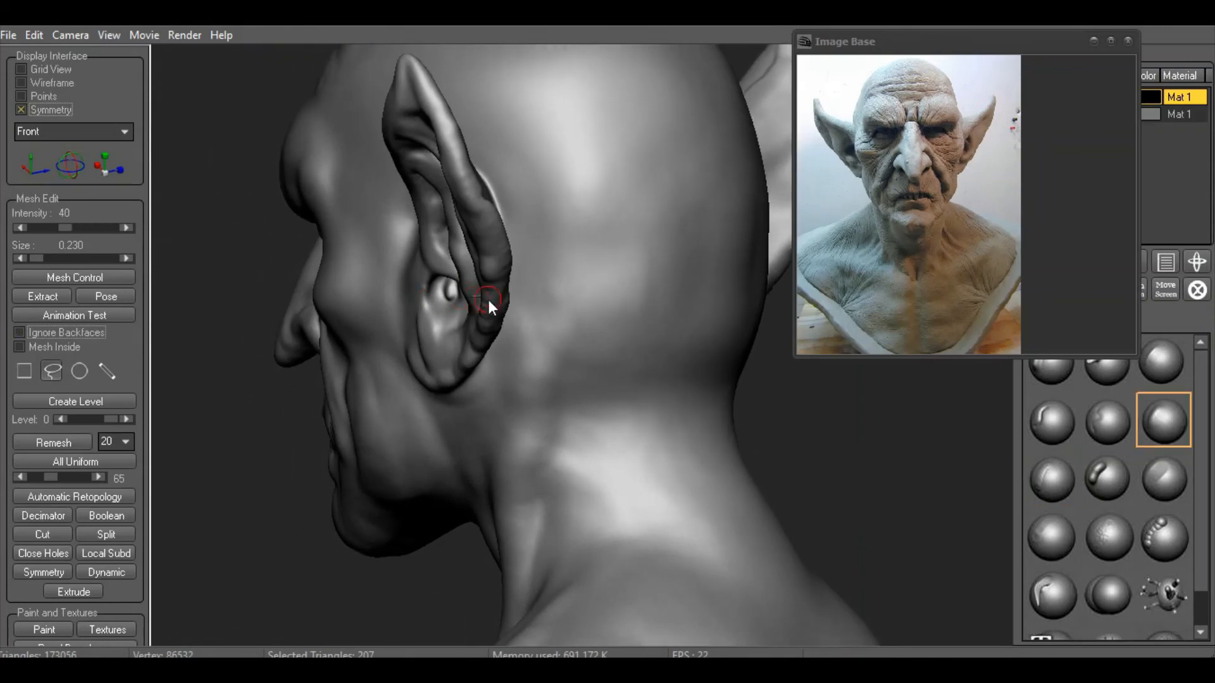
click(1052, 479)
right_click(445, 305)
drag(491, 341, 496, 341)
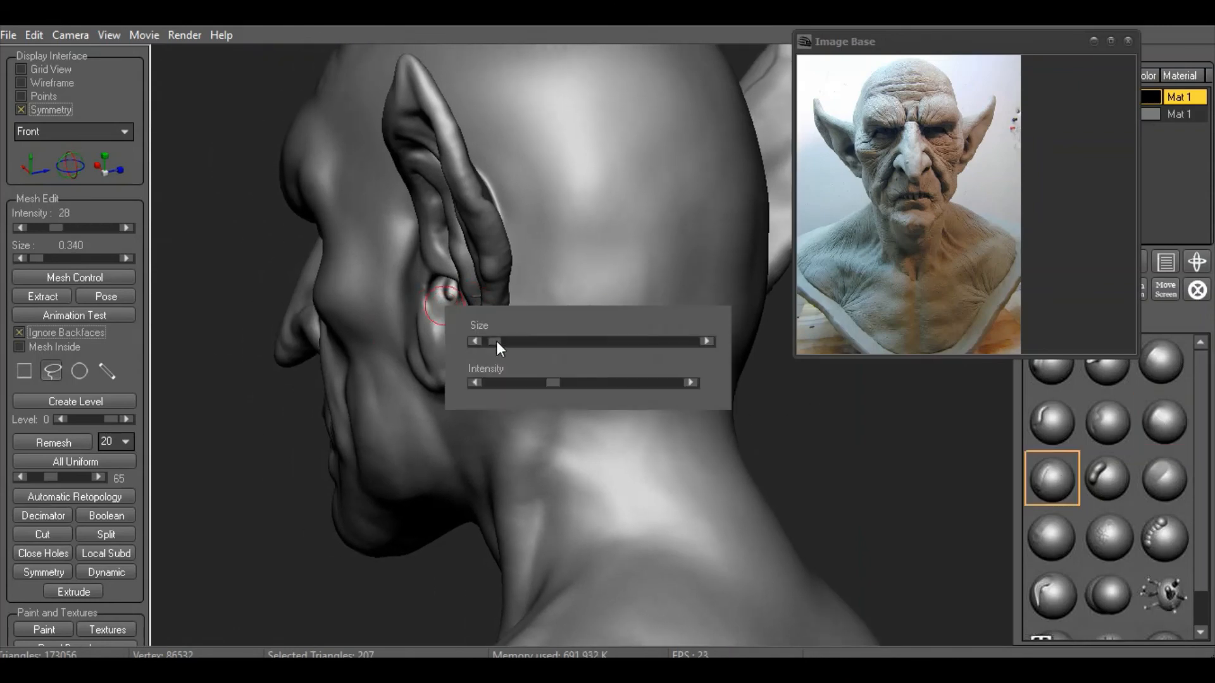
mouse_move(911, 47)
mouse_down()
mouse_move(999, 270)
mouse_move(973, 236)
mouse_move(947, 44)
mouse_up()
click(1062, 97)
drag(441, 293, 450, 299)
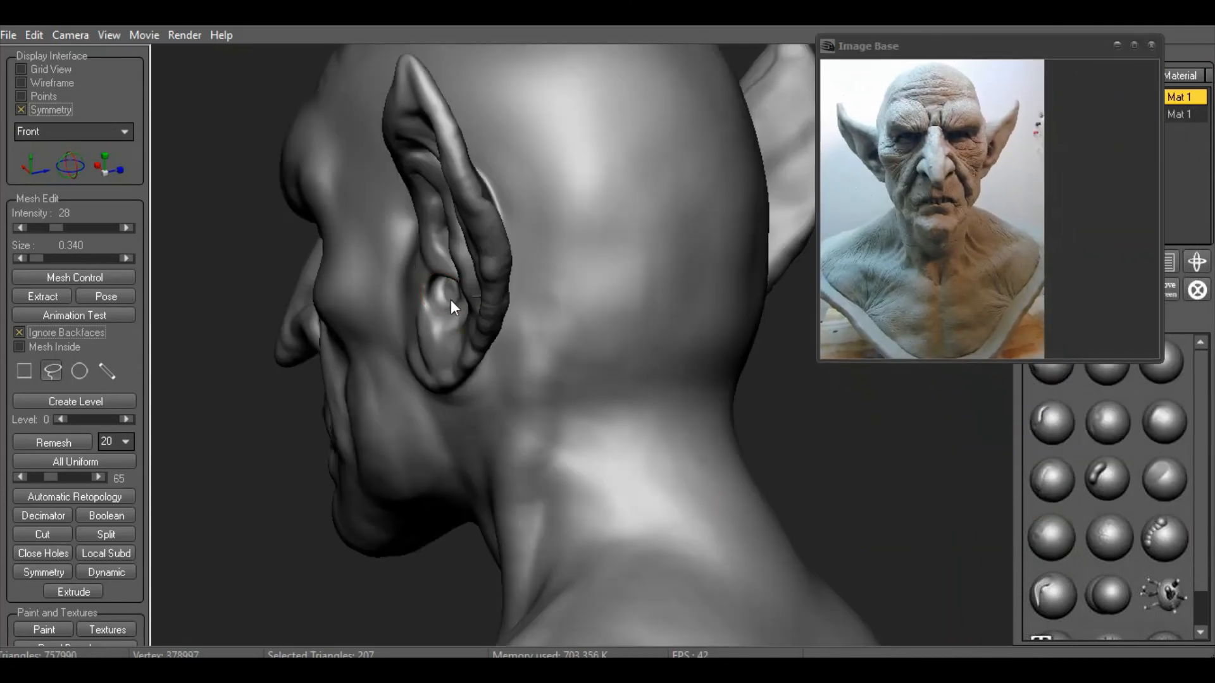
Smooth the tragus at intensity 40 and add more volume to it with the Wax brush at intensity 28
click(1164, 422)
drag(892, 452, 997, 443)
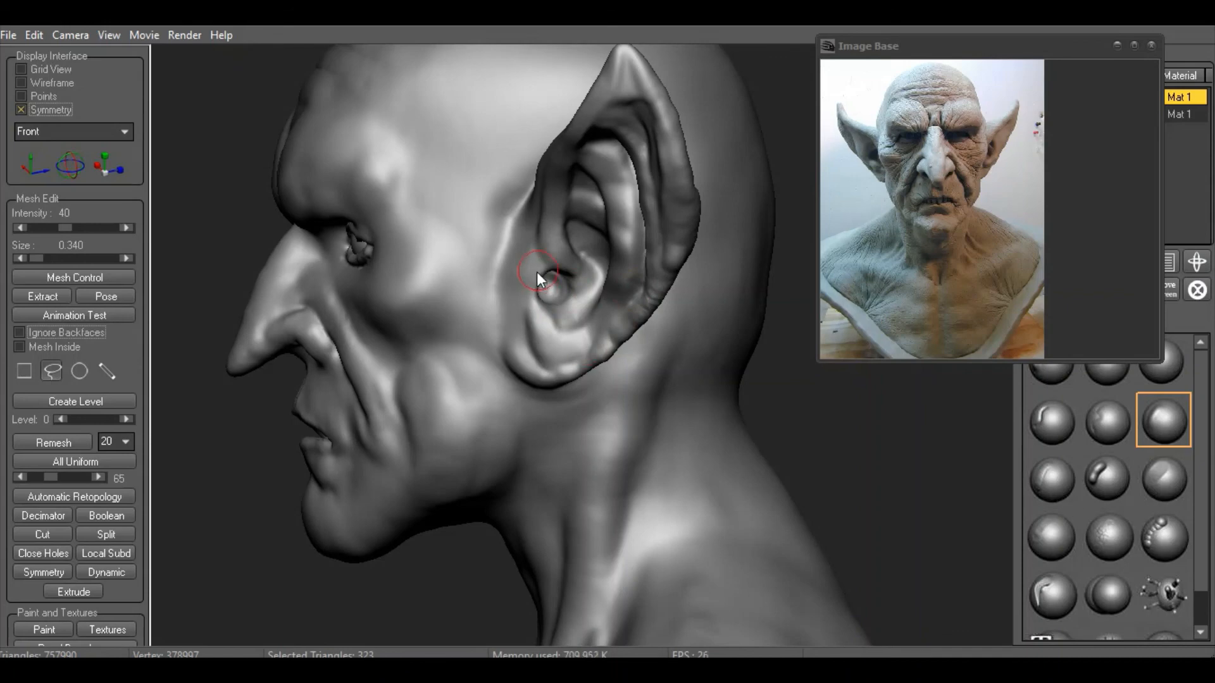
click(1050, 481)
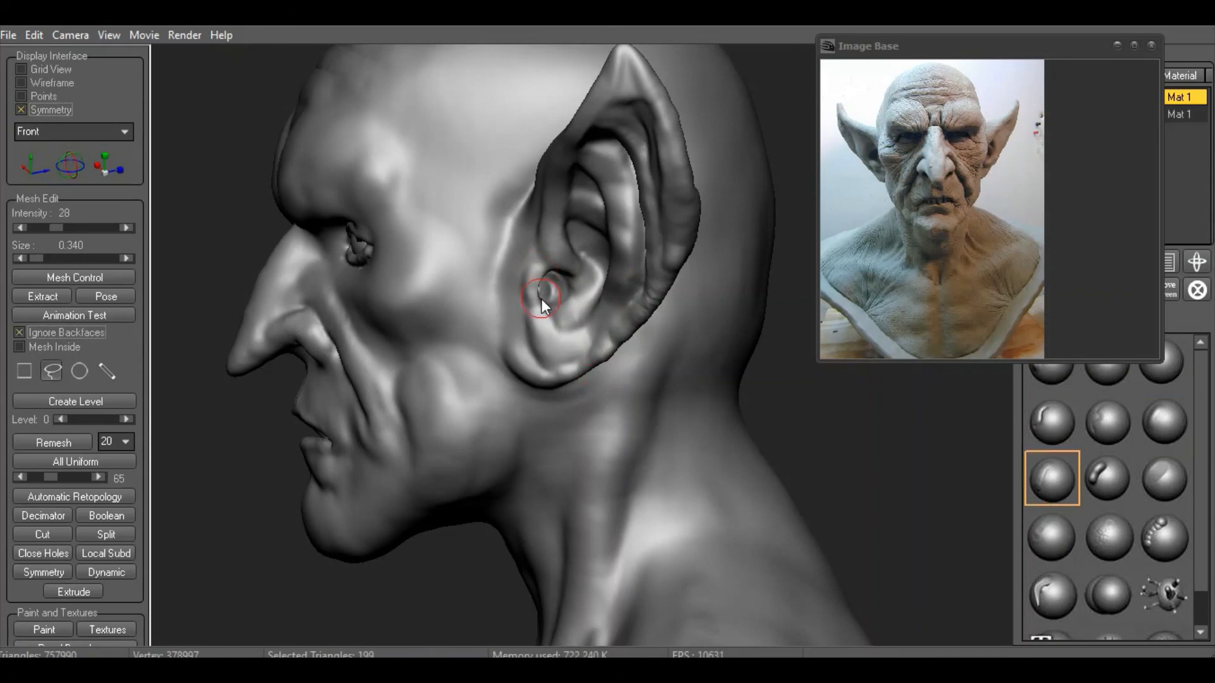
drag(535, 279, 534, 296)
scroll(784, 445, up, 5)
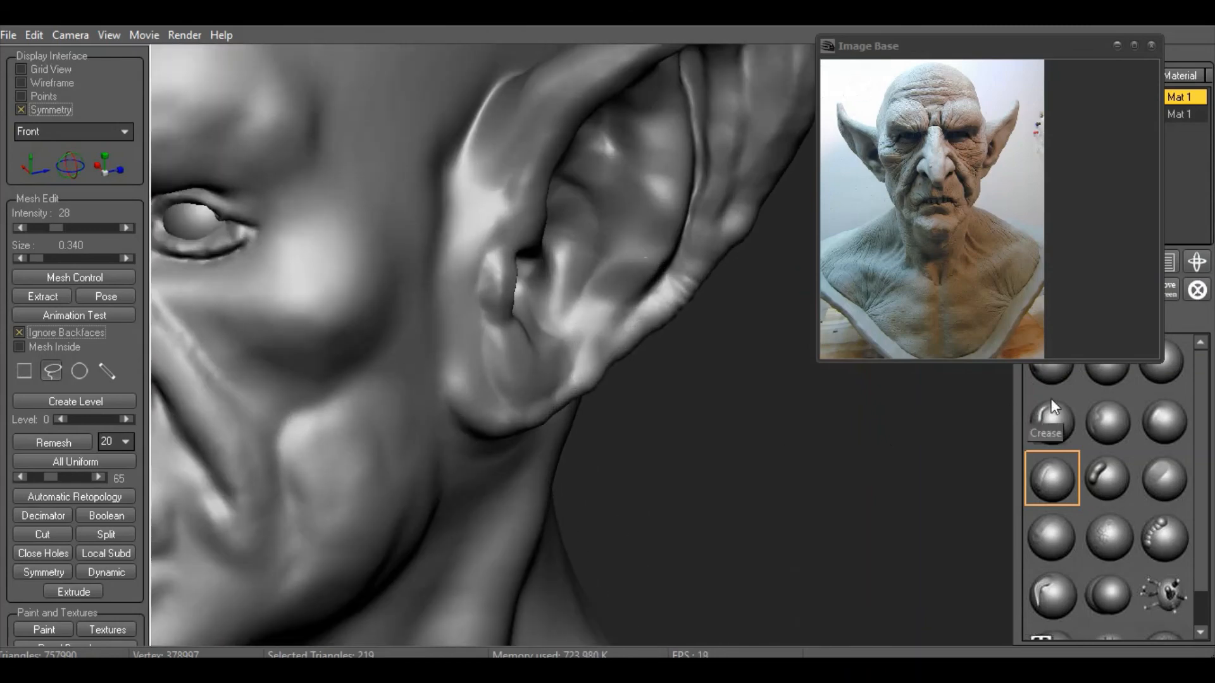
Reshape the tragus over the ear opening at size 0.340 and intensity 15
click(1106, 365)
mouse_move(515, 291)
mouse_down()
mouse_move(519, 267)
mouse_move(518, 294)
mouse_up()
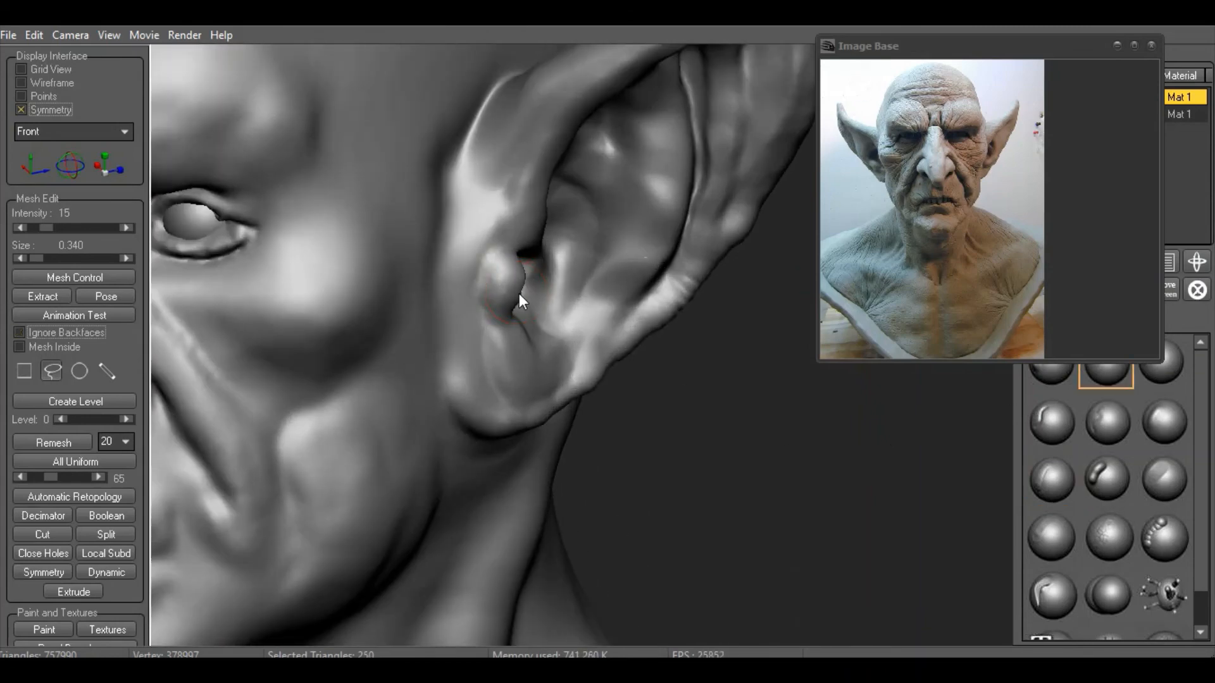
mouse_move(680, 408)
mouse_down()
mouse_move(620, 405)
mouse_move(301, 288)
mouse_up()
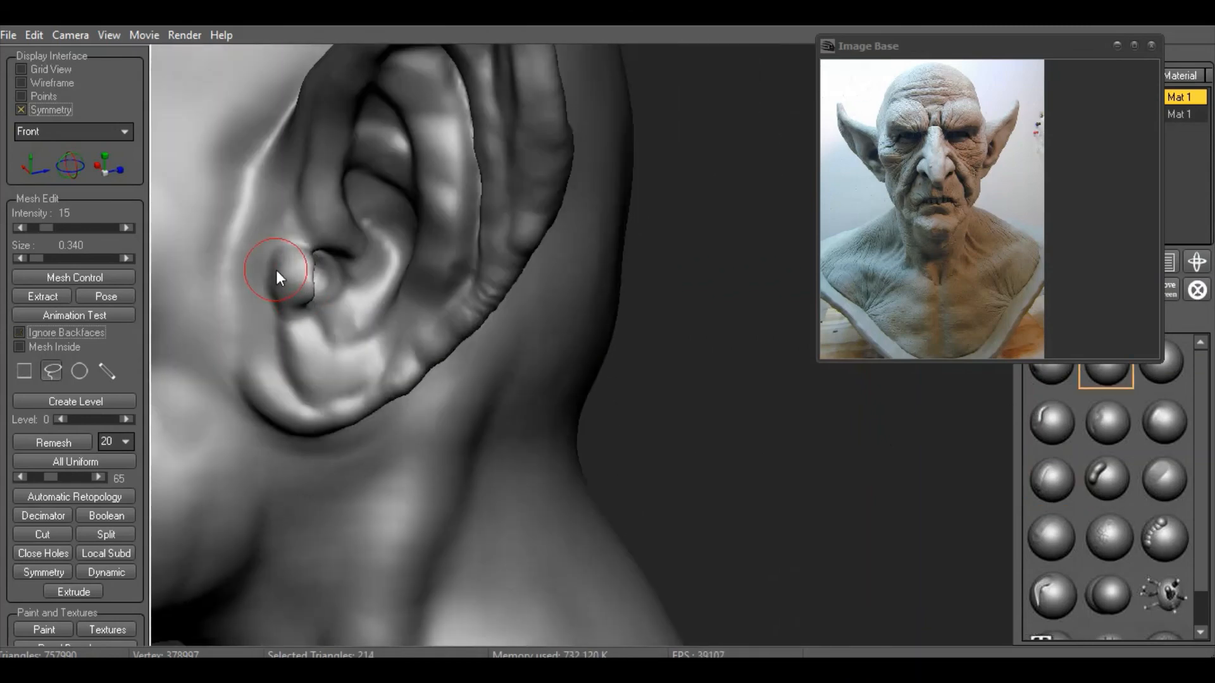
drag(880, 469, 904, 502)
drag(274, 241, 248, 239)
Thicken the inner side of the tragus at size 0.340 and intensity 80, and smooth it at intensity 40
click(1107, 478)
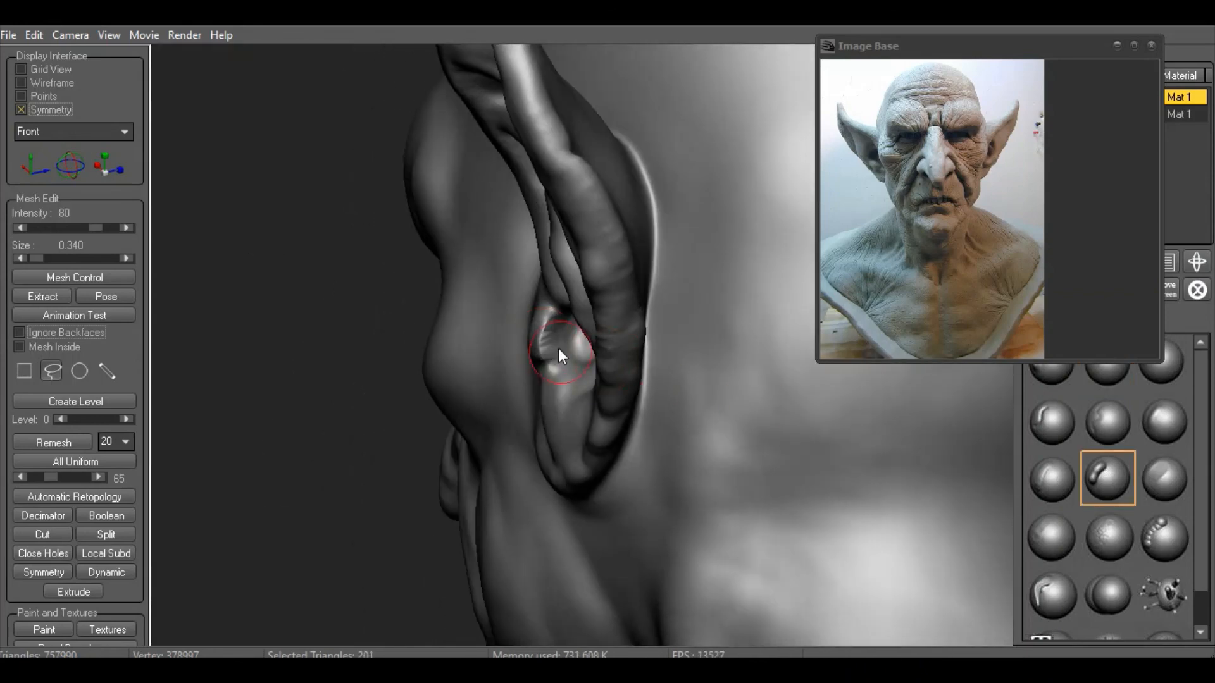
click(1162, 419)
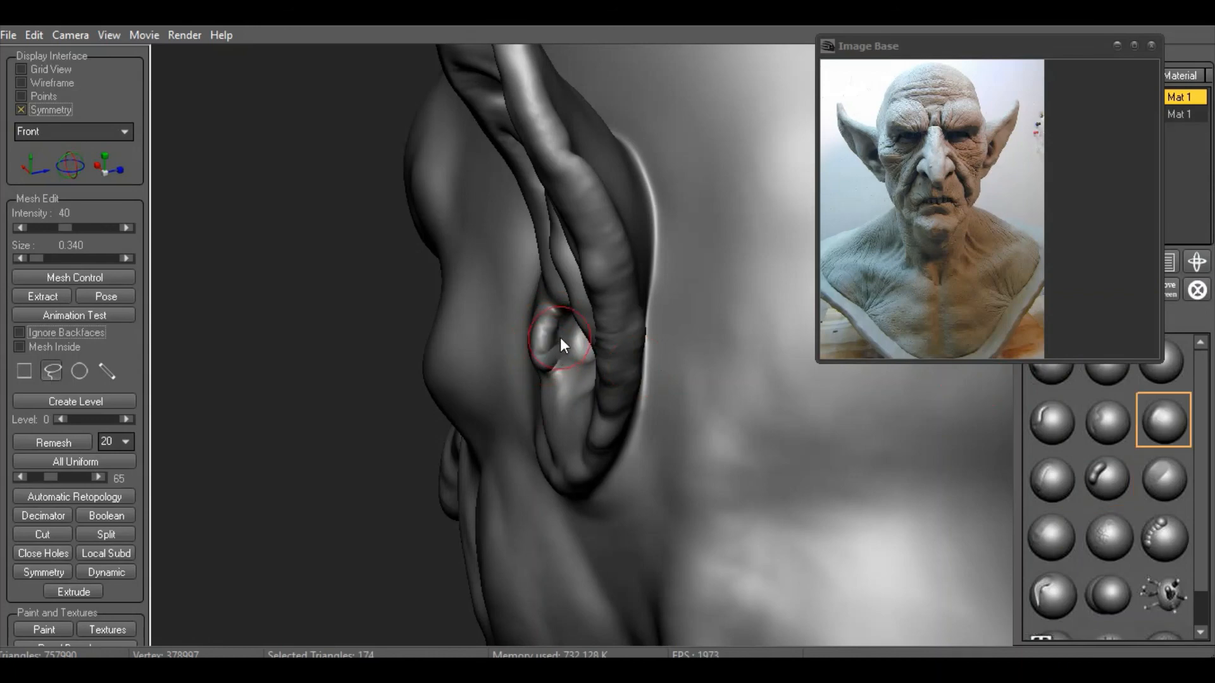
scroll(381, 360, down, 10)
drag(393, 382, 895, 472)
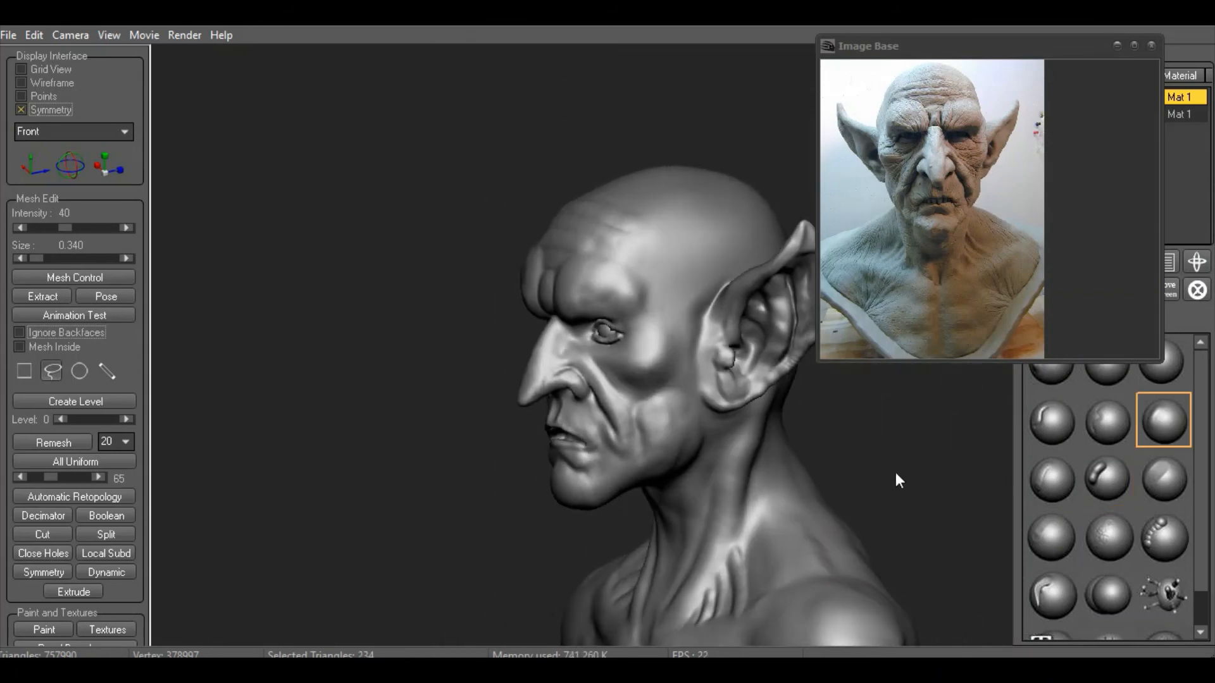
Smooth the tragus and the skin in front of the ear at size 0.550 and intensity 40
scroll(620, 256, up, 5)
scroll(620, 255, up, 3)
right_click(603, 280)
click(658, 321)
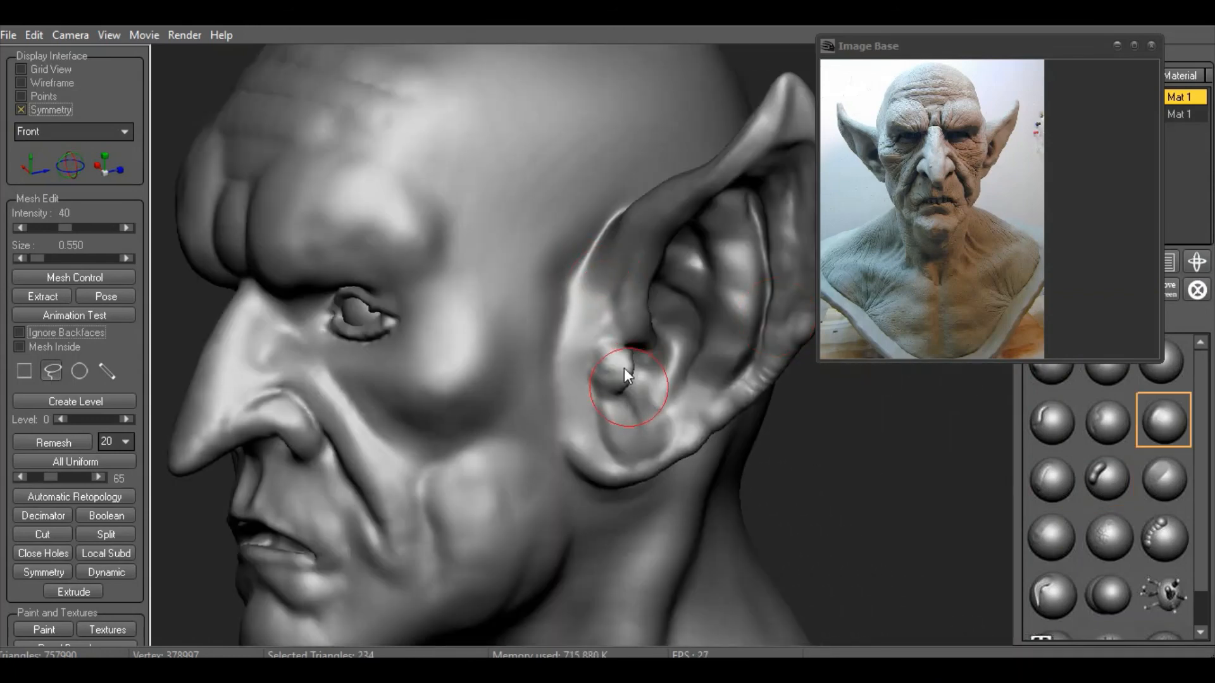
drag(624, 370, 611, 363)
drag(557, 278, 555, 361)
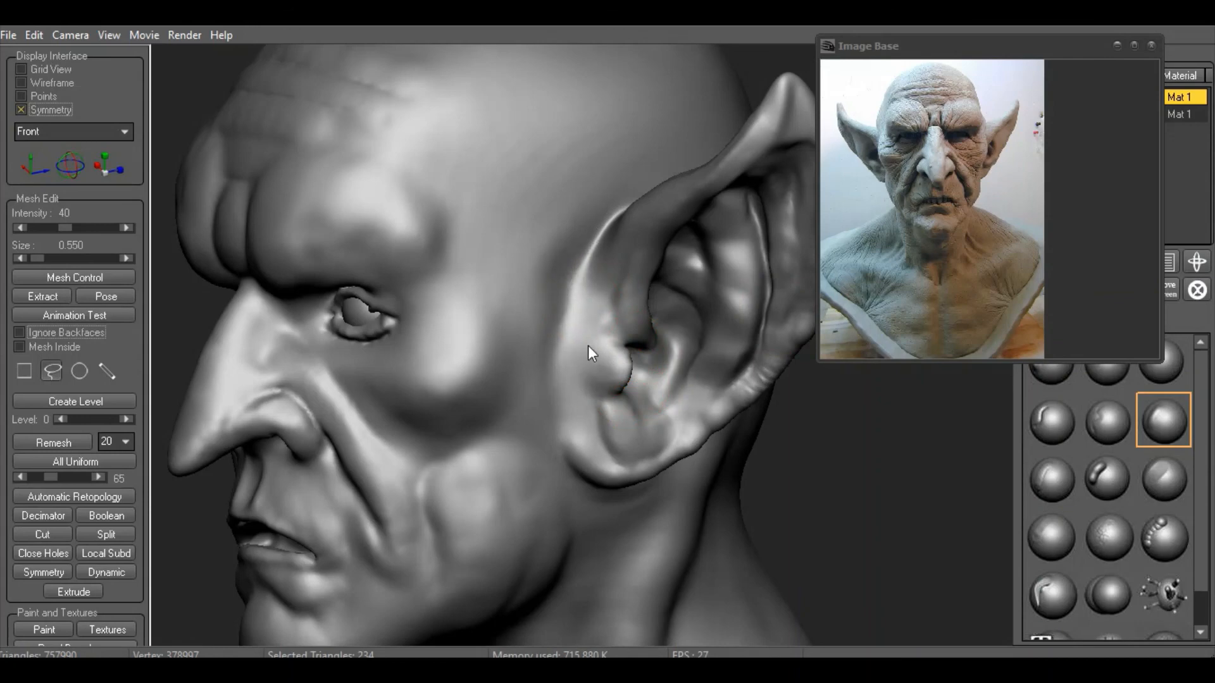
Add volume to the throat below the chin with the Wax brush at size 0.680 and intensity 28
scroll(585, 244, down, 3)
drag(727, 405, 874, 405)
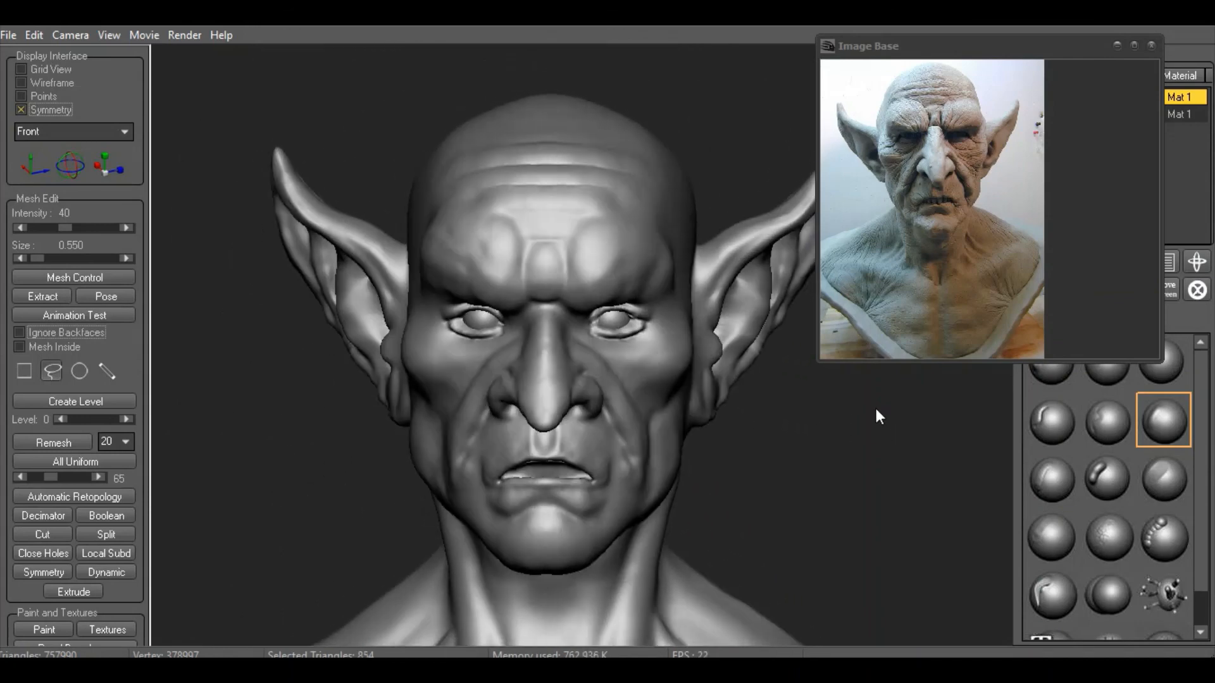
drag(853, 48, 725, 47)
scroll(696, 453, down, 3)
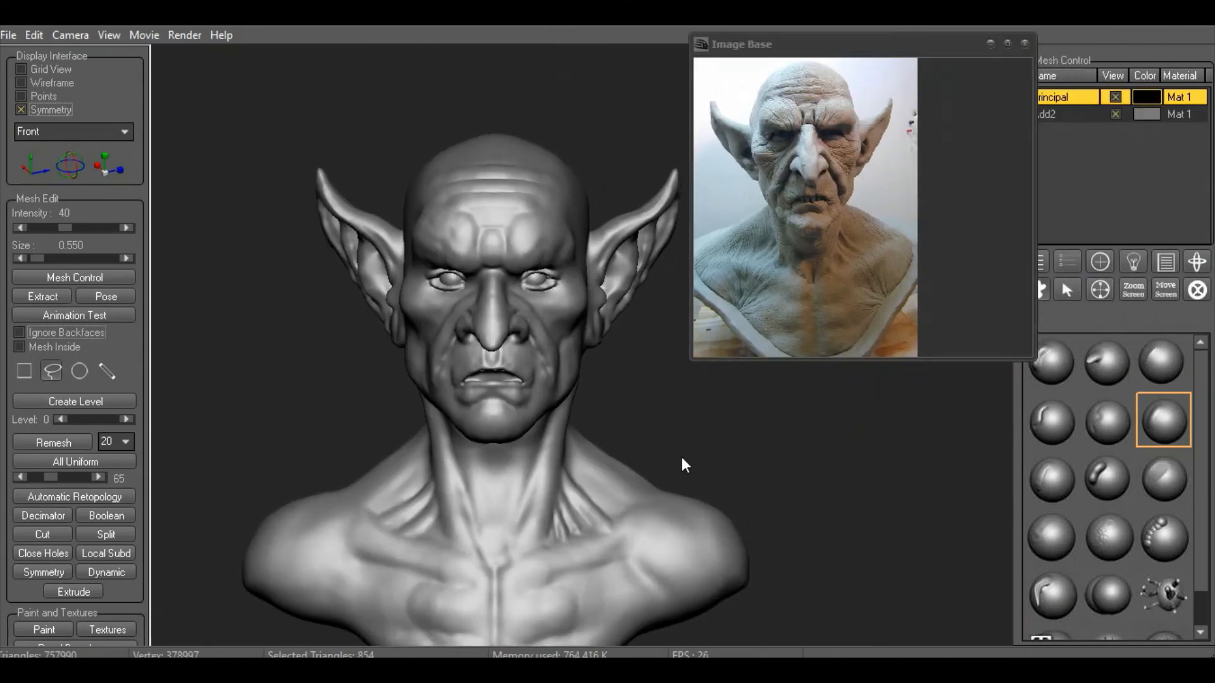
mouse_move(681, 463)
mouse_down()
mouse_move(749, 487)
mouse_move(763, 457)
mouse_move(749, 404)
mouse_up()
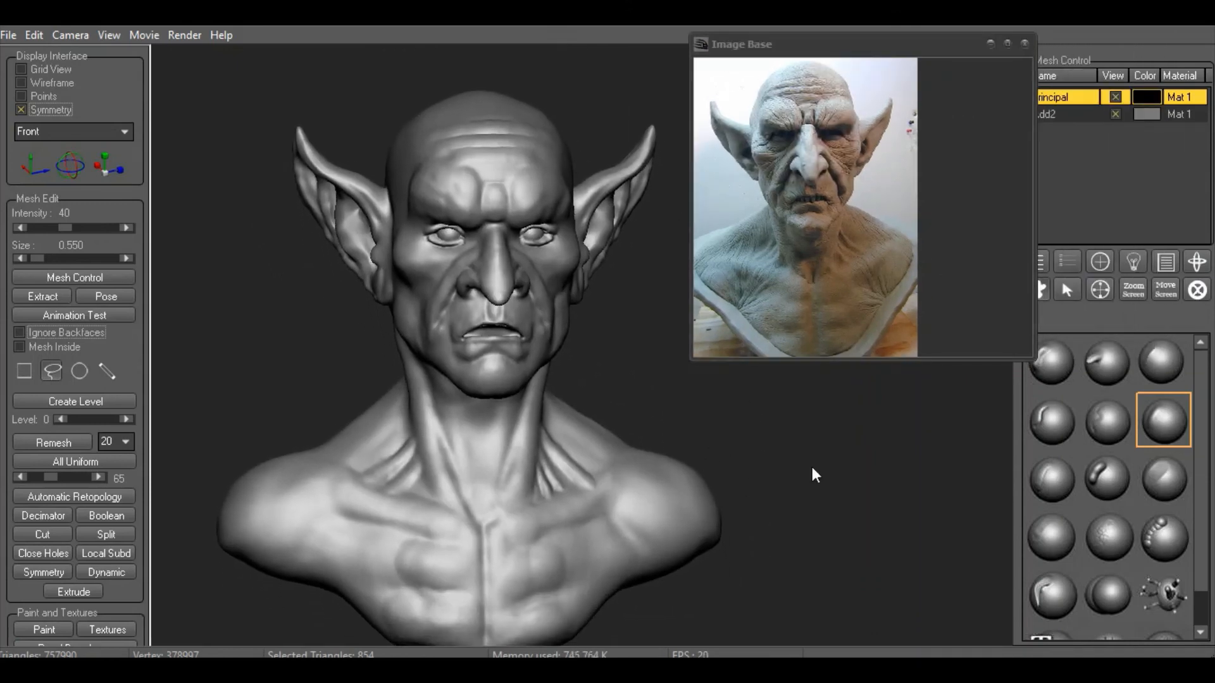
click(1052, 478)
right_click(473, 414)
drag(521, 451, 524, 451)
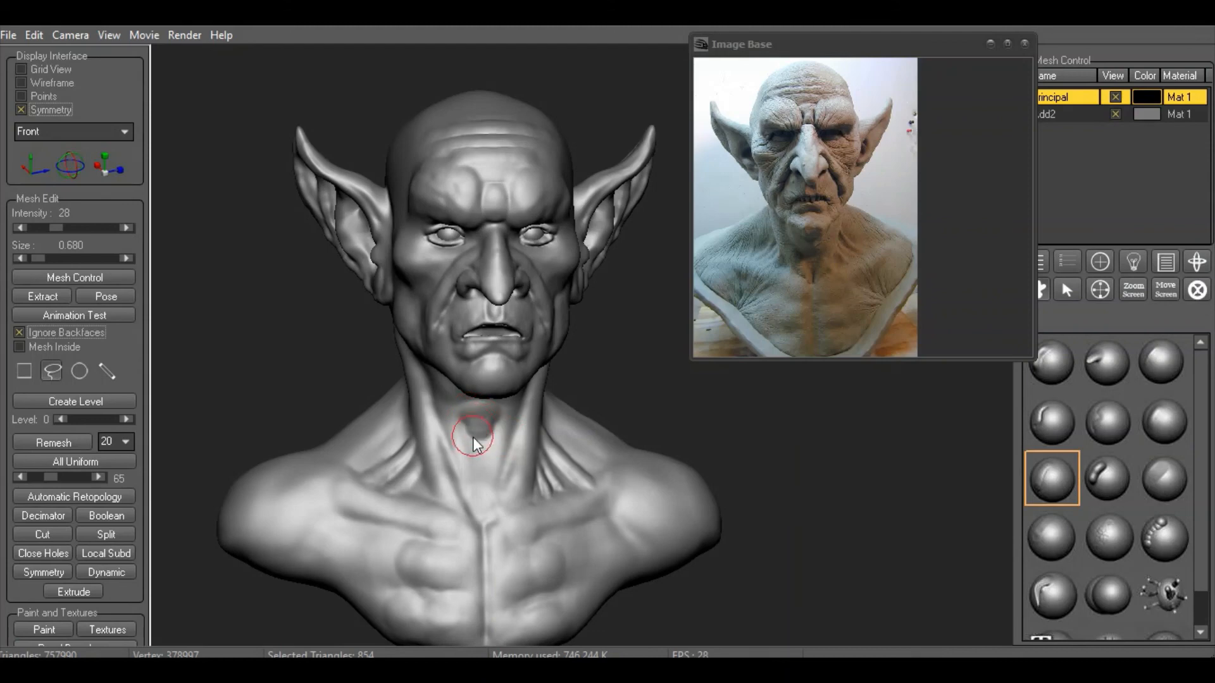
mouse_move(473, 437)
mouse_down()
mouse_move(492, 414)
mouse_move(466, 398)
mouse_move(466, 417)
mouse_up()
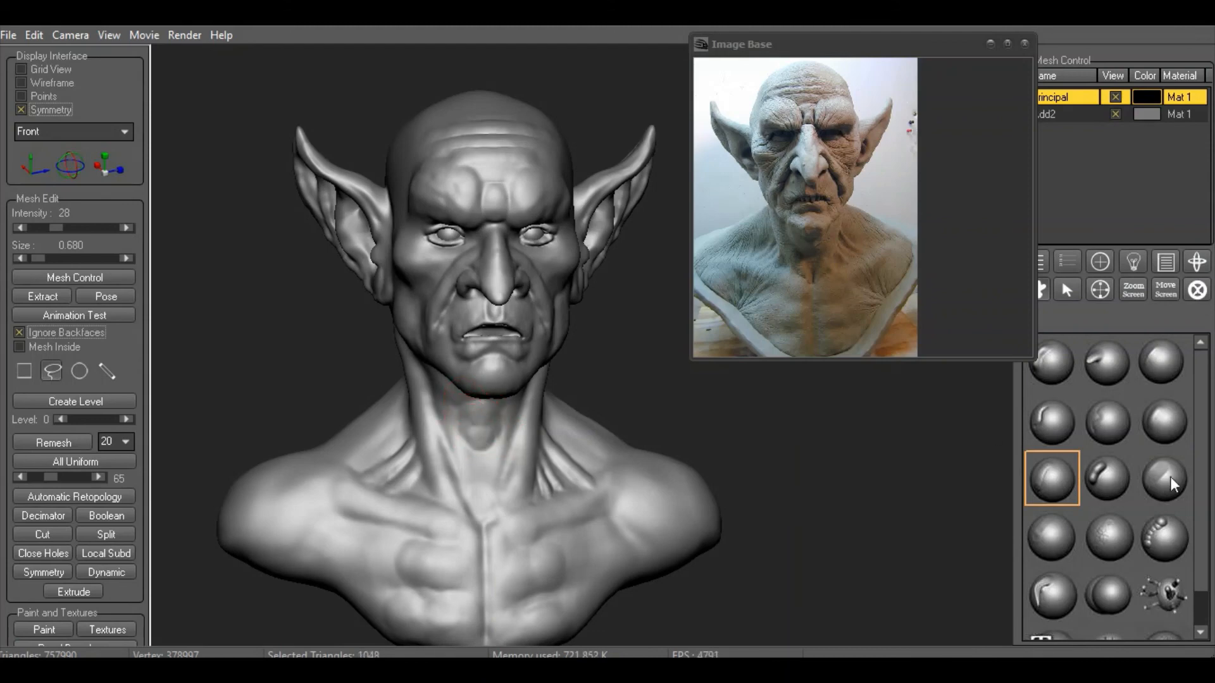
Smooth the throat below the chin at size 0.950 and intensity 40
click(1164, 422)
right_click(466, 422)
drag(518, 458, 522, 460)
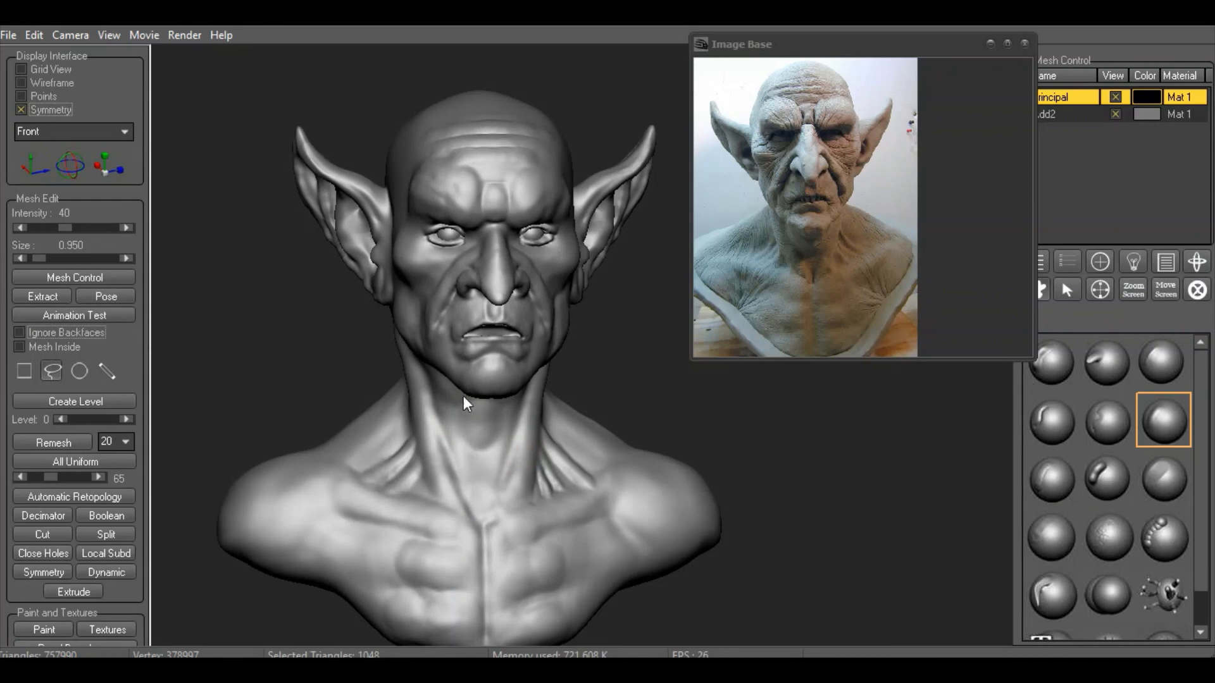
Lower the brow over the eyes at size 1.150 and intensity 15
drag(776, 386, 758, 396)
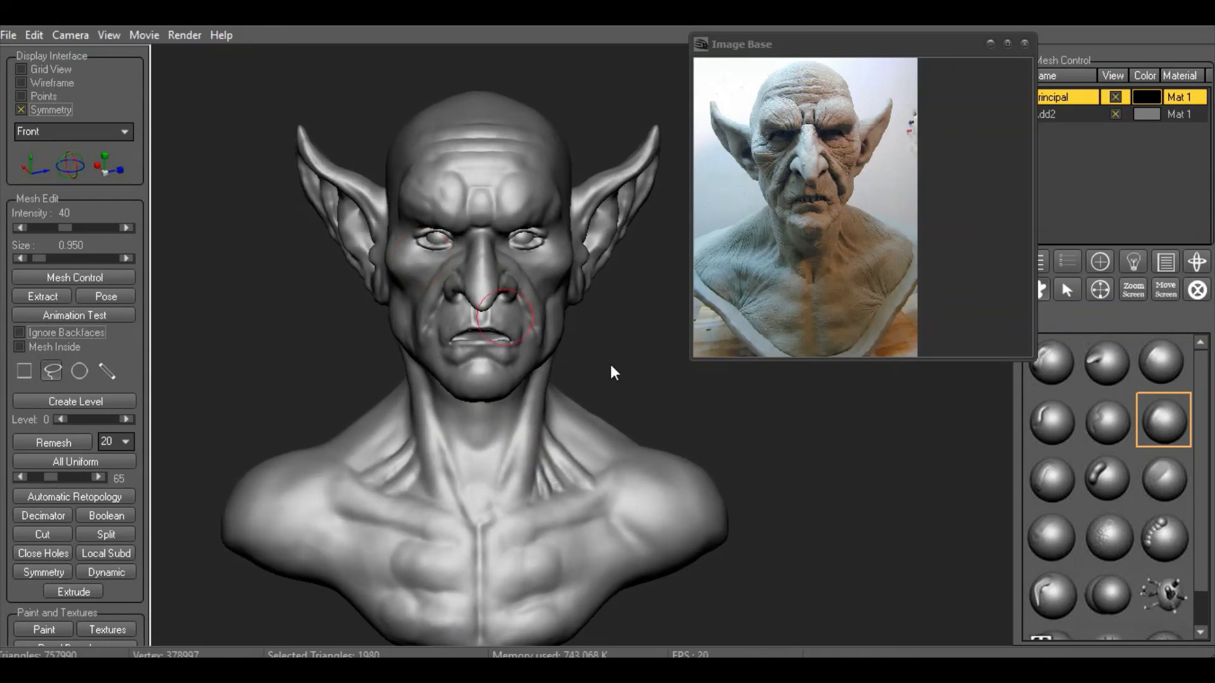
click(1042, 363)
right_click(524, 354)
drag(580, 390, 574, 390)
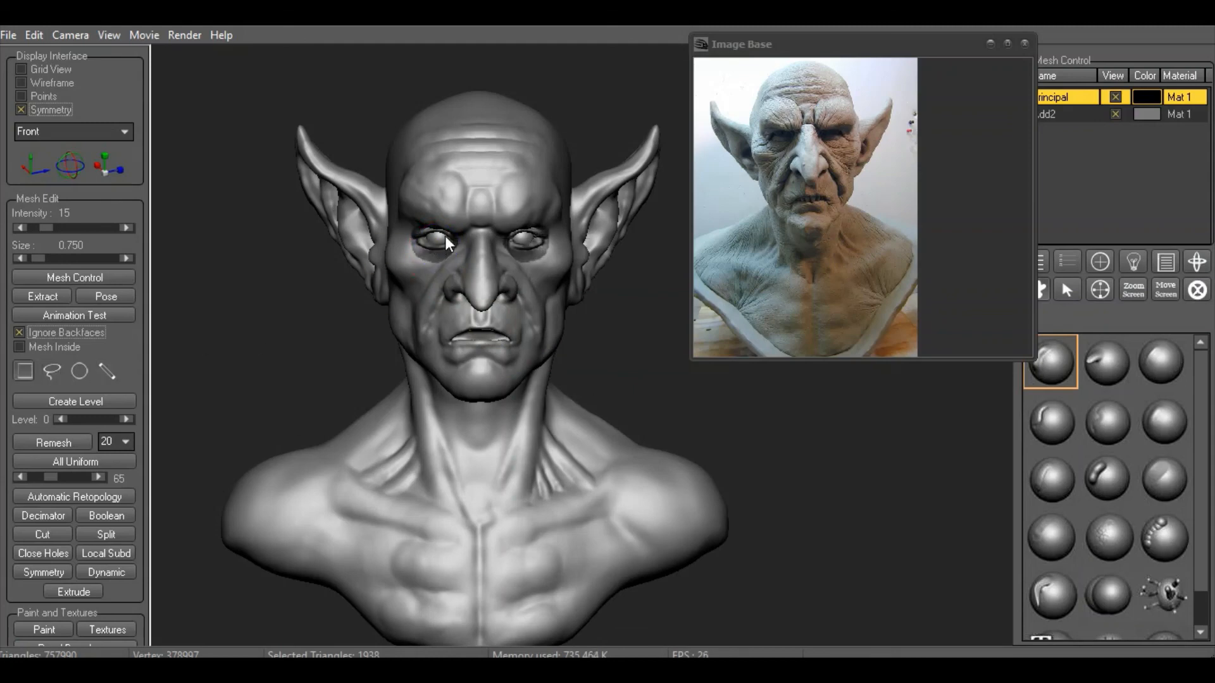
click(1106, 367)
right_click(416, 226)
drag(468, 263, 444, 227)
ctrl+drag(857, 552, 866, 564)
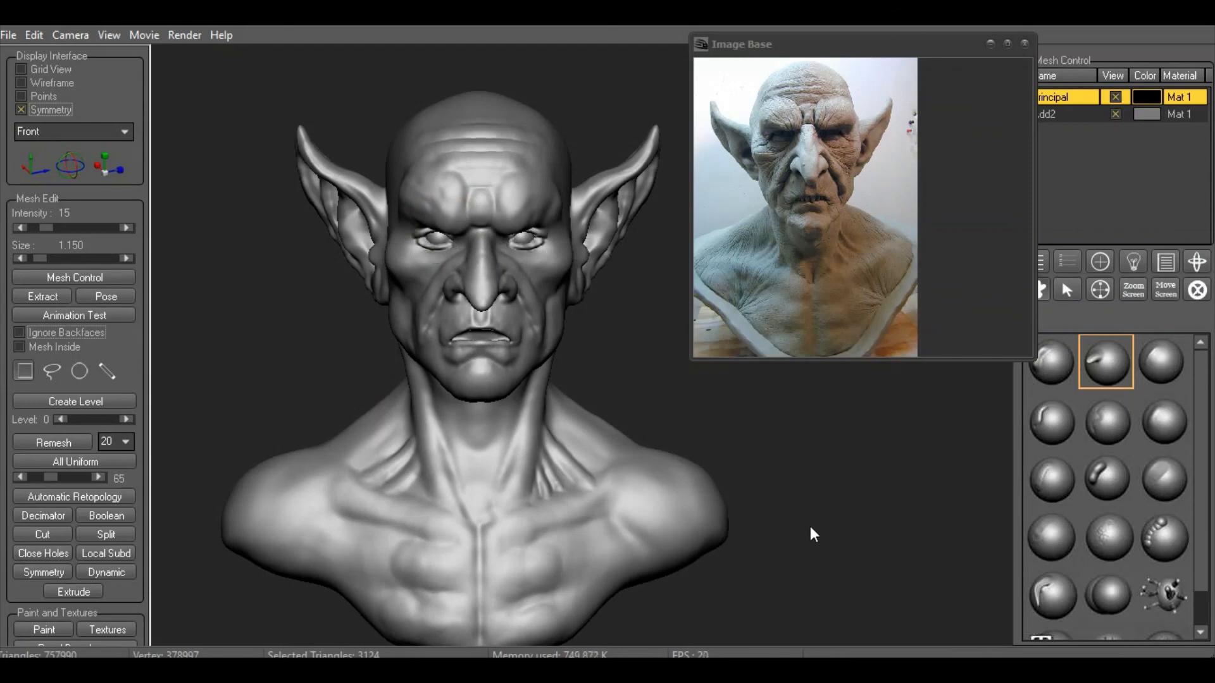
Sculpt bags under the eyes with the Wax brush at intensity 28
click(1045, 490)
scroll(724, 397, up, 6)
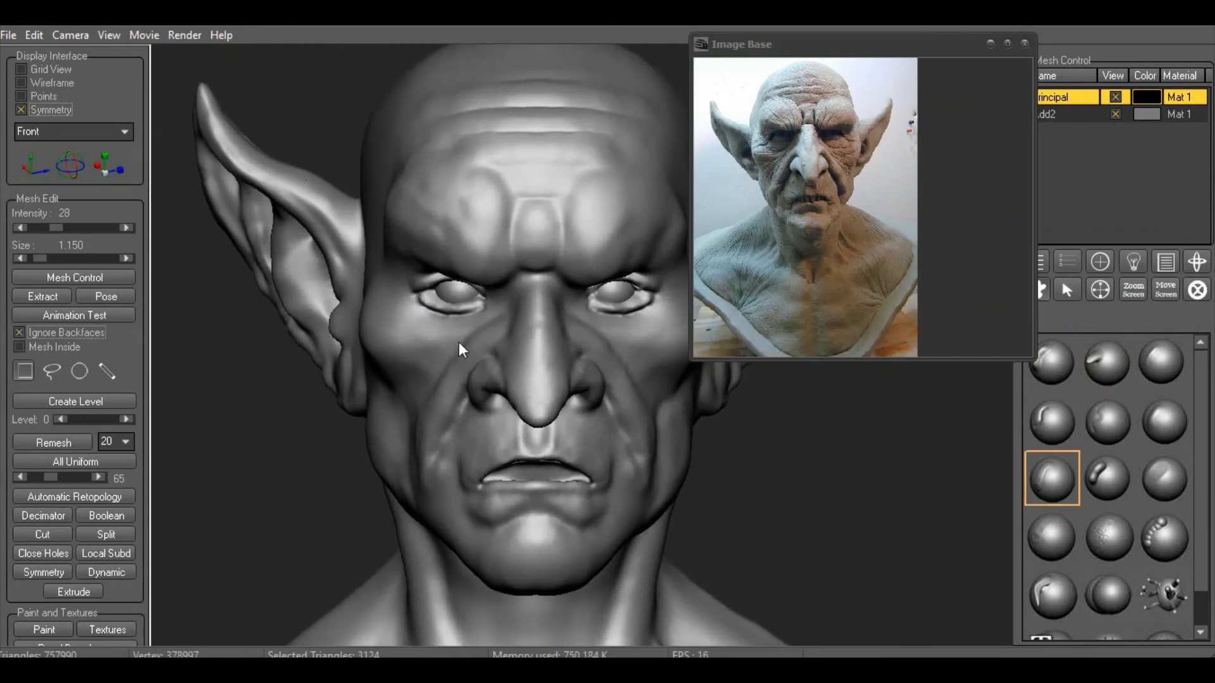
right_click(471, 314)
drag(532, 348, 518, 349)
right_click(447, 347)
click(478, 383)
click(479, 383)
mouse_move(469, 316)
mouse_down()
mouse_move(429, 332)
mouse_move(416, 317)
mouse_move(485, 310)
mouse_up()
right_click(504, 321)
click(534, 364)
ctrl+click(820, 483)
Strengthen the outer contour of the eye bags at size 0.680 and intensity 80
click(1101, 475)
right_click(437, 334)
drag(482, 369, 491, 367)
mouse_move(423, 339)
mouse_down()
mouse_move(411, 326)
mouse_move(472, 327)
mouse_move(425, 321)
mouse_up()
mouse_move(736, 468)
ctrl+mouse_down()
mouse_move(723, 477)
mouse_move(778, 506)
ctrl+mouse_up()
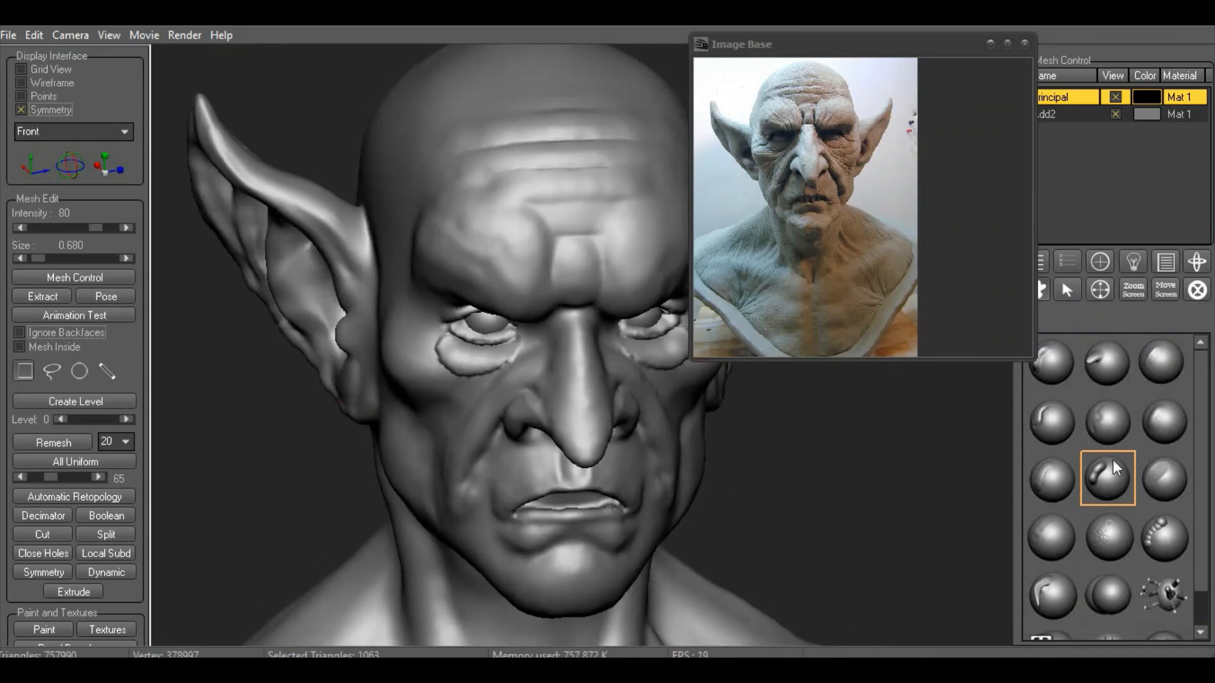
Smooth the eye bags at size 0.490 and intensity 9
click(1163, 423)
right_click(450, 376)
click(481, 410)
drag(579, 453, 520, 451)
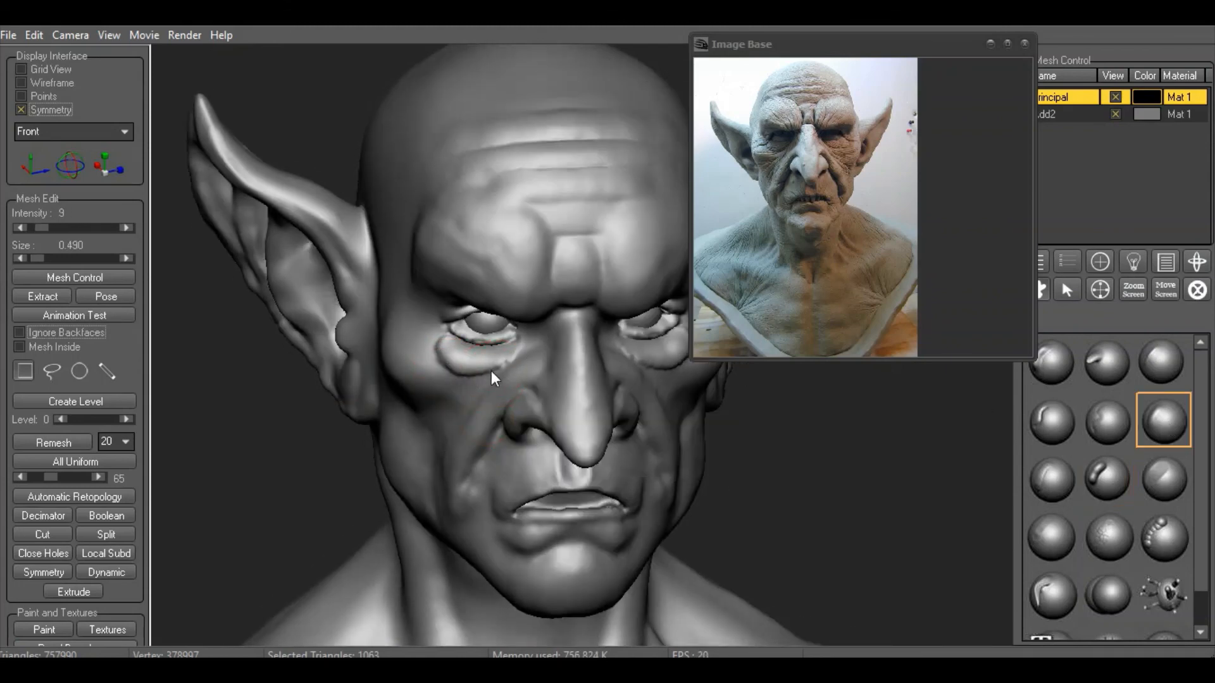
drag(465, 377, 506, 355)
Review the bust from the front and minimize the Image Base reference window
scroll(746, 449, down, 3)
drag(756, 456, 785, 456)
middle_drag(883, 474, 804, 426)
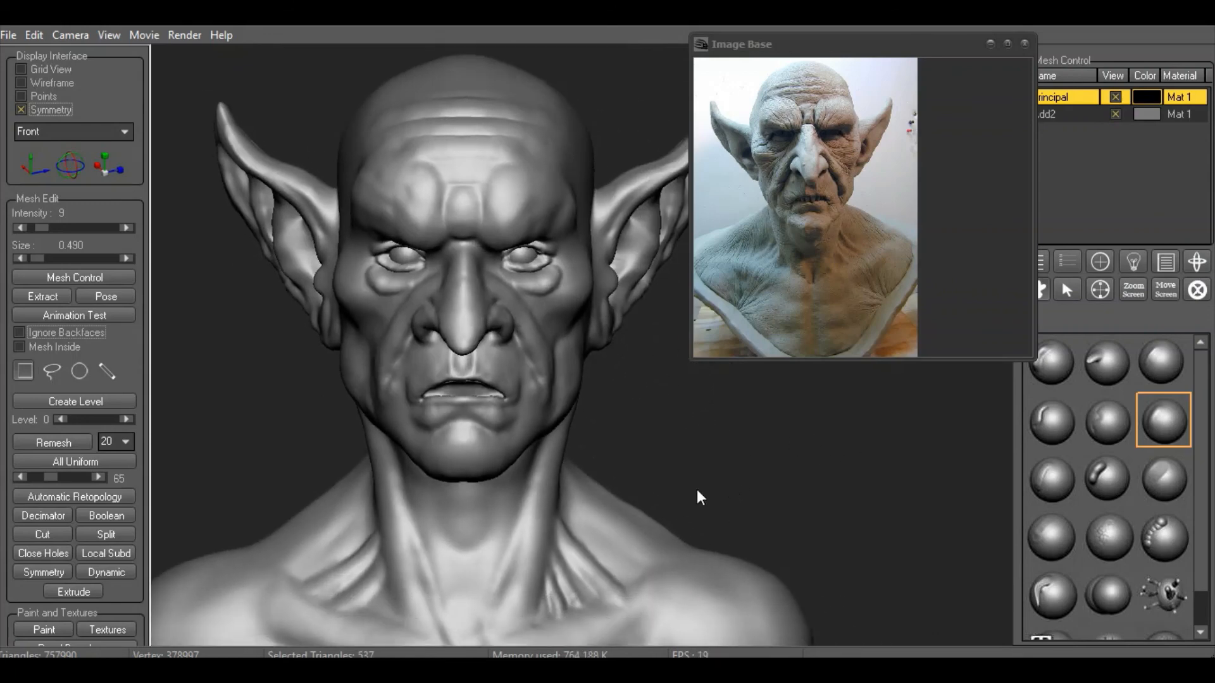
click(1024, 43)
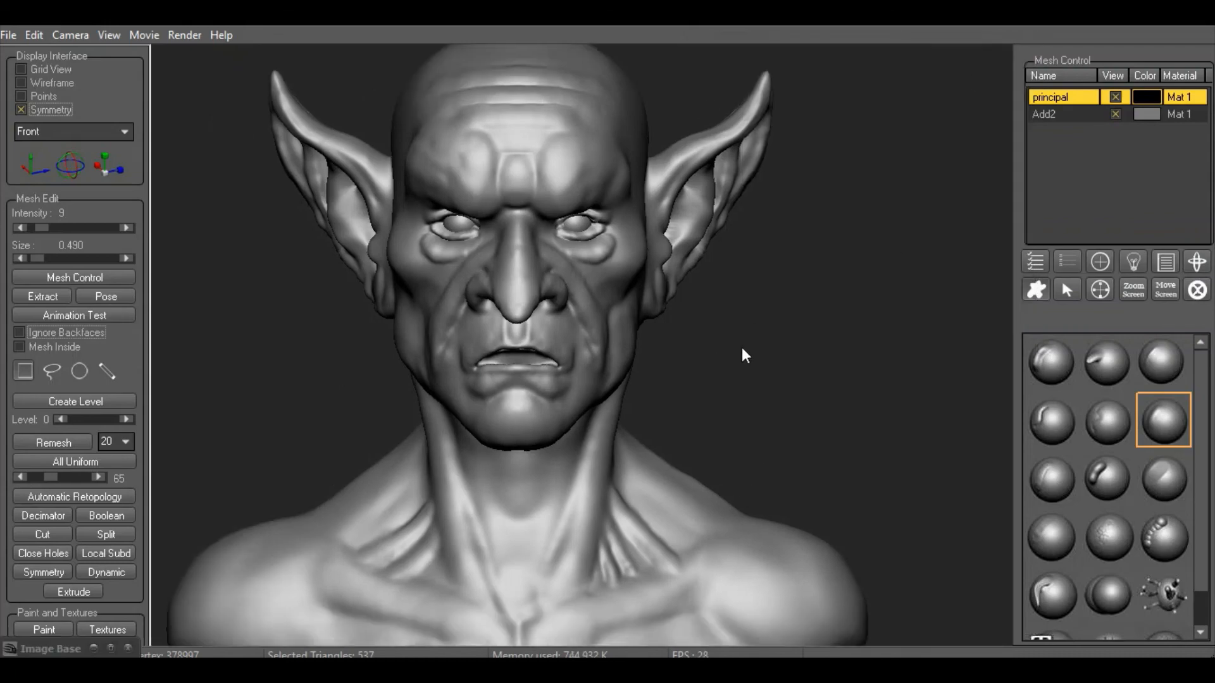